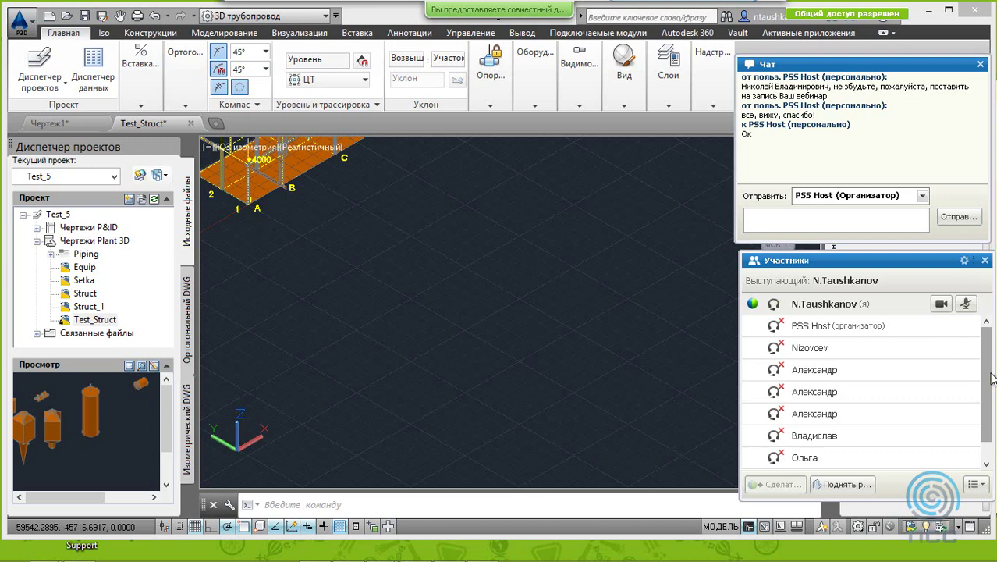
Step: Expand the Equipment panel to reveal all equipment tools, including Convert to Equipment
scroll(991, 378, "down", 1)
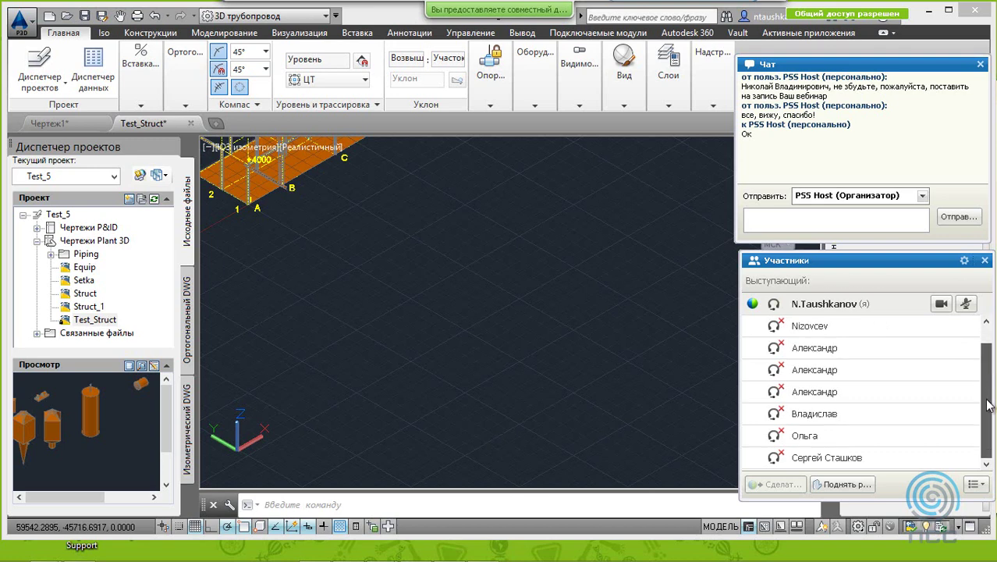
scroll(990, 390, "up", 1)
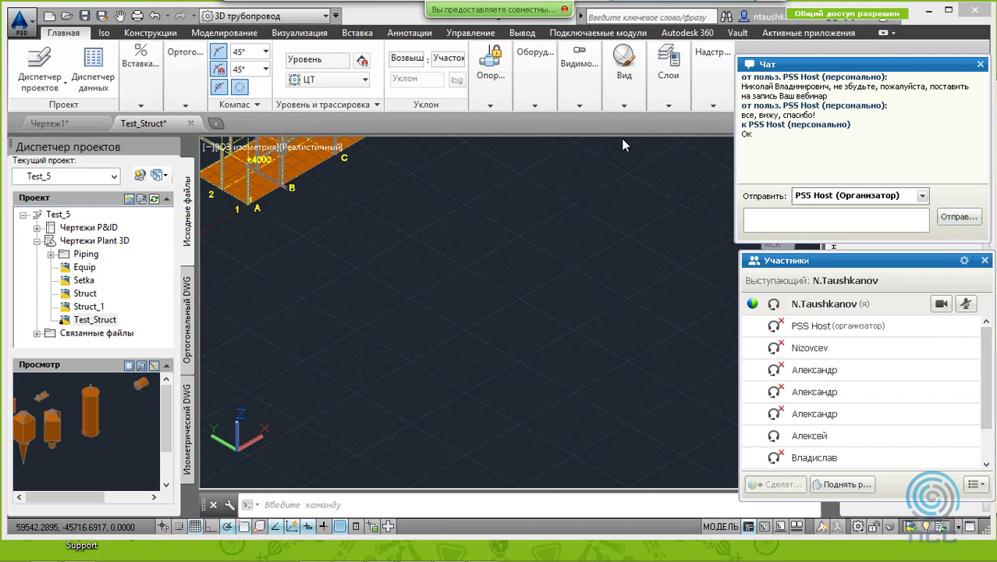
left_click(527, 105)
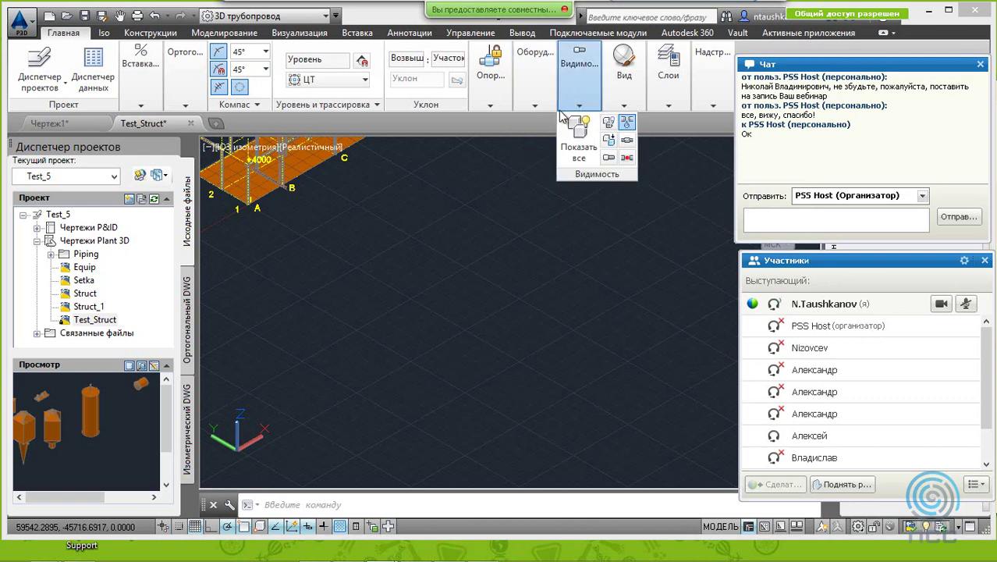
mouse_move(577, 123)
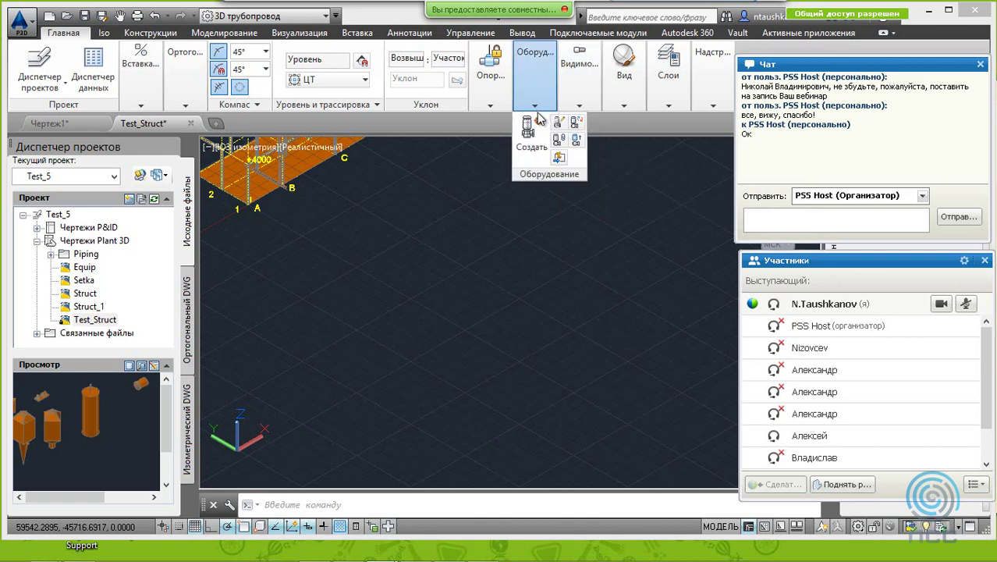
mouse_move(534, 105)
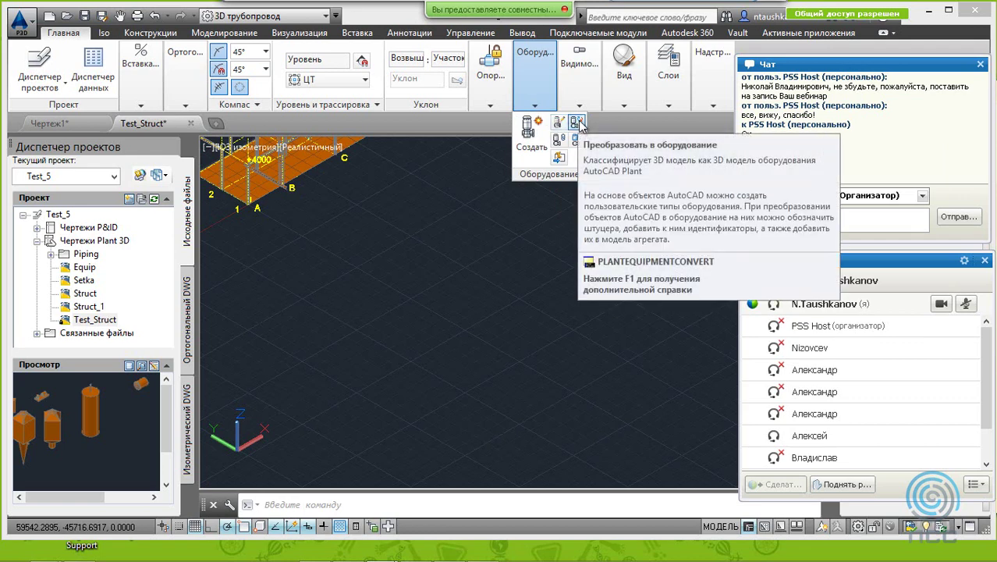
Step: Expand the Equipment panel dropdown to reveal the Create equipment button
left_click(578, 123)
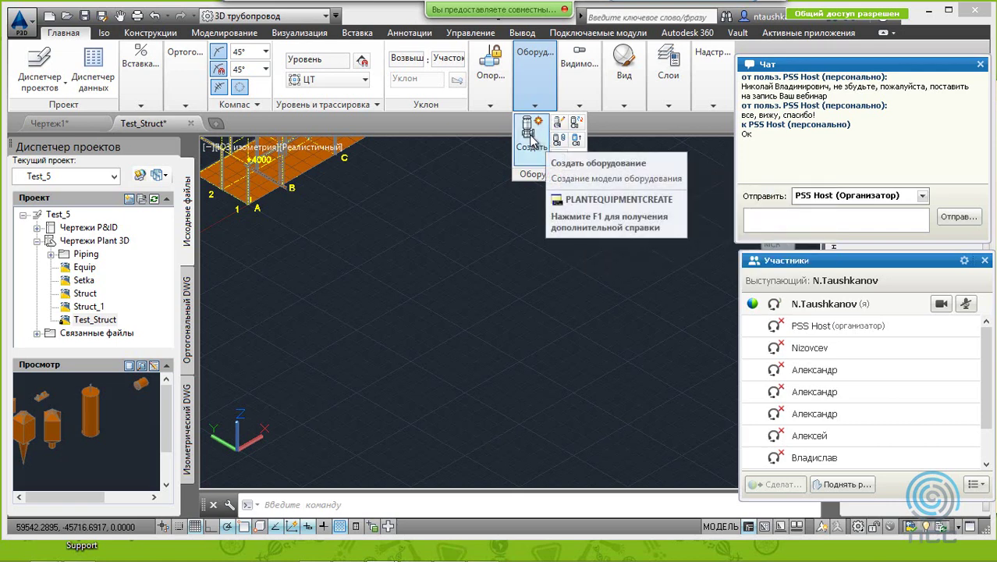
Step: Start a new equipment item and browse the type list to the Pump submenu
left_click(530, 138)
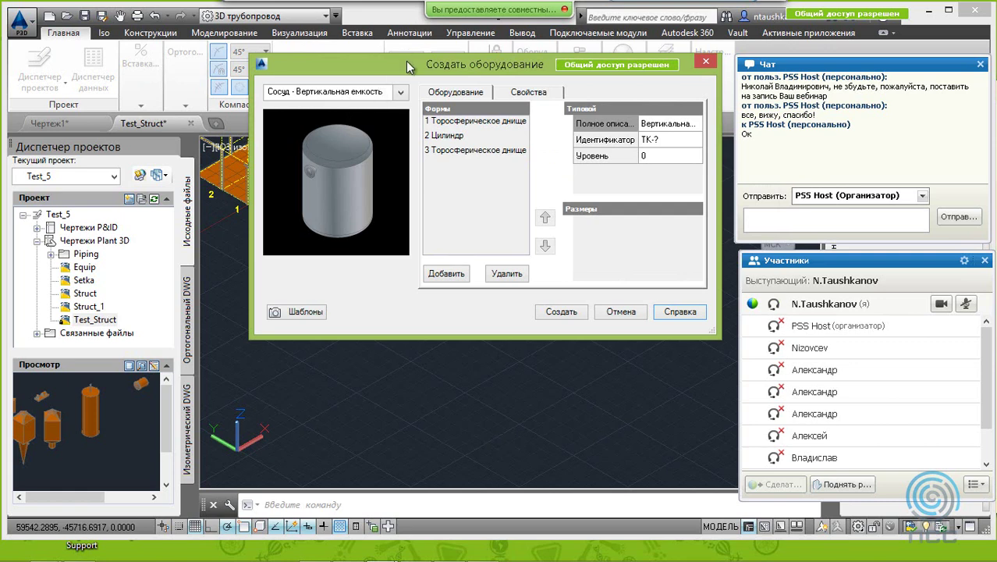
left_click_drag(405, 59, 370, 79)
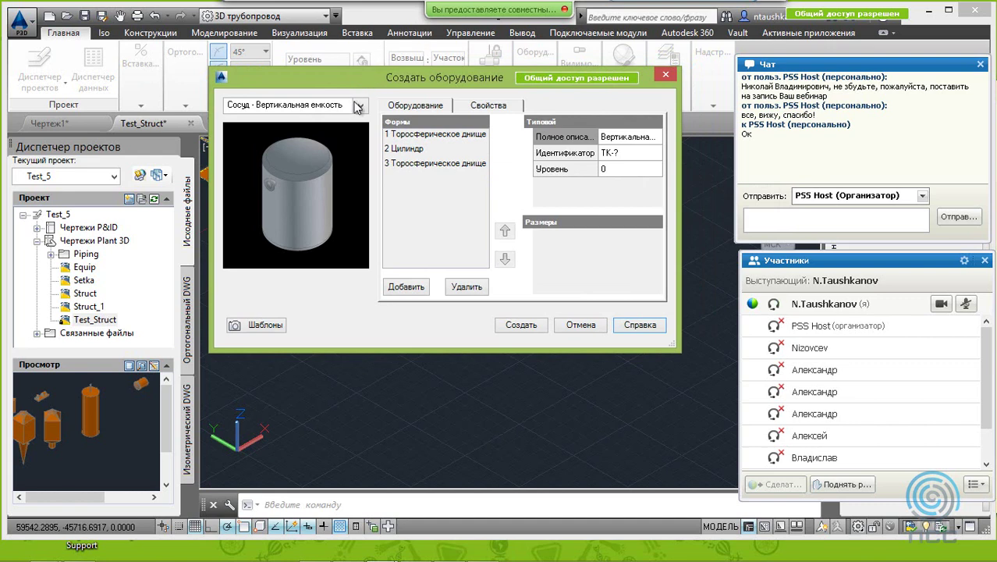
left_click(359, 108)
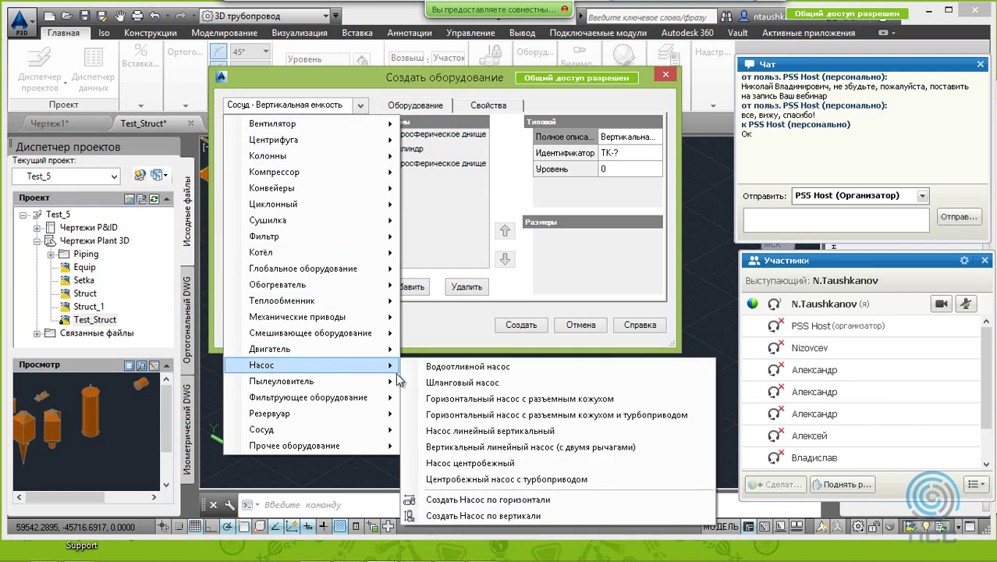
mouse_move(310, 365)
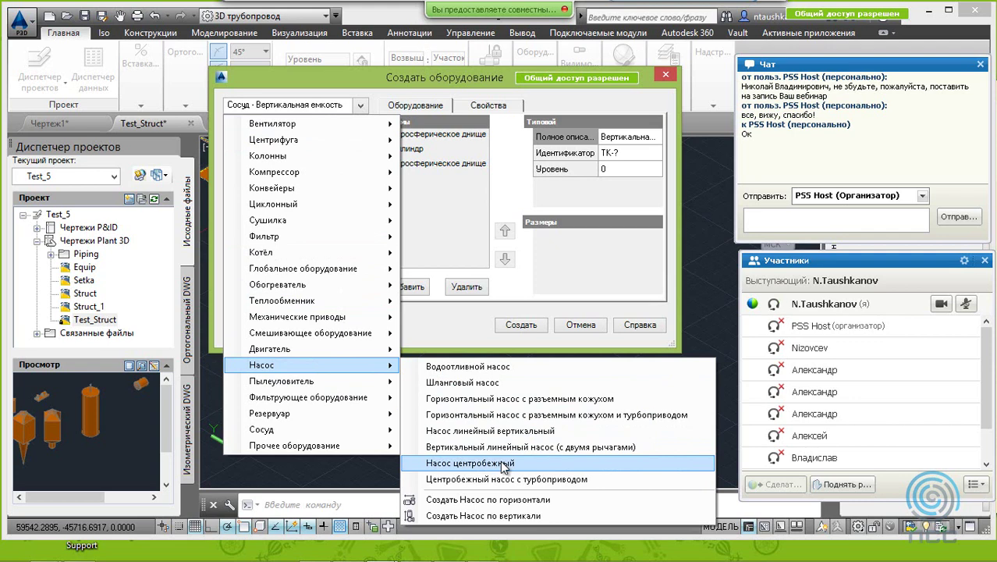
Step: Choose Centrifugal pump as the new equipment type
left_click(503, 464)
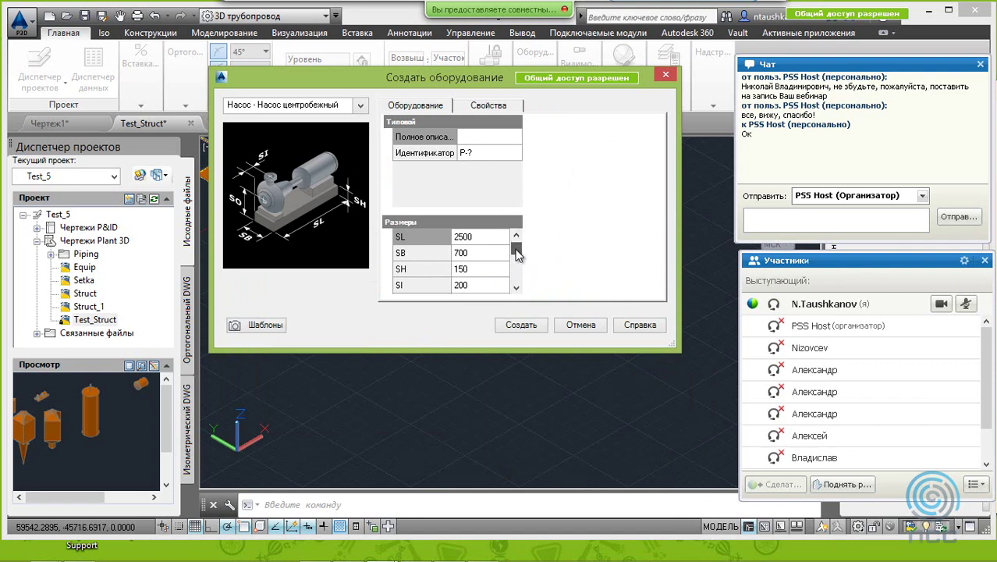
left_click(514, 267)
mouse_move(514, 268)
left_mouse_down()
mouse_move(514, 285)
mouse_move(514, 231)
left_mouse_up()
Step: Assign the pump tag P-007 and enter the description 'Насос'
left_click(485, 156)
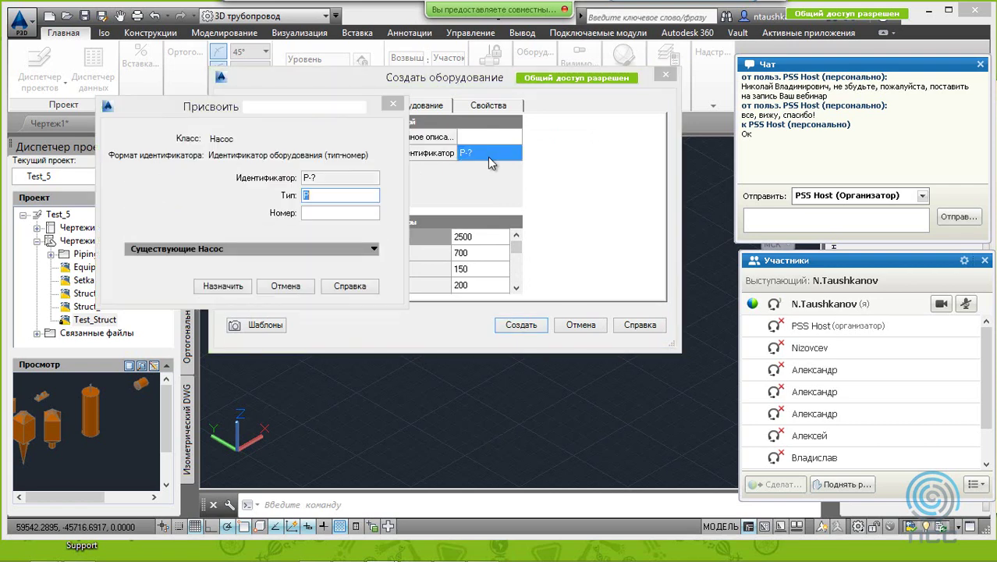
left_click(327, 215)
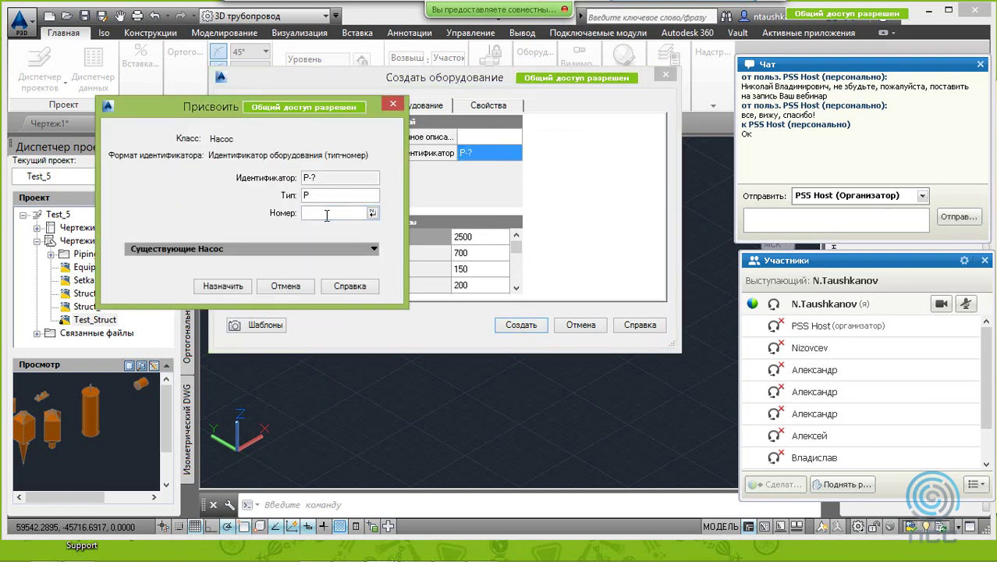
type("007")
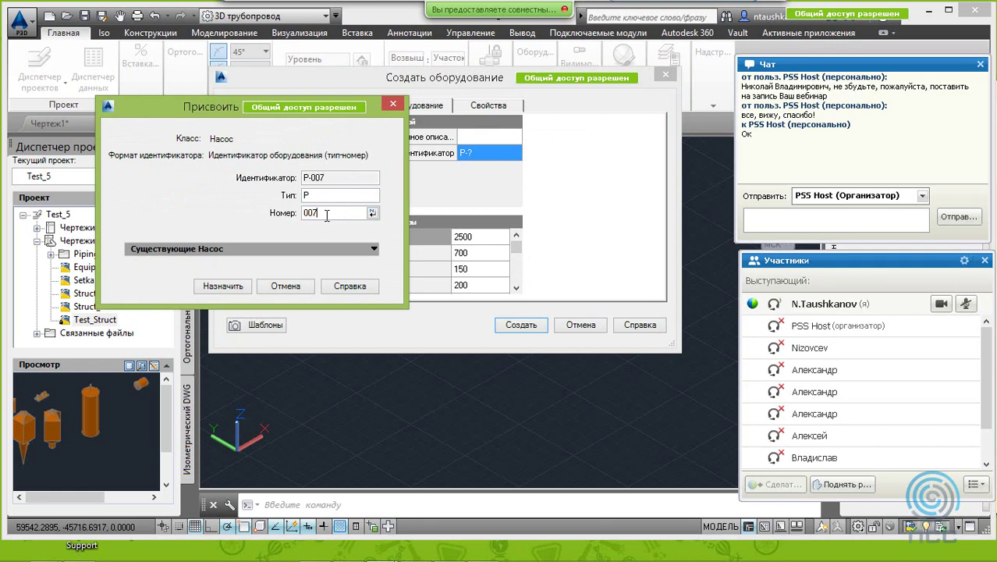
left_click(209, 290)
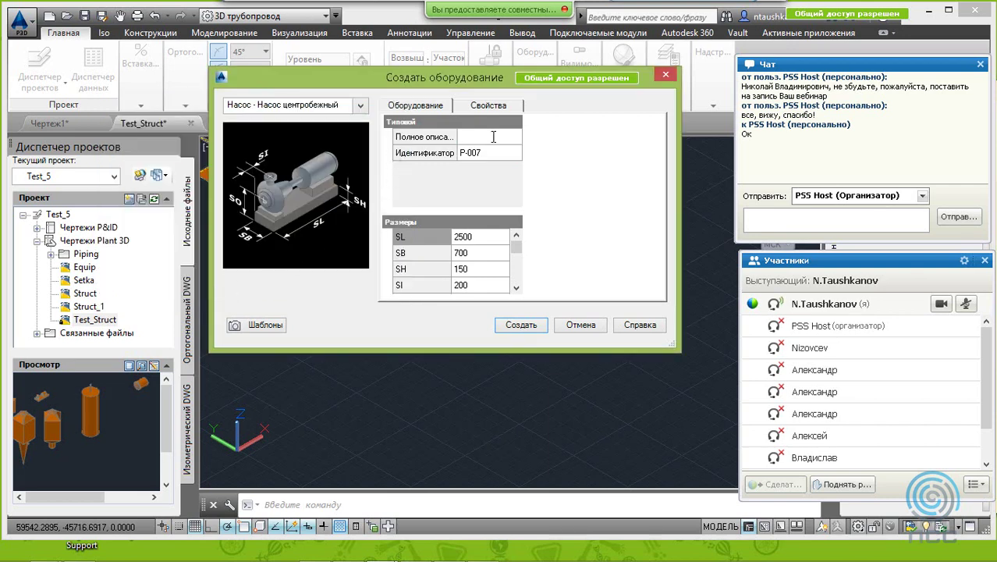
type("Н")
type("ас")
type("ос")
Step: Set pump dimensions SL 2000, SB 1000, SH 100 and review its properties list
left_click(483, 237)
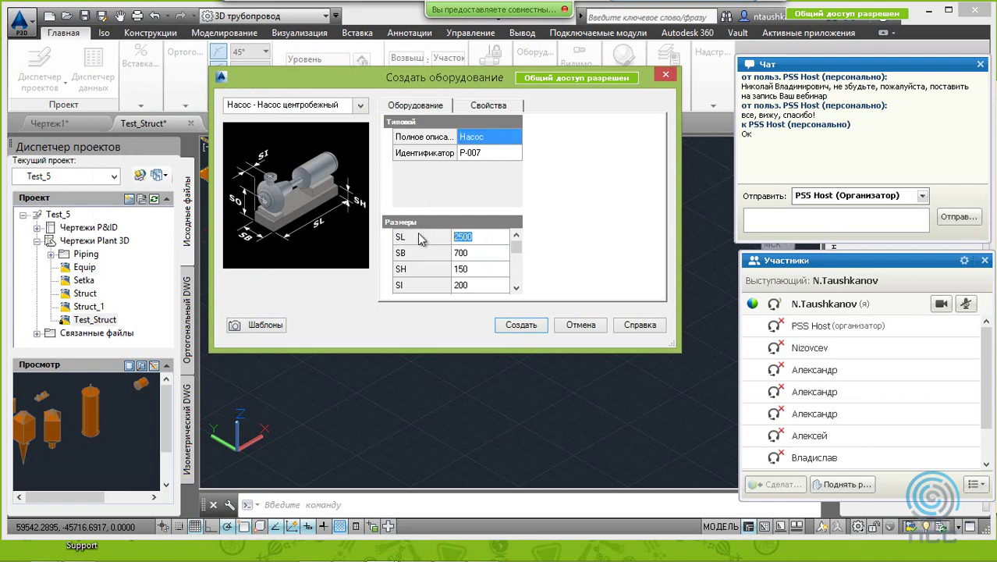
type("2000")
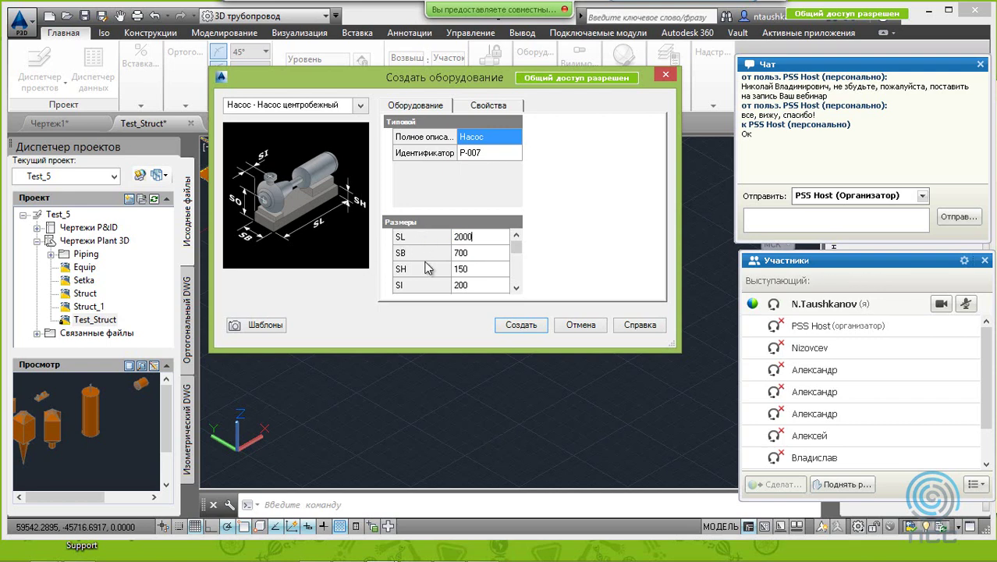
left_click(487, 253)
type("1000")
left_click(479, 269)
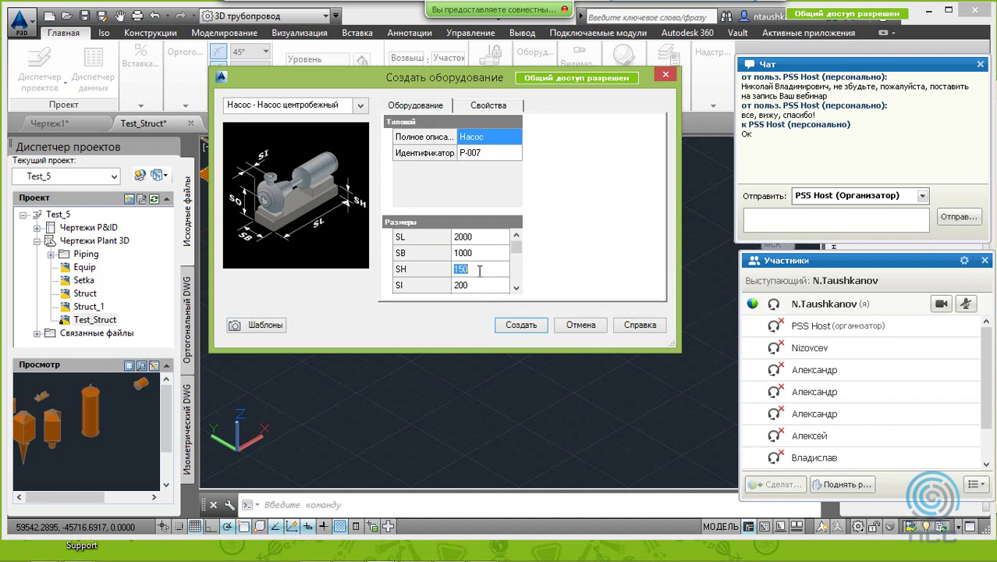
type("100")
left_click(501, 109)
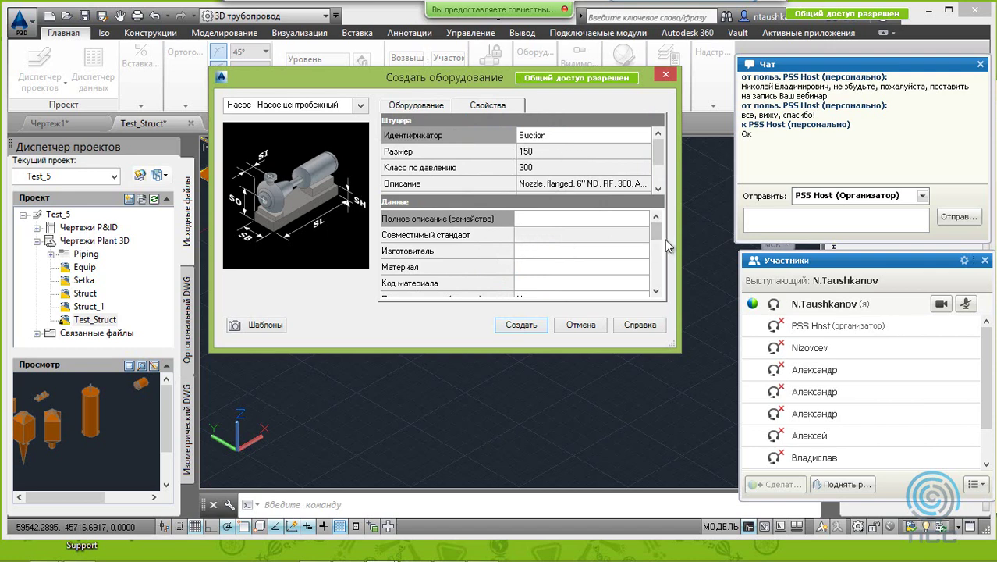
mouse_move(656, 238)
left_mouse_down()
mouse_move(655, 283)
mouse_move(655, 222)
left_mouse_up()
Step: Create pump P-007 at a picked insertion point with default rotation
left_click(521, 324)
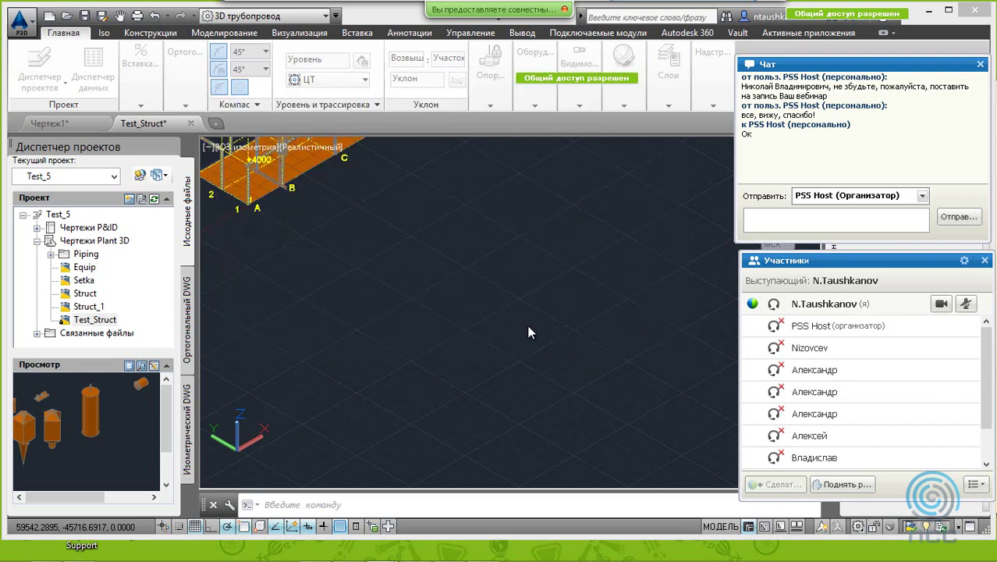
left_click(355, 258)
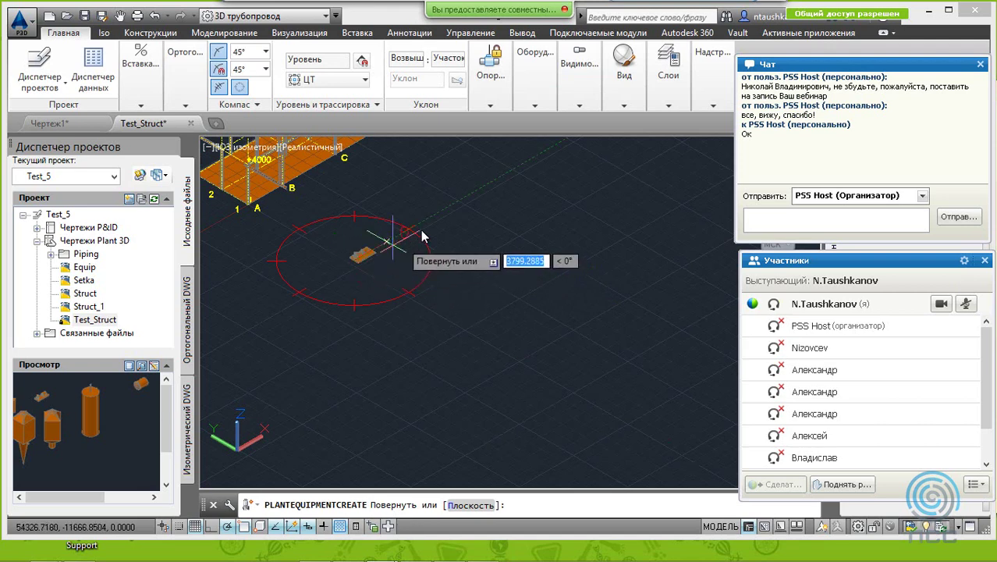
key("Return")
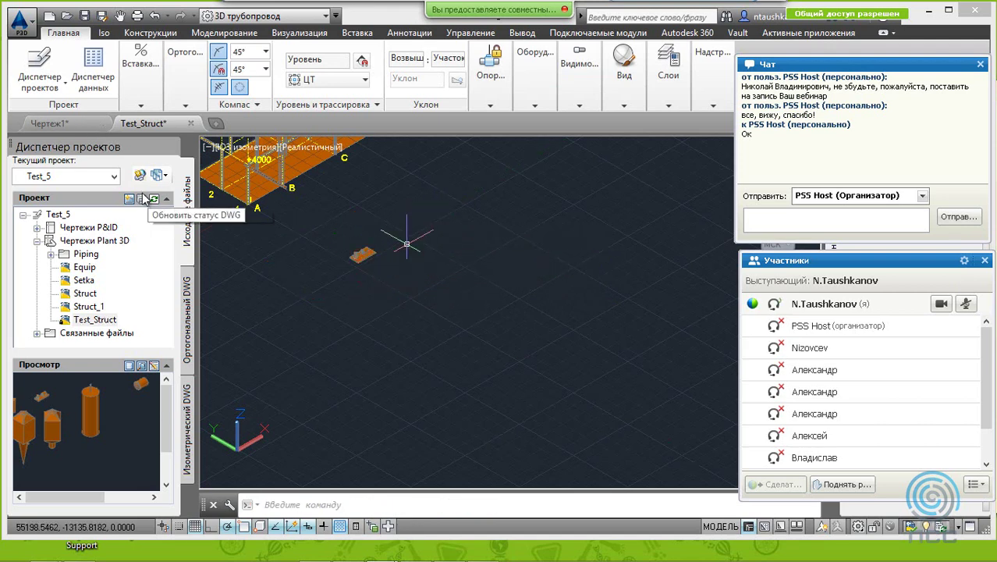
Step: Zoom and pan the 3D view to inspect the placed pump
scroll(331, 258, "up", 6)
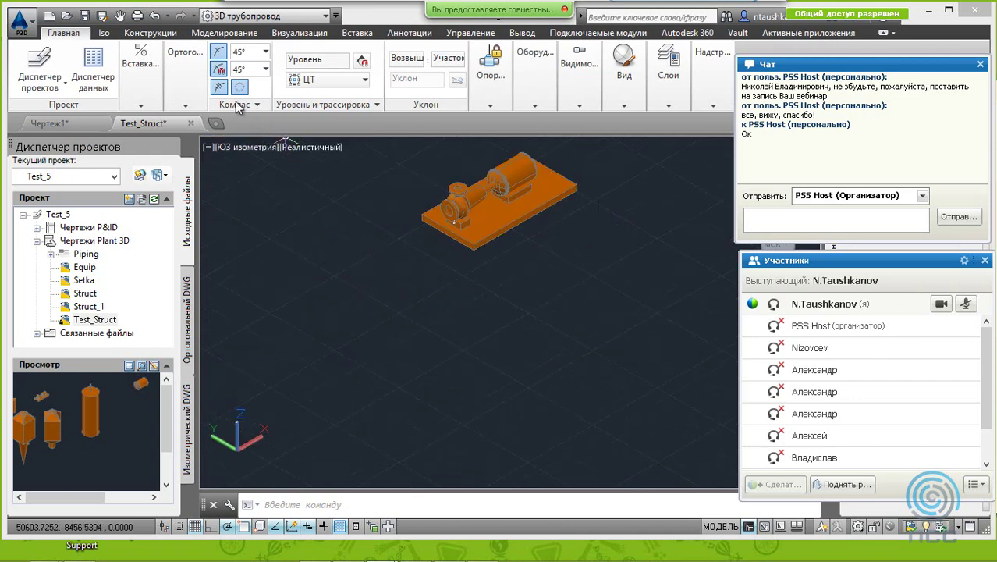
left_click(117, 17)
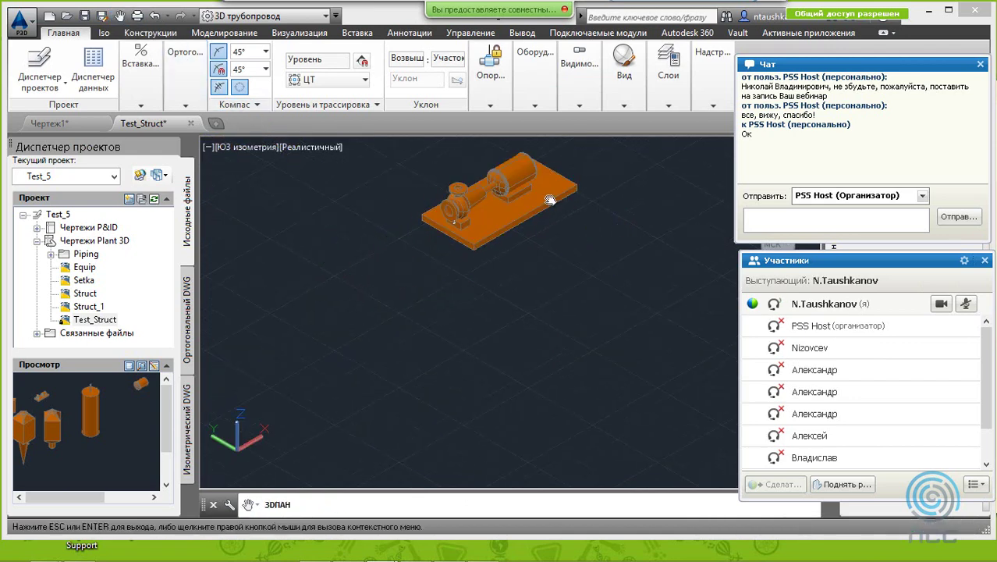
left_click_drag(548, 218, 515, 312)
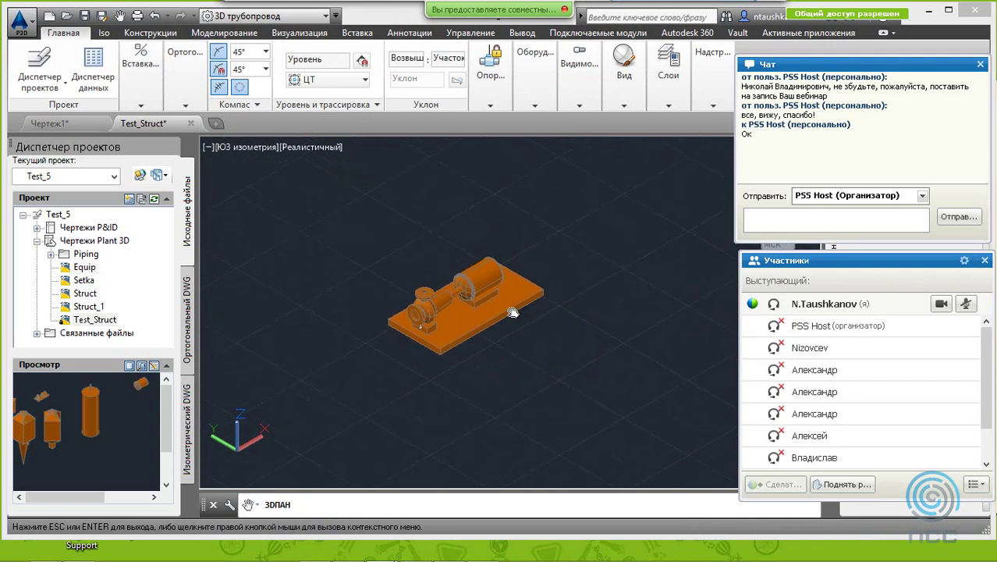
scroll(515, 312, "up", 2)
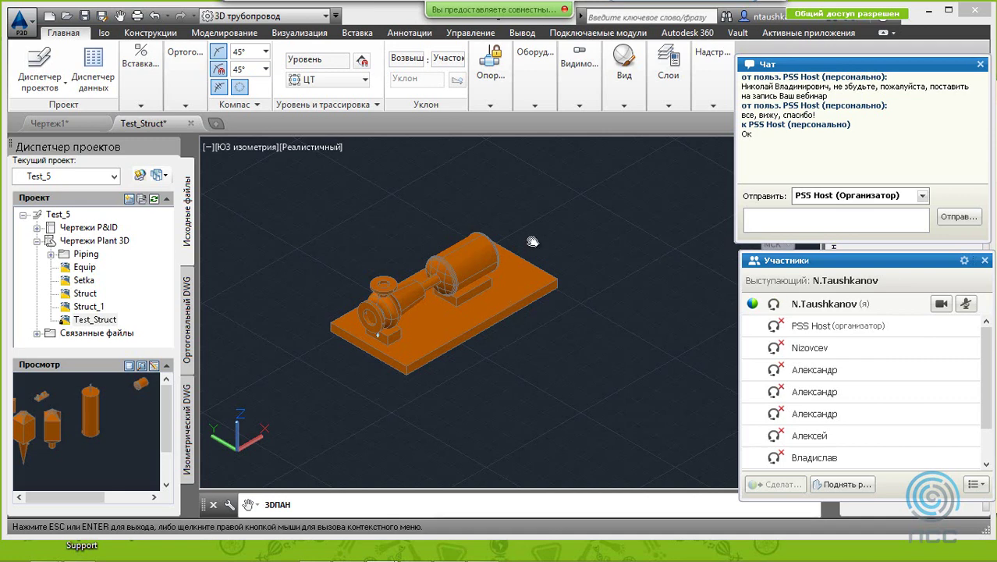
scroll(533, 240, "down", 3)
scroll(535, 237, "down", 3)
scroll(540, 228, "up", 2)
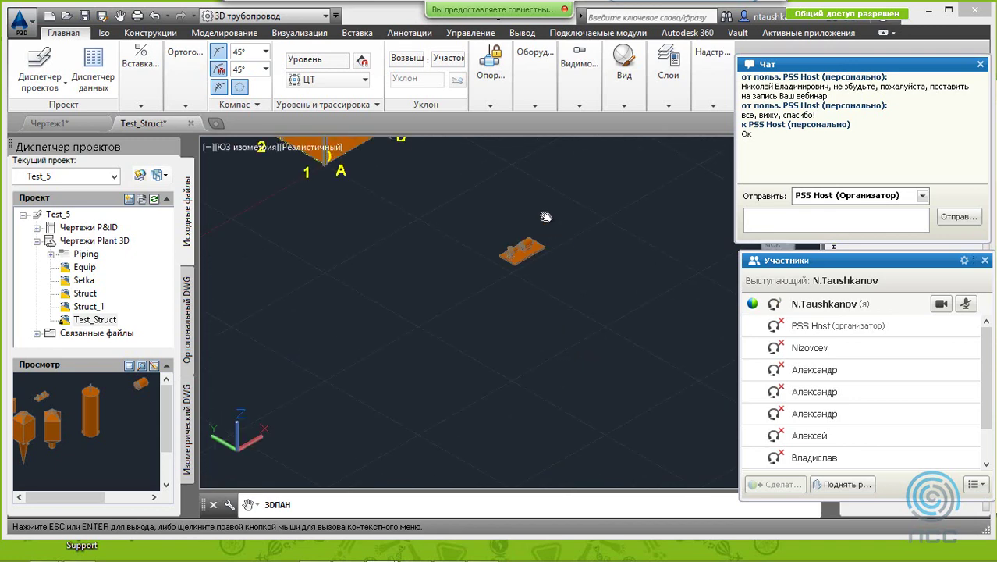
left_click(524, 98)
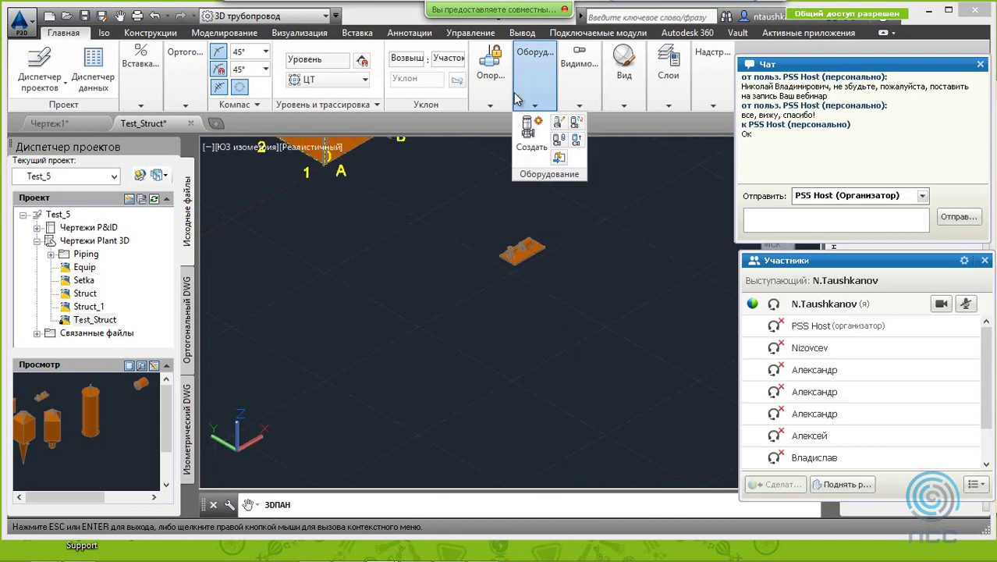
Step: Start a Колонны column and view shape 1, the torispherical head
left_click(529, 141)
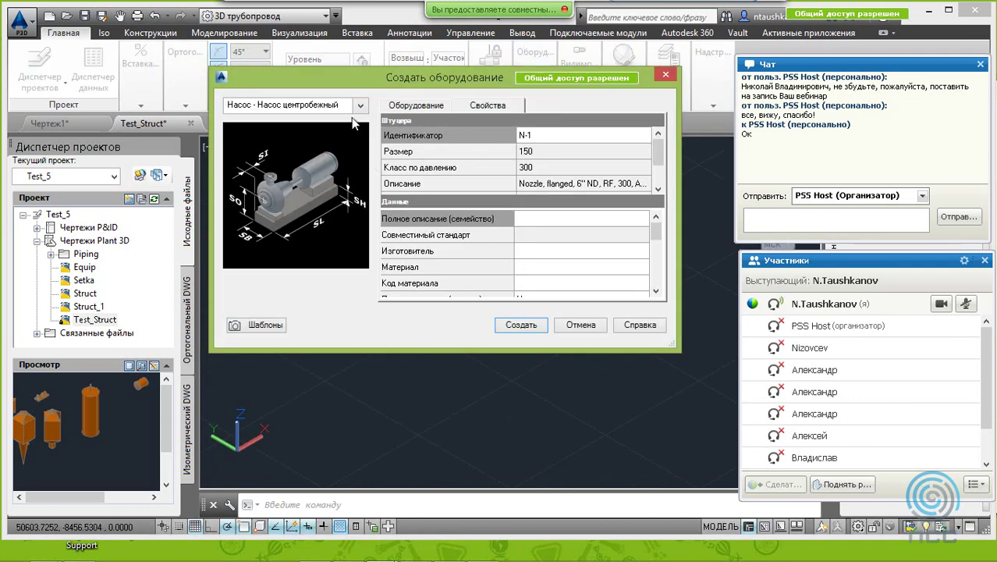
left_click(357, 105)
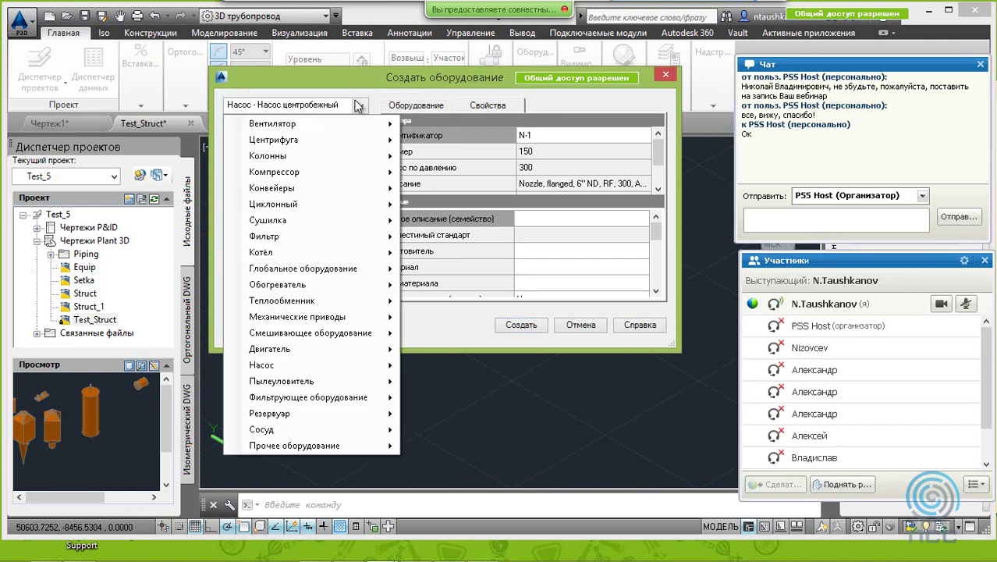
mouse_move(269, 155)
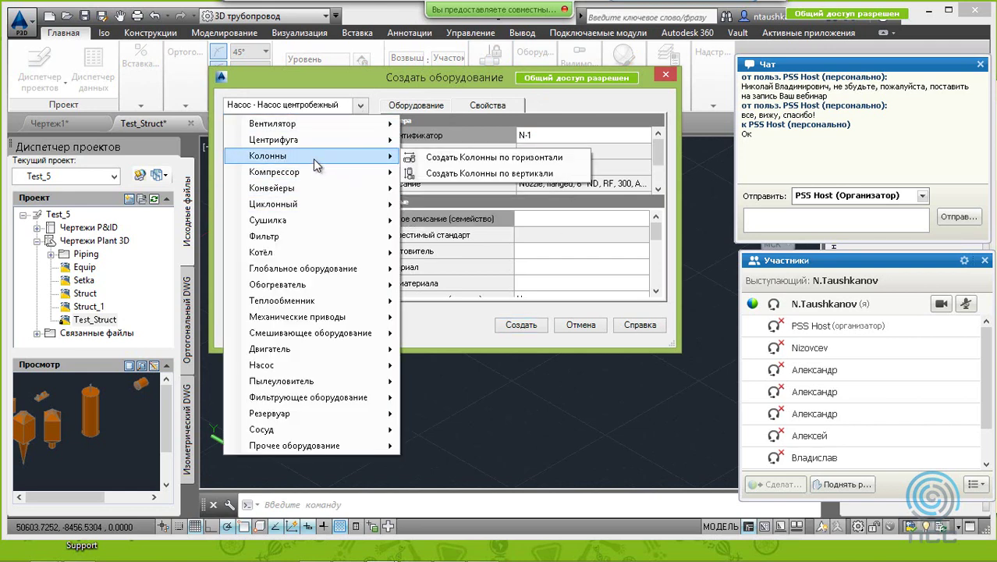
left_click(484, 173)
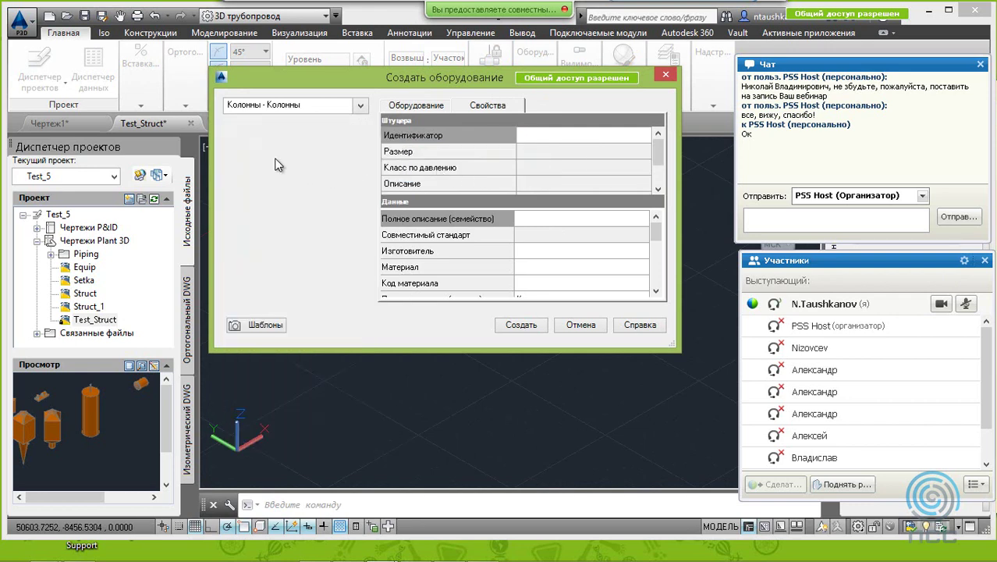
left_click(417, 106)
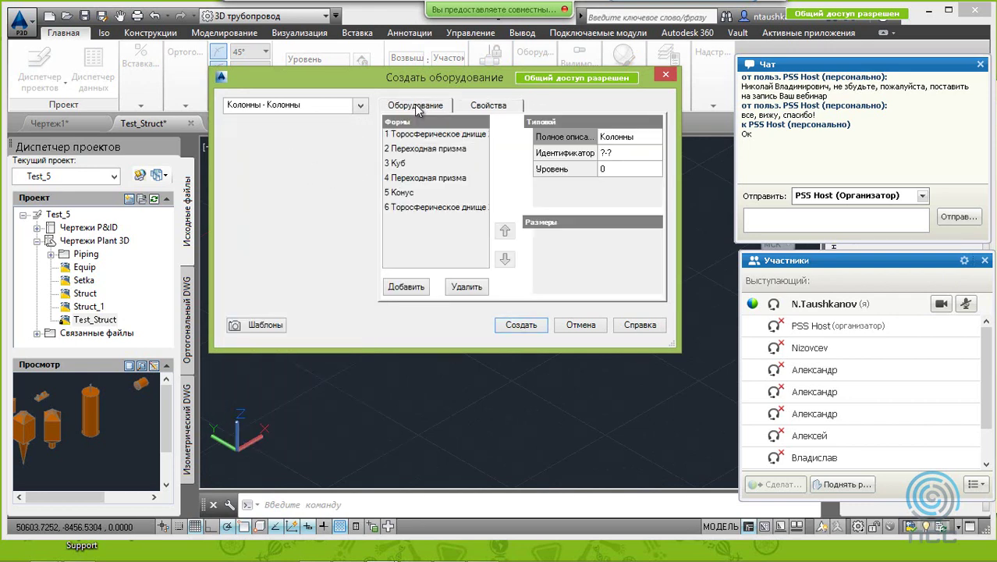
left_click(416, 135)
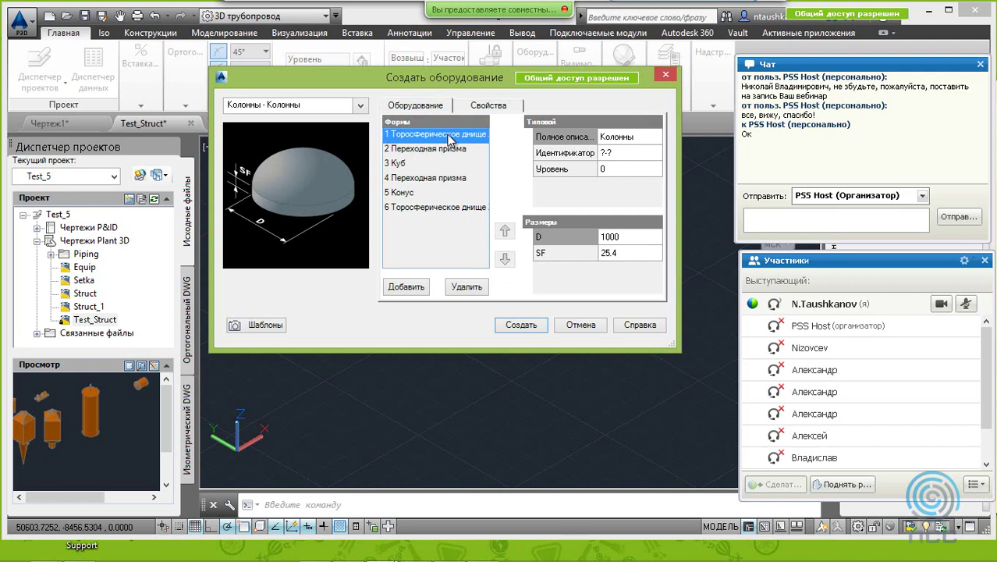
Step: Assign the column the tag K-002
left_click(629, 156)
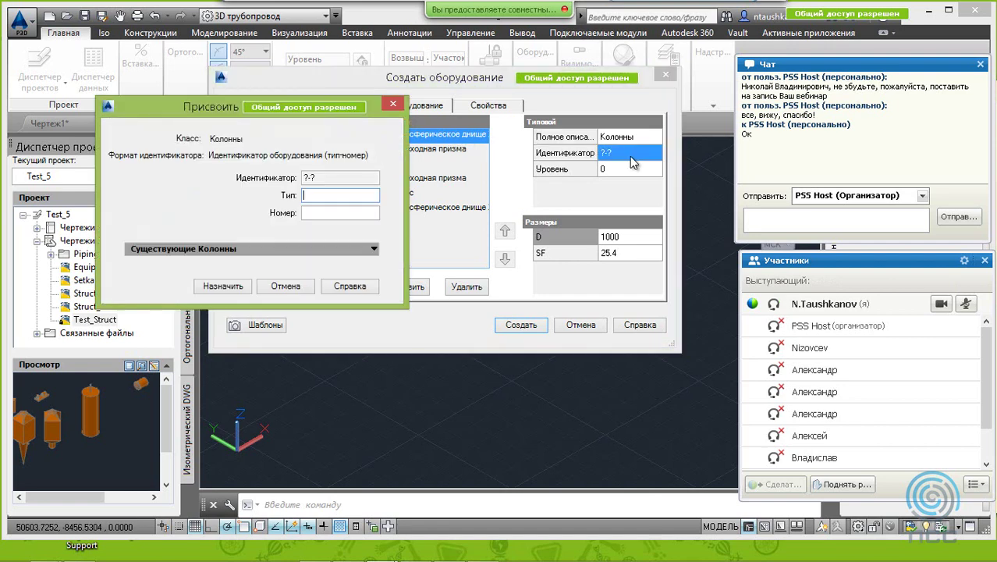
left_click(339, 215)
type("002")
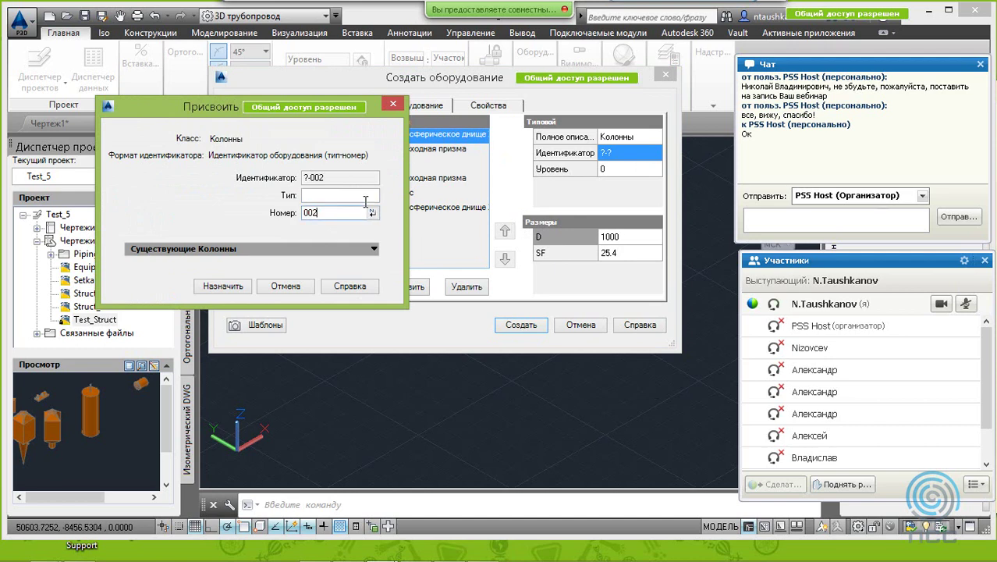
left_click(364, 196)
type("K")
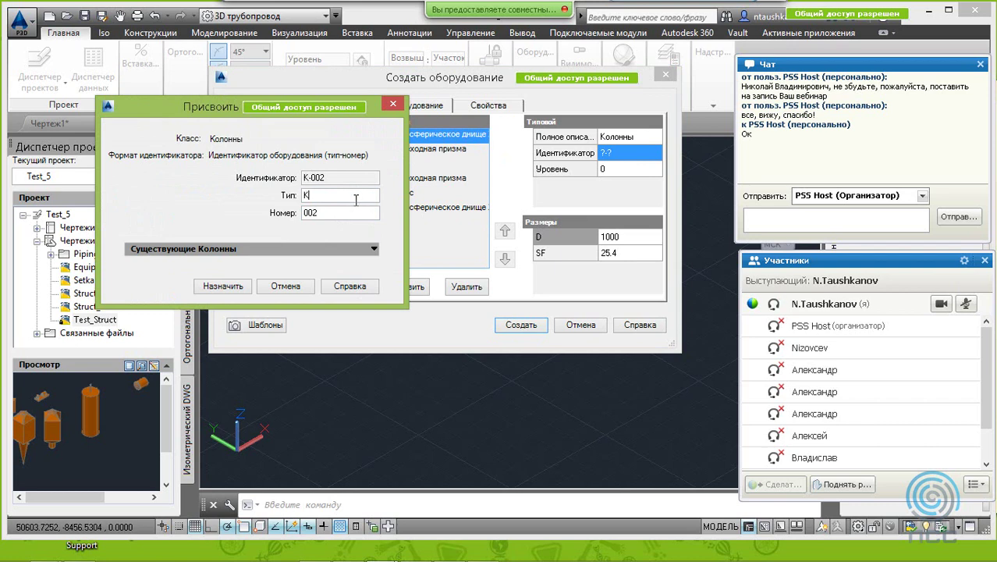
left_click(236, 293)
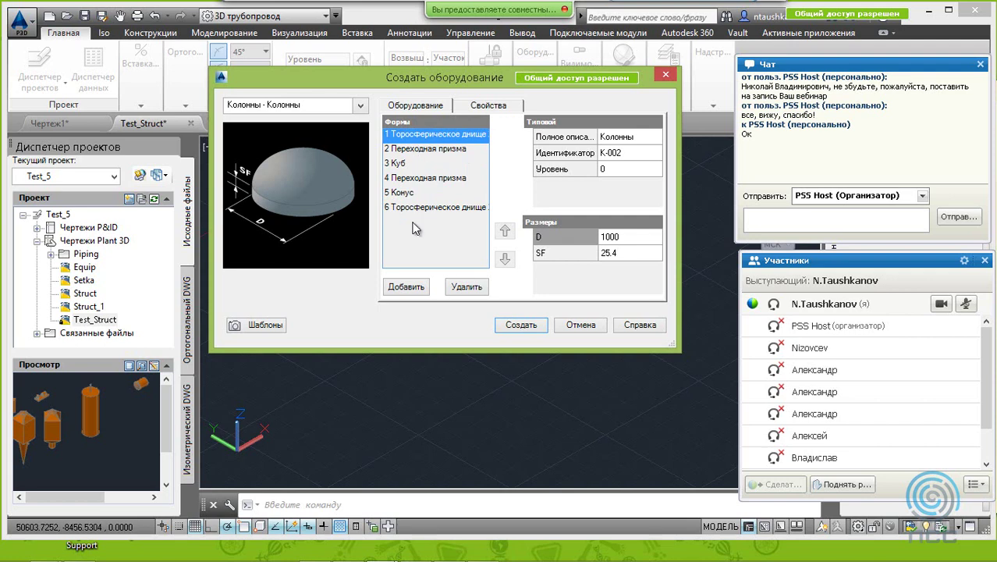
Step: Review the dimensions of all six column shapes, from prisms and cube to top head
left_click(409, 288)
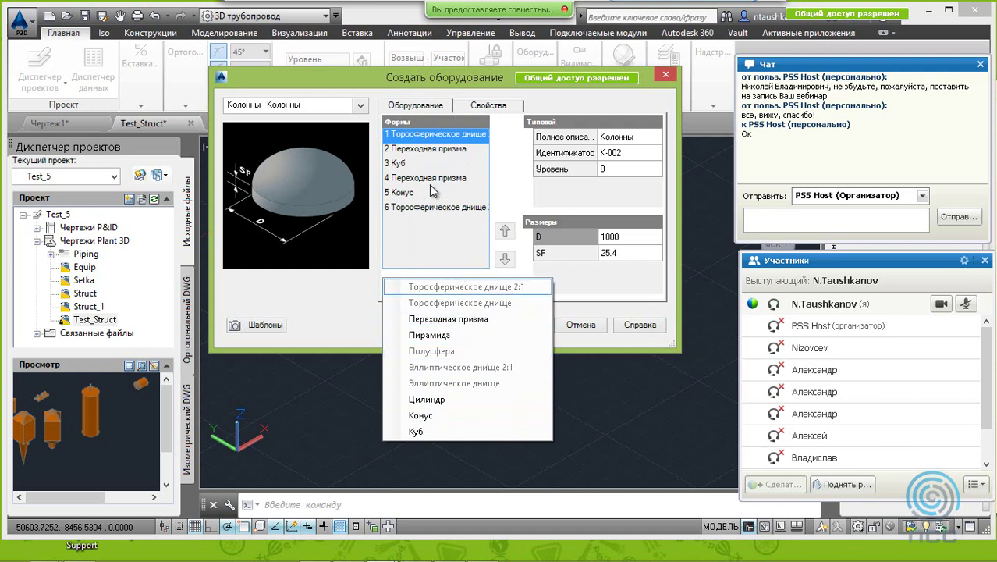
left_click(429, 152)
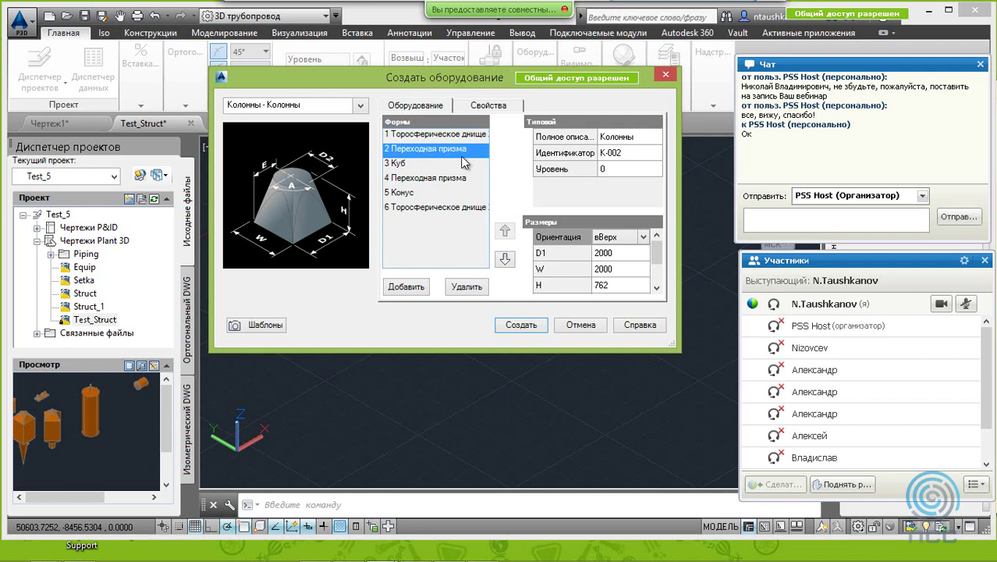
left_click(401, 165)
left_click(415, 180)
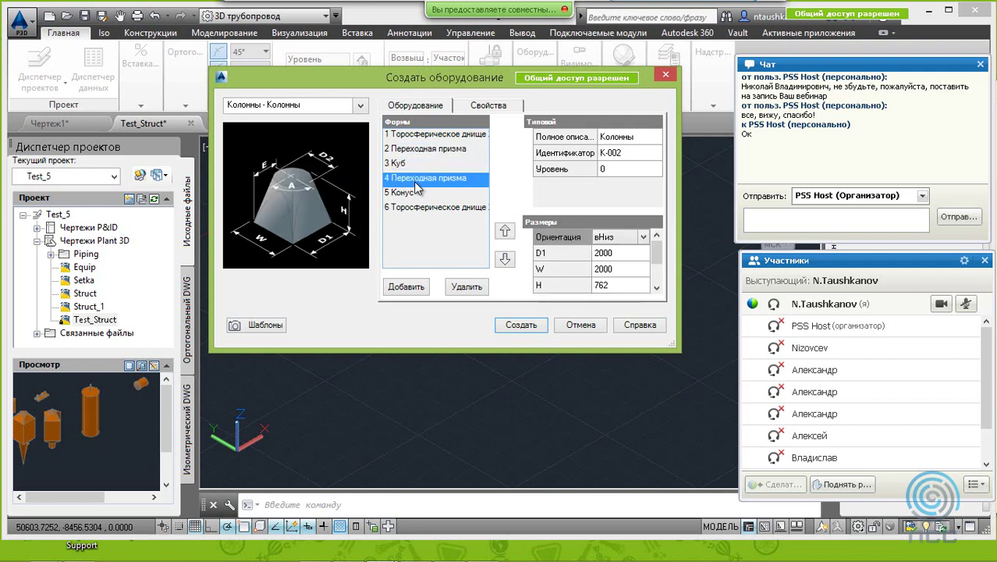
left_click(411, 194)
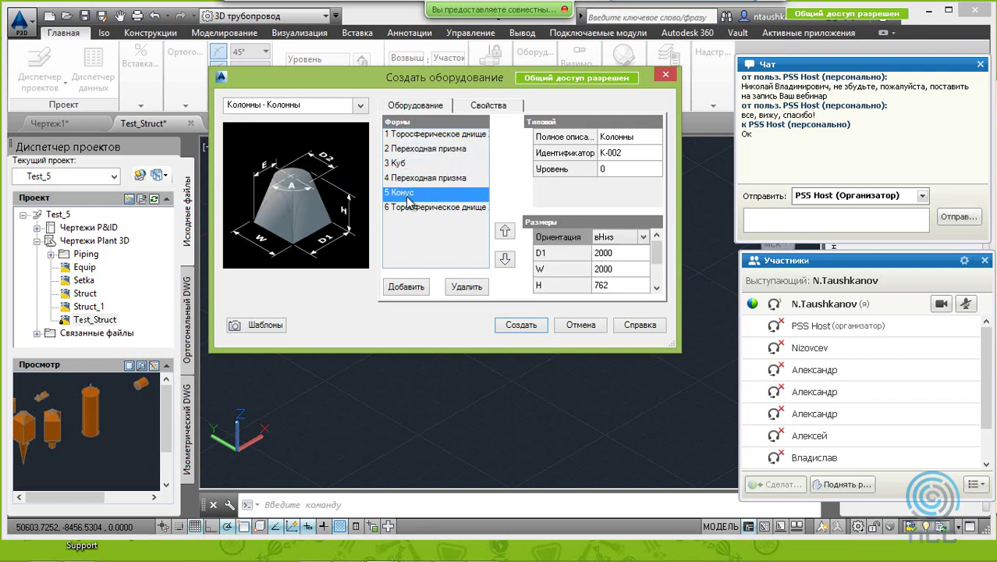
left_click(406, 210)
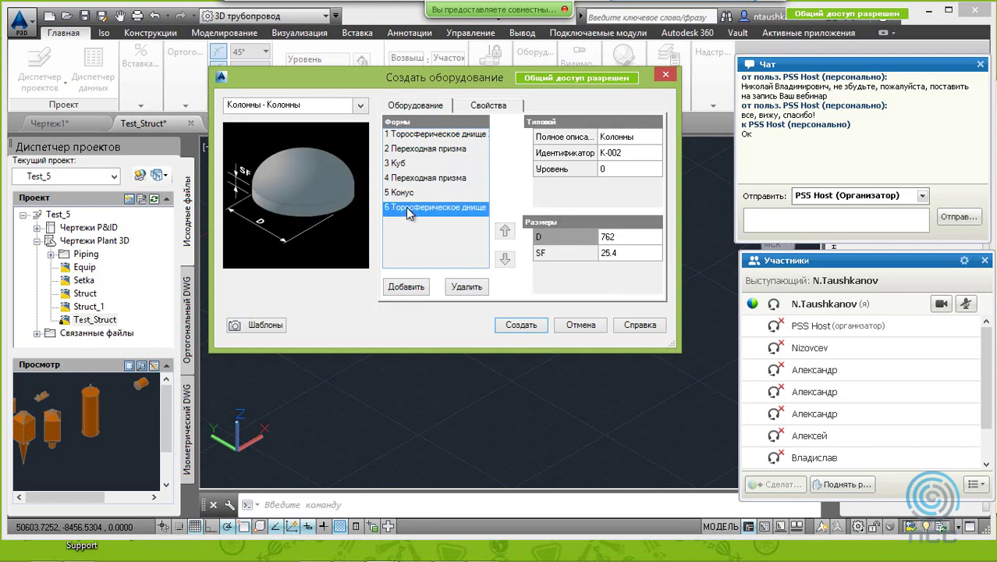
Step: Place the K-002 column at a picked point with its default rotation
left_click(511, 324)
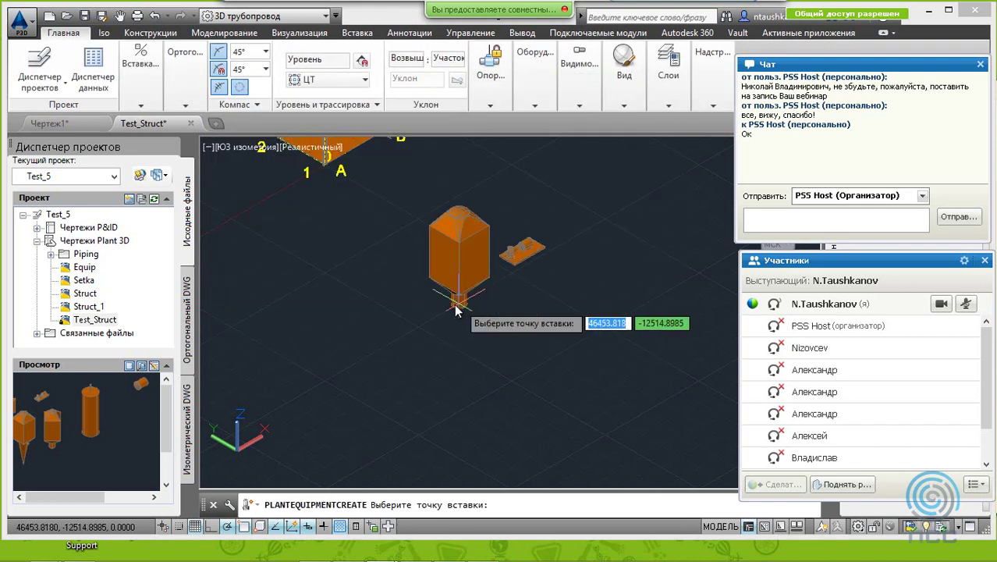
left_click(389, 314)
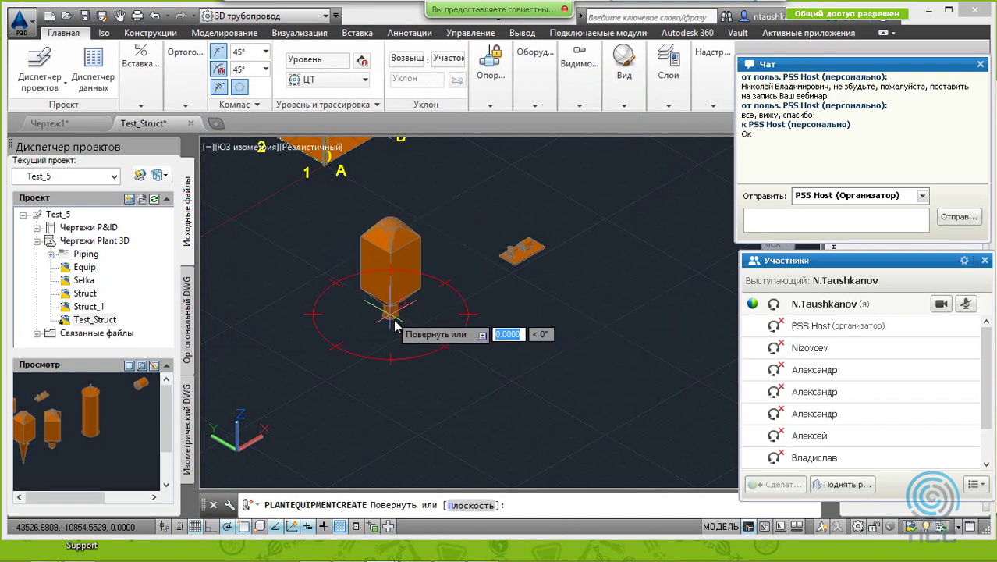
left_click(519, 377)
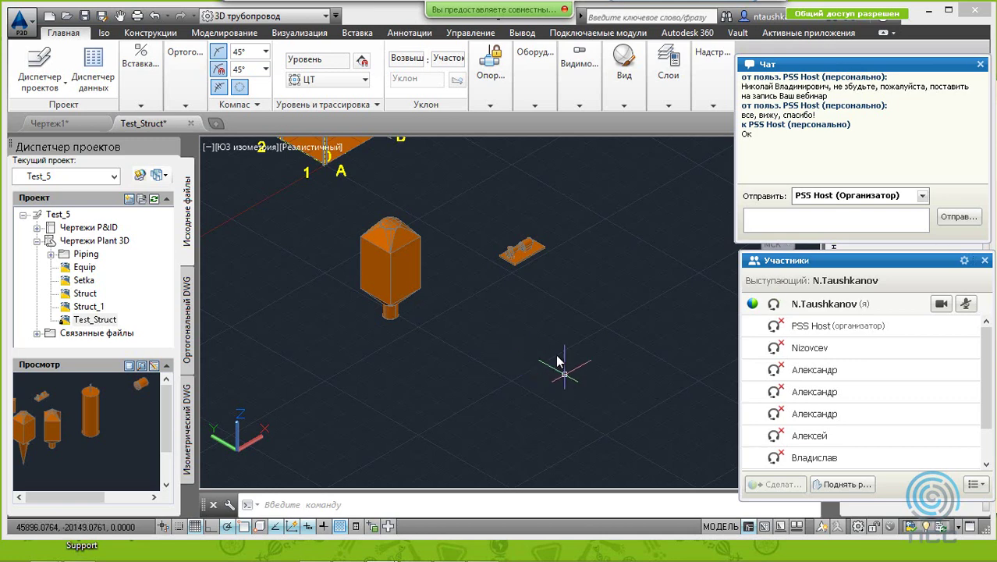
mouse_move(534, 74)
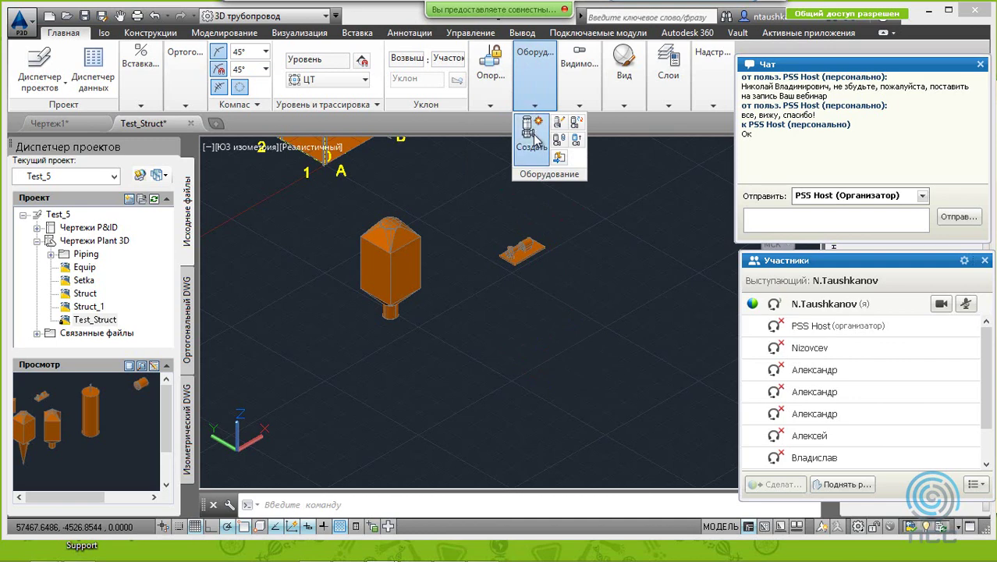
Step: Begin a vertical vessel, inspect its top head and shape list, then cancel
left_click(530, 131)
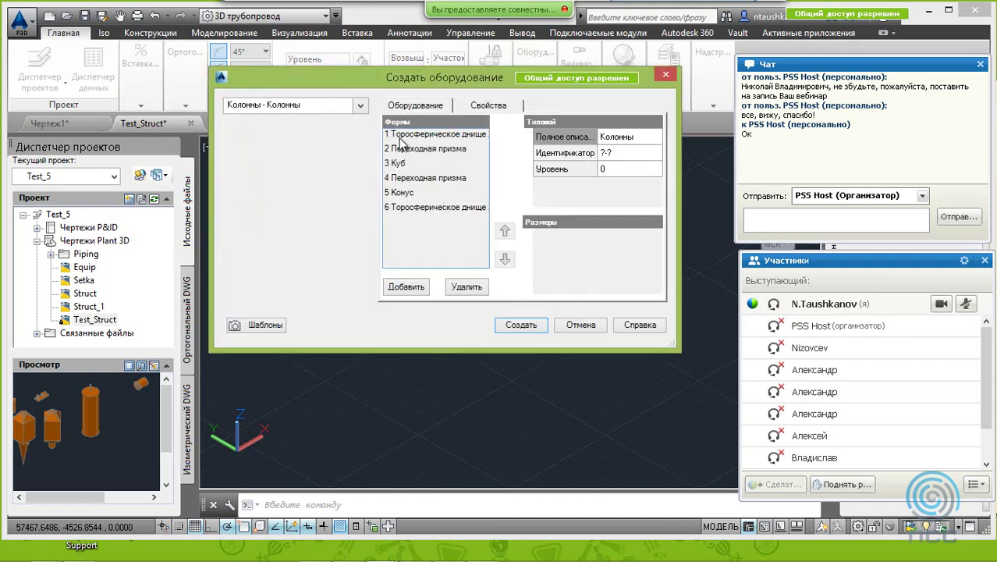
left_click(360, 107)
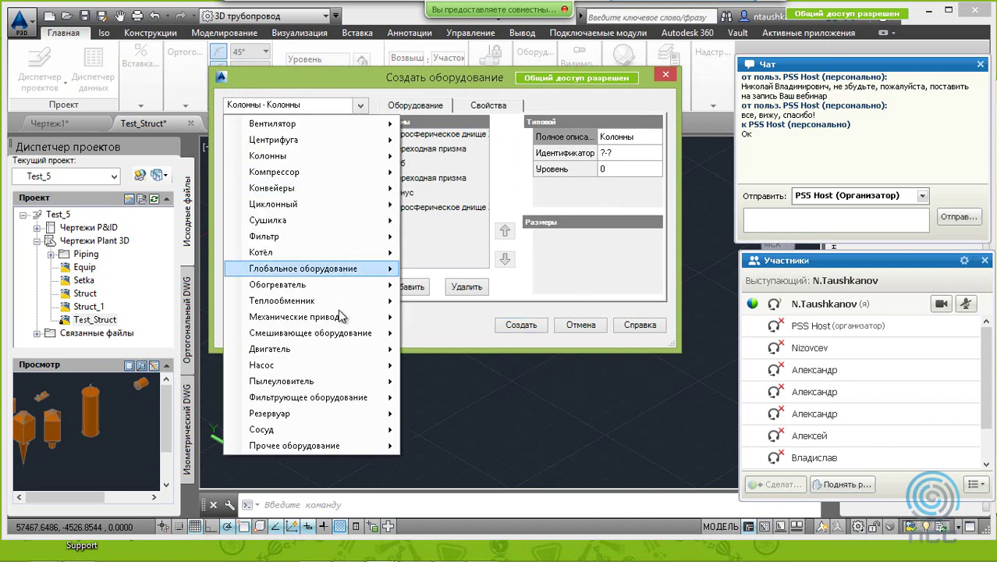
mouse_move(311, 429)
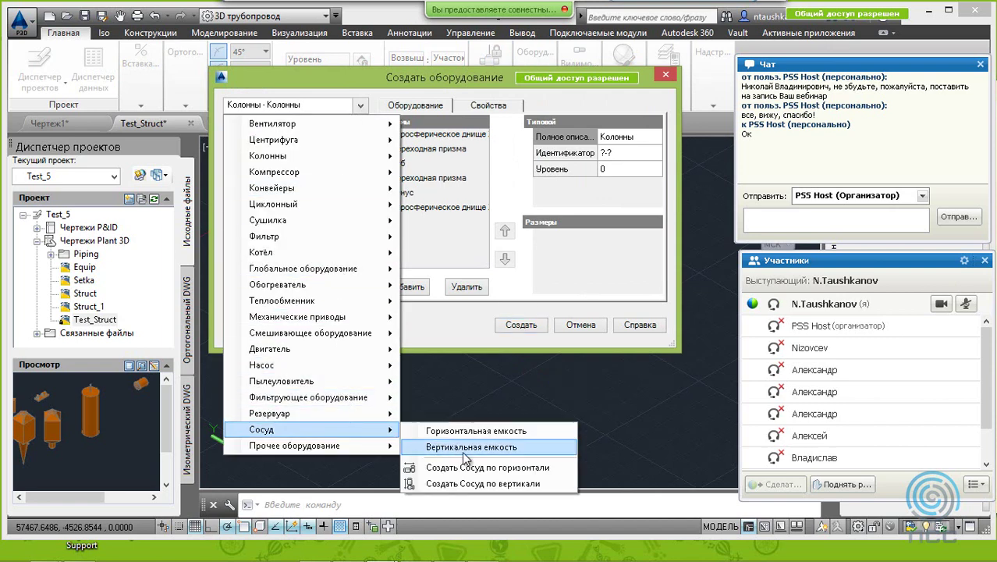
left_click(462, 448)
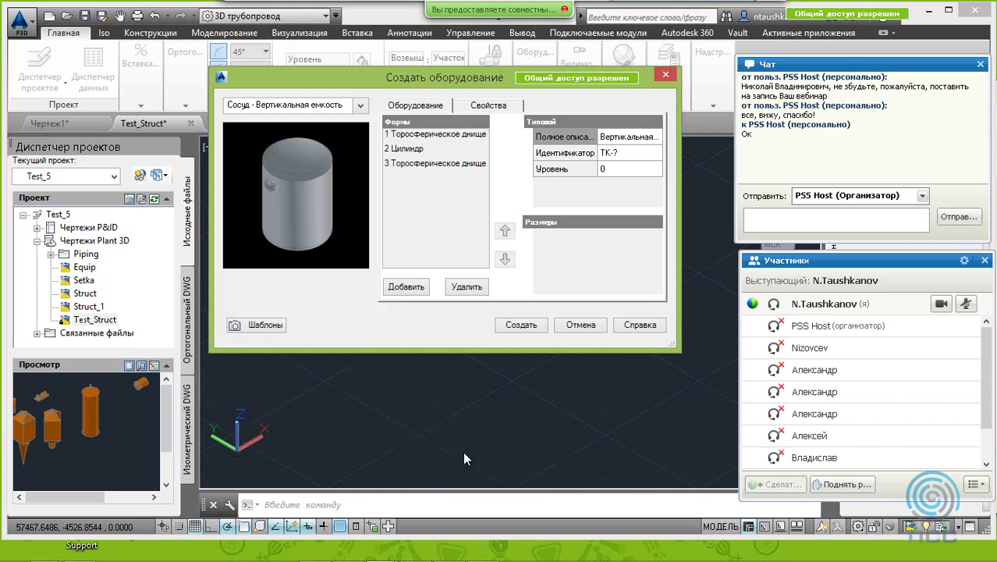
left_click(412, 135)
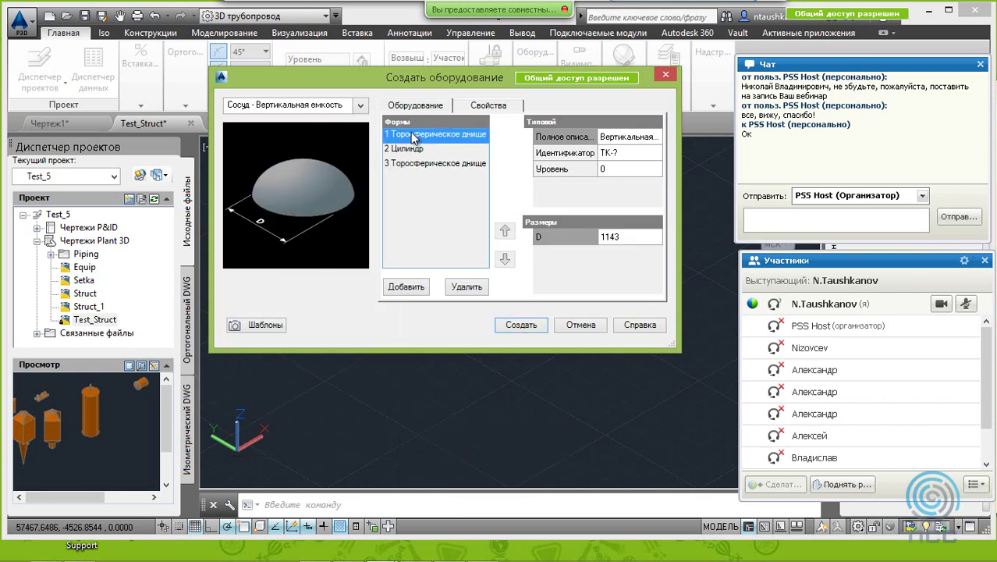
left_click(402, 291)
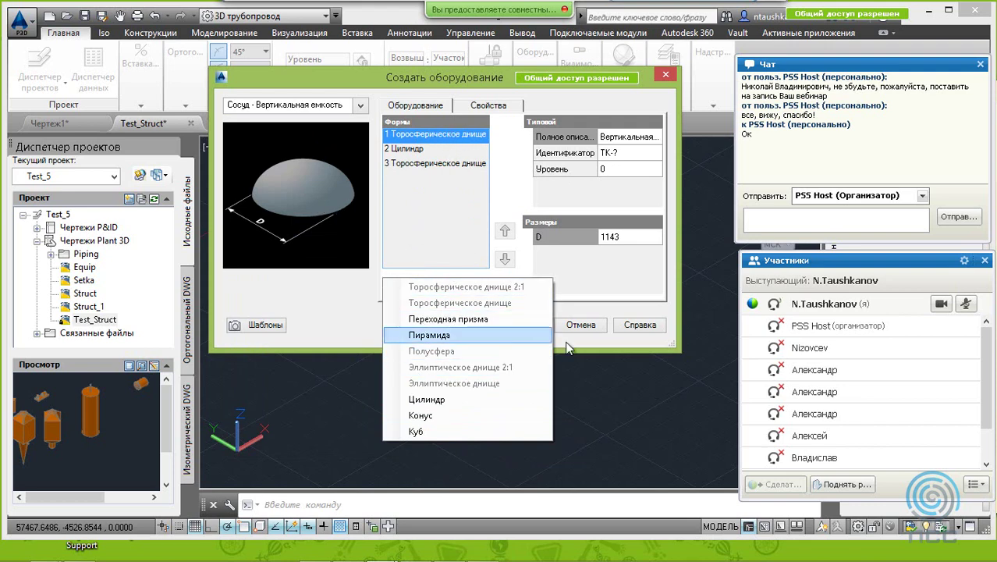
left_click(590, 323)
left_click(589, 324)
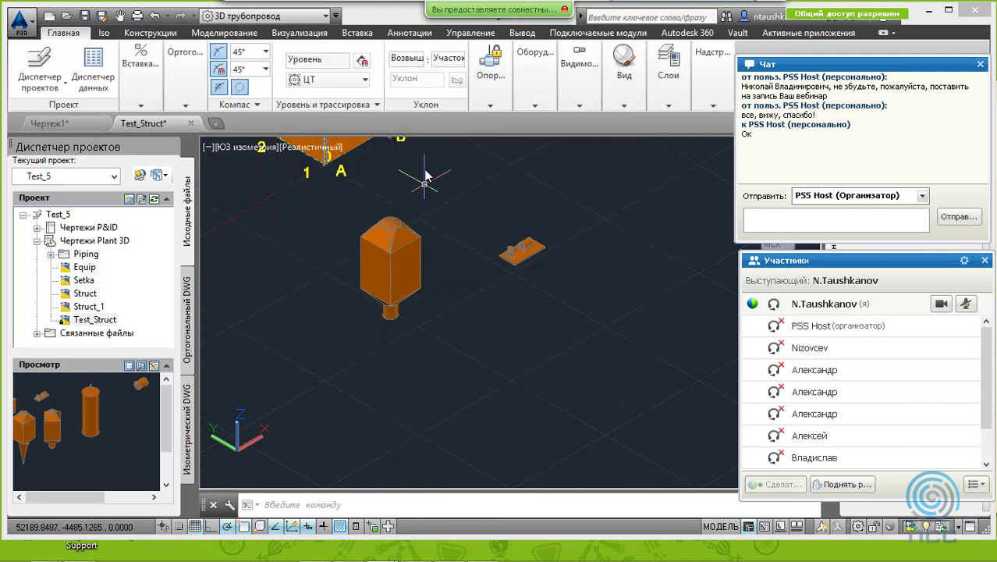
Step: Recreate the default vertical vessel and set its insertion point in front of the column
left_click(532, 104)
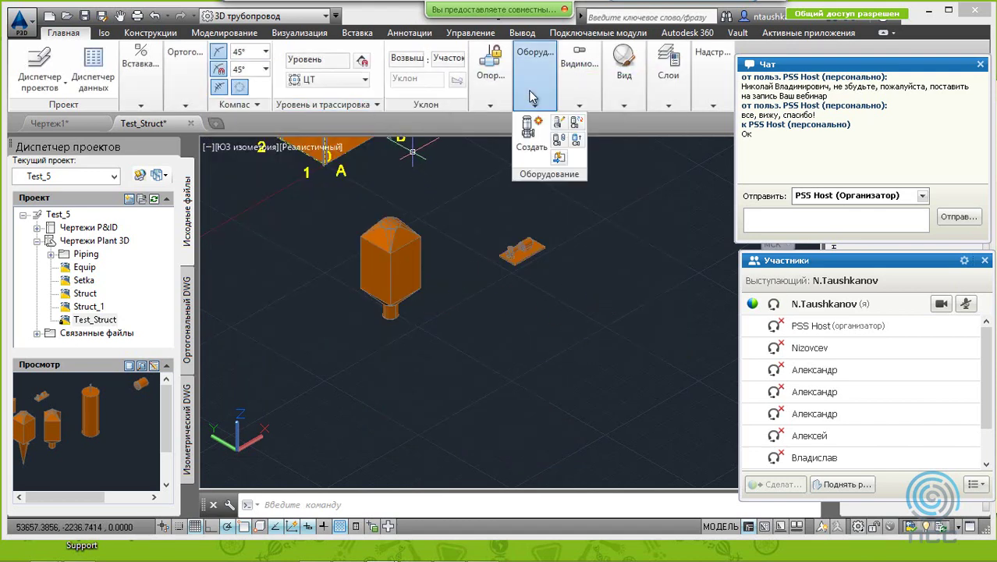
left_click(531, 133)
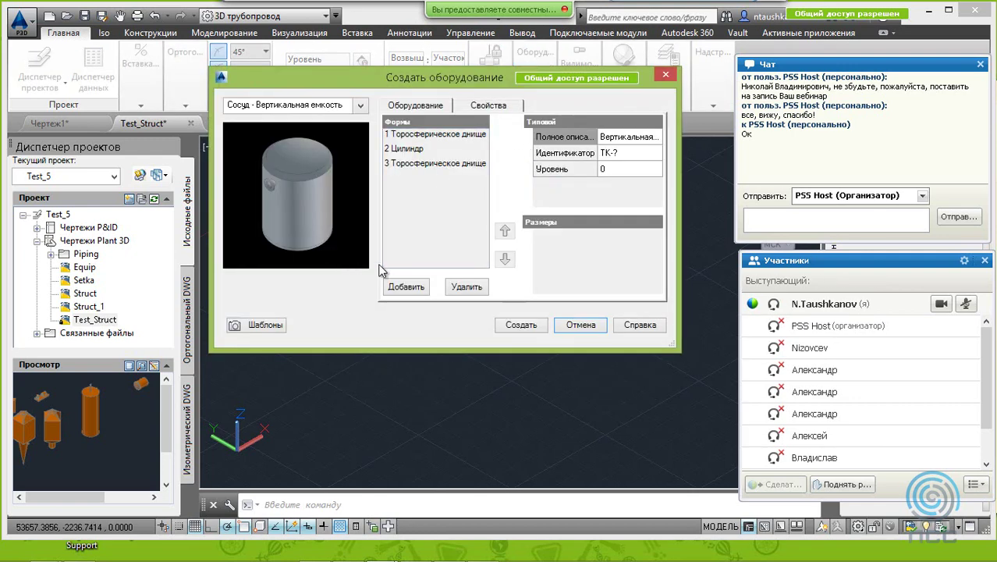
left_click(528, 326)
left_click(454, 360)
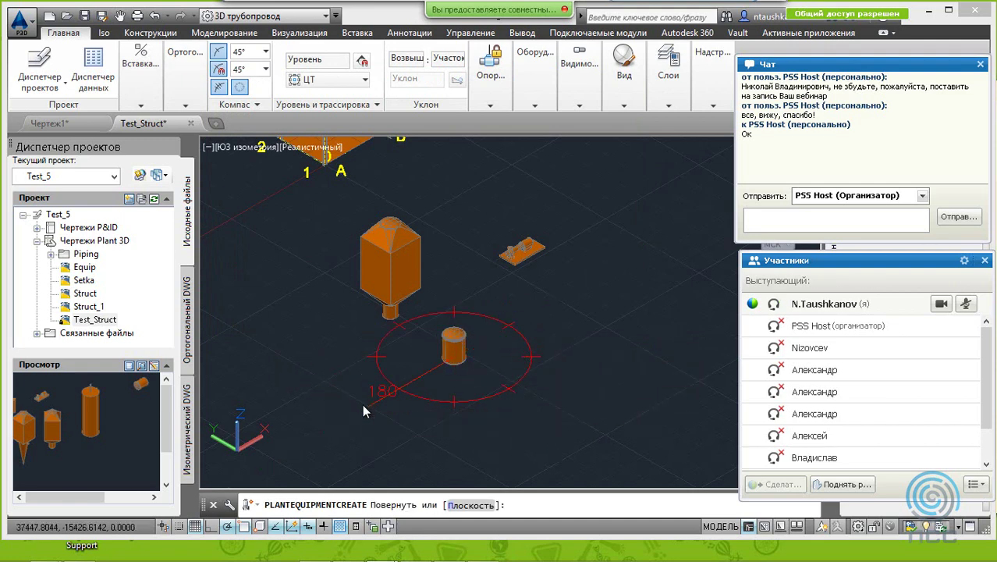
Step: Finish placing the vertical vessel at its rotation in the model
left_click(362, 404)
scroll(460, 352, "up", 2)
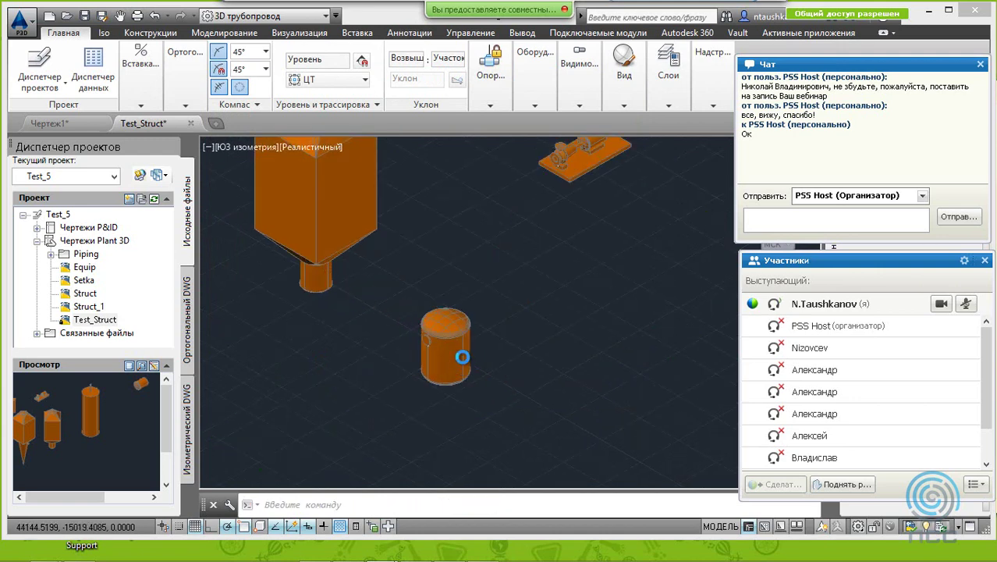
scroll(461, 353, "up", 2)
scroll(462, 356, "up", 3)
scroll(462, 356, "down", 4)
Step: Select and deselect the new vessel, then bring up Create Equipment again
left_click(447, 353)
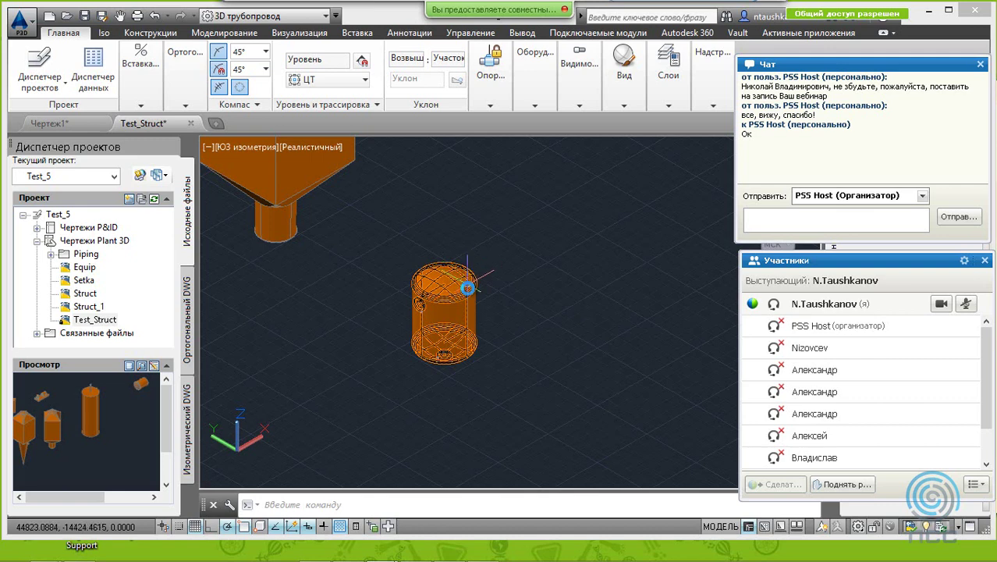
scroll(467, 279, "up", 2)
scroll(462, 282, "up", 2)
scroll(425, 387, "up", 1)
key("Escape")
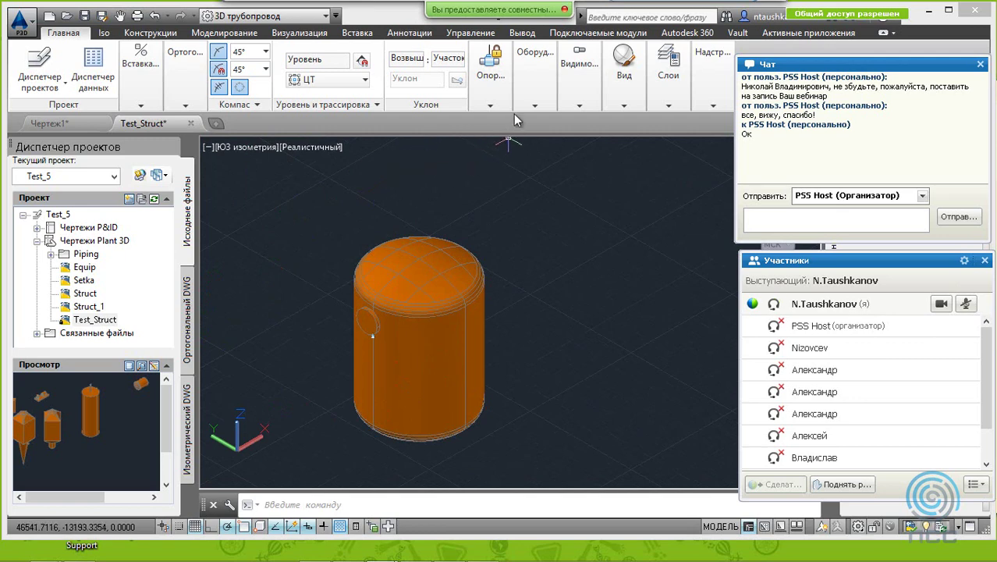
left_click(534, 71)
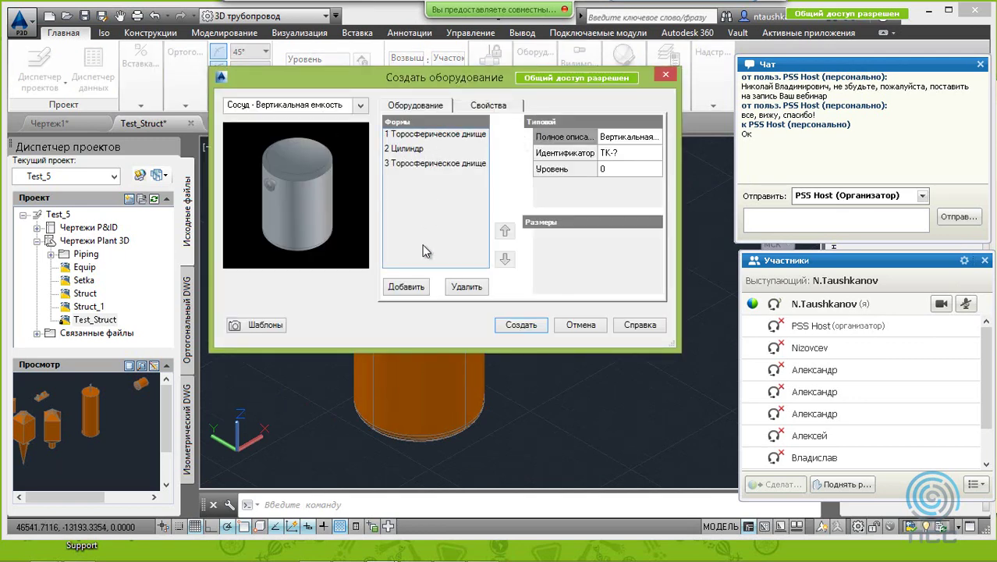
Step: Check the available shapes list, then cancel Create Equipment without adding anything
left_click(416, 288)
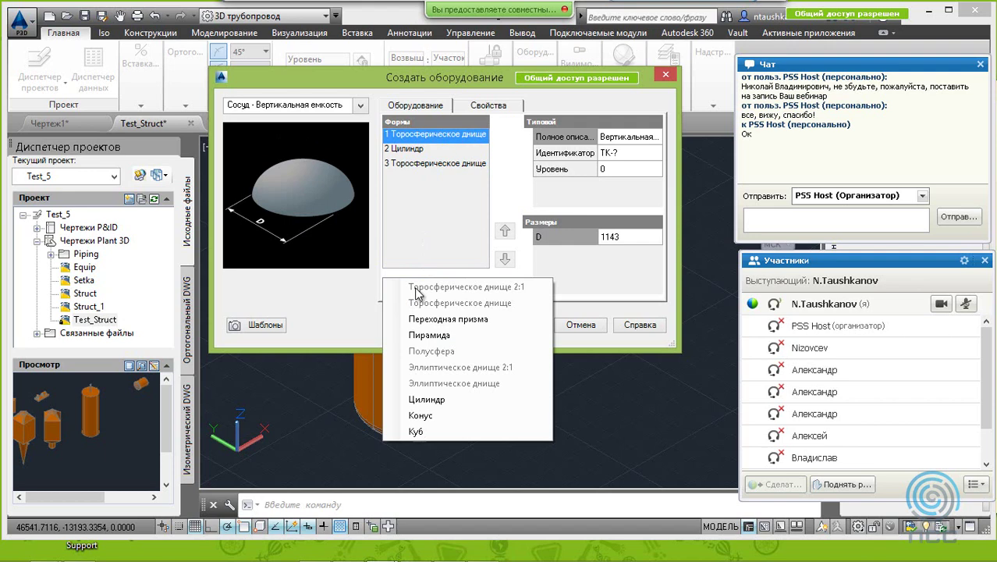
left_click(604, 323)
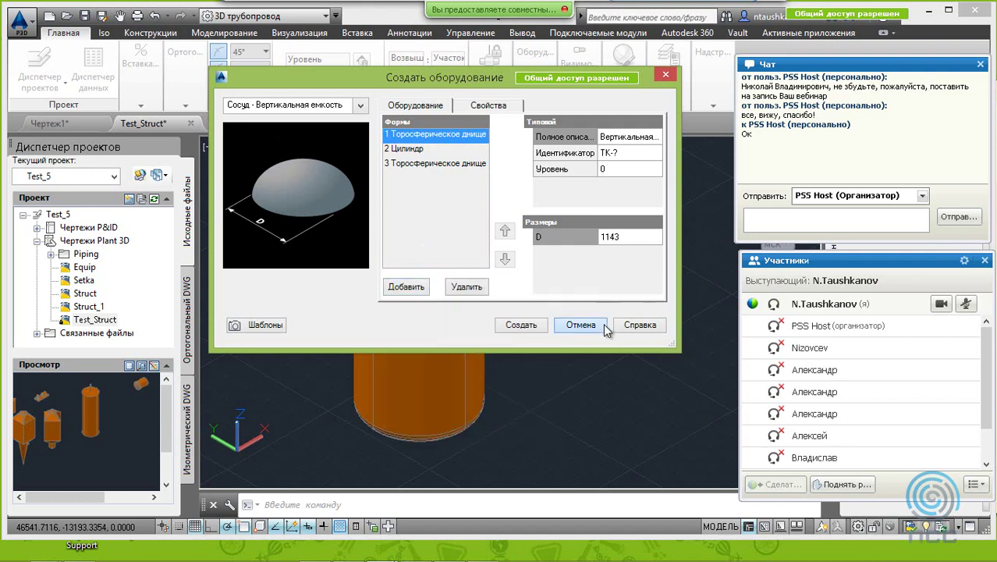
left_click(564, 323)
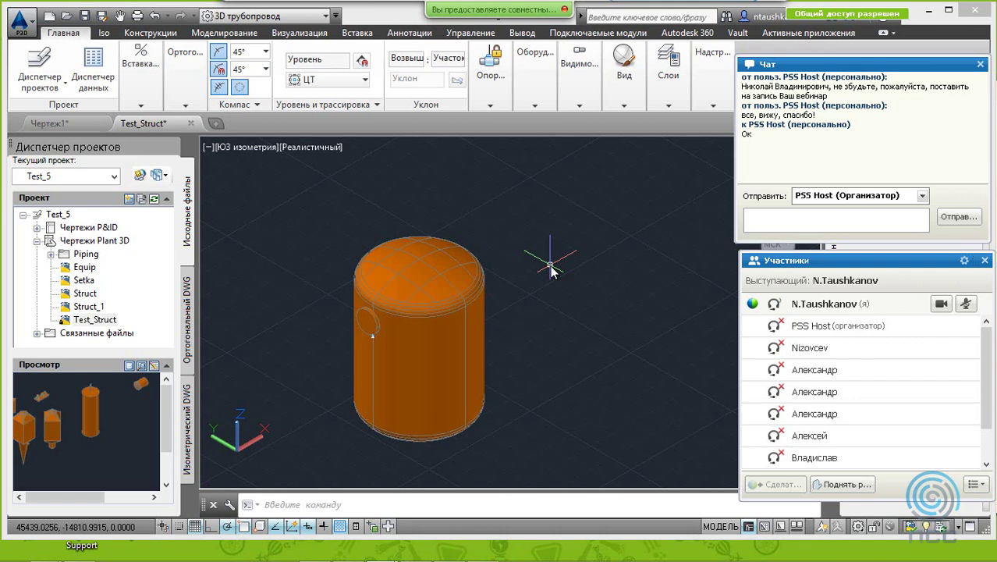
Step: Start the Cone solid command from the Modeling tab's primitives dropdown
left_click(485, 107)
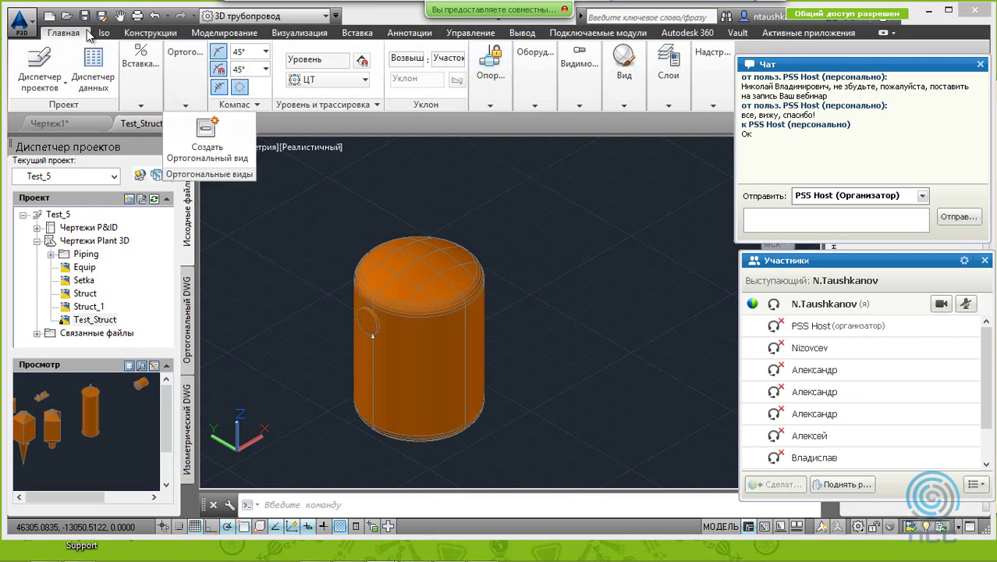
left_click(220, 39)
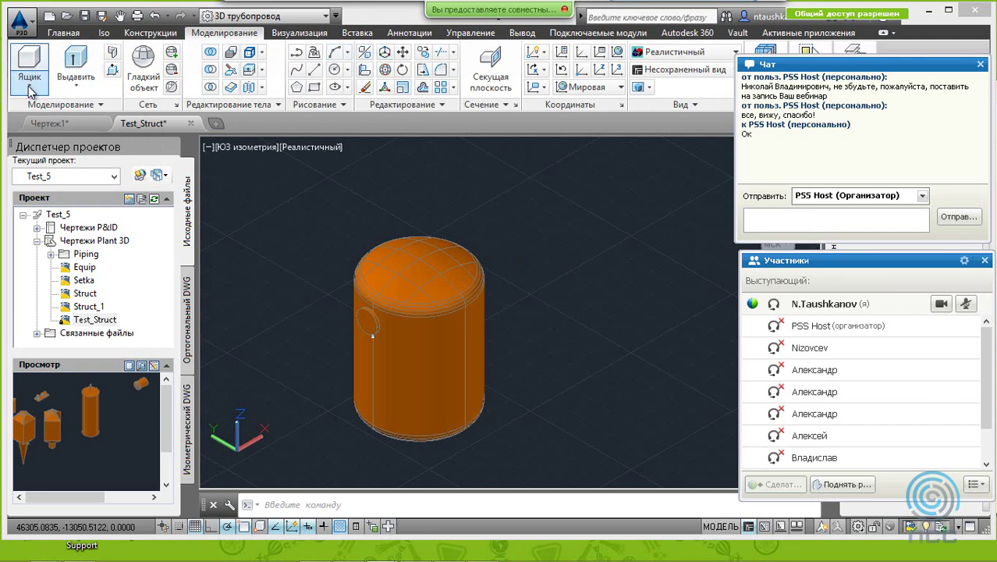
left_click(30, 90)
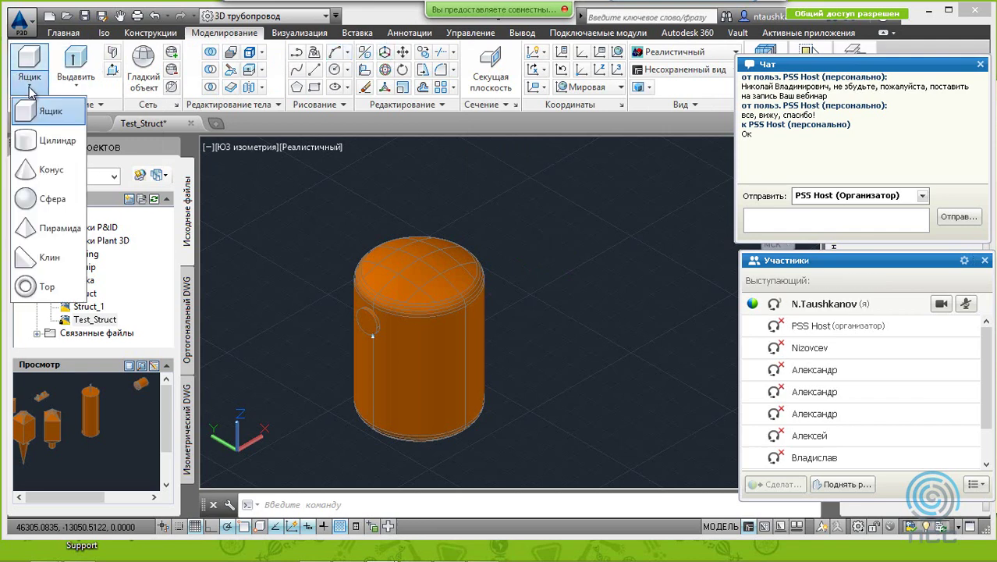
left_click(48, 173)
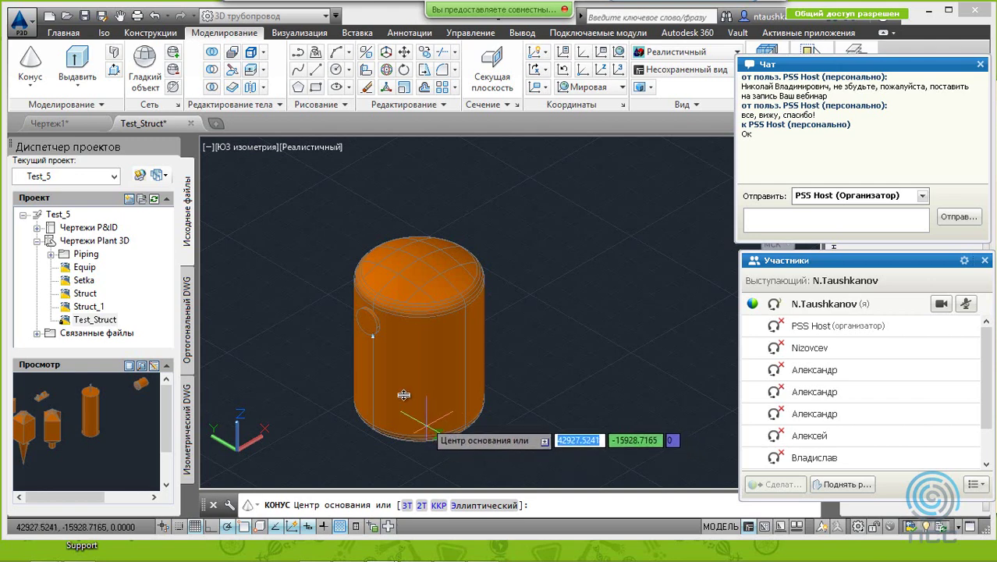
Step: Draw a downward solid cone centred on the vessel's bottom, using Center snap
right_click(432, 394, "shift")
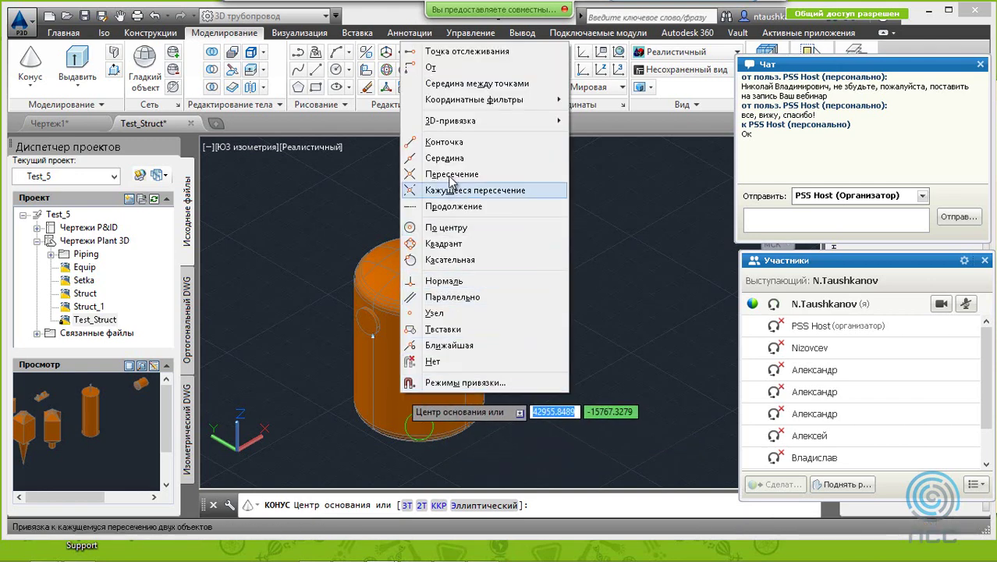
left_click(458, 228)
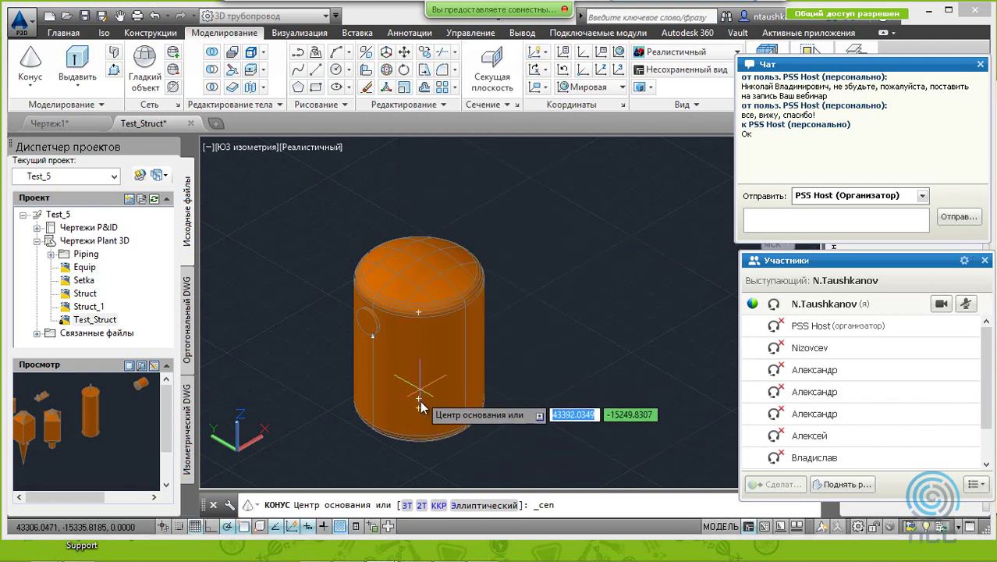
left_click(423, 405)
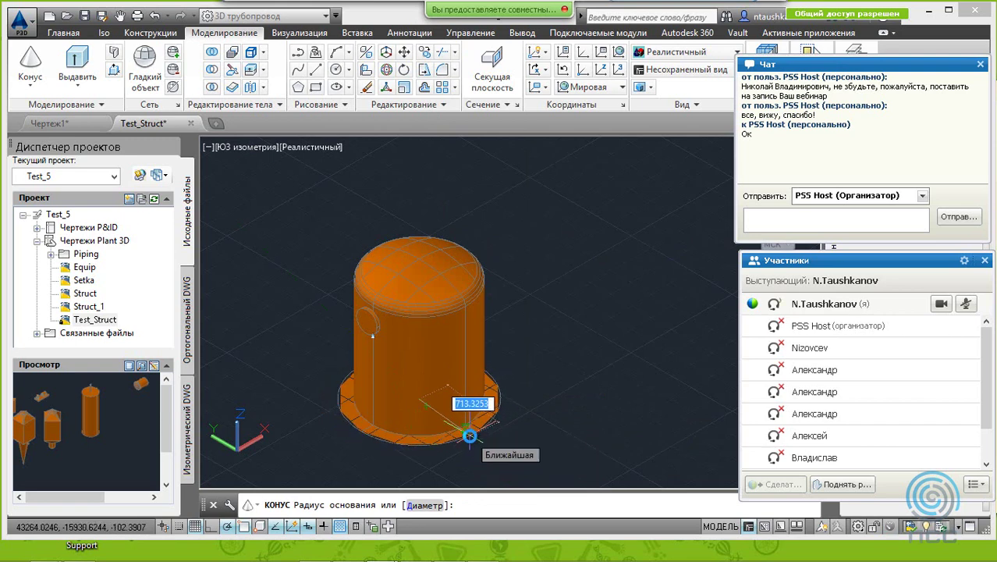
left_click(472, 431)
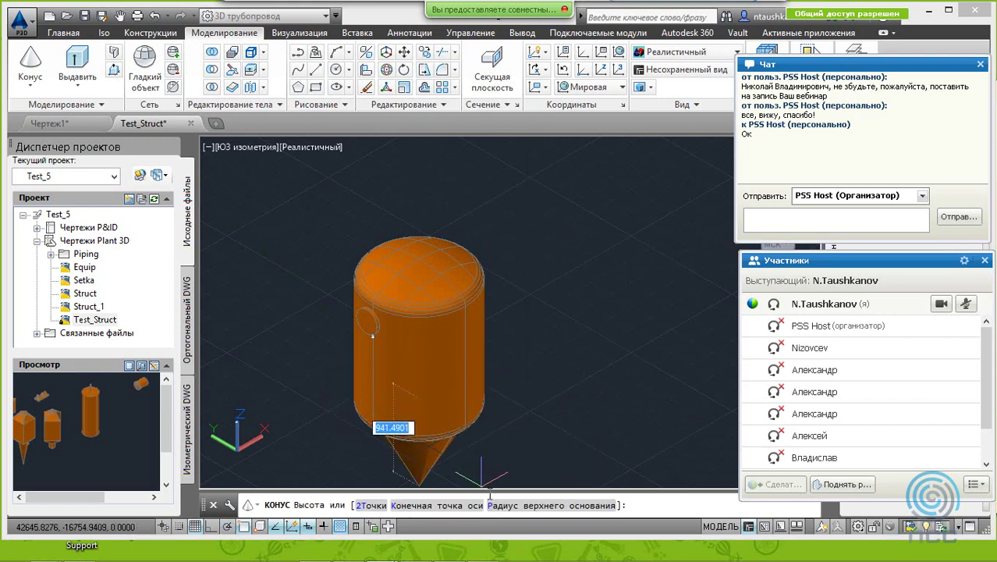
scroll(479, 480, "up", 2)
scroll(469, 445, "up", 3)
scroll(468, 444, "down", 3)
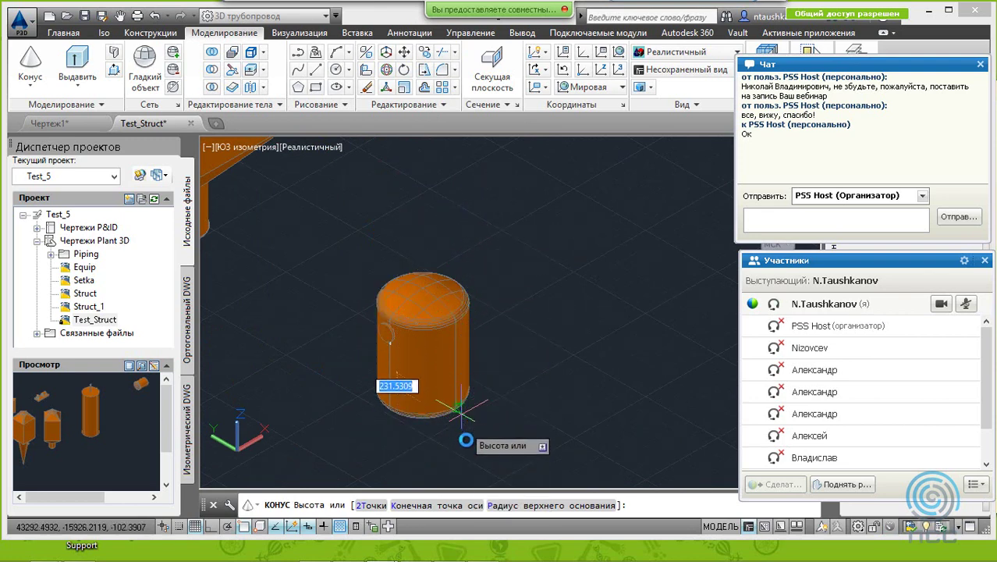
left_click(466, 477)
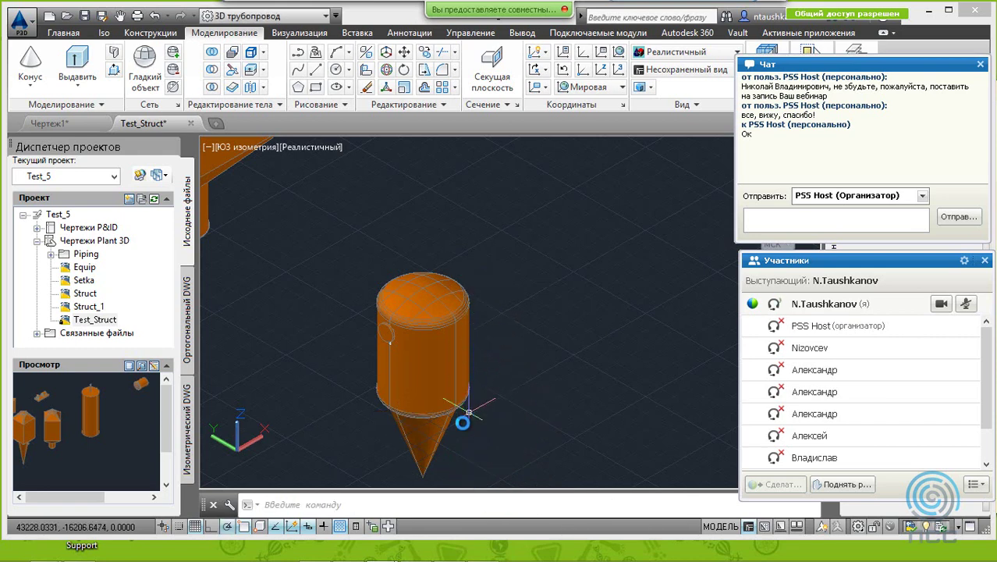
left_click(457, 370)
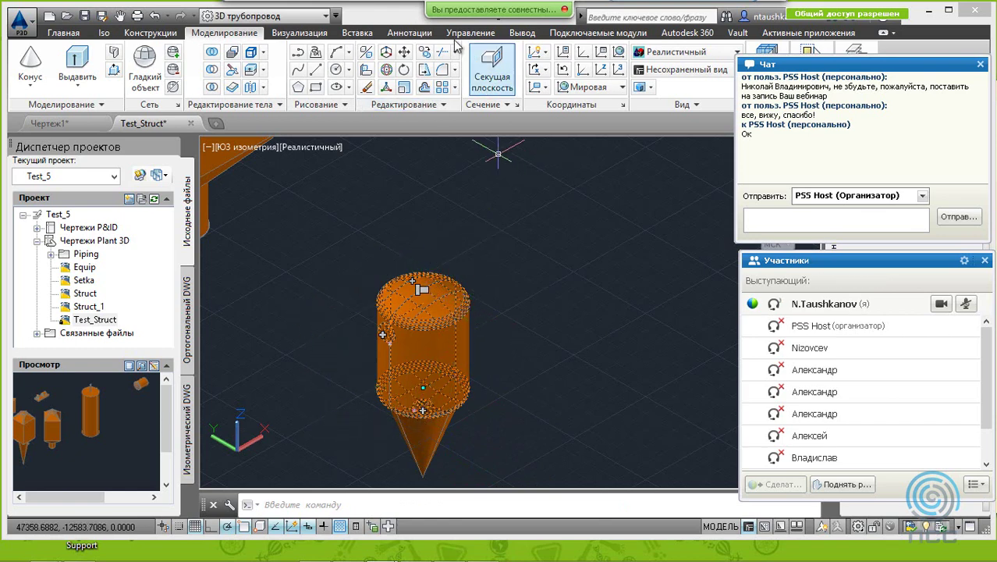
left_click(62, 35)
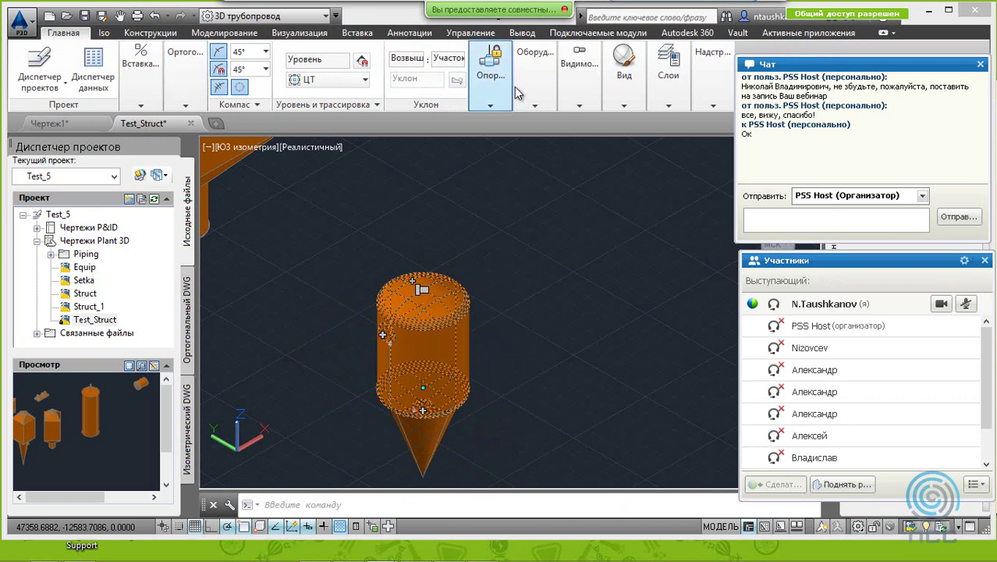
Step: Attach the cone to the vertical vessel using Attach Equipment
left_click(535, 105)
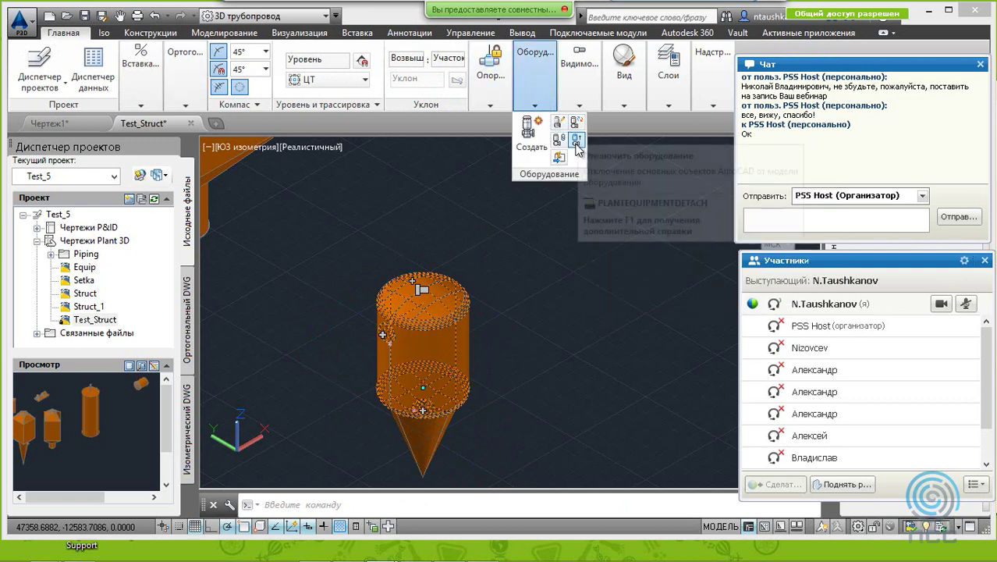
left_click(557, 149)
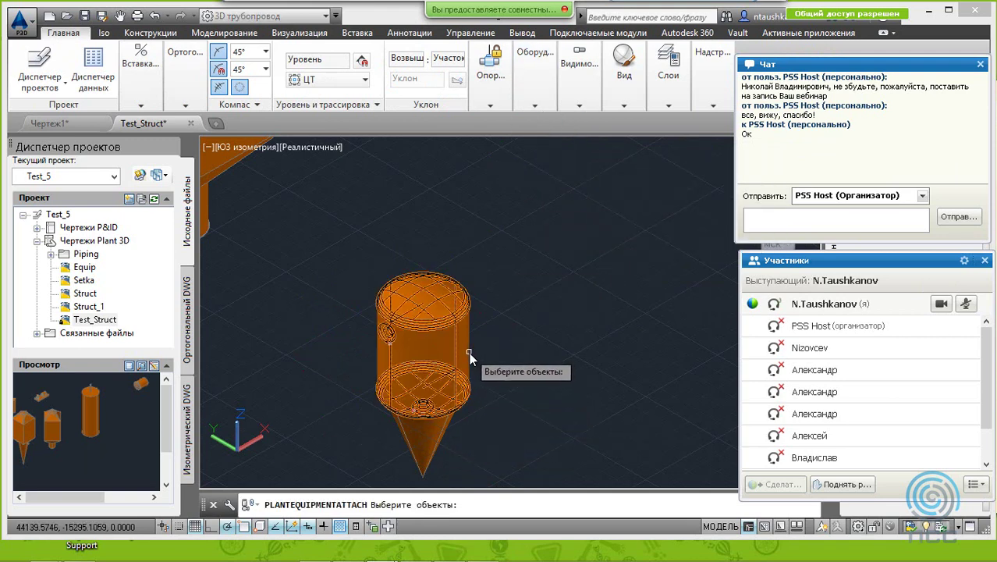
left_click(432, 451)
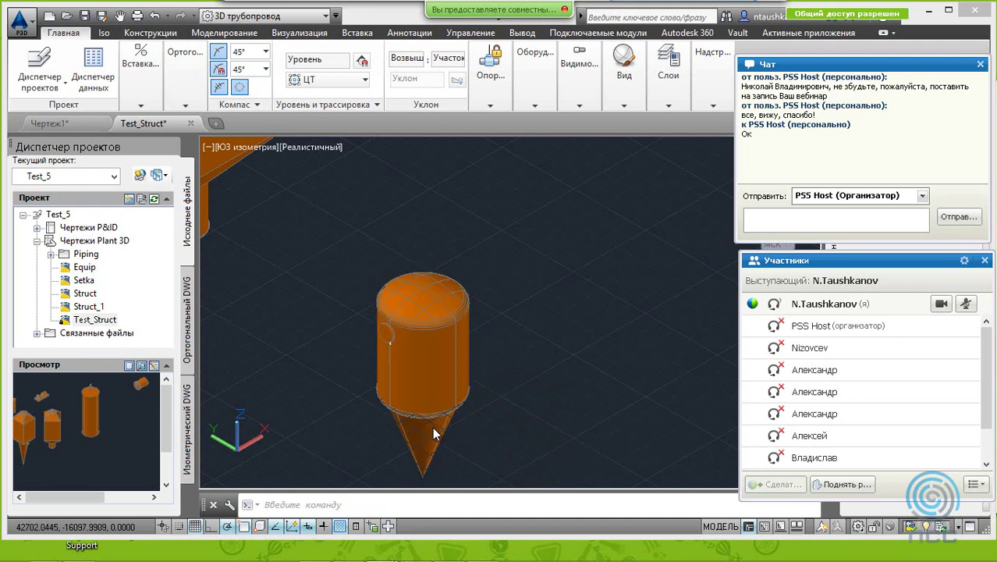
left_click(433, 427)
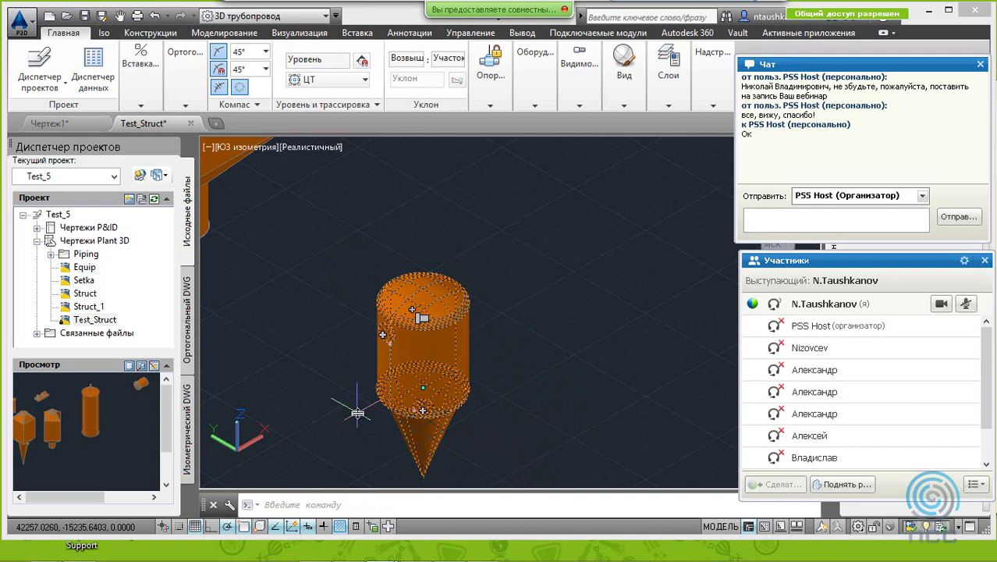
right_click(434, 441)
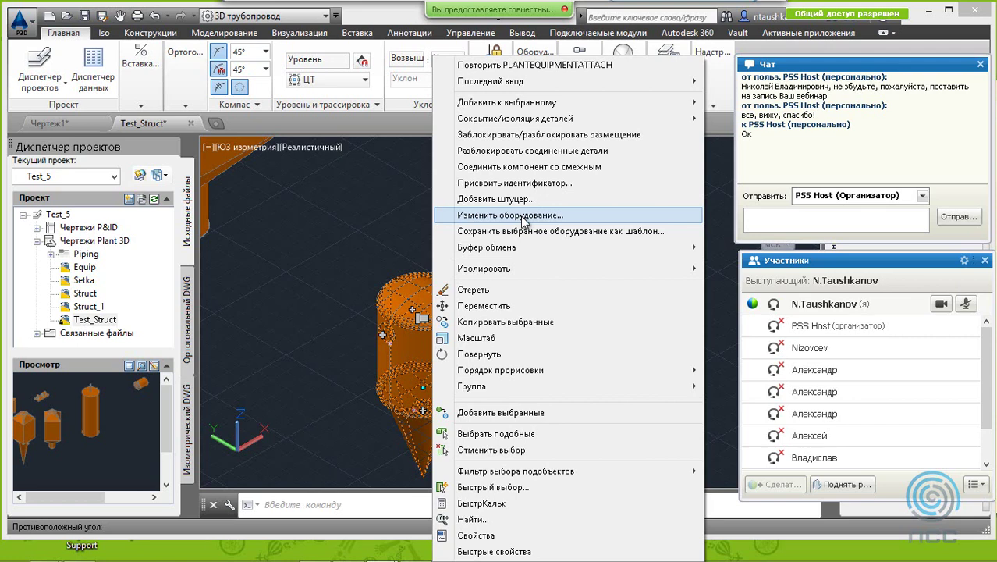
left_click(523, 216)
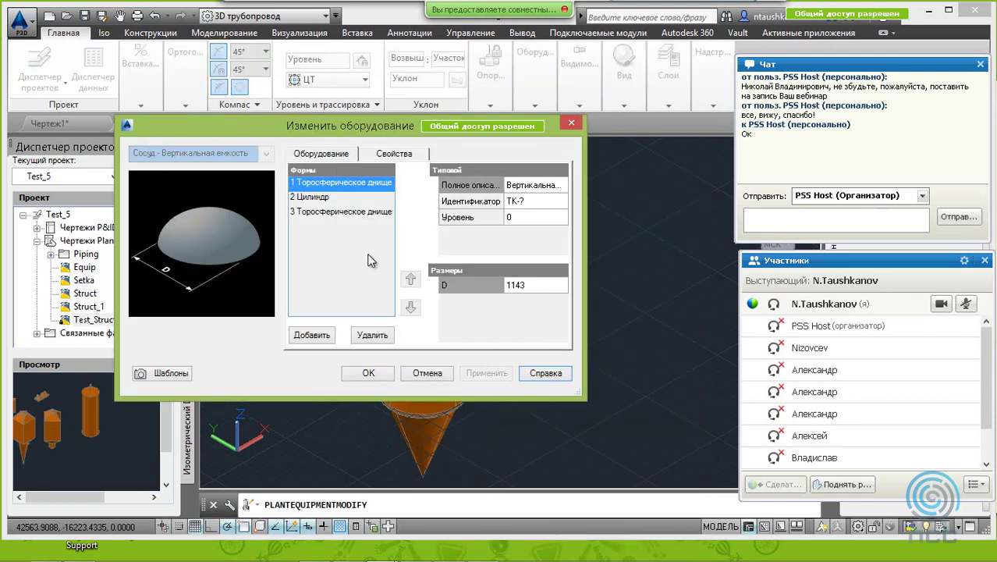
left_click(405, 158)
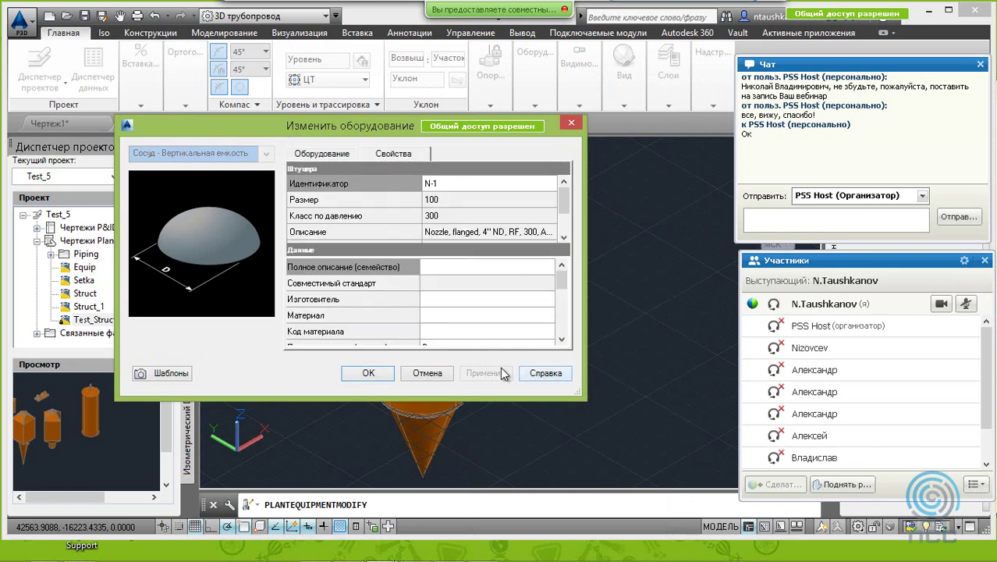
left_click(318, 155)
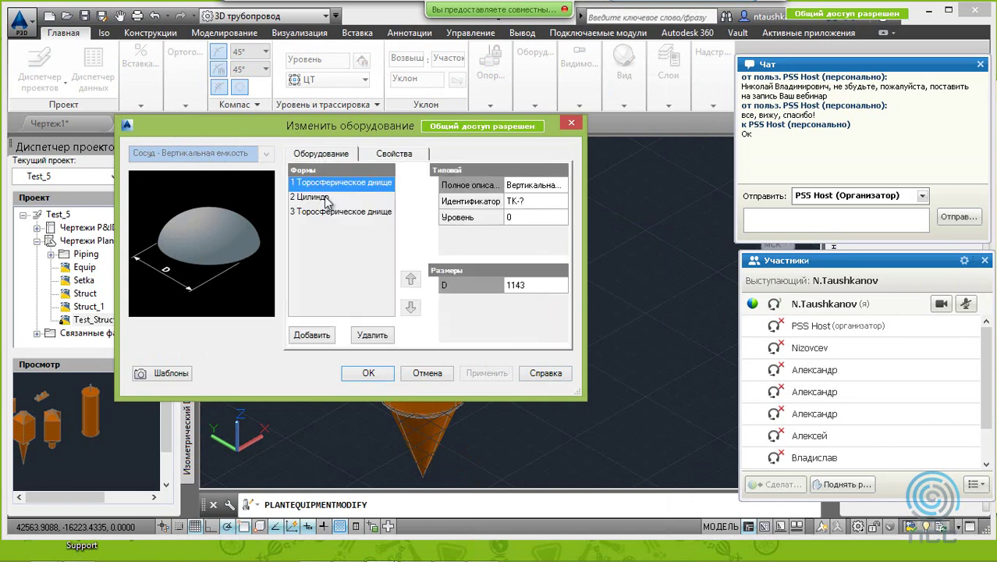
left_click(425, 374)
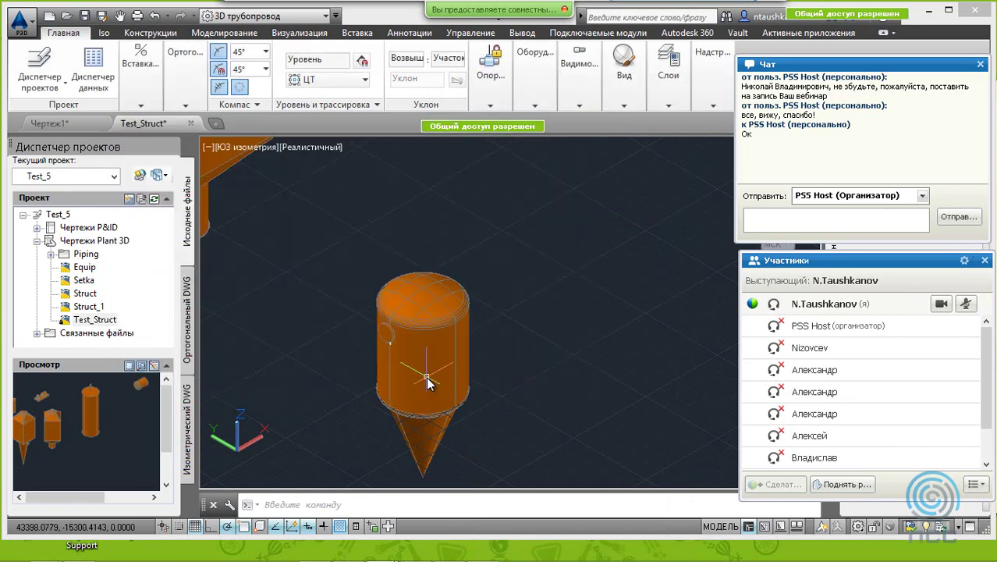
Step: Detach only the conical bottom from the vessel and delete that cone
left_click(431, 431)
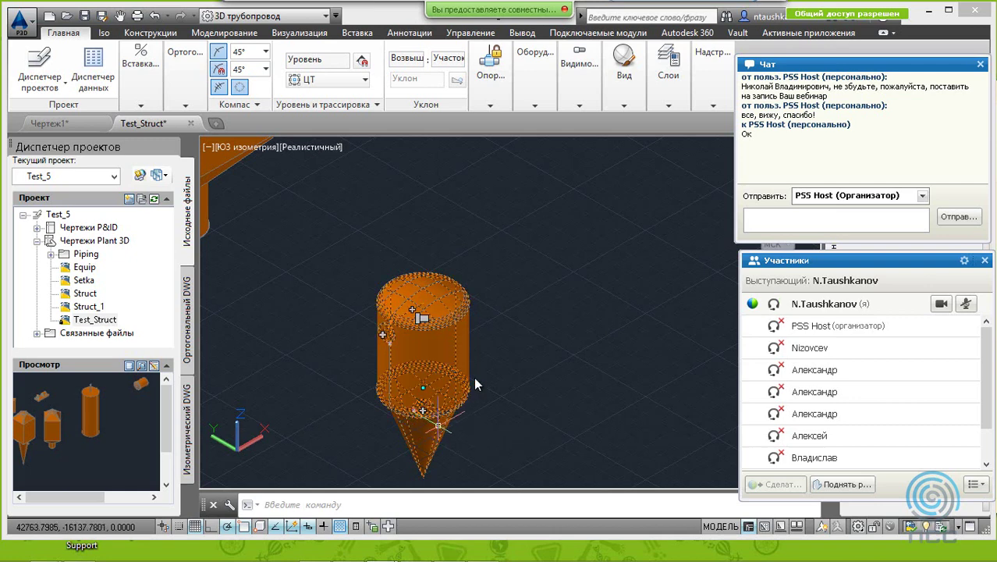
left_click(534, 104)
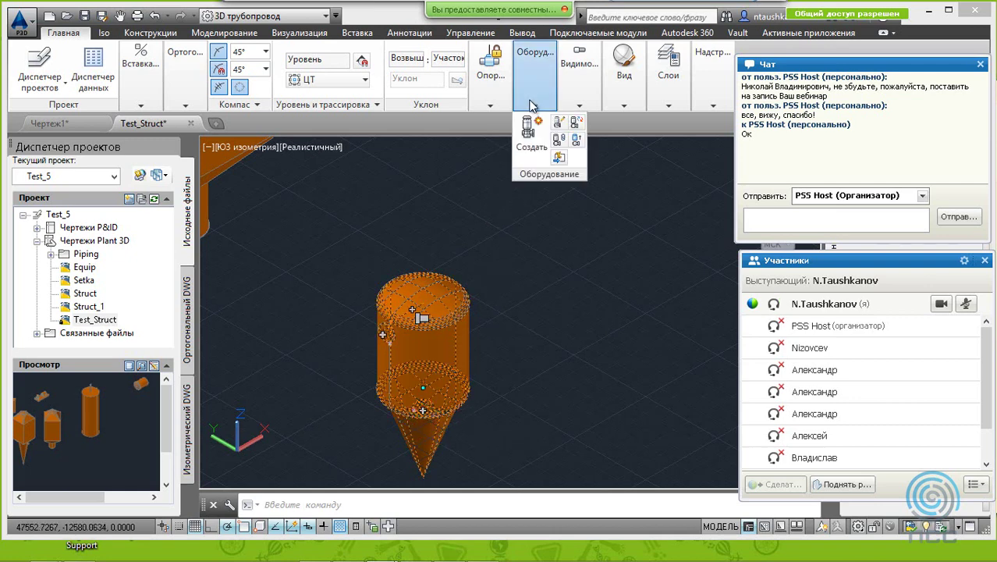
left_click(578, 140)
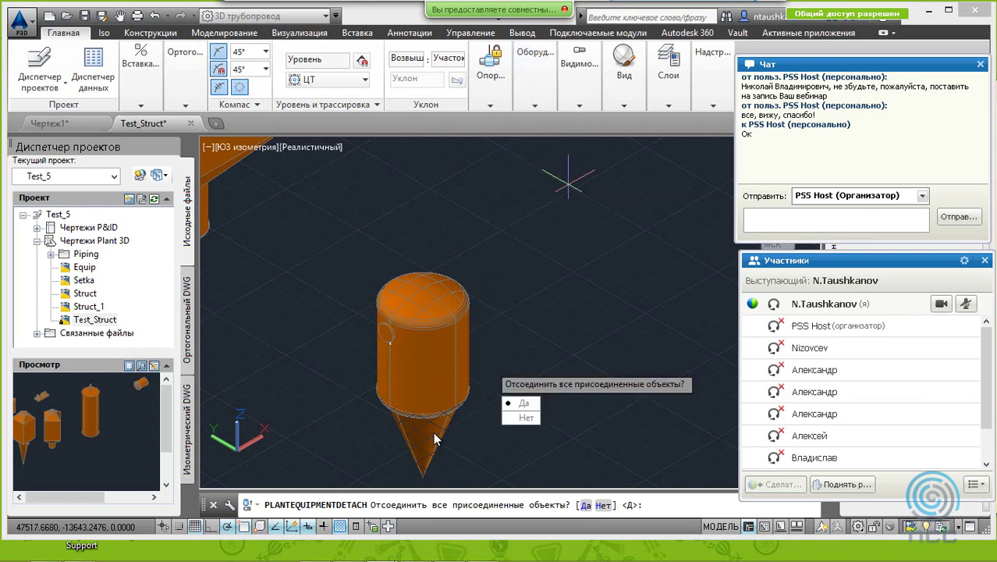
left_click(523, 420)
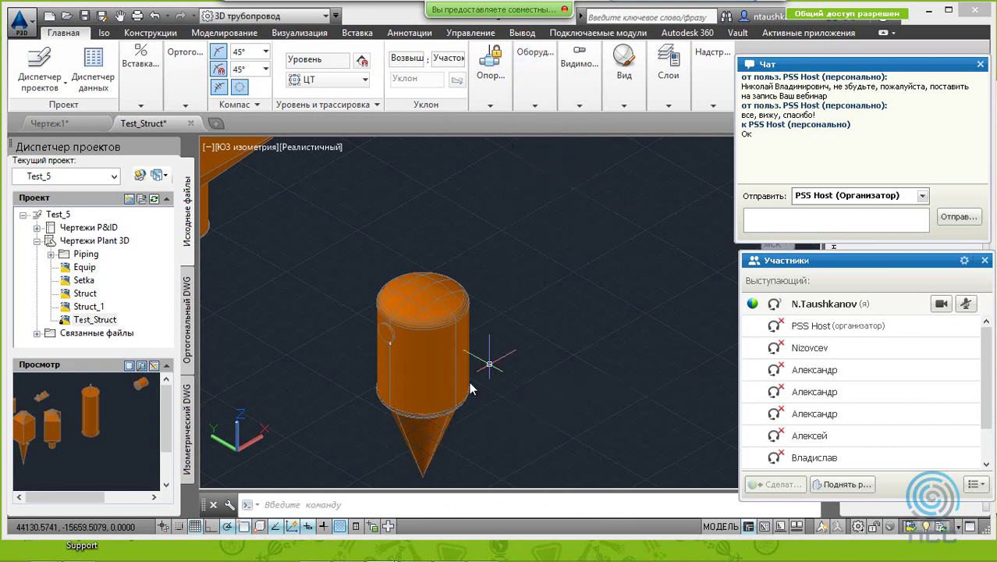
left_click(434, 441)
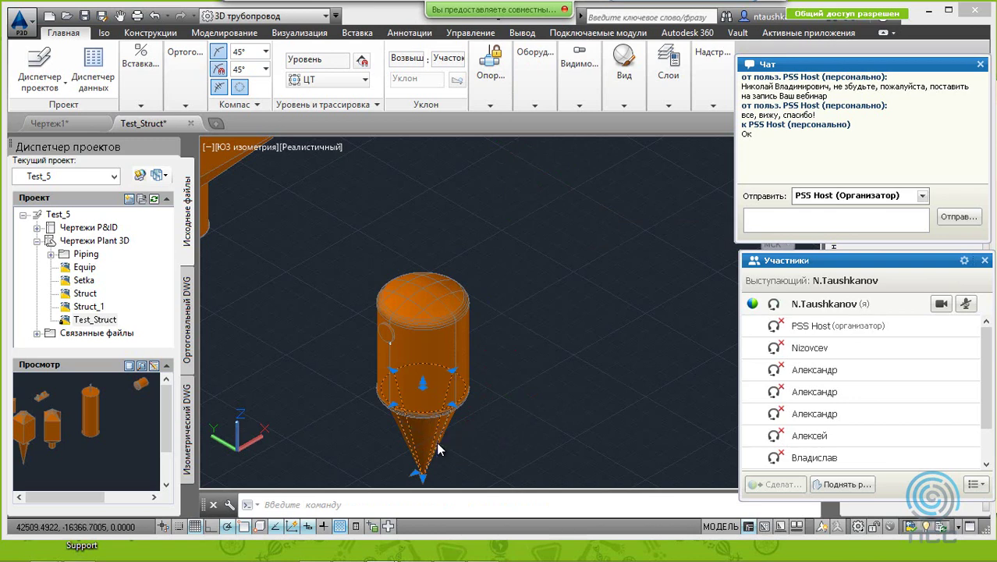
key("Delete")
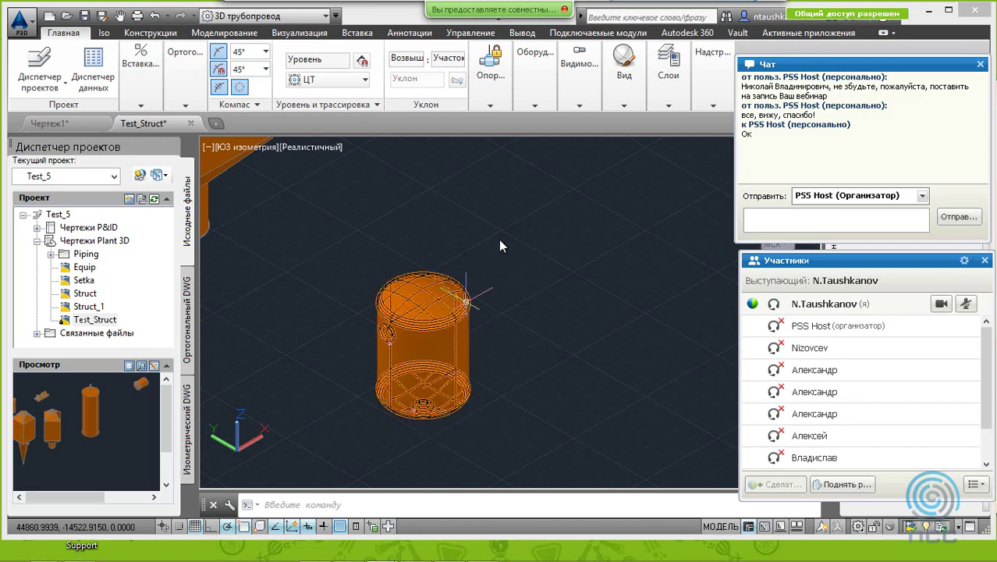
left_click(535, 105)
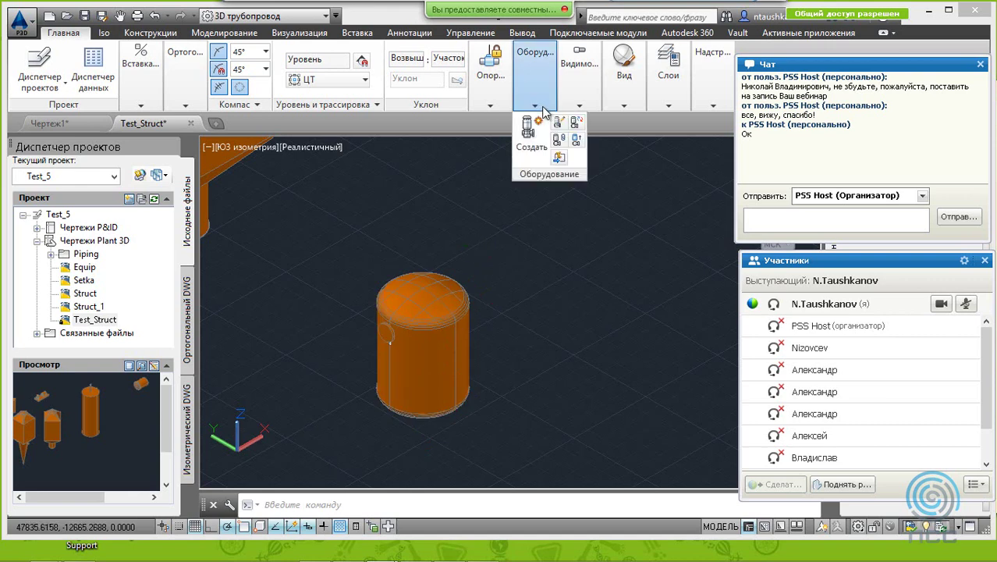
left_click(426, 316)
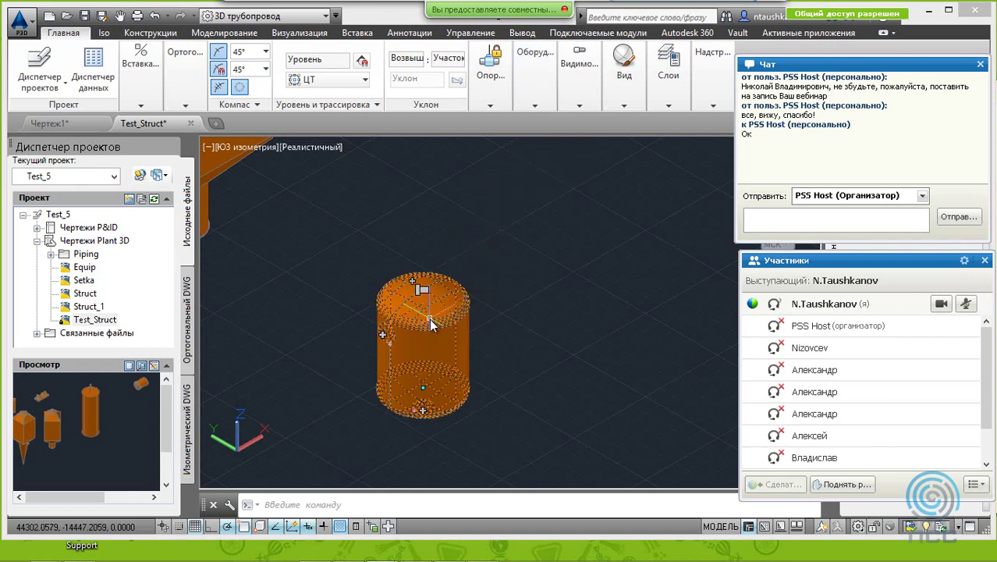
right_click(430, 322)
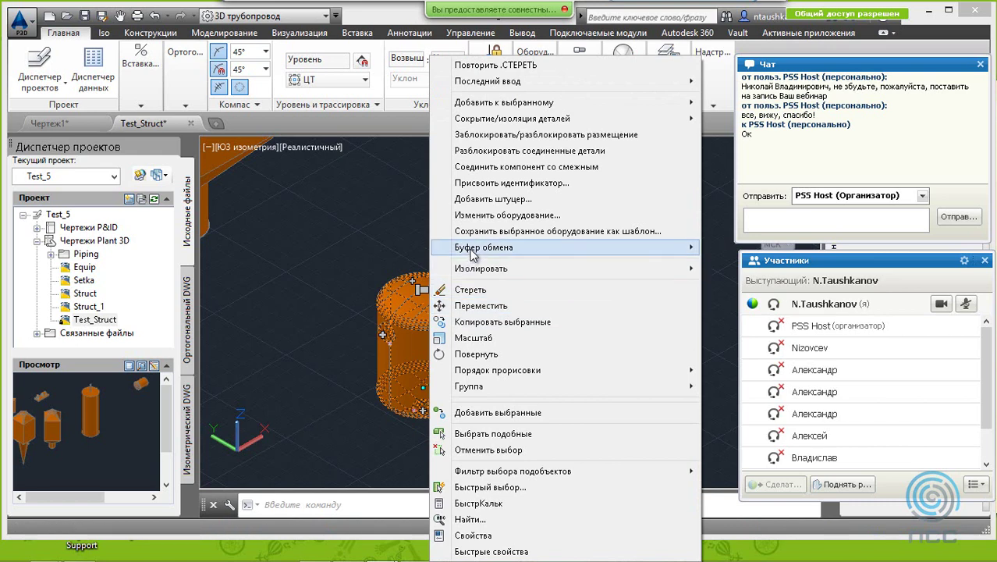
left_click(503, 216)
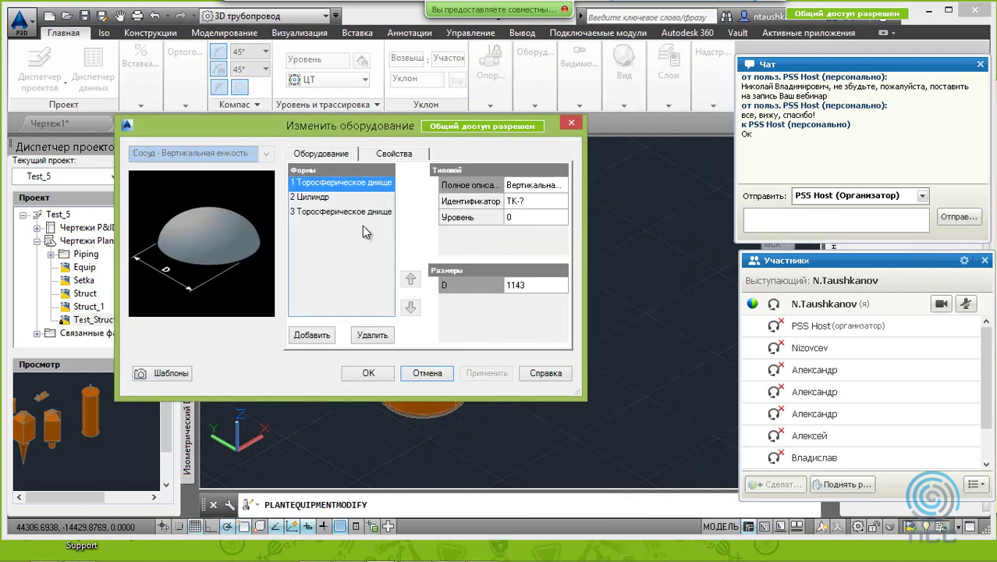
left_click(390, 154)
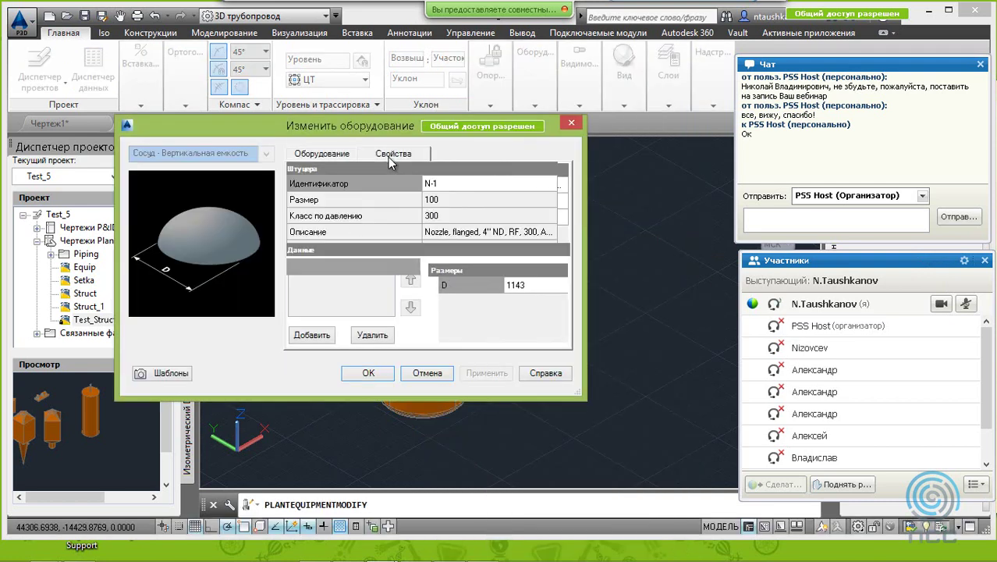
left_click(448, 183)
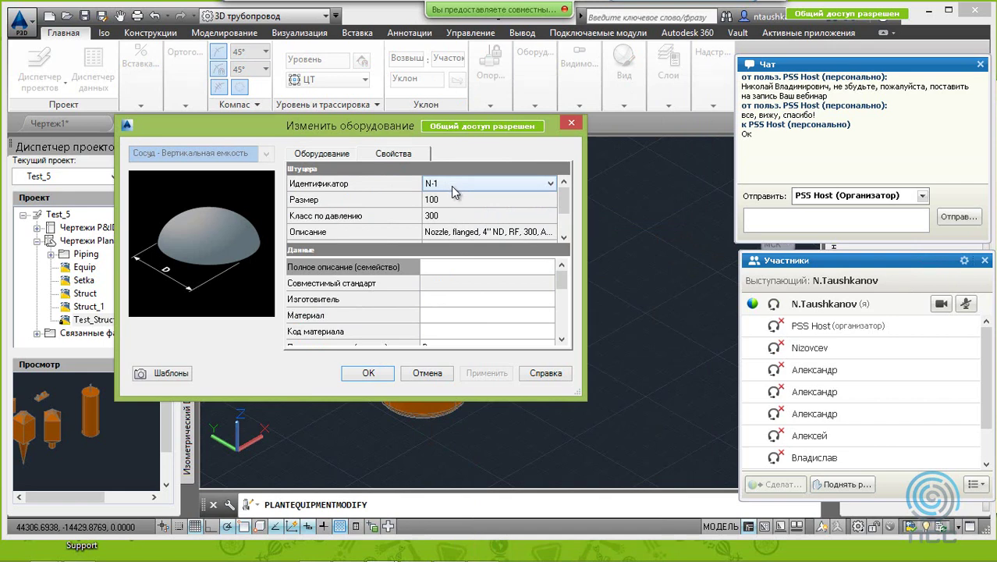
left_click(460, 197)
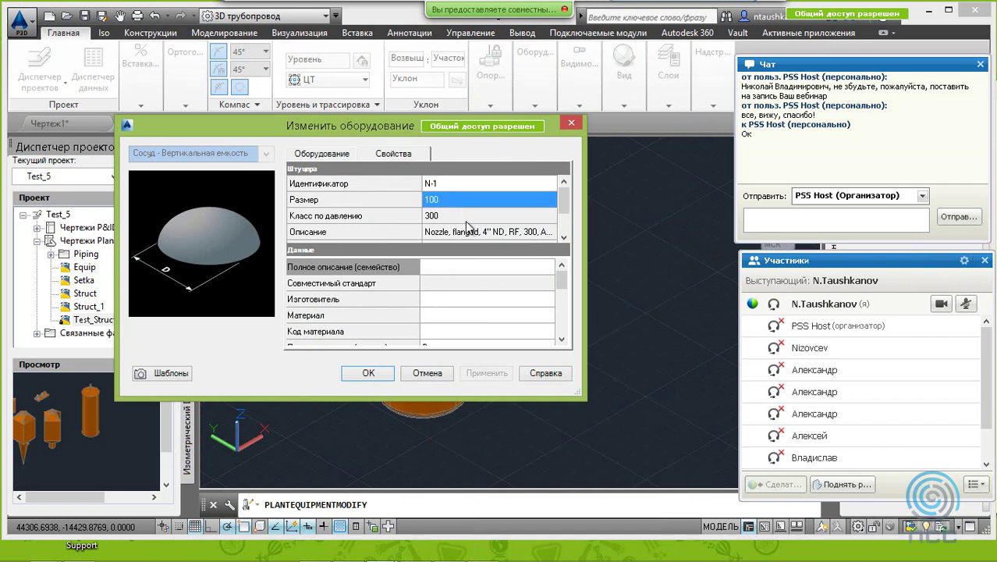
left_click(466, 219)
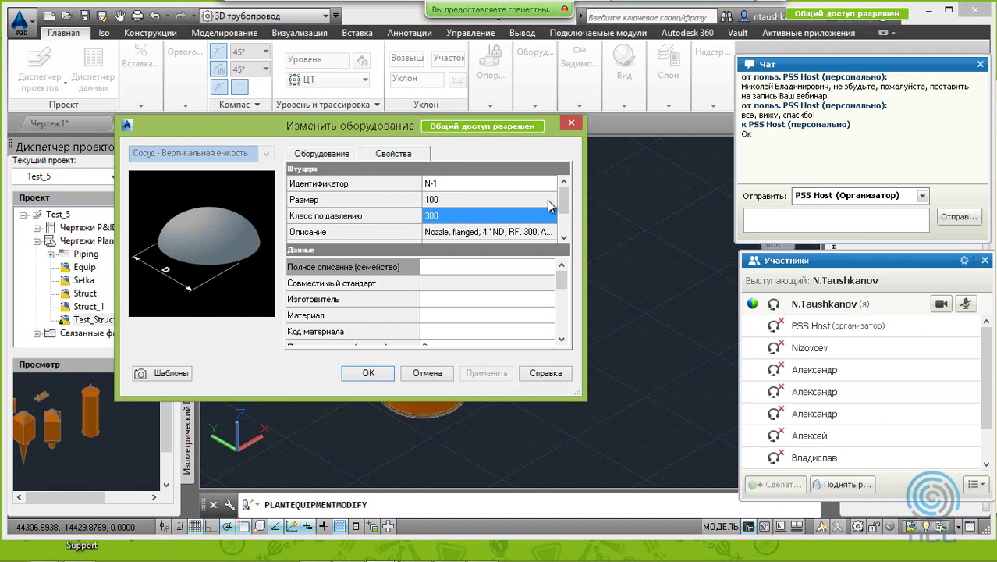
mouse_move(564, 206)
left_mouse_down()
mouse_move(565, 230)
mouse_move(565, 205)
left_mouse_up()
mouse_move(563, 276)
left_mouse_down()
mouse_move(568, 348)
mouse_move(569, 265)
left_mouse_up()
left_click(370, 377)
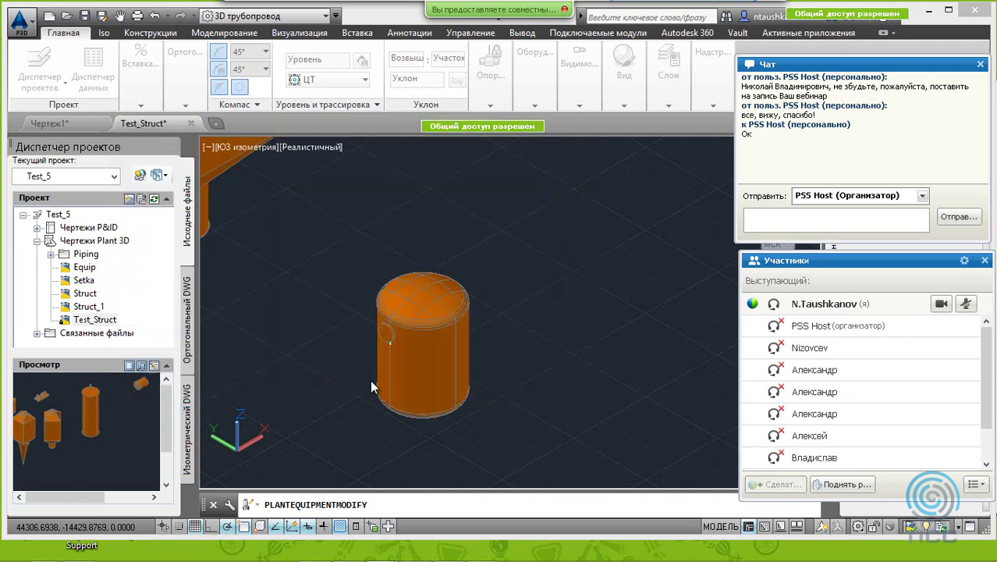
Step: Add a new nozzle to the vessel at a 90-degree angle
left_click(380, 334)
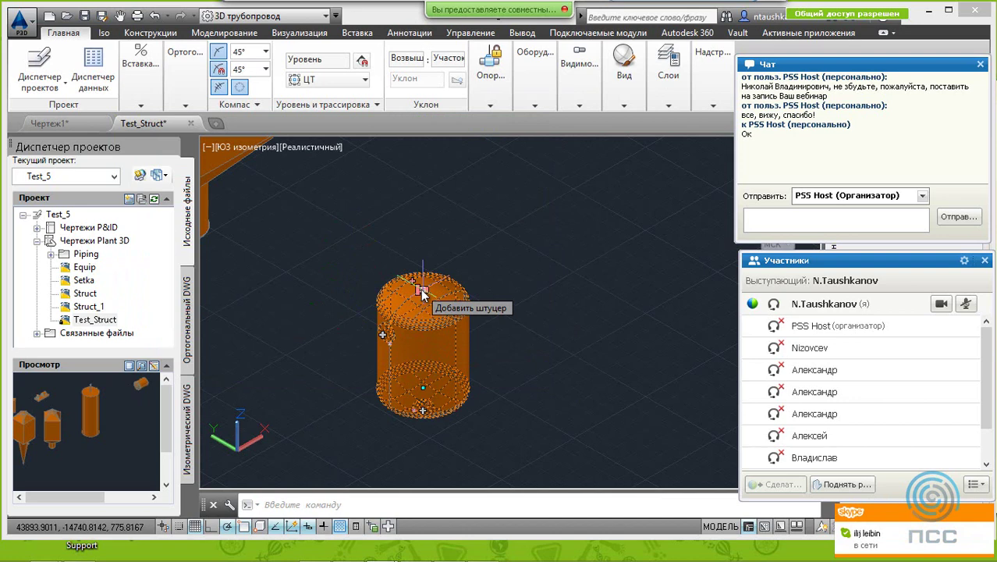
left_click(420, 289)
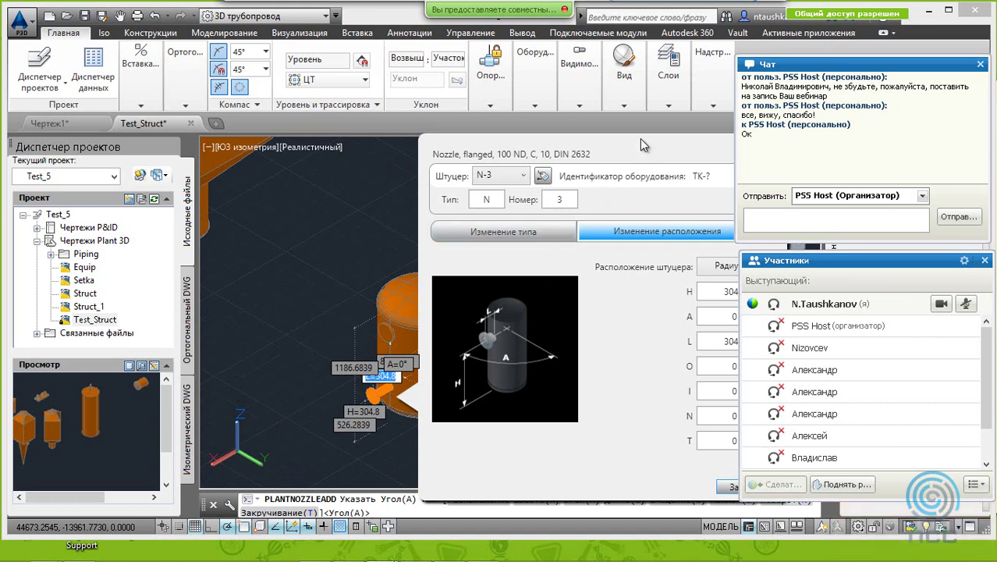
left_click_drag(640, 138, 448, 75)
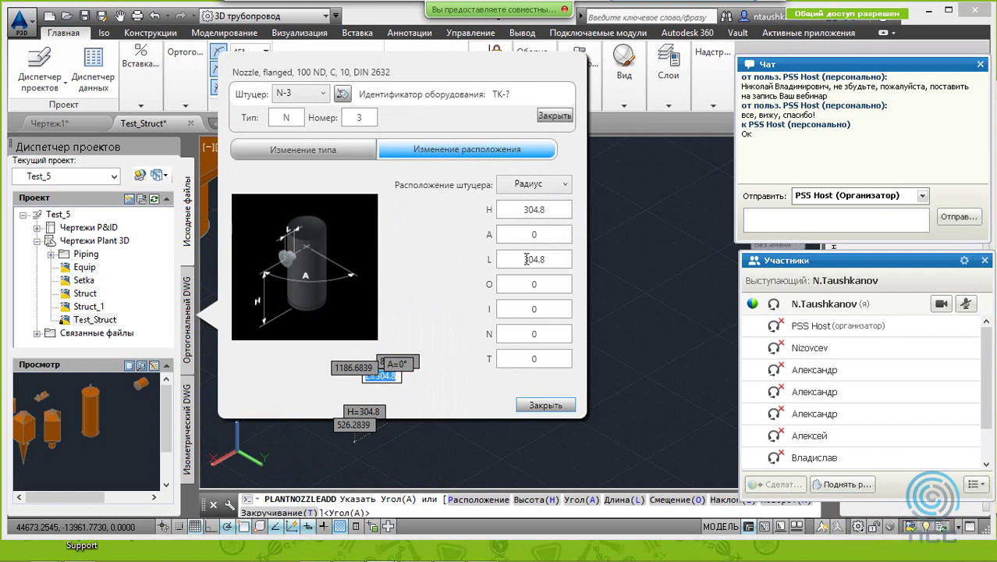
double_click(526, 235)
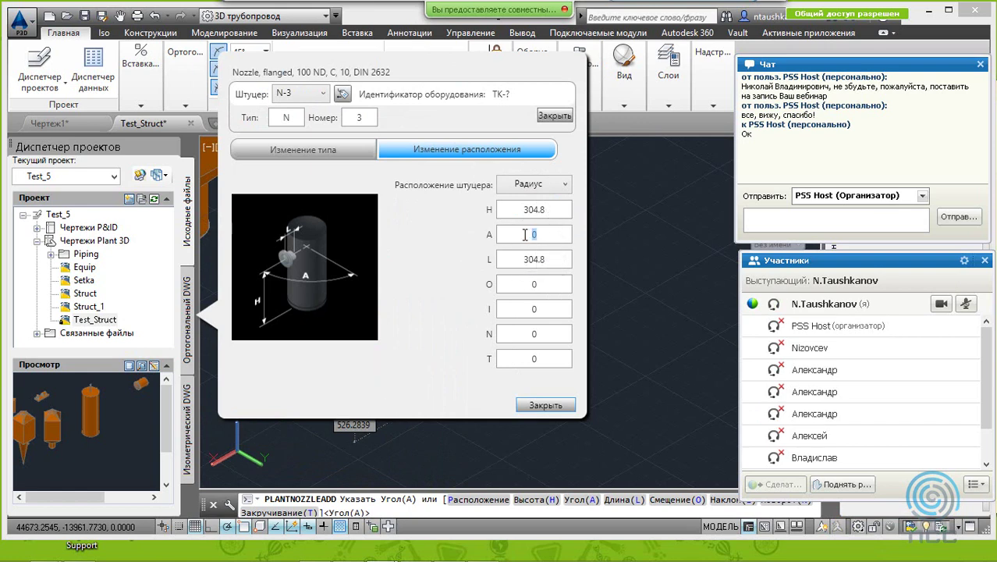
type("90")
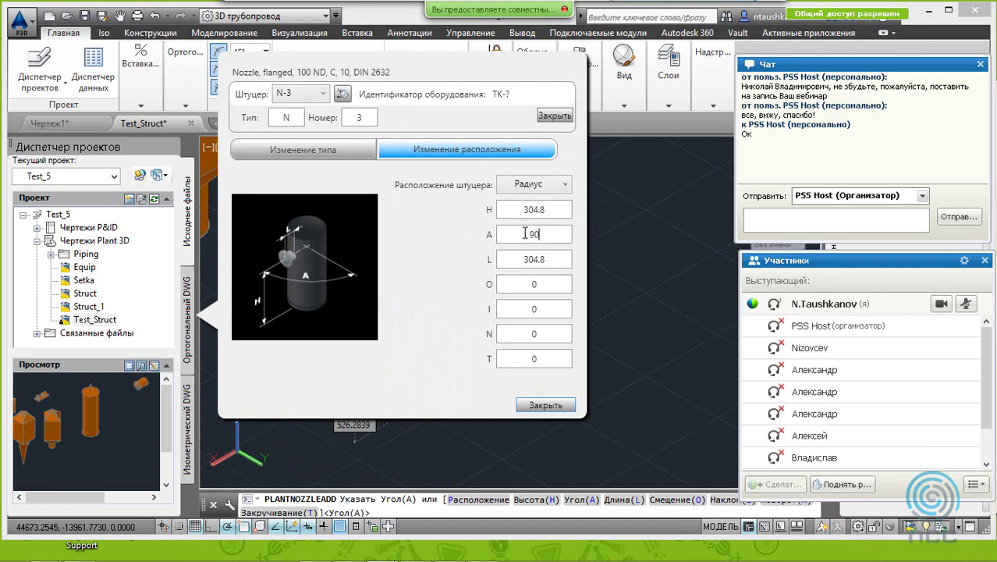
left_click(542, 407)
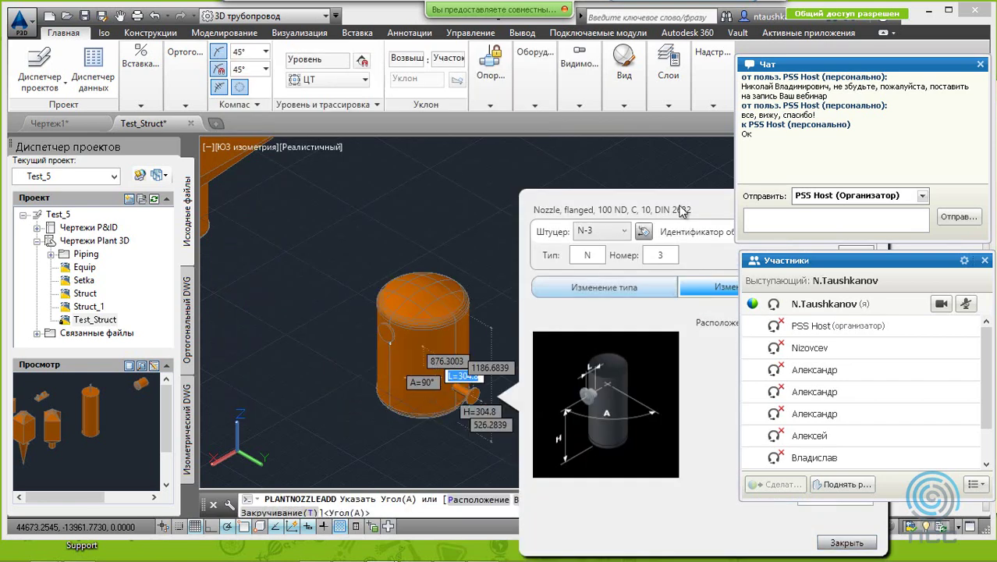
left_click(863, 537)
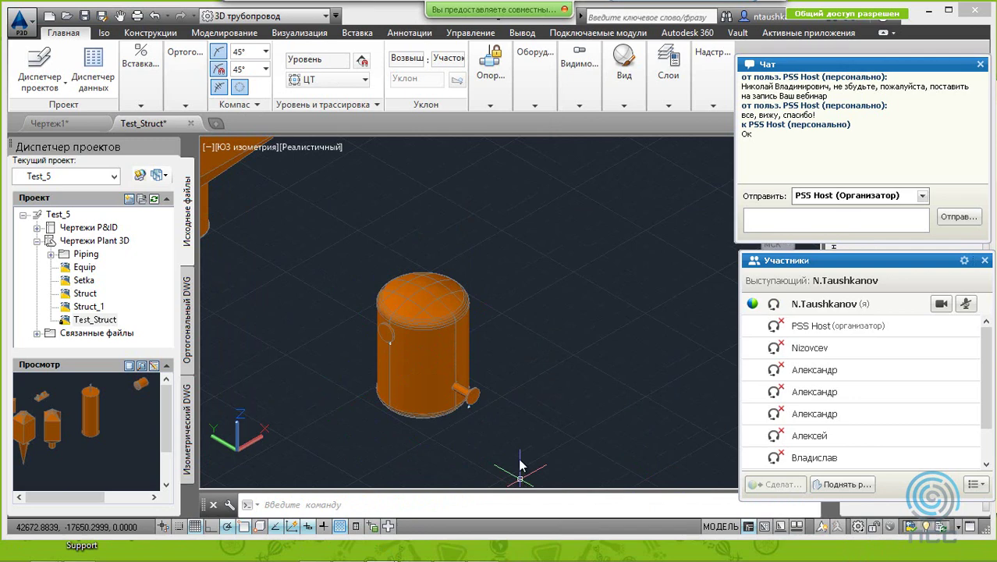
Step: Review the side nozzle's settings: Прямой штуцер, 100 ND, FL flange, then close
left_click(443, 320)
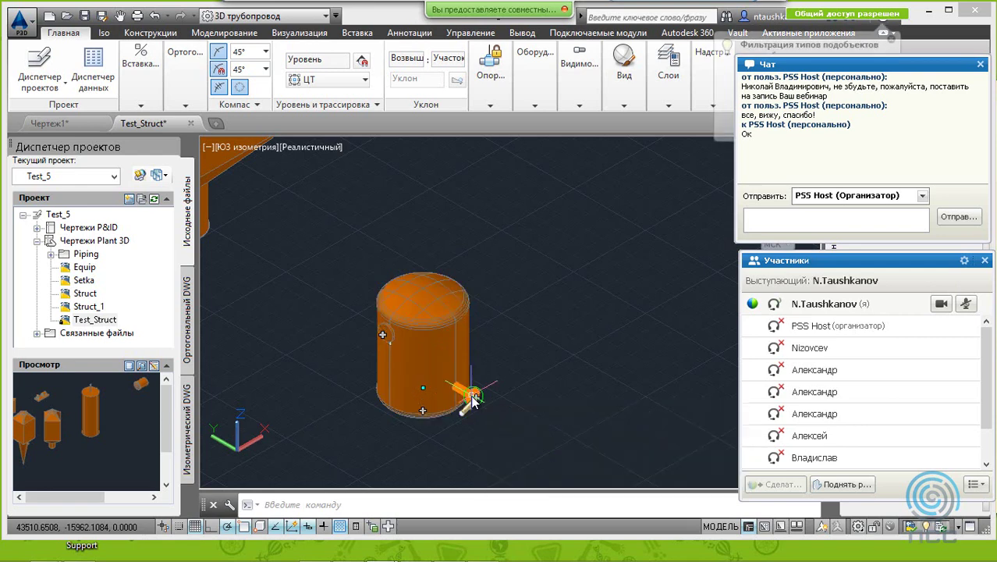
left_click(474, 400, "ctrl")
left_click(472, 404)
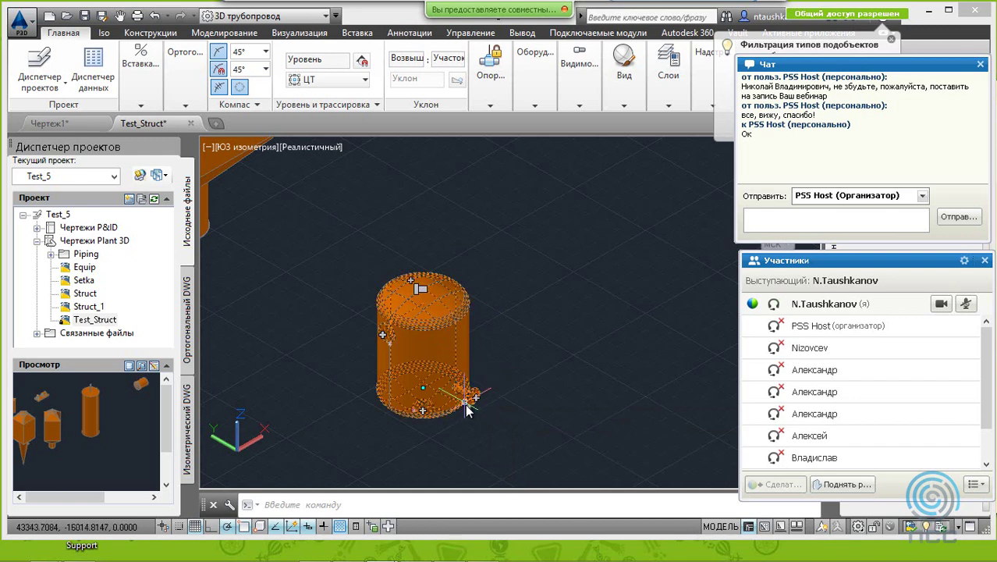
left_click(472, 405)
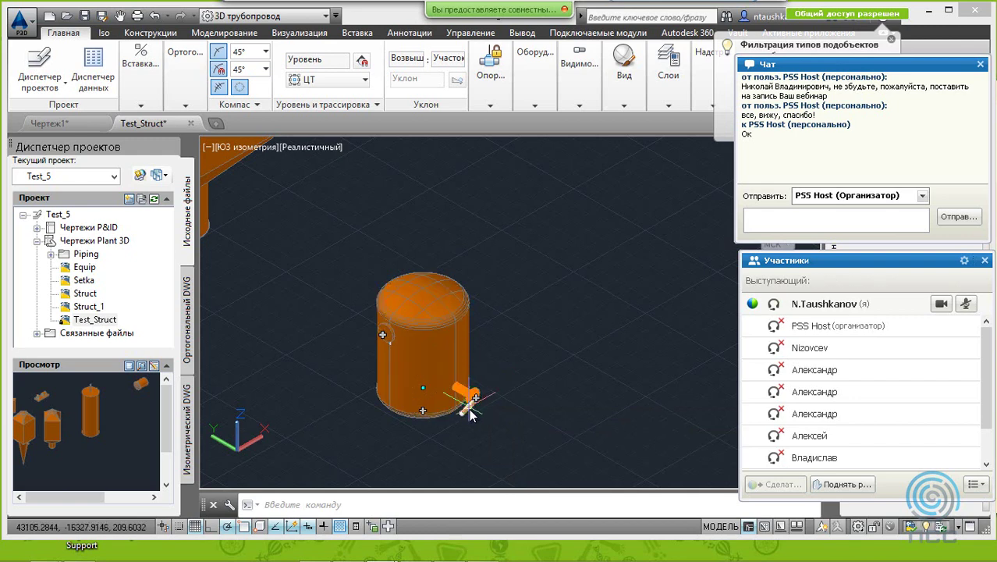
left_click(469, 408)
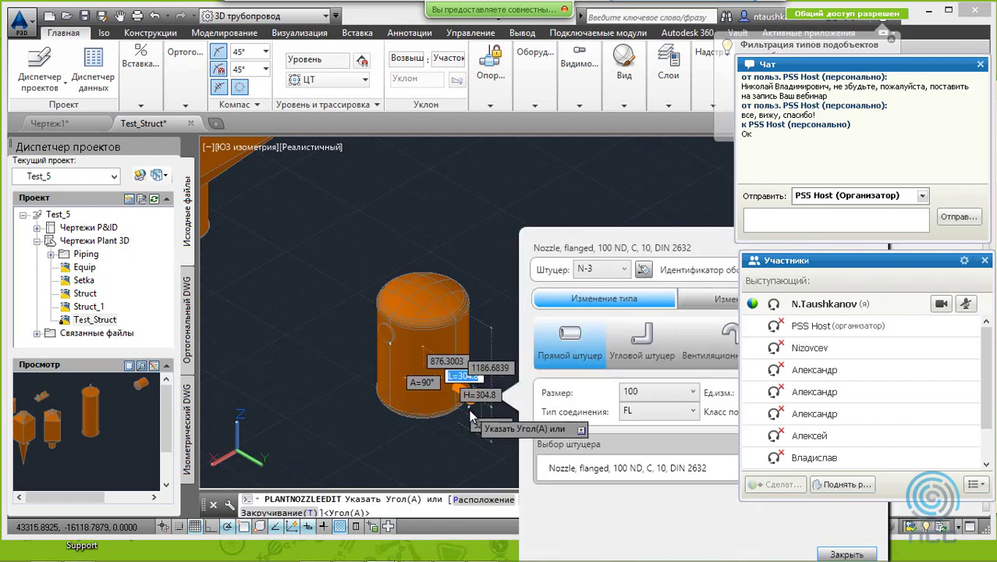
left_click_drag(629, 233, 426, 128)
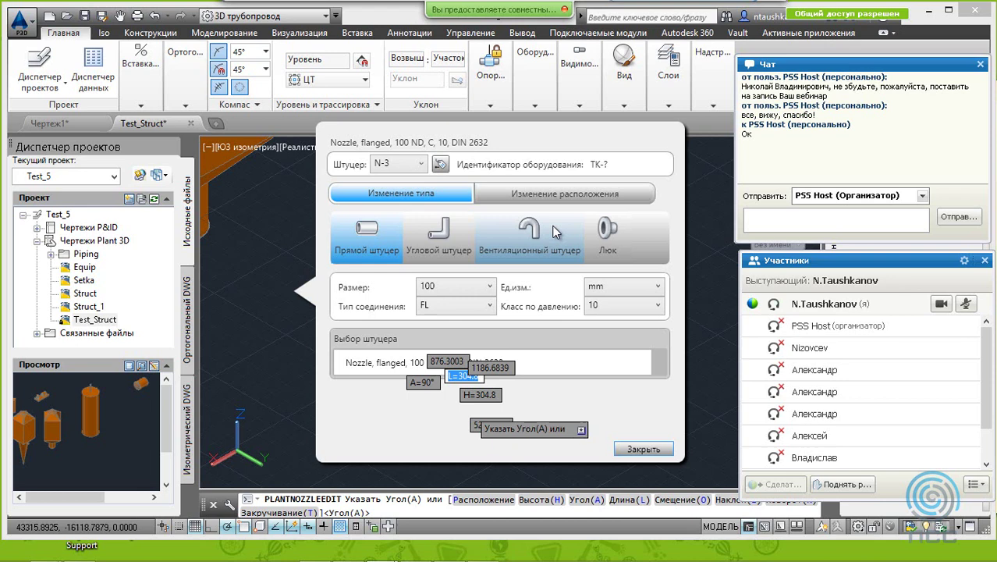
left_click(642, 450)
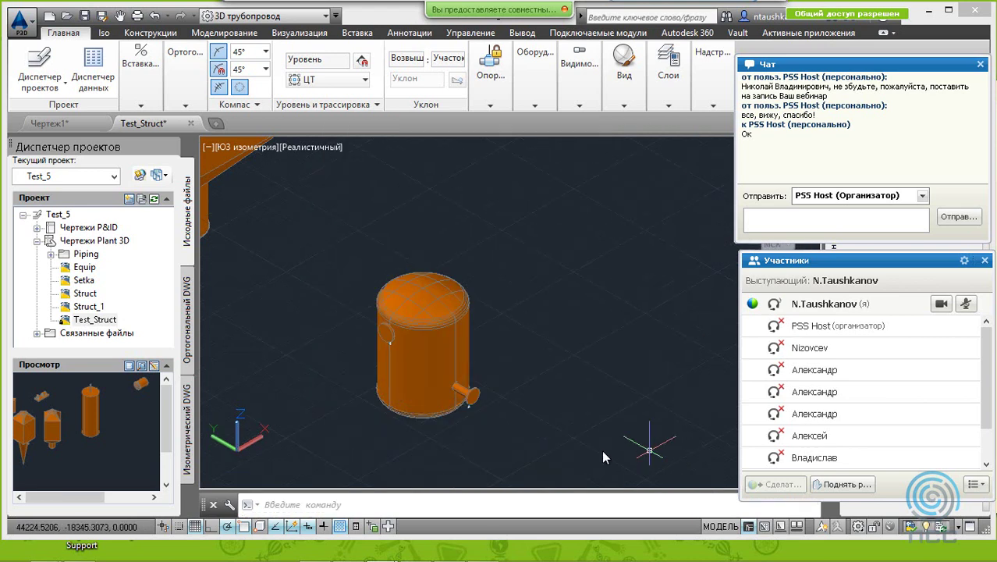
left_click(478, 397)
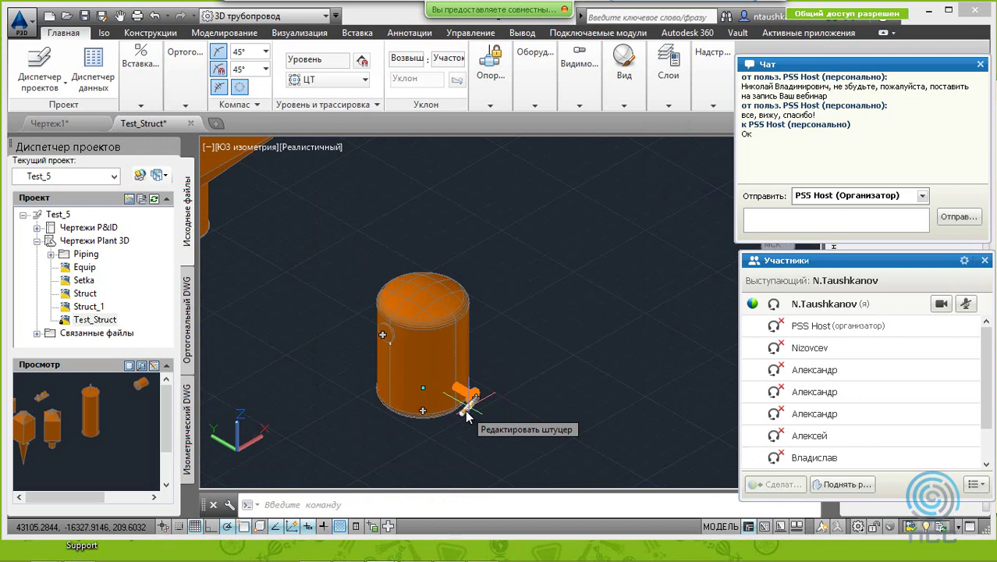
left_click(465, 410)
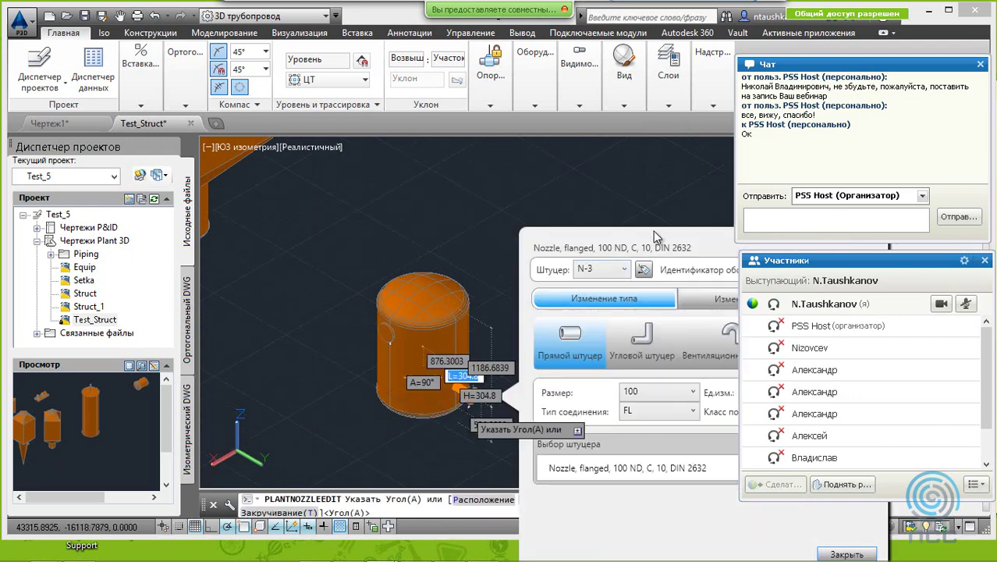
left_click_drag(662, 234, 473, 138)
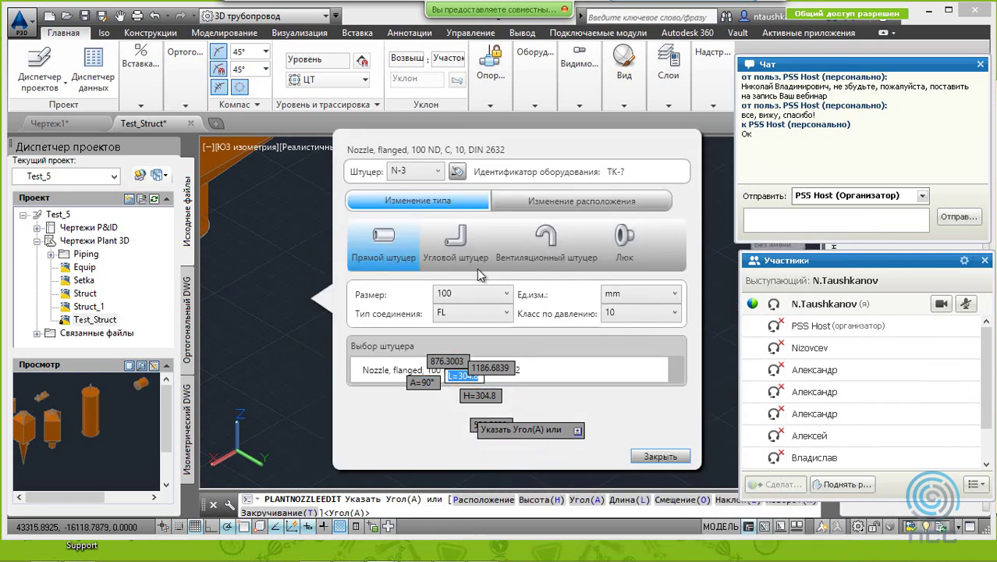
left_click(661, 457)
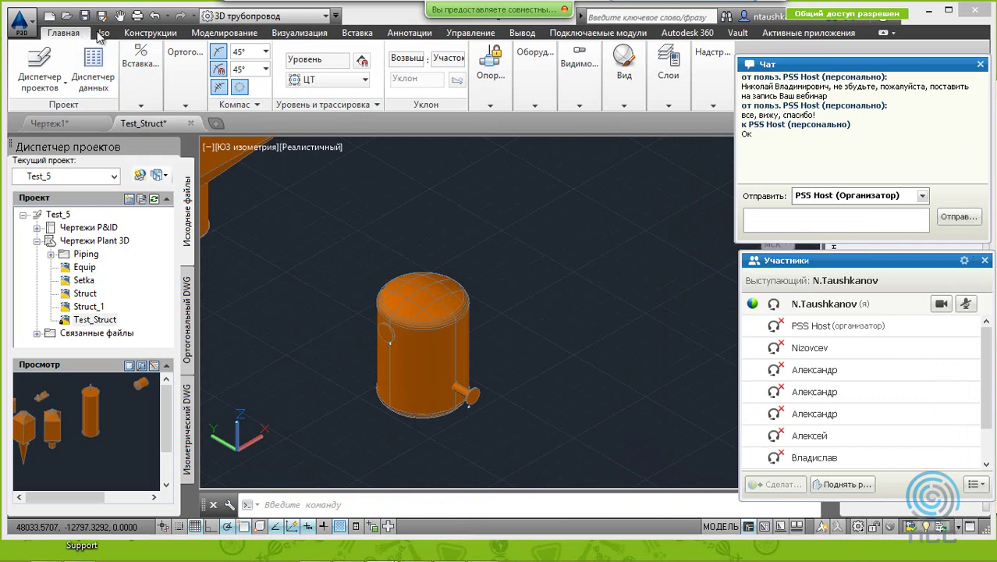
Step: Draw a tall solid cylinder (Цилиндр) beside the tank and select it
left_click(218, 35)
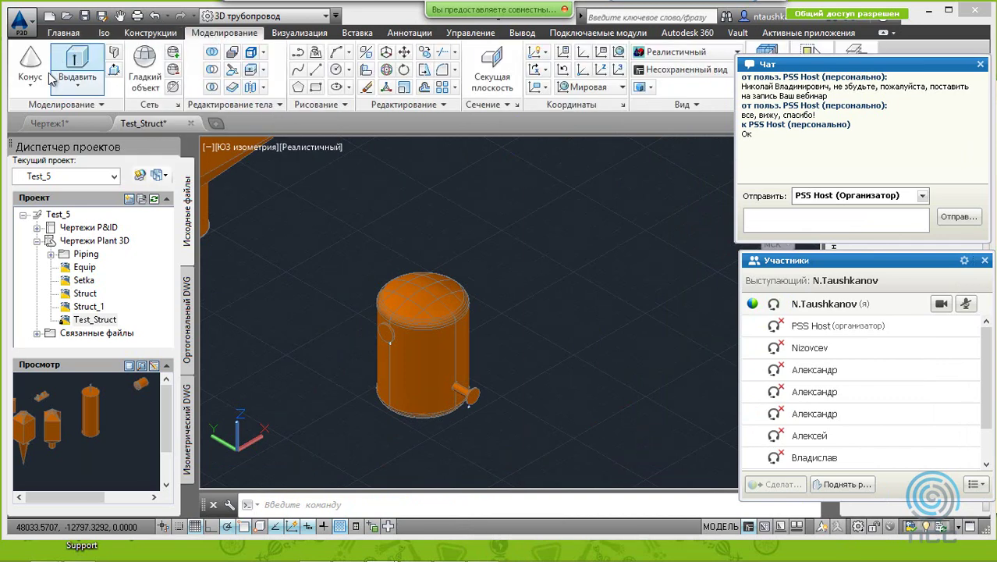
left_click(29, 86)
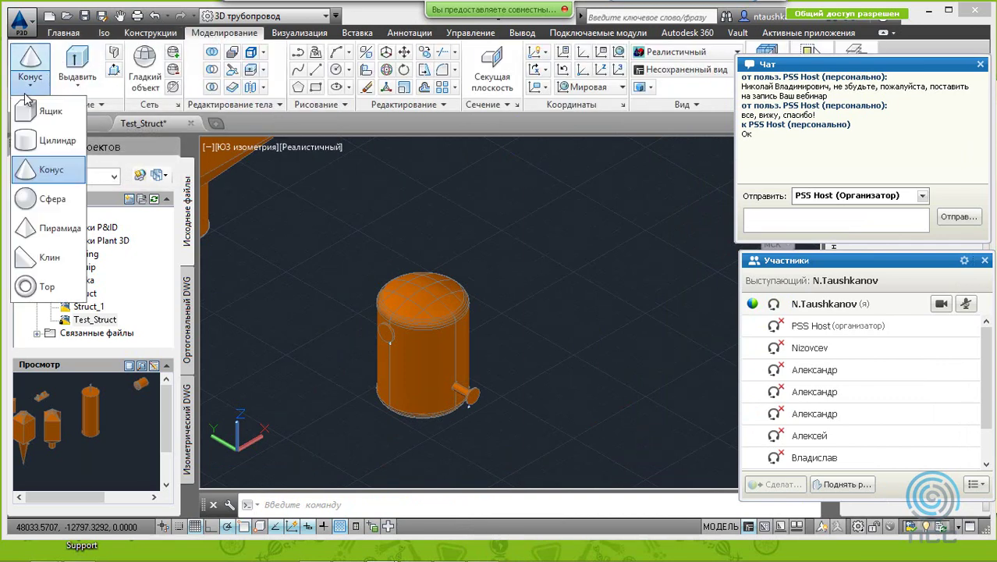
left_click(54, 140)
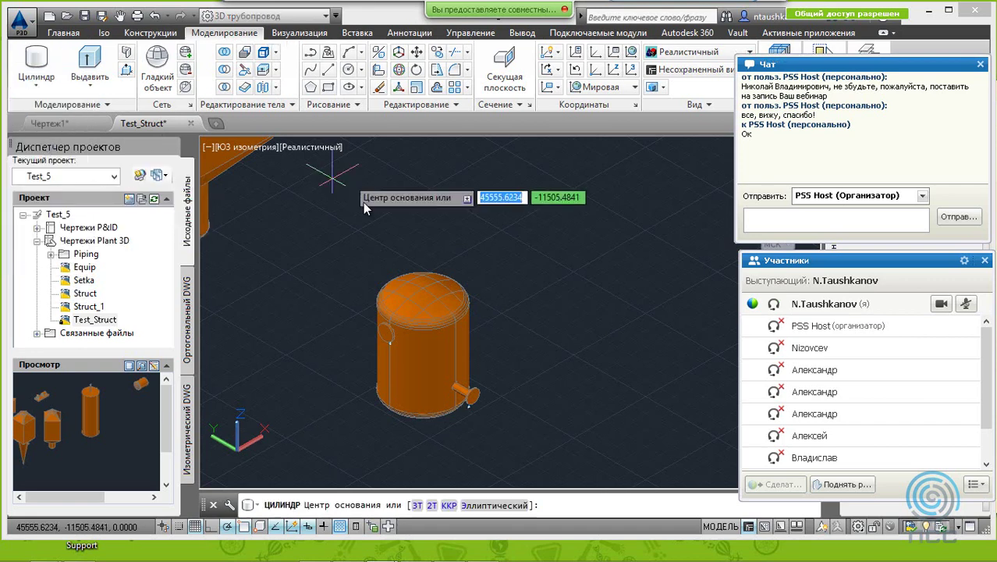
left_click(601, 311)
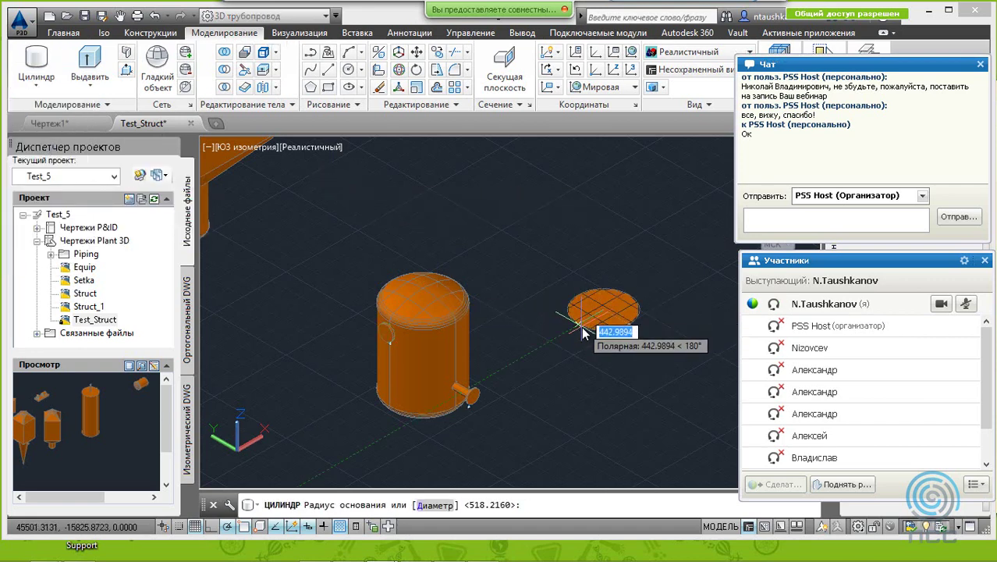
left_click(576, 331)
left_click(587, 184)
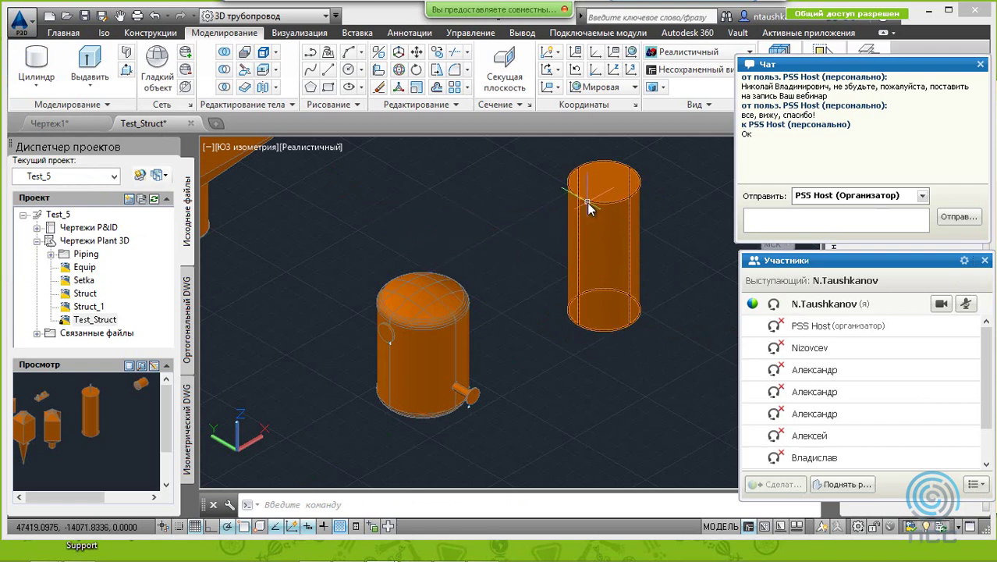
left_click(586, 202)
right_click(588, 203)
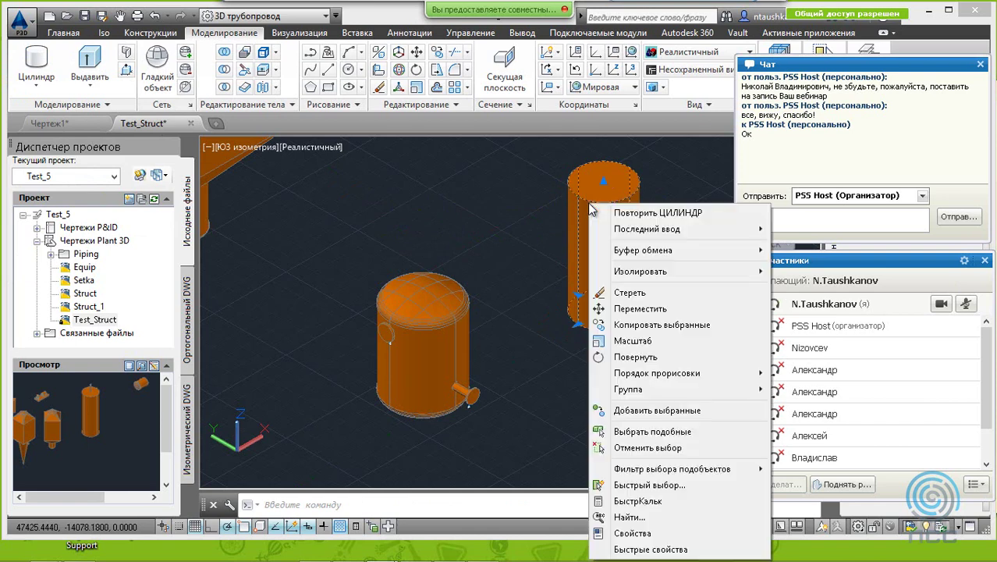
left_click(628, 533)
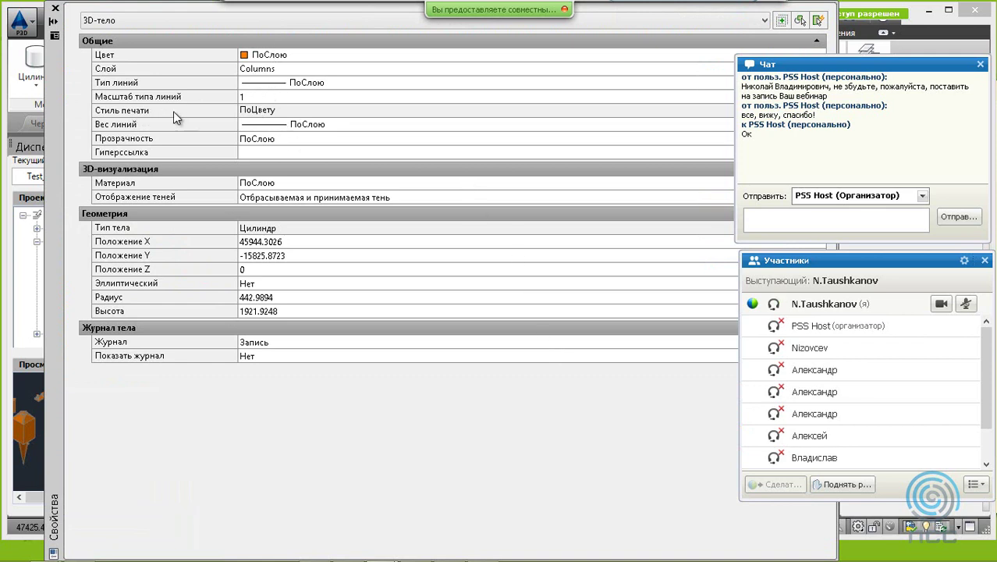
left_click(54, 6)
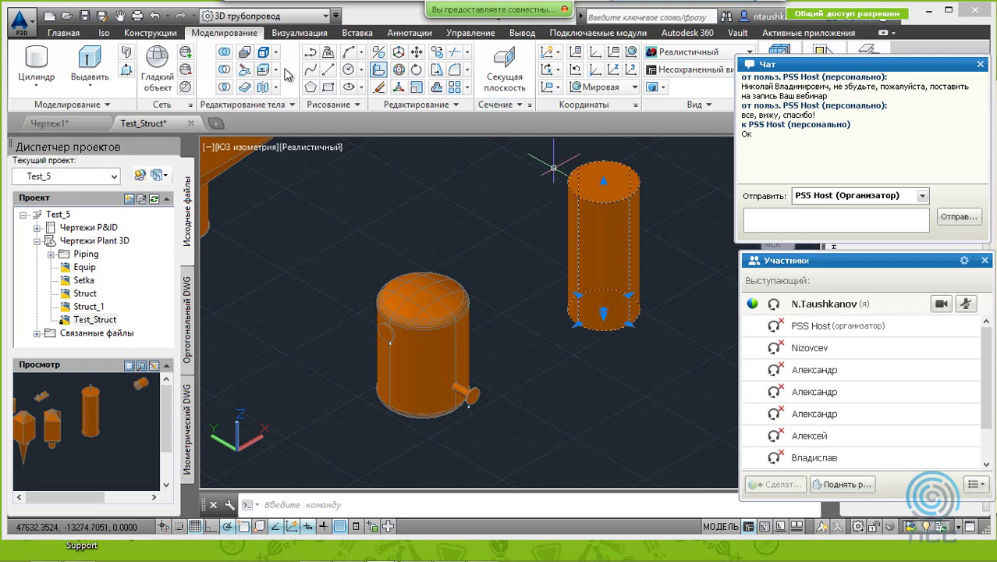
Step: Convert the cylinder to Сосуд equipment with its base point at the bottom centre
left_click(56, 35)
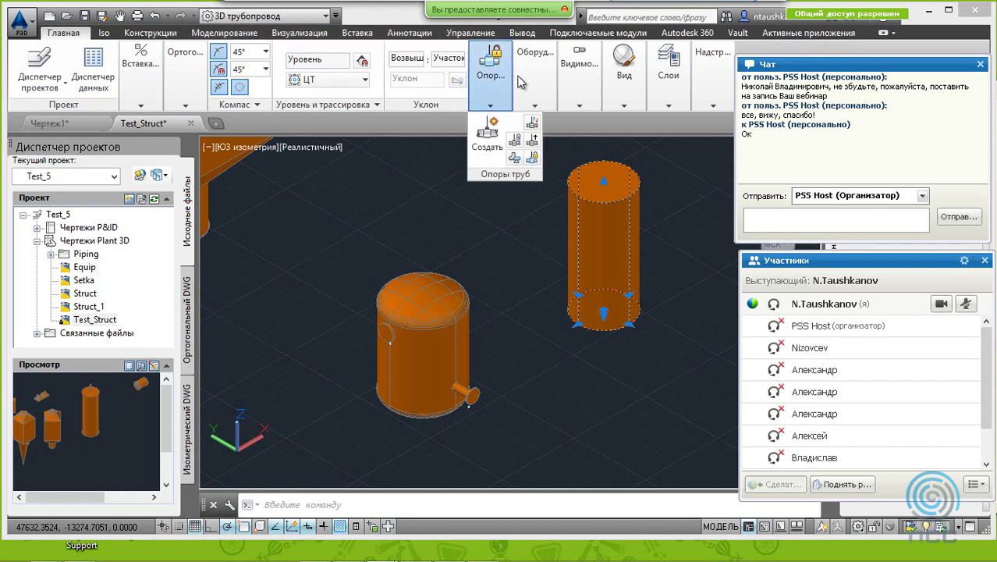
mouse_move(534, 74)
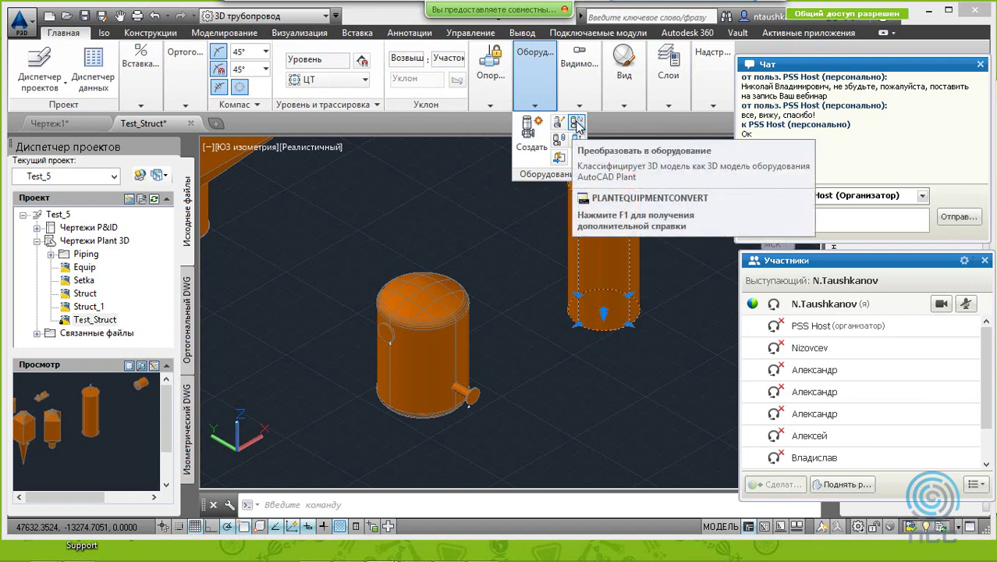
left_click(575, 123)
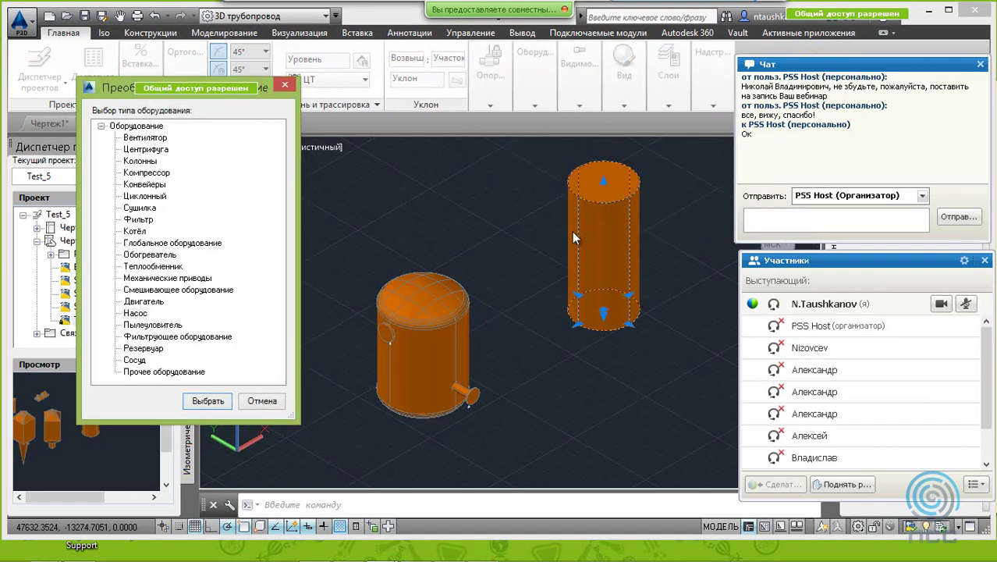
left_click(136, 361)
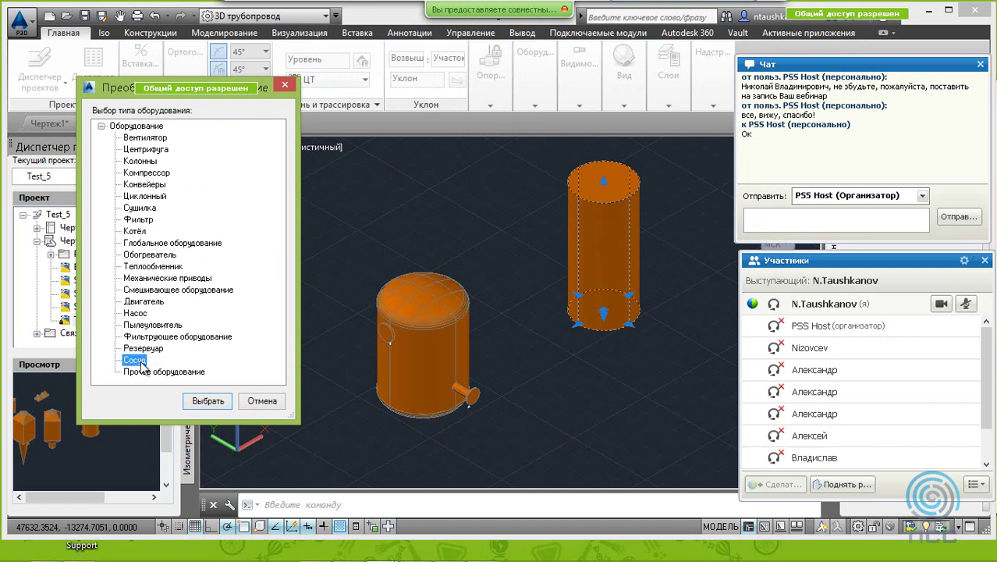
left_click(207, 403)
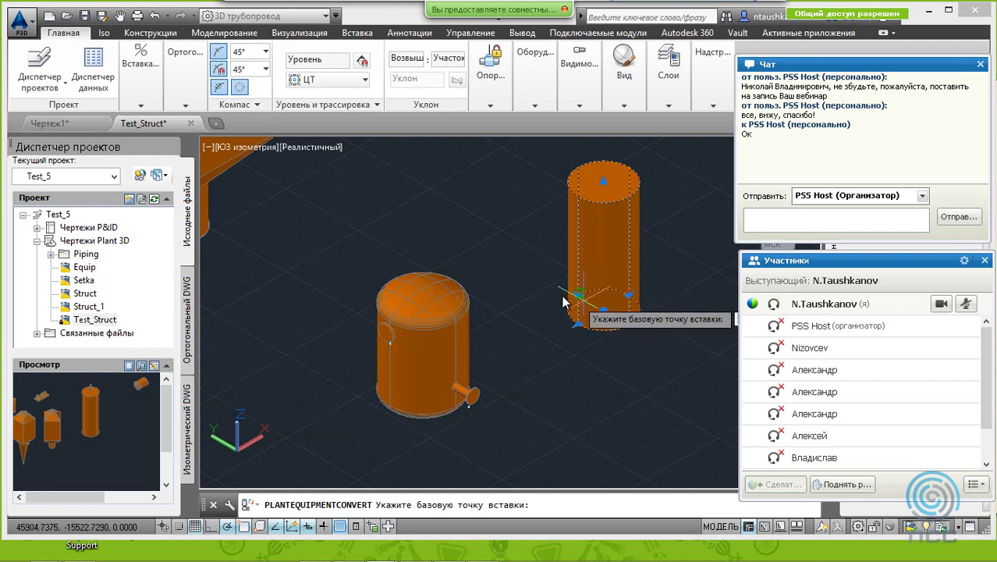
right_click(540, 289, "shift")
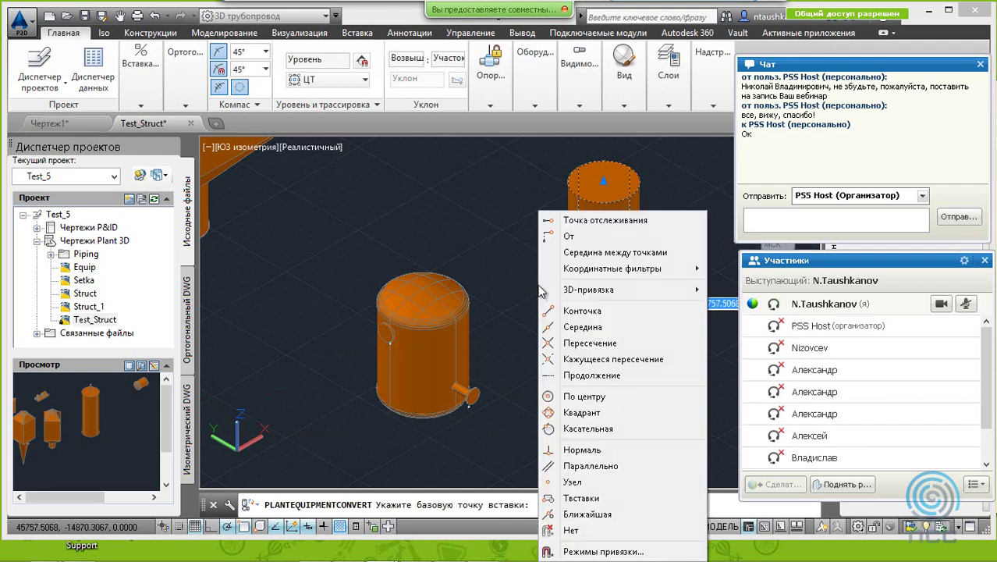
left_click(585, 396)
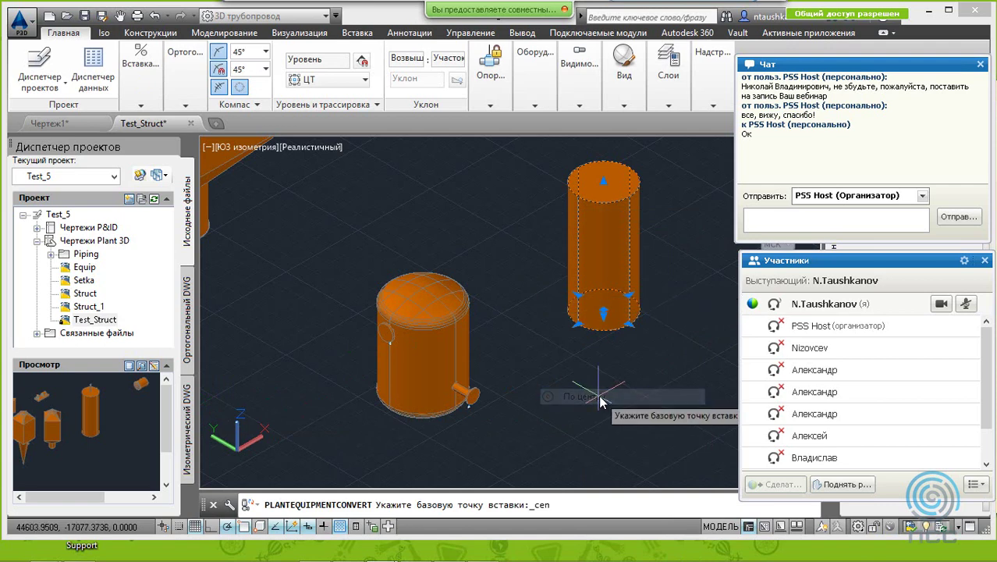
left_click(603, 312)
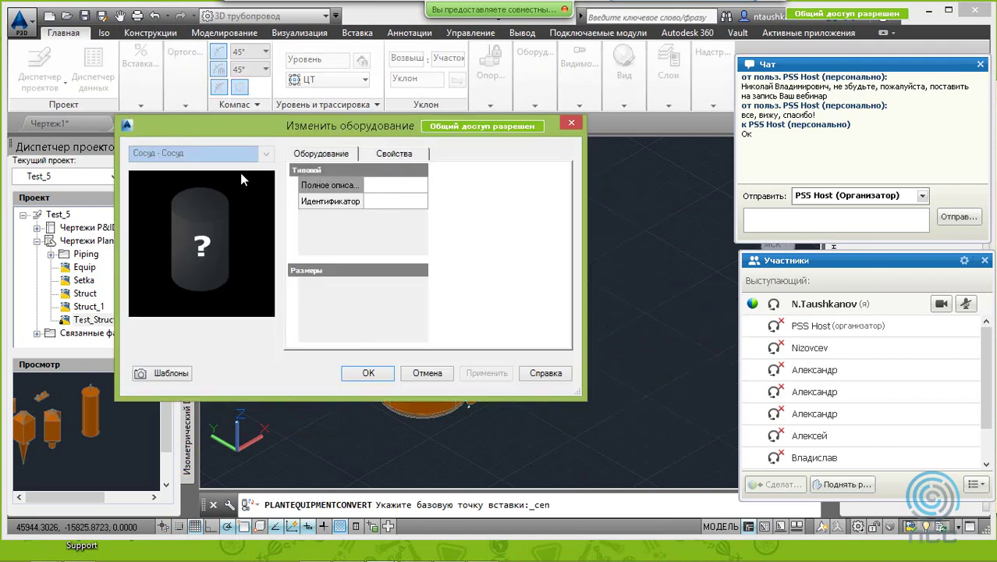
Step: Tag the vessel TK-002, describe it as Сосуд, and confirm
left_click(404, 202)
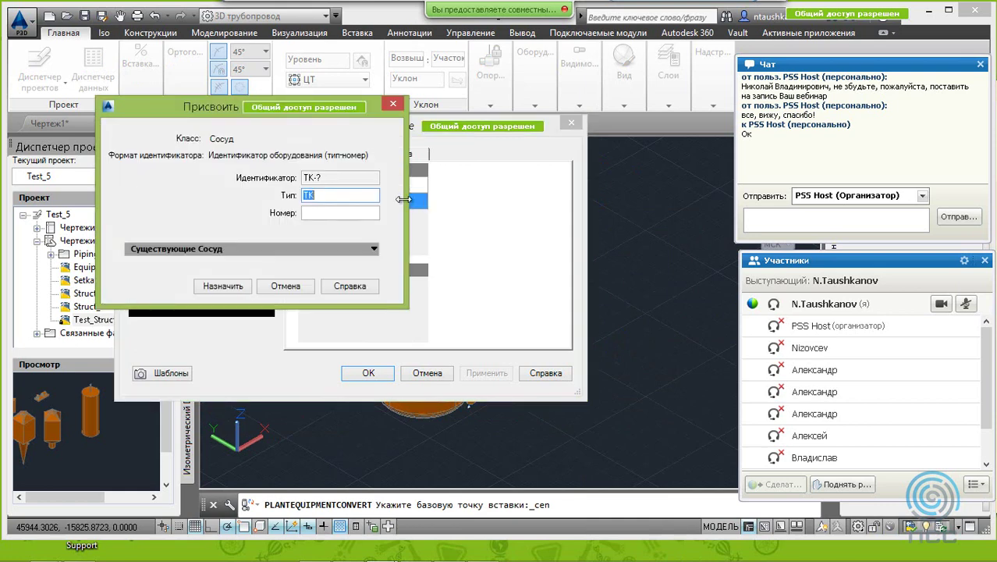
left_click(316, 211)
type("0")
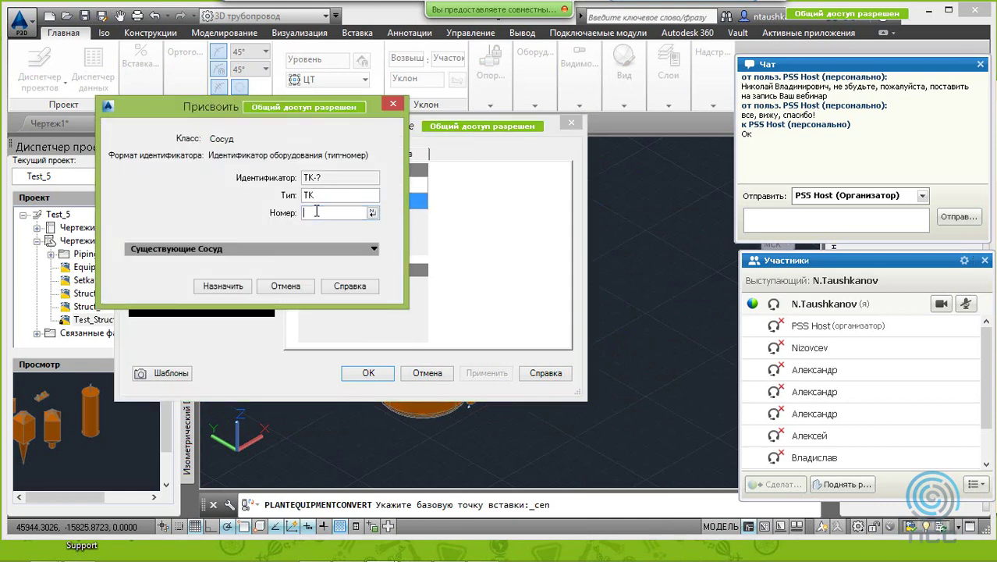
type("02")
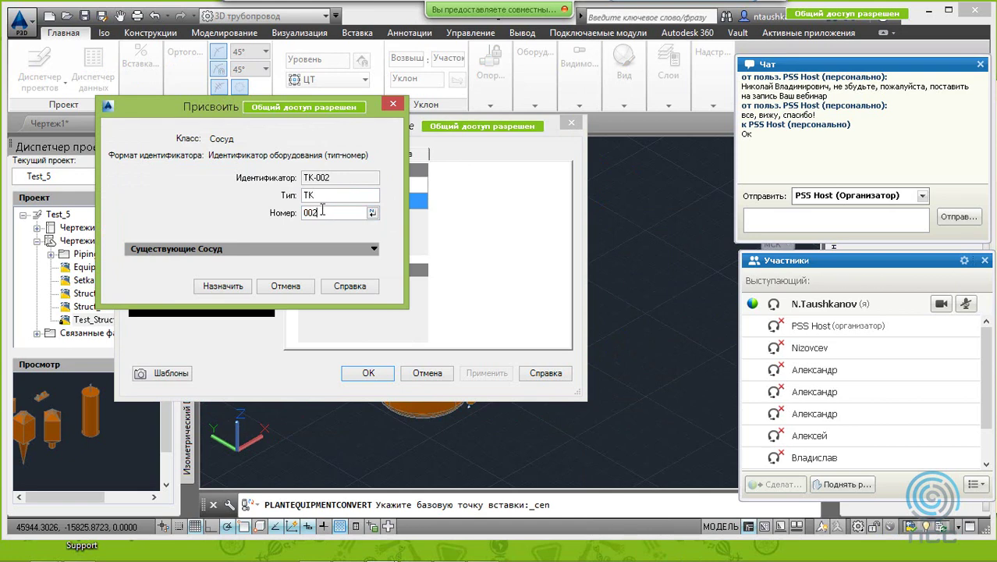
left_click(226, 286)
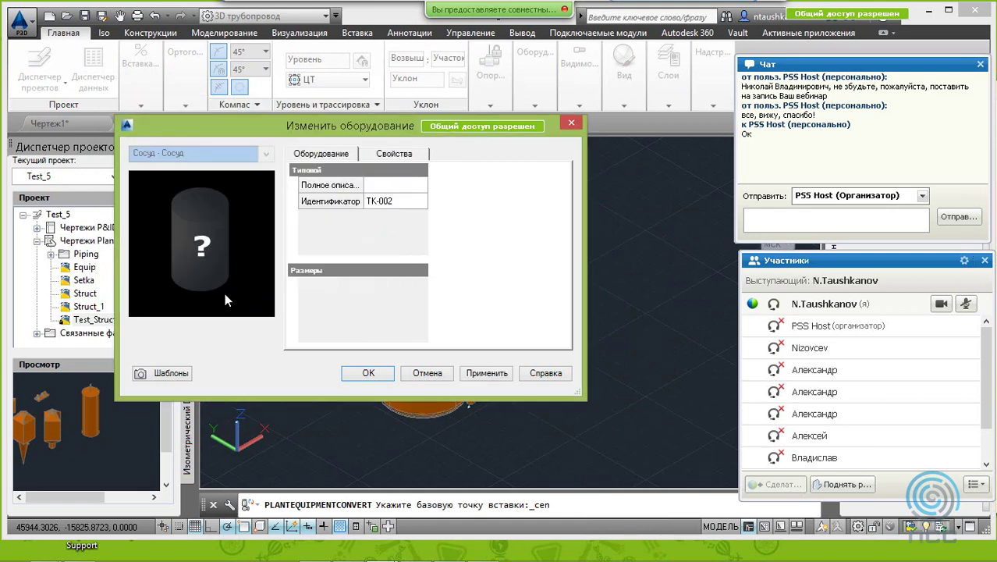
left_click(380, 183)
type("С")
type("осу")
type("д")
left_click(368, 373)
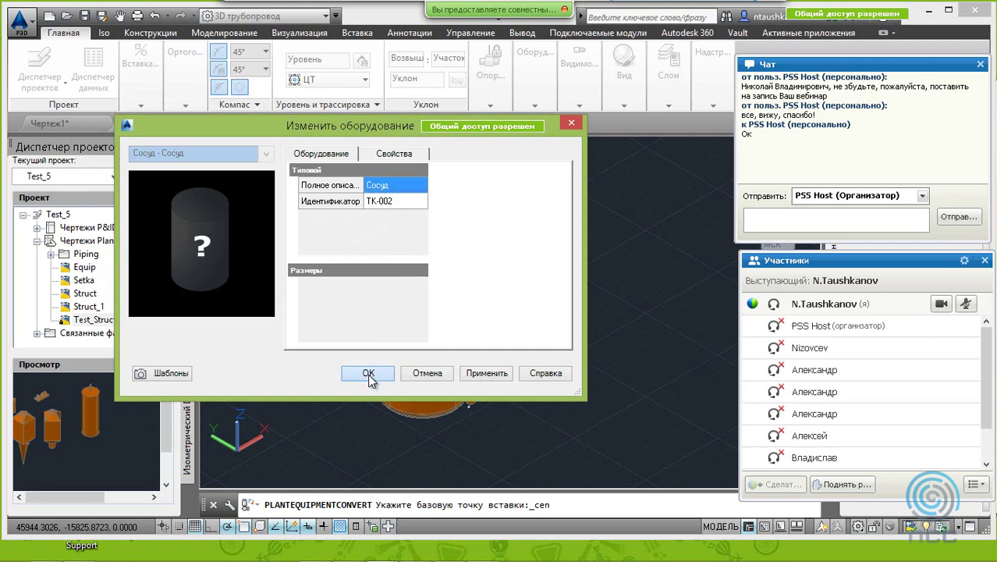
left_click(609, 279)
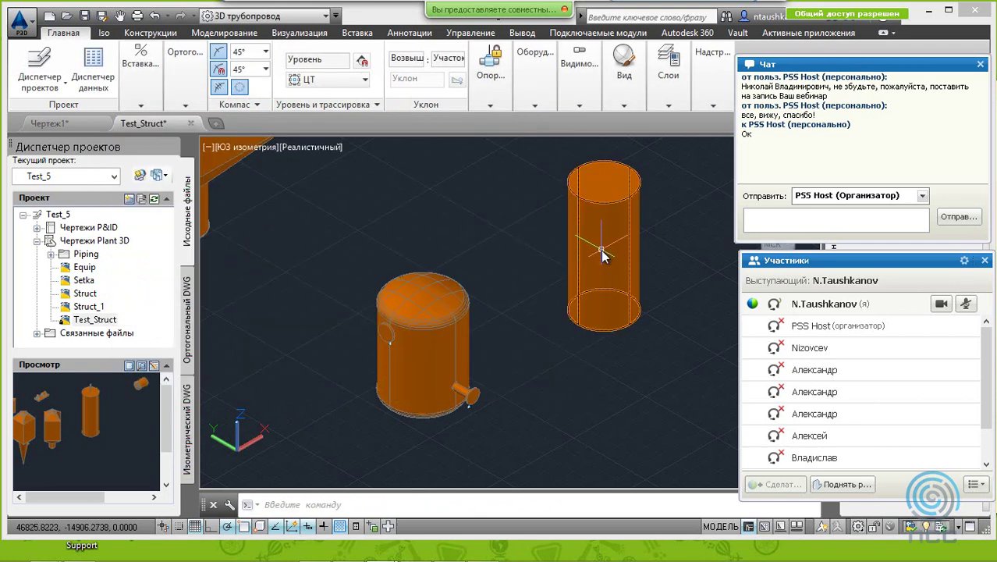
Step: Reopen TK-002's equipment settings, close them with OK, and clear the selection
left_click(601, 250)
right_click(601, 250)
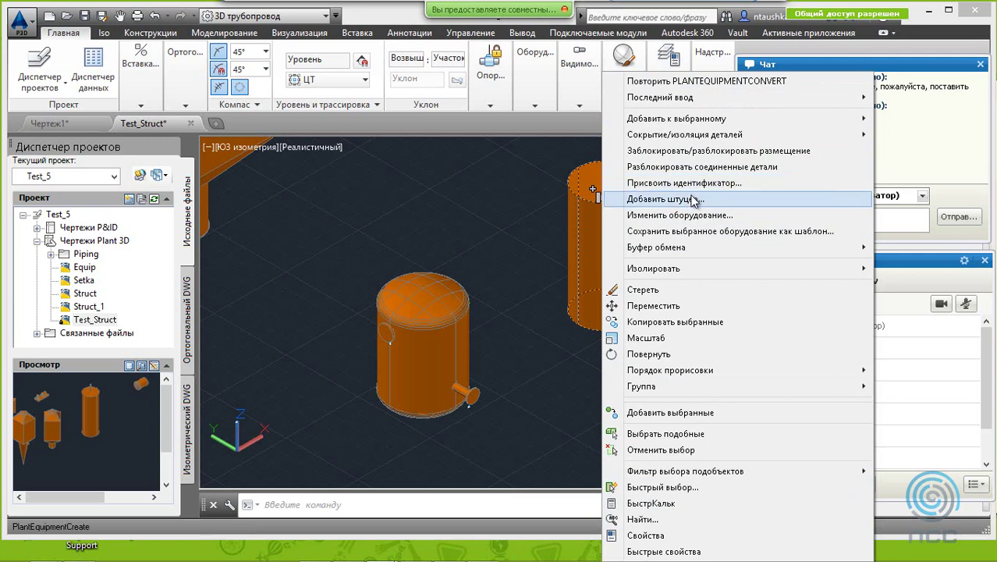
left_click(692, 214)
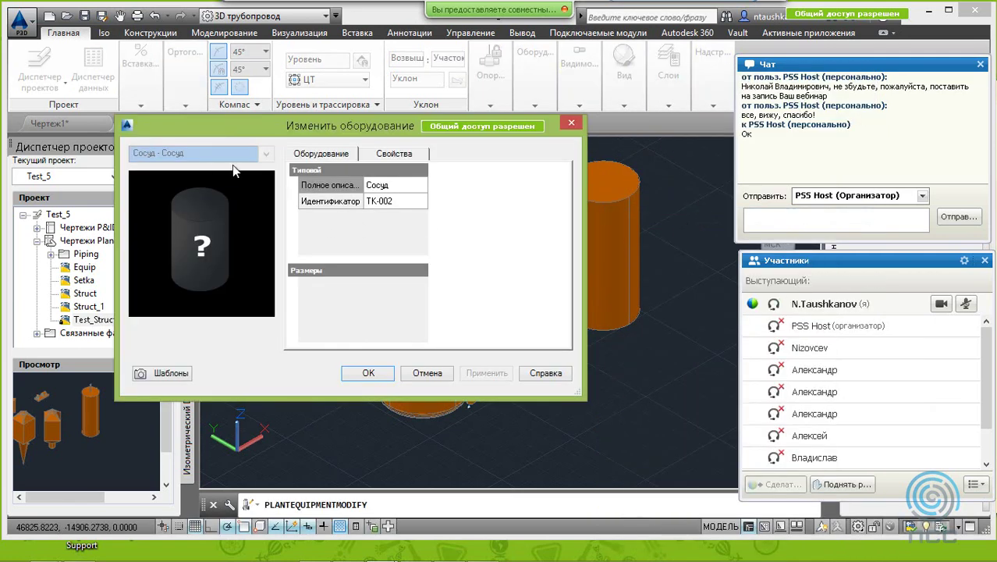
left_click(434, 373)
key("Escape")
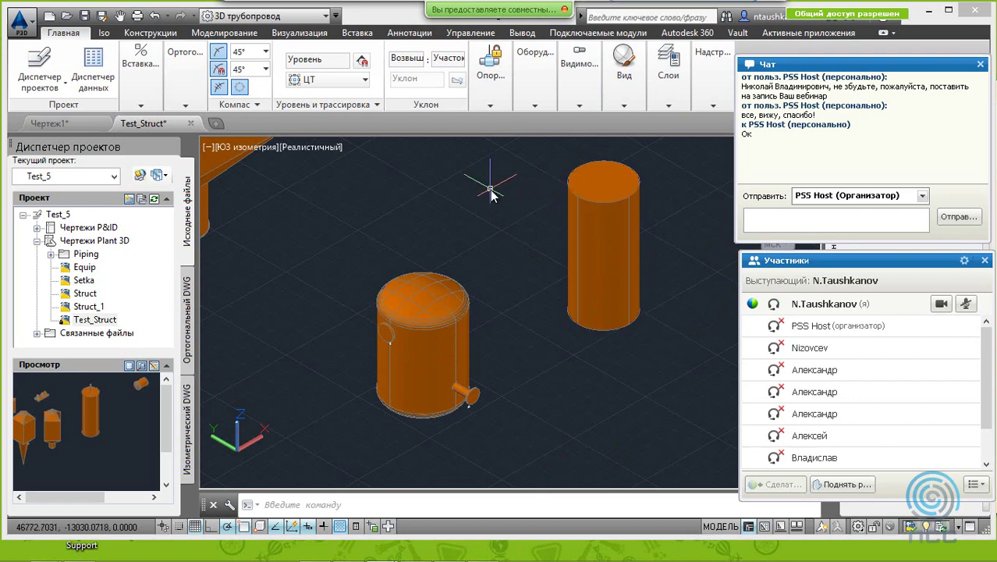
Step: Add nozzle N-1 (flanged 100 ND DIN 2632) at the centre of TK-002's top and set its direction
left_click(597, 309)
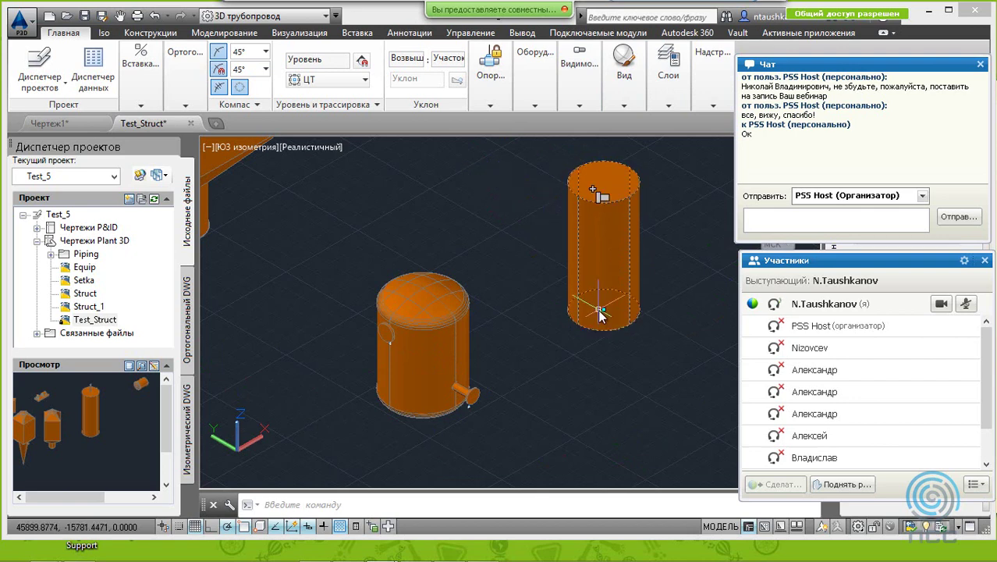
mouse_move(600, 311)
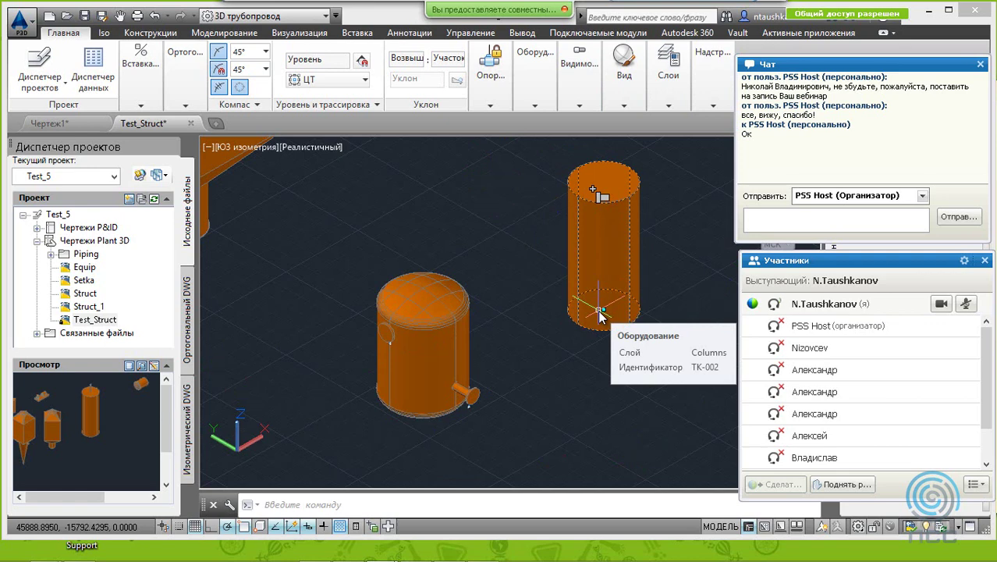
left_click(606, 197)
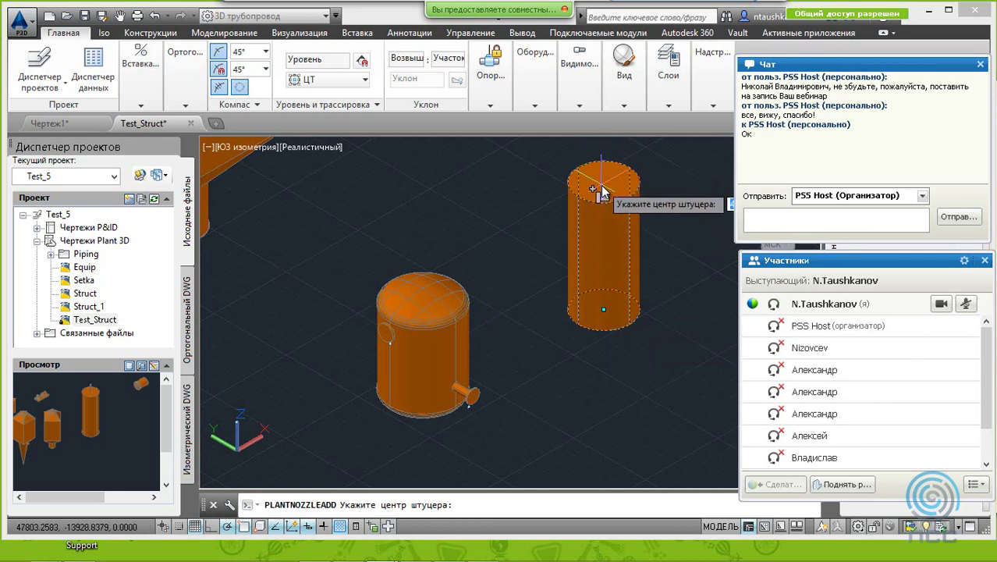
right_click(595, 164, "shift")
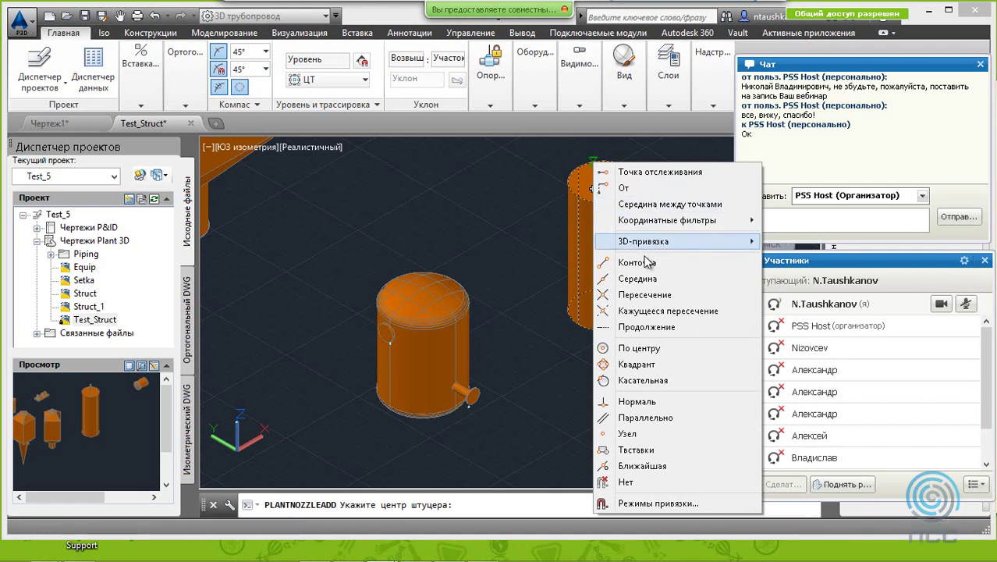
left_click(661, 348)
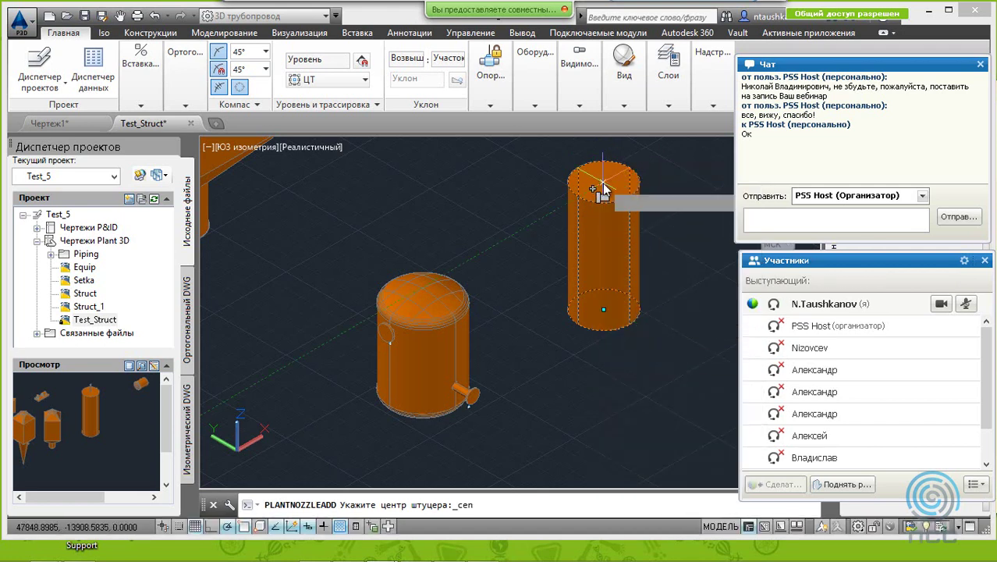
left_click(602, 186)
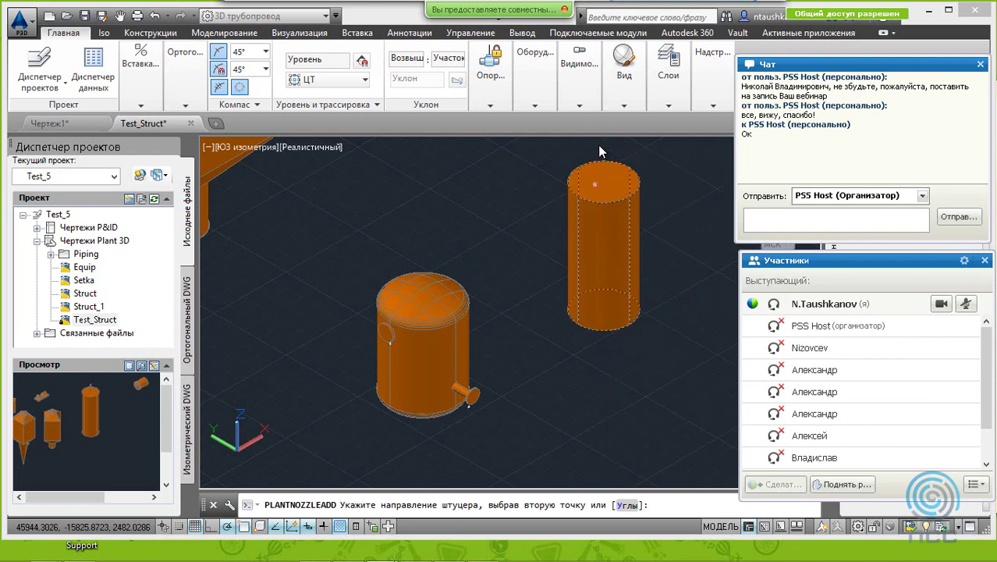
left_click(598, 144)
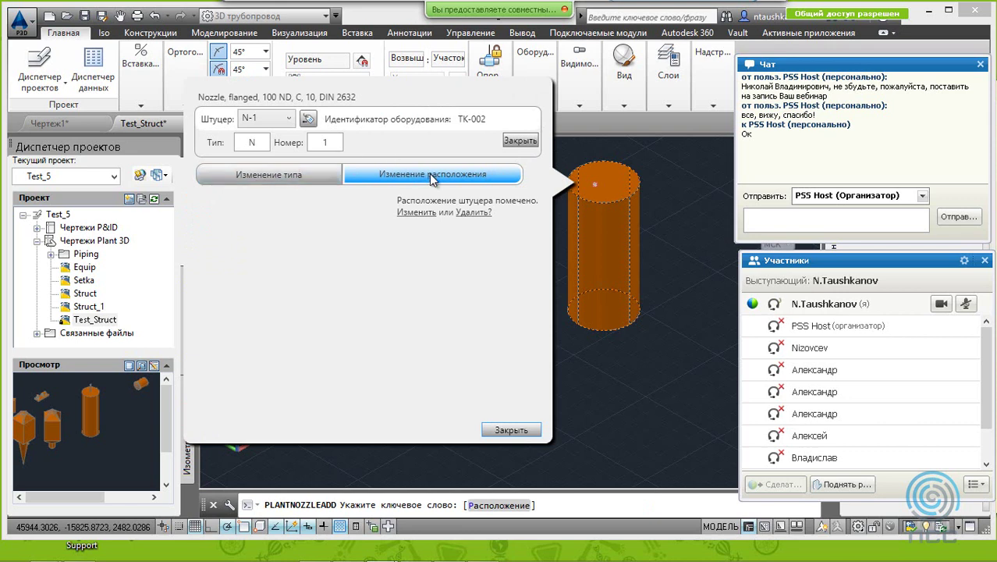
Step: Set nozzle N-1 to size 200, pressure class 16 (DIN 2633), keeping FL connection
left_click(281, 178)
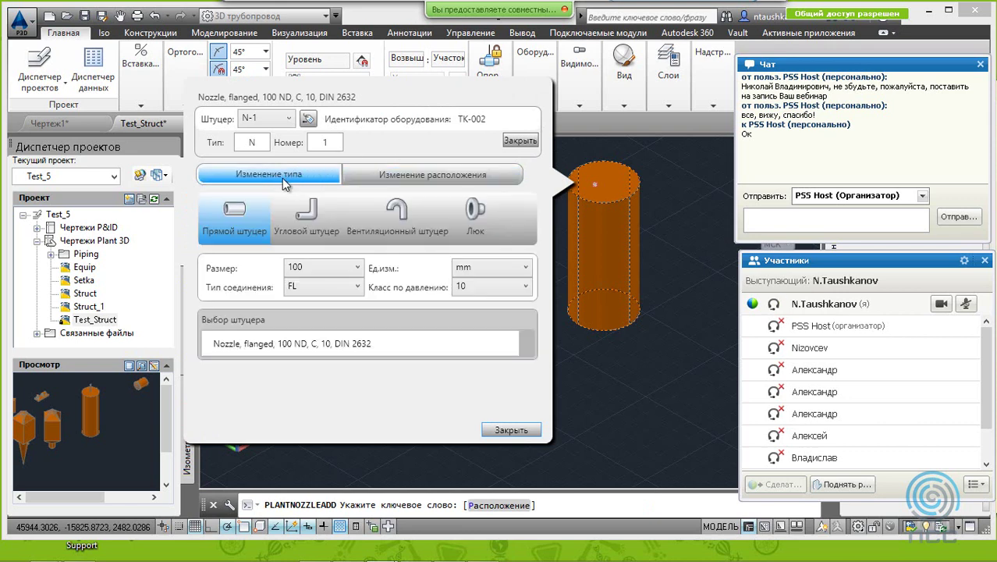
left_click(316, 276)
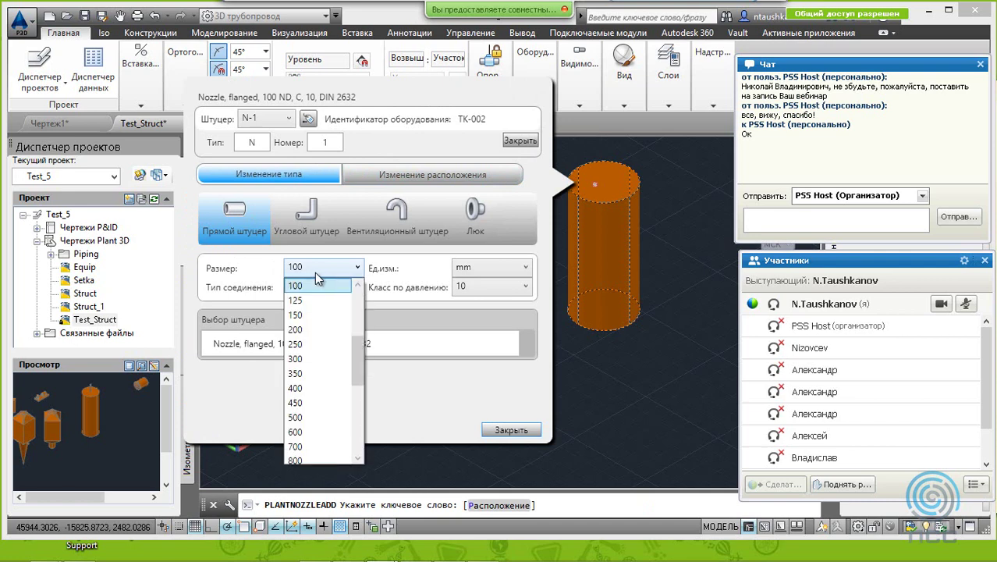
left_click(323, 330)
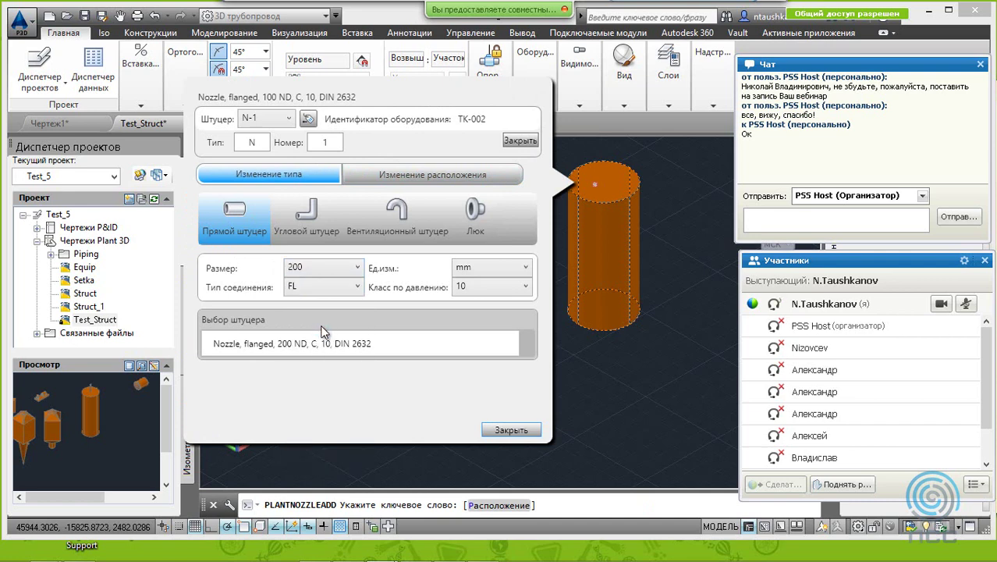
left_click(492, 288)
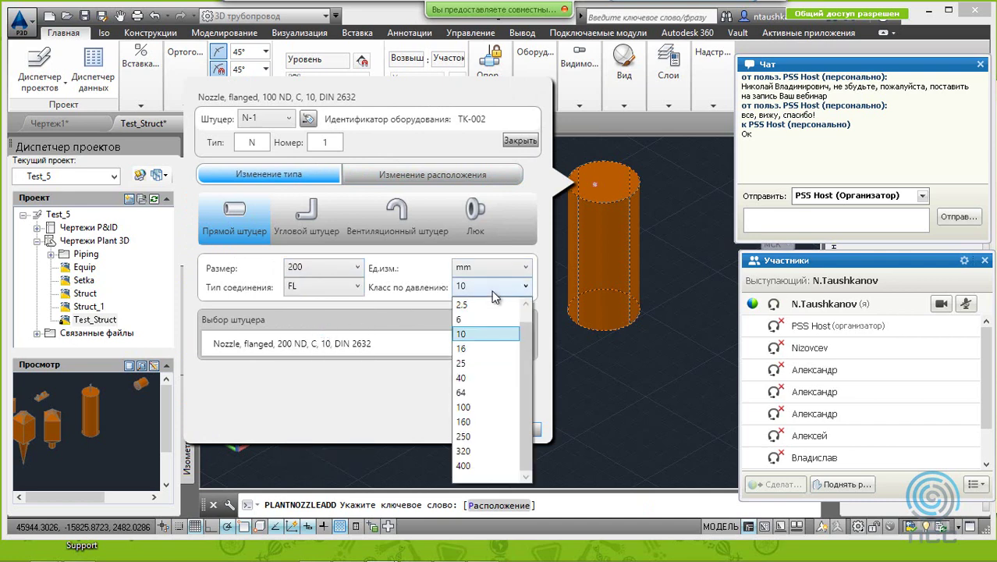
left_click(486, 348)
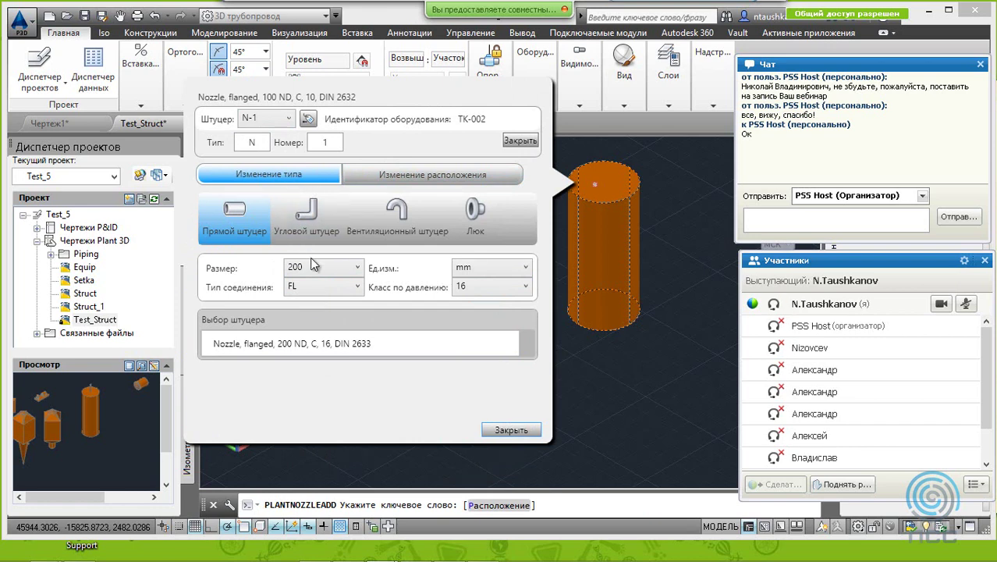
left_click(326, 288)
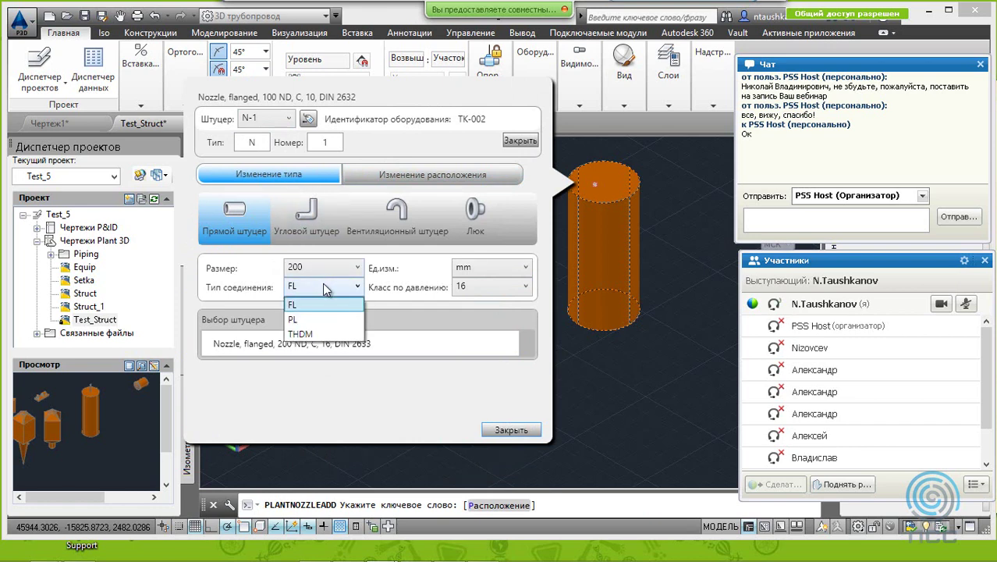
left_click(324, 305)
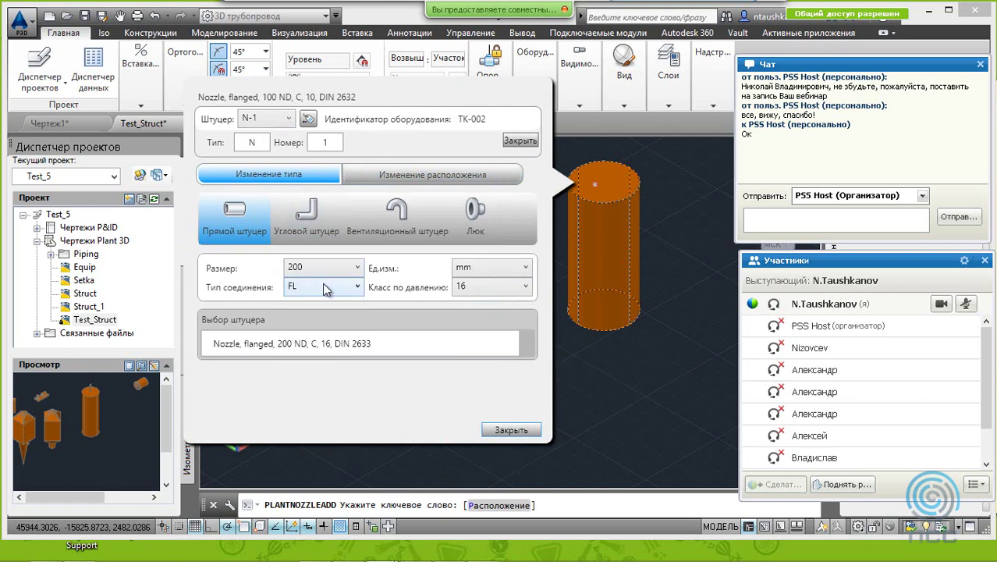
left_click(515, 431)
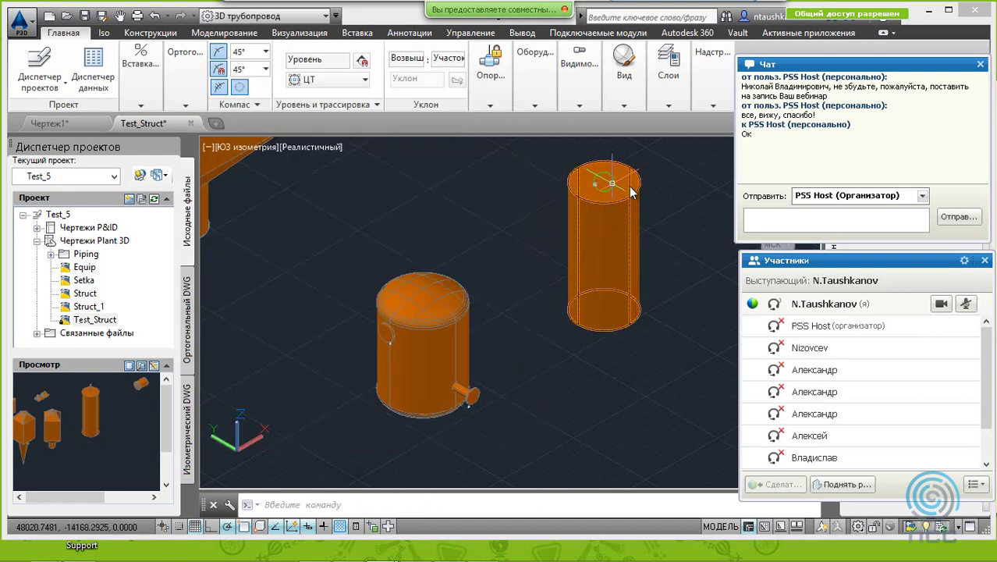
Step: Select the tall TK-002 vessel that carries flanged nozzle N-1
left_click(632, 244)
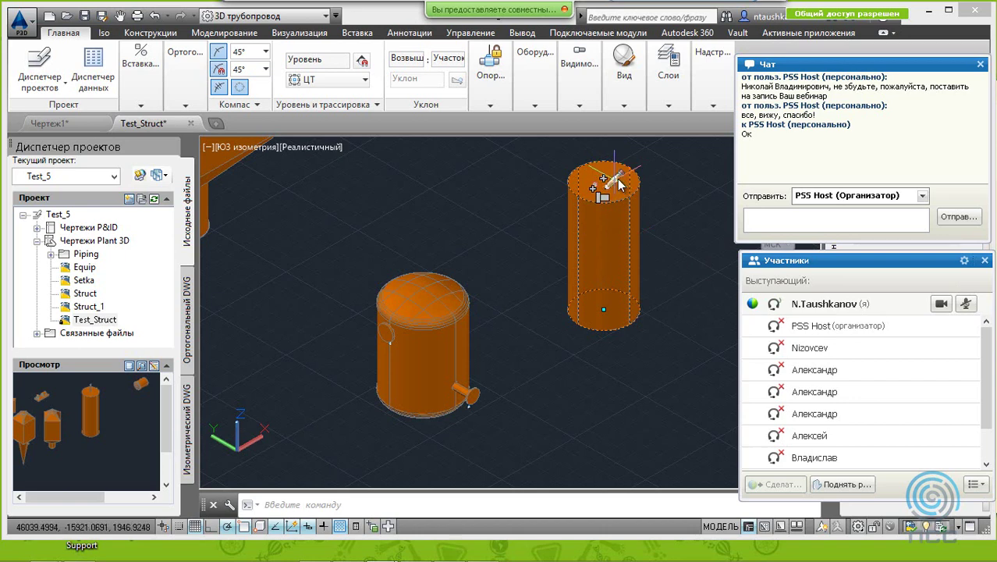
key("Delete")
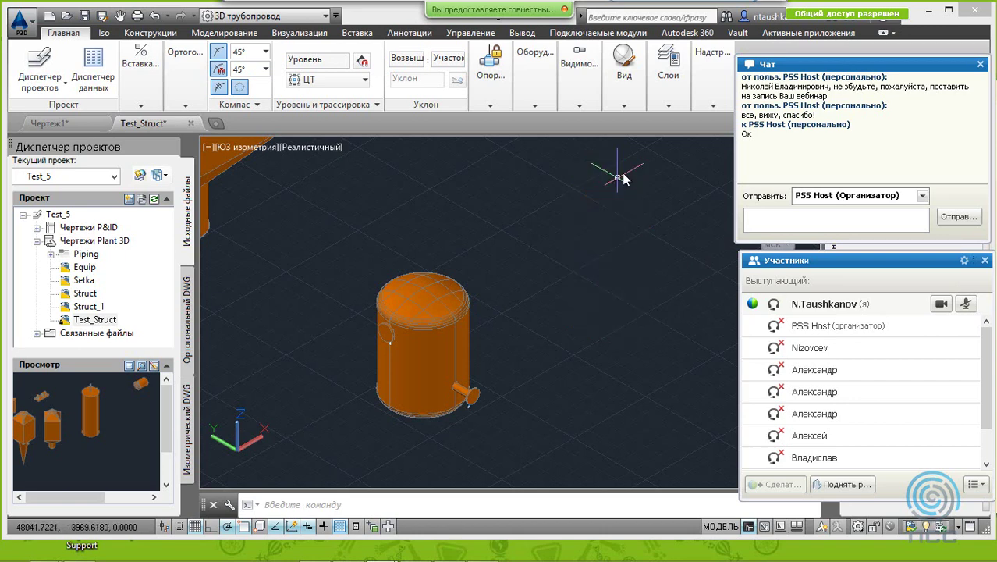
left_click(156, 16)
left_click(490, 85)
left_click(502, 128)
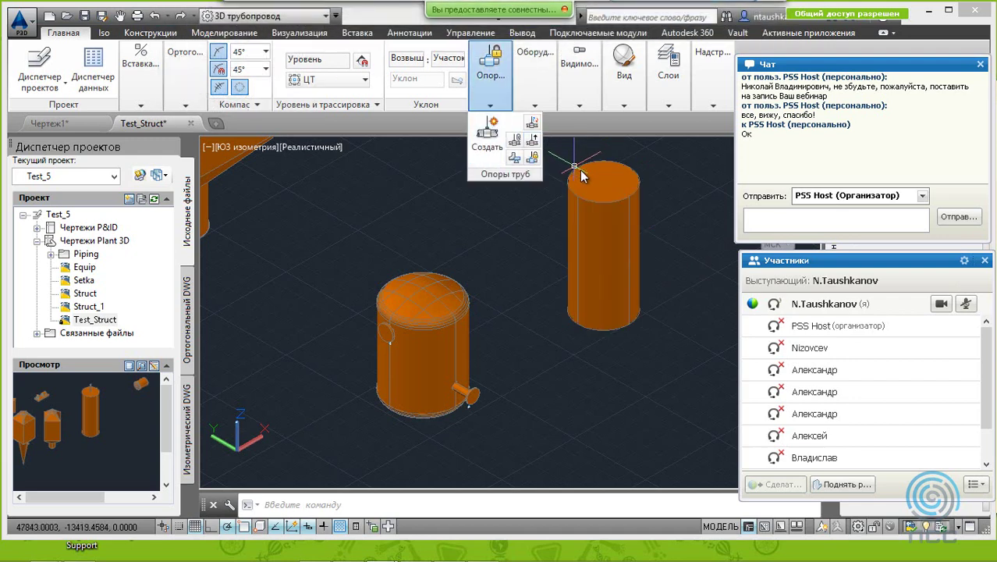
right_click(618, 182, "shift")
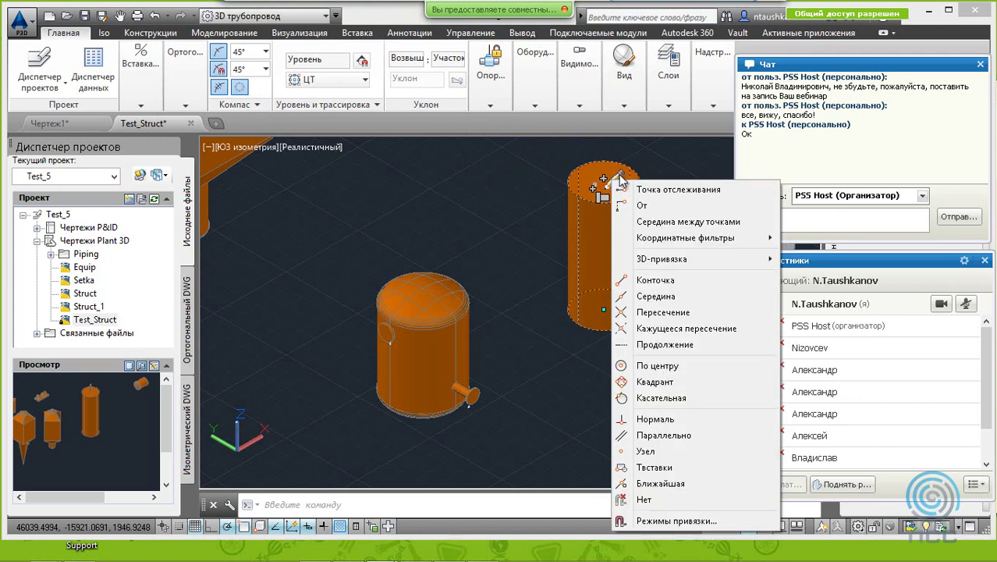
key("Escape")
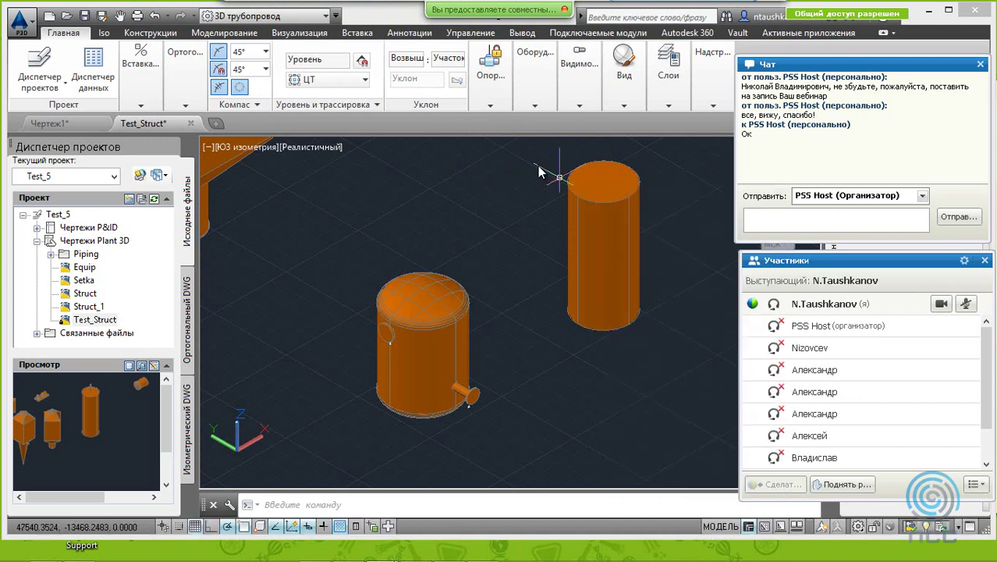
left_click(617, 181)
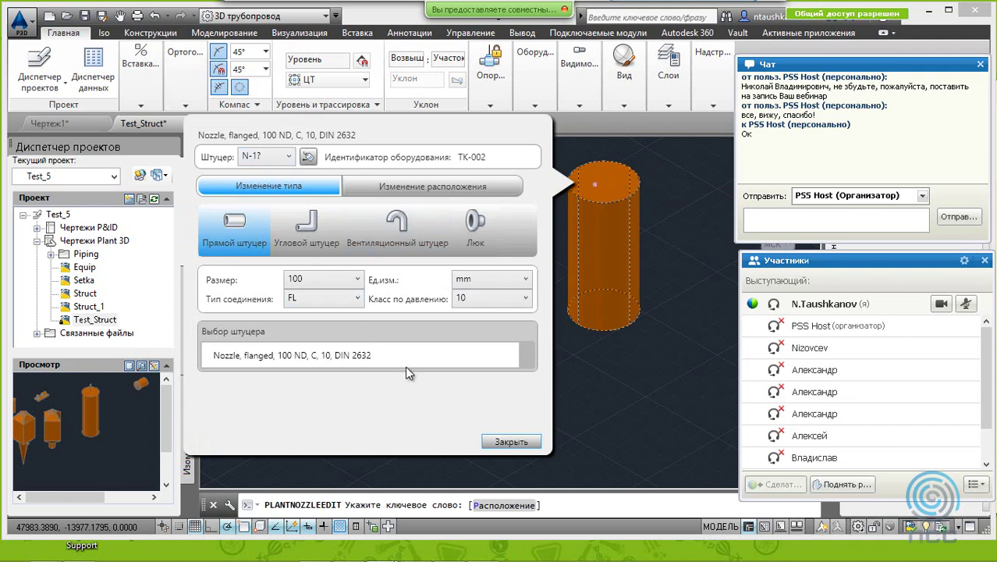
left_click(509, 442)
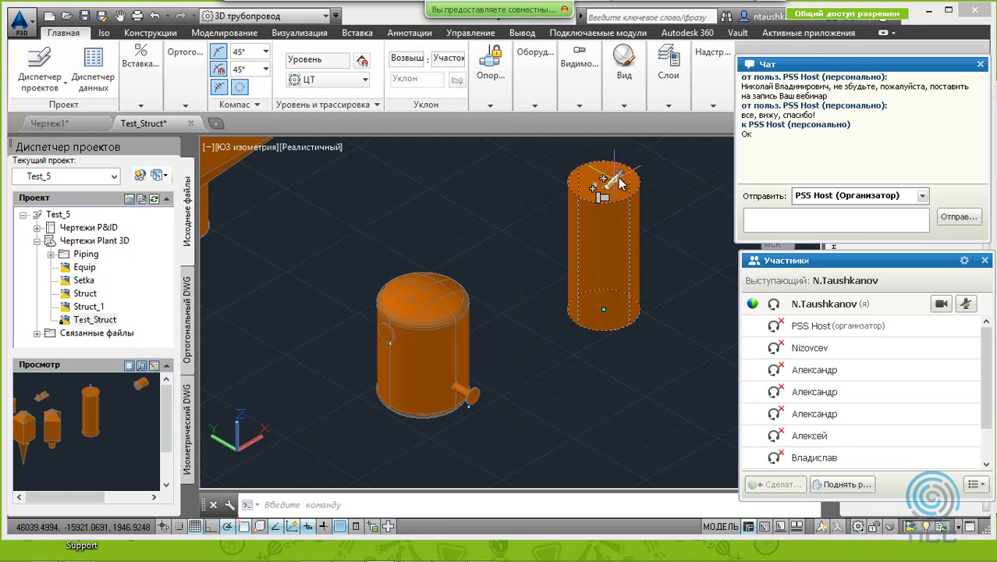
key("Delete")
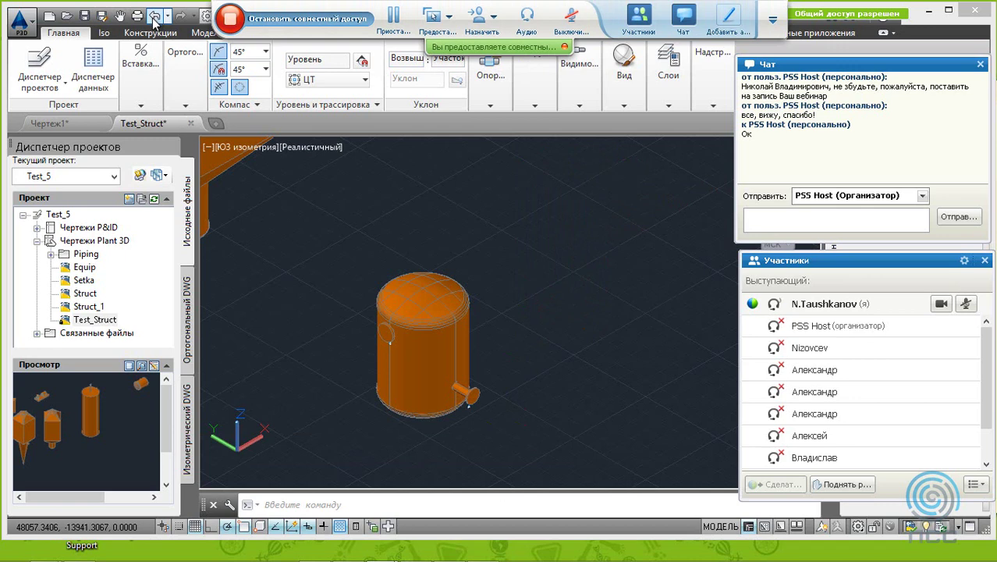
left_click(155, 16)
left_click(604, 188)
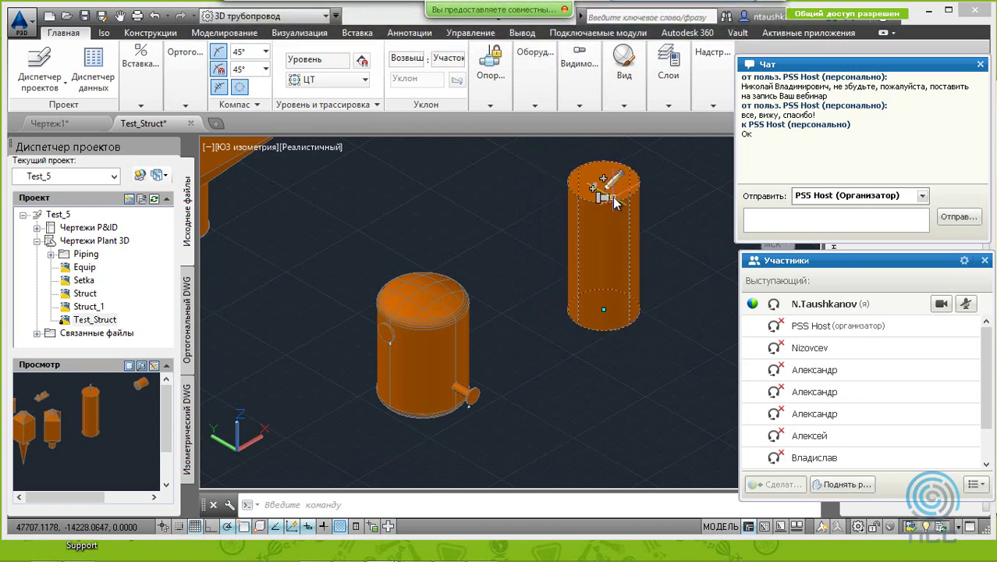
left_click(612, 187)
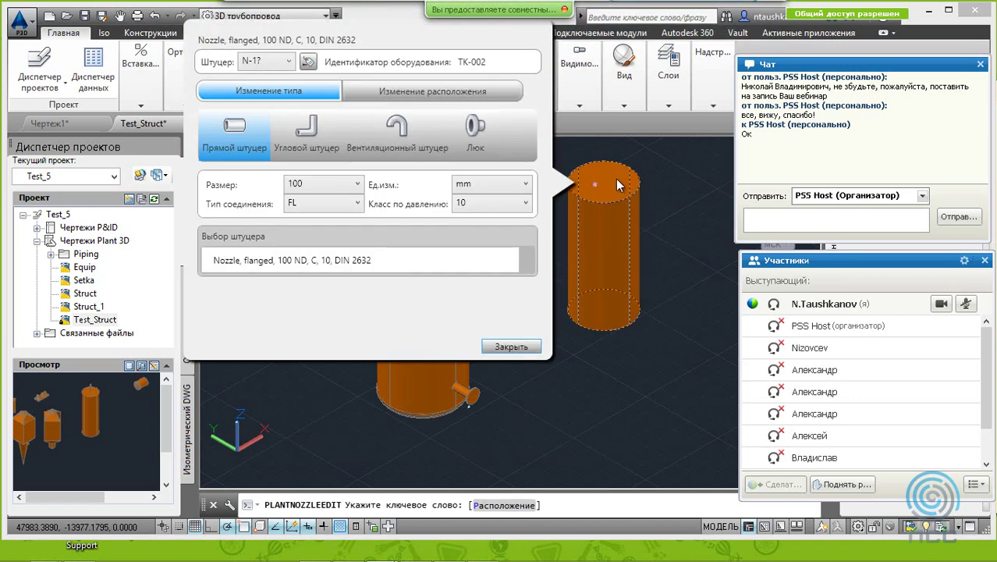
left_click(511, 348)
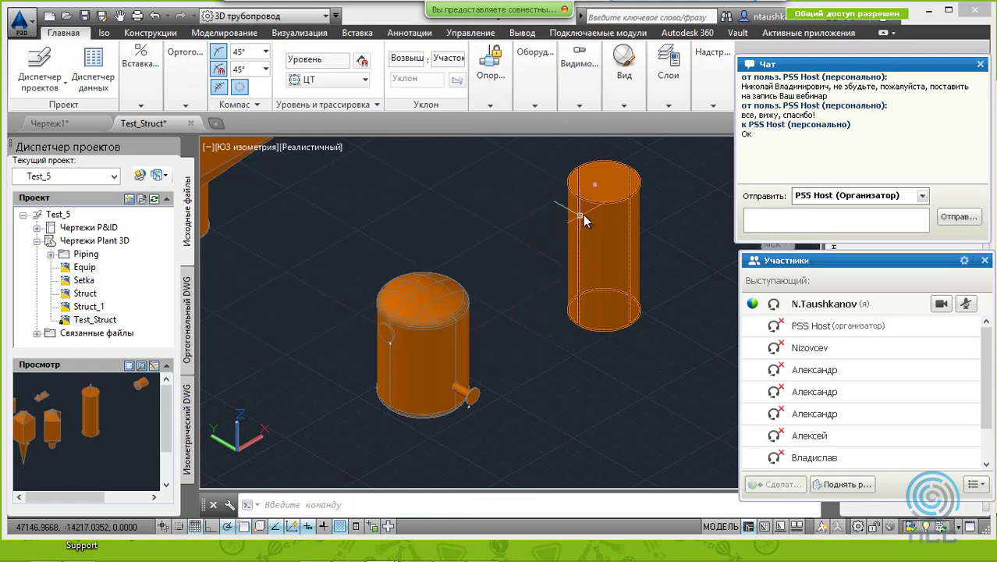
left_click(614, 192)
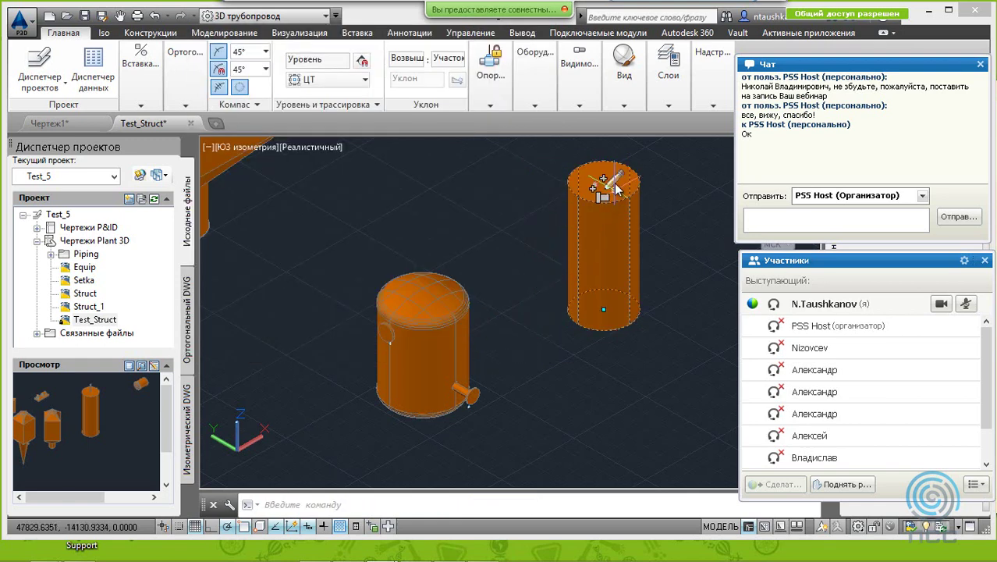
right_click(617, 181)
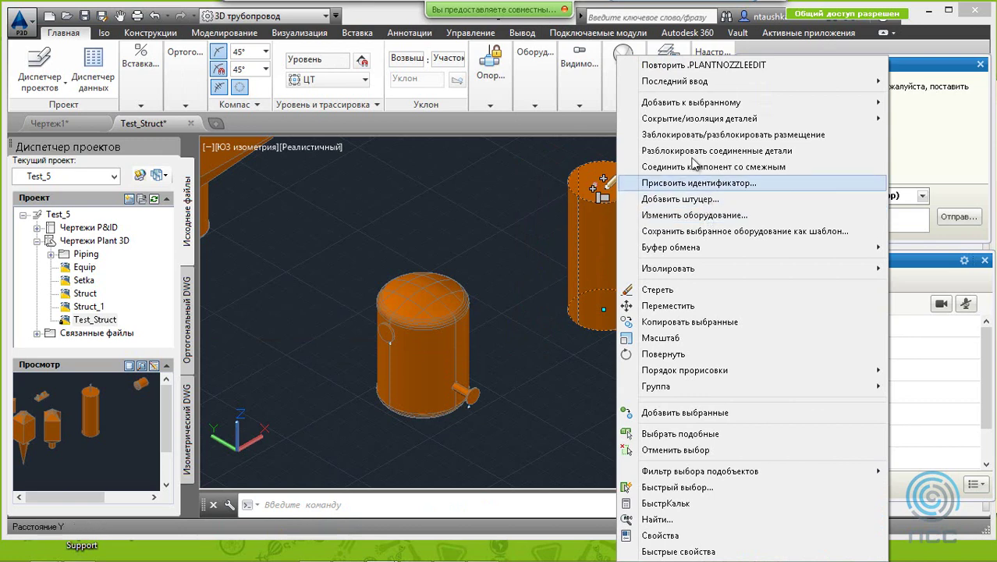
mouse_move(690, 102)
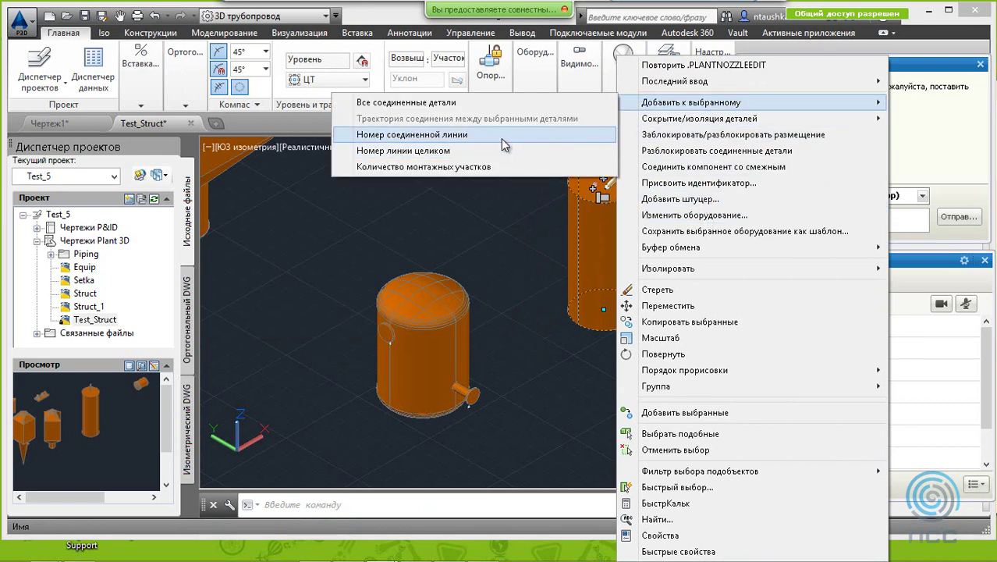
left_click(473, 140)
left_click(477, 223)
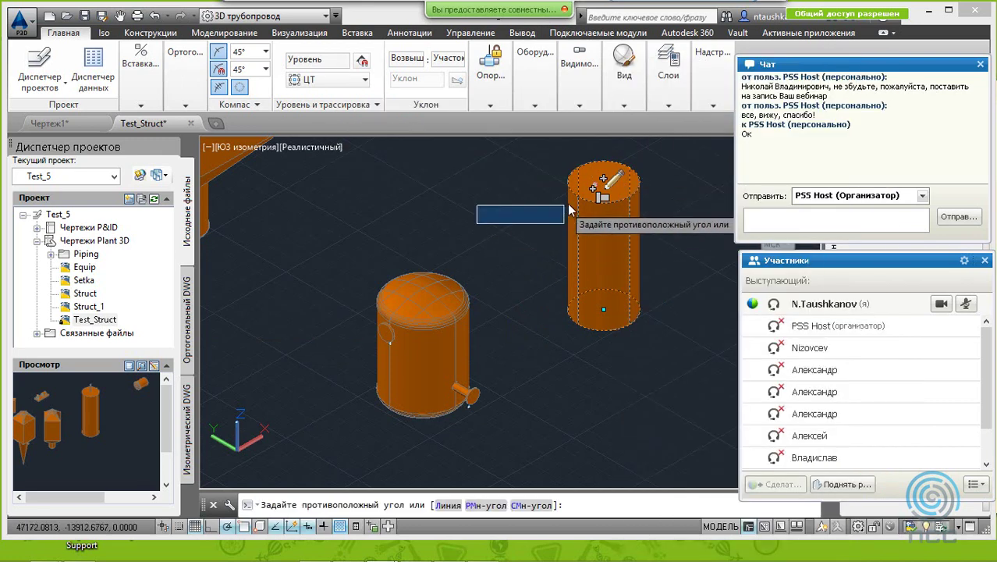
left_click(604, 180)
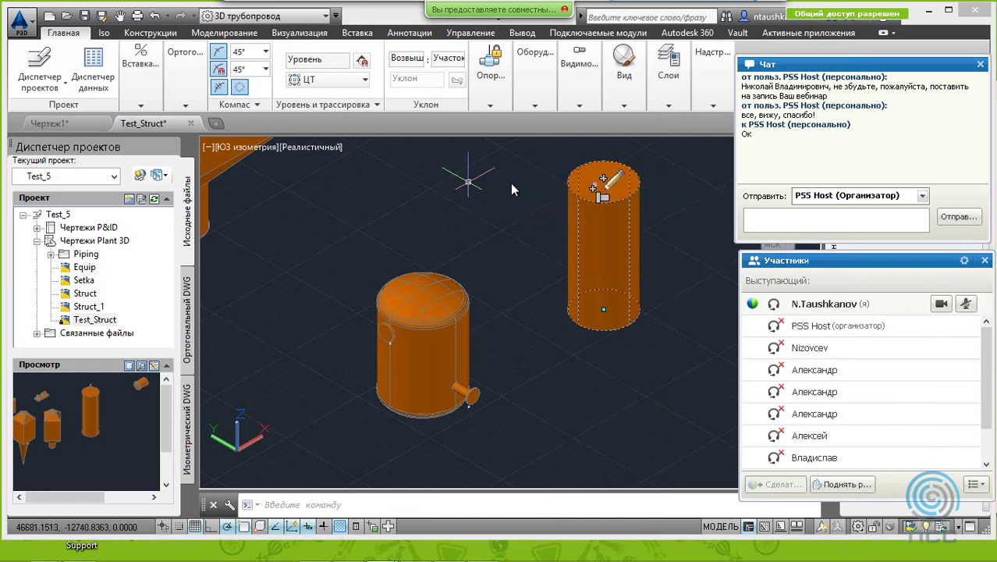
left_click(613, 181)
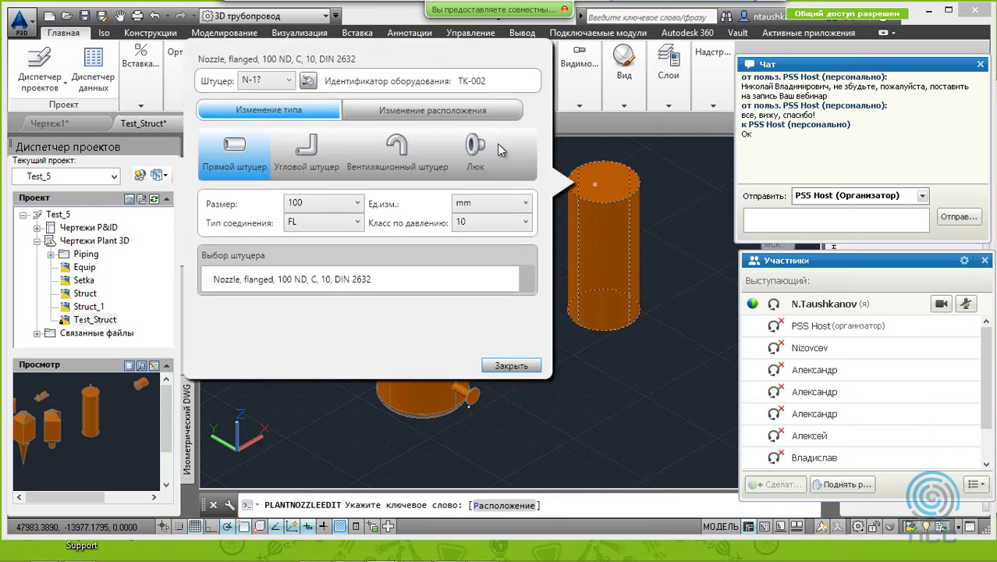
left_click(518, 367)
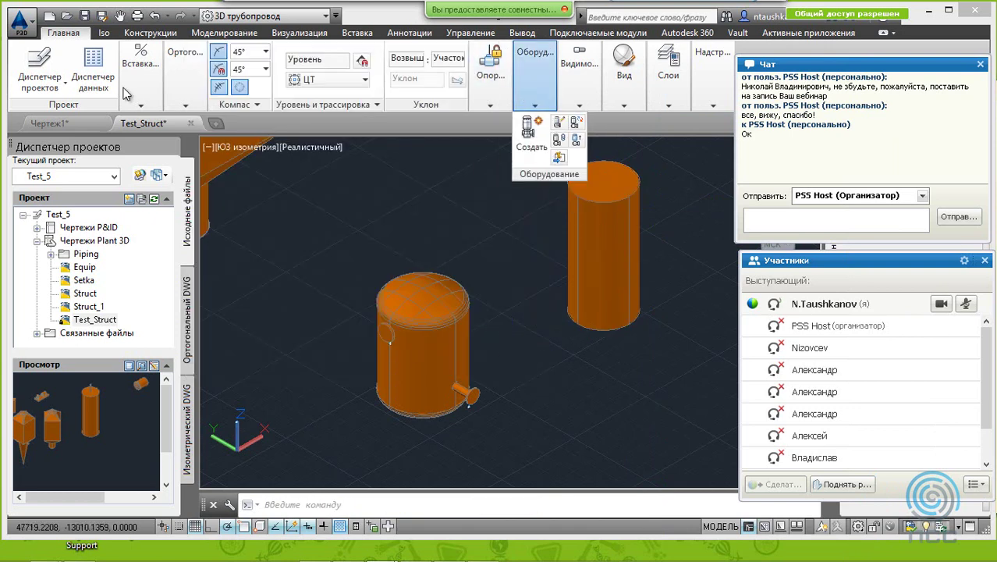
Step: Draw a small Моделирование cylinder centred on the top of the tall vessel
left_click(195, 38)
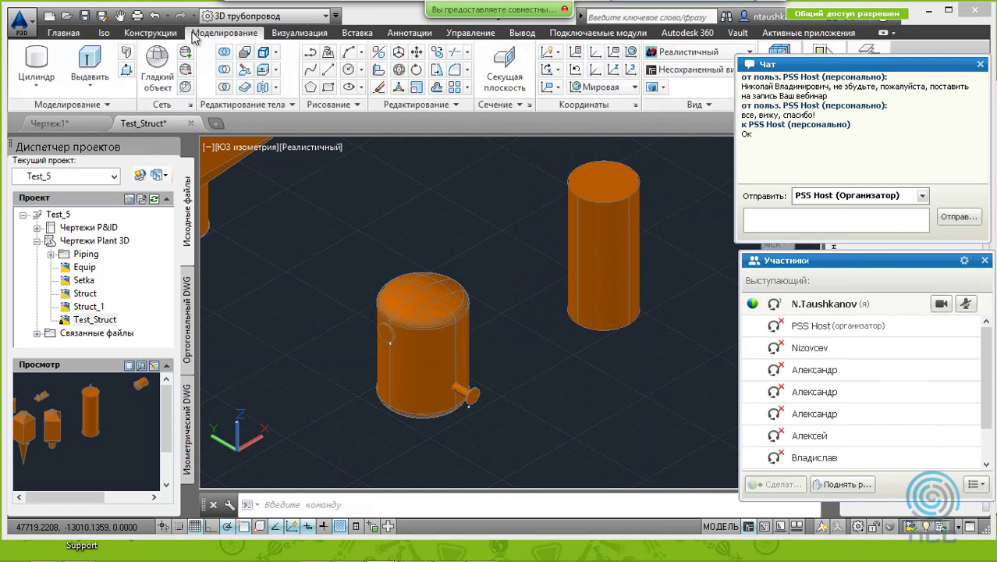
left_click(36, 66)
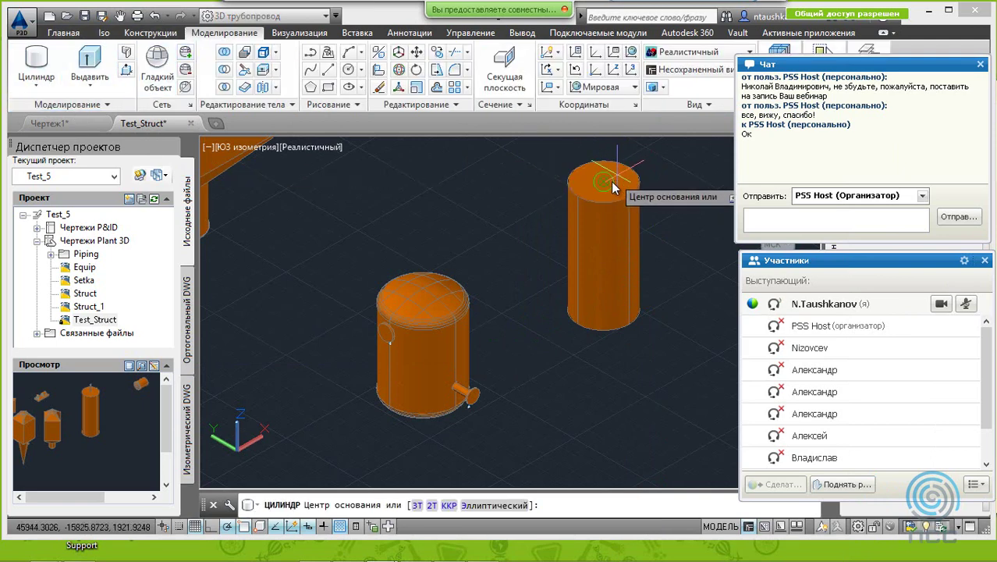
left_click(609, 182)
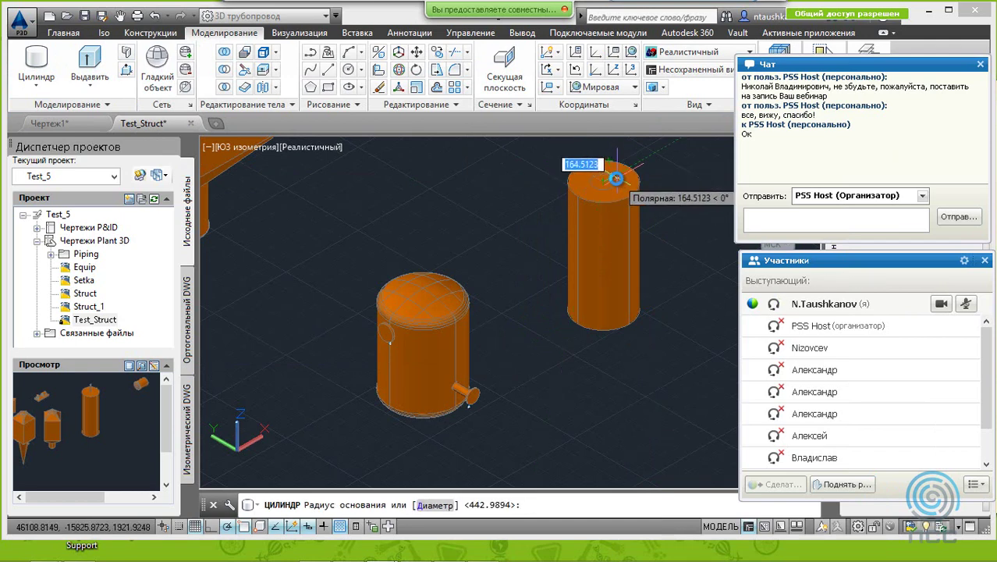
left_click(615, 173)
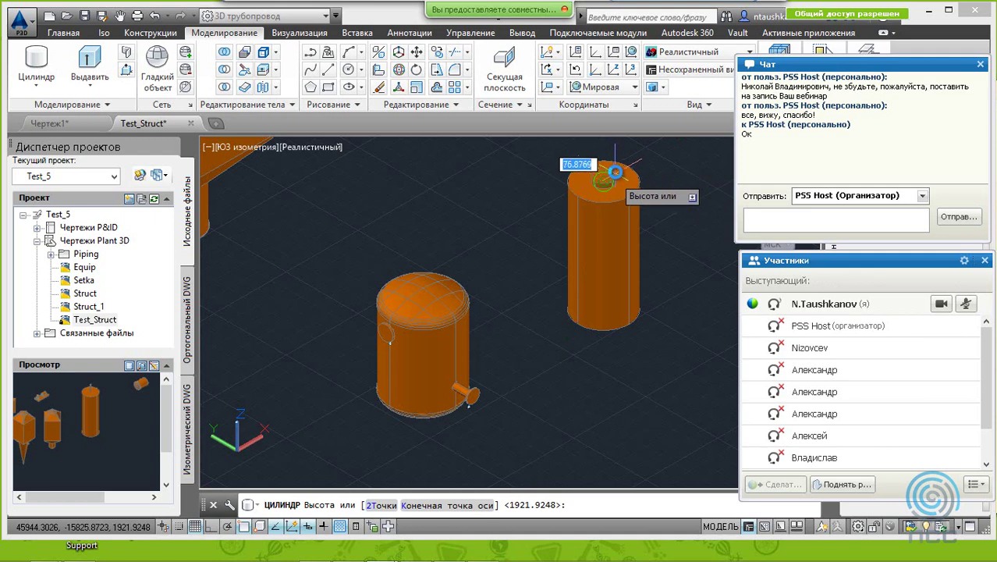
left_click(629, 151)
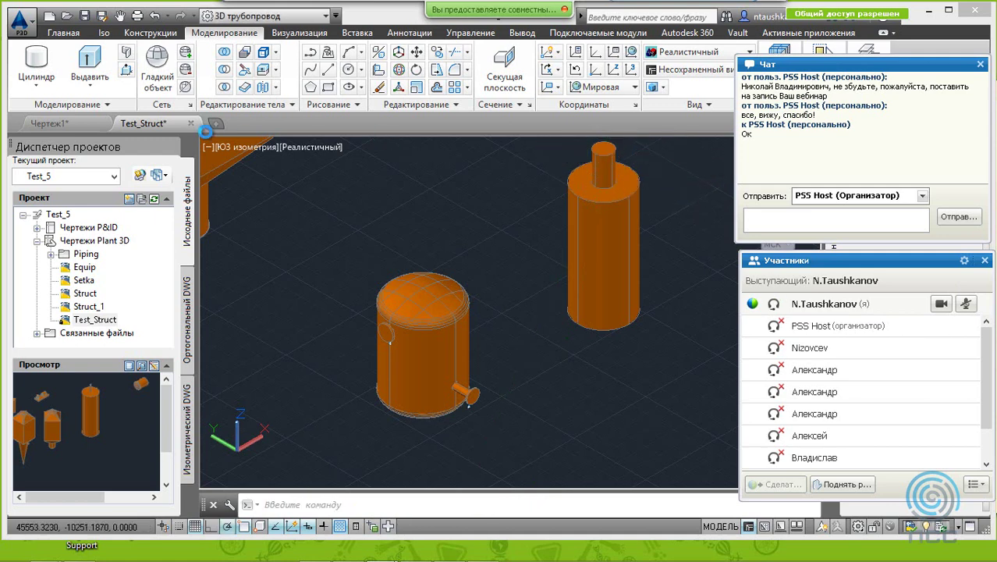
Step: Draw another cylinder with the default radius on the small cylinder's top
right_click(562, 168)
left_click(593, 170)
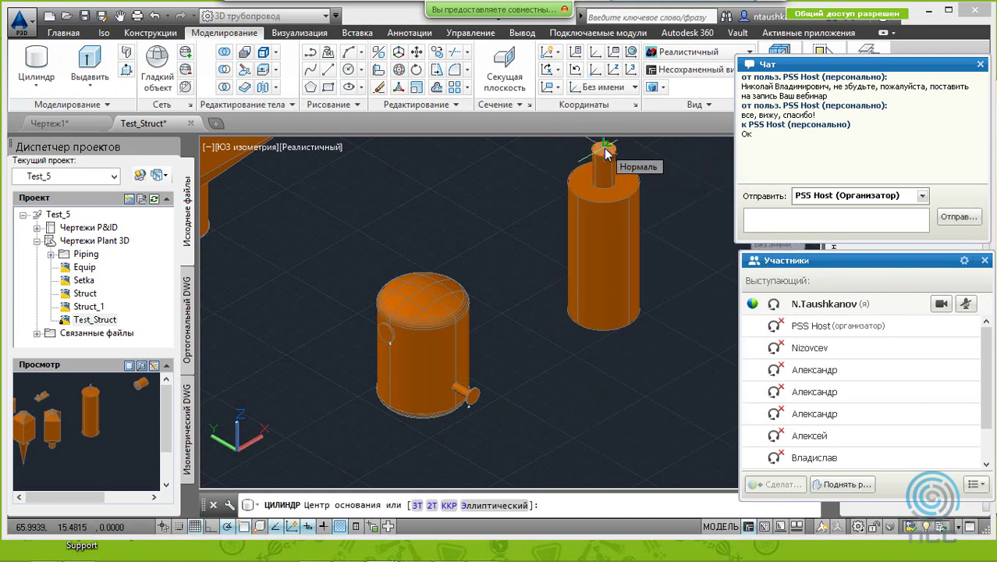
left_click(603, 150)
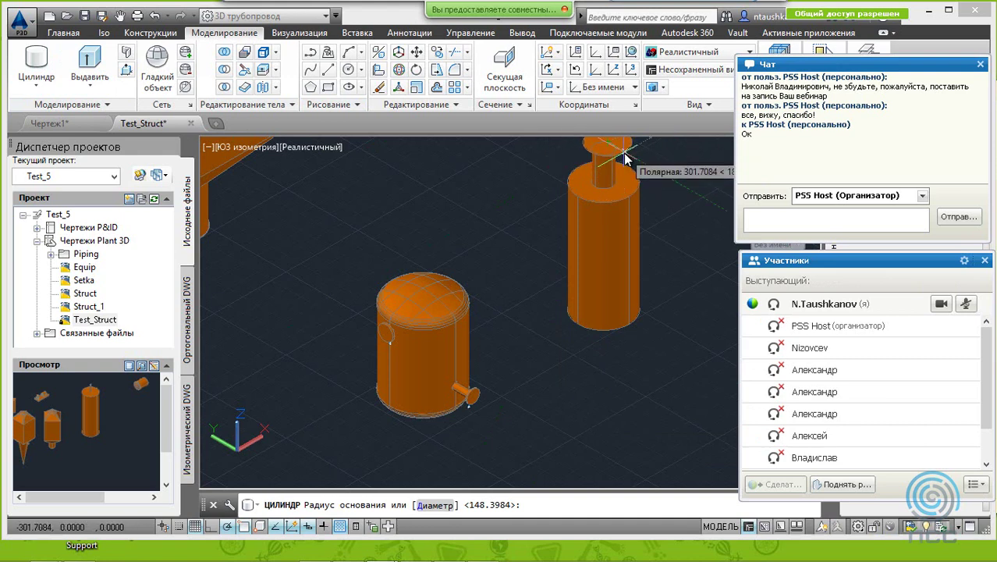
right_click(639, 154)
left_click(675, 164)
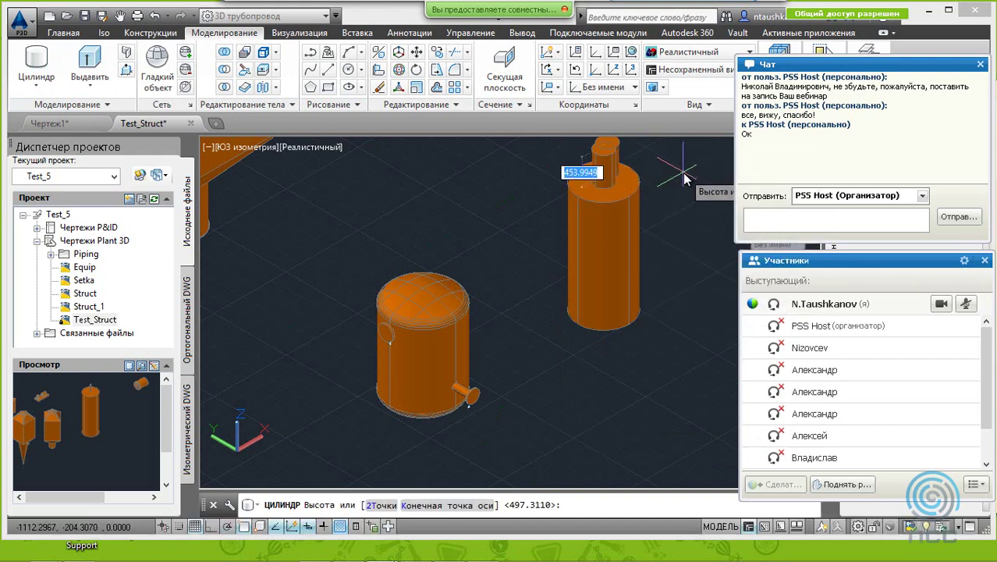
left_click(620, 147)
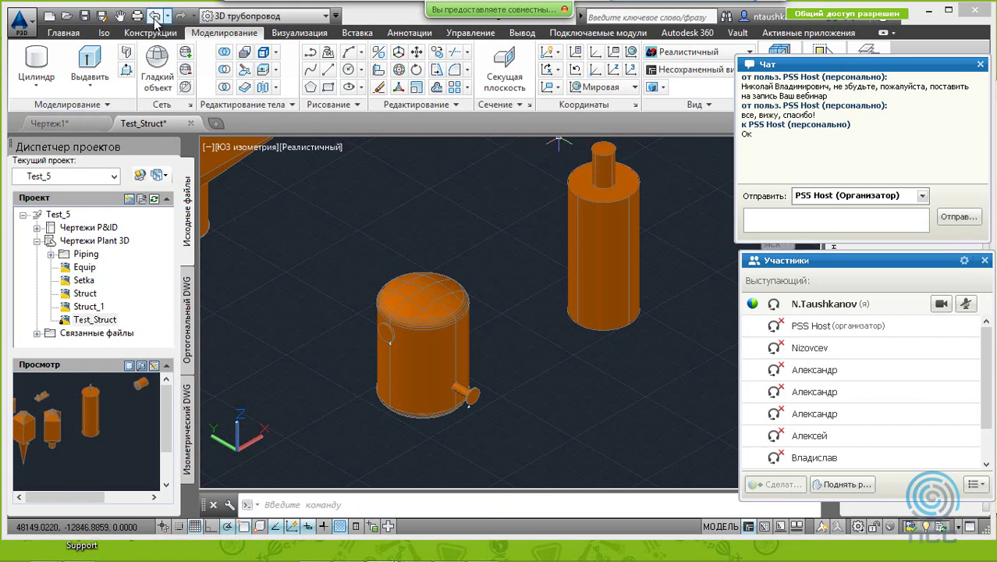
Step: Draw a wide, short cap cylinder snapped to the centre of the small cylinder's top
left_click(120, 16)
left_click_drag(515, 140, 438, 267)
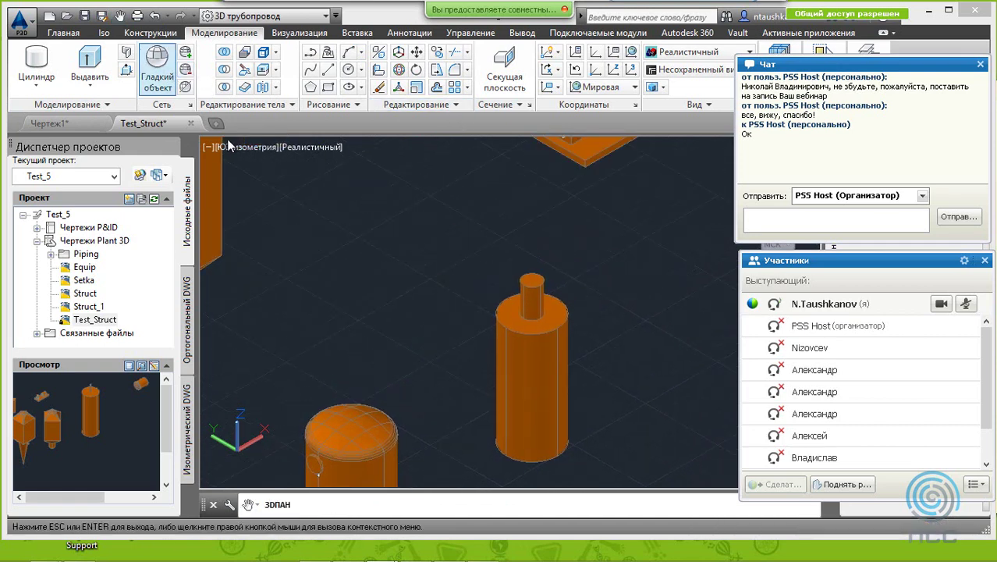
scroll(395, 283, "up", 2)
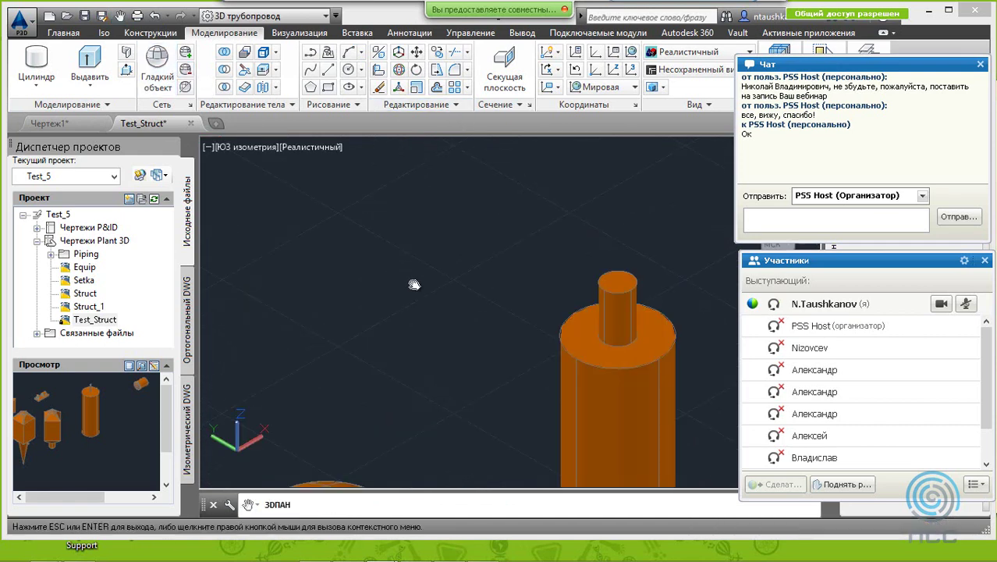
left_click(39, 70)
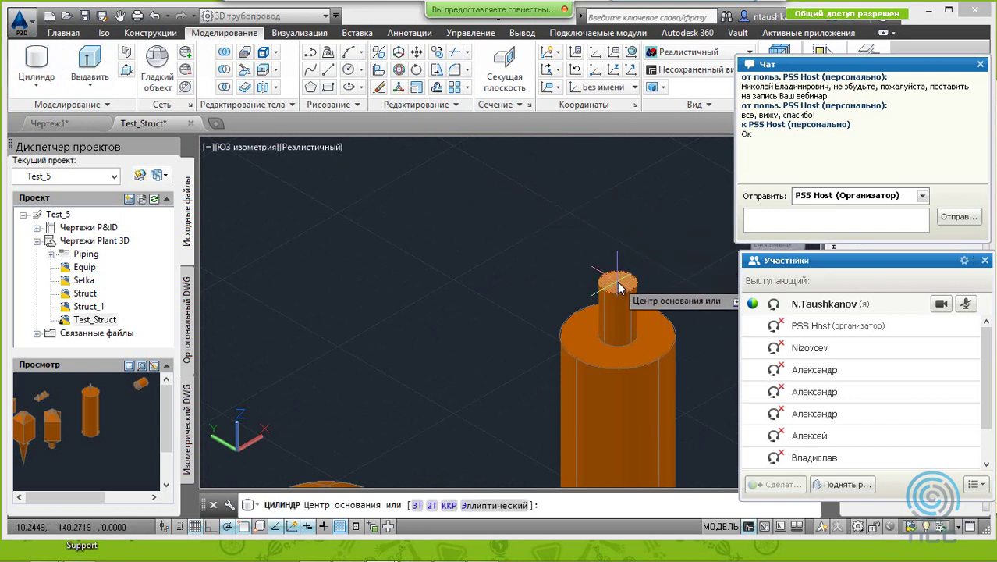
right_click(618, 289, "shift")
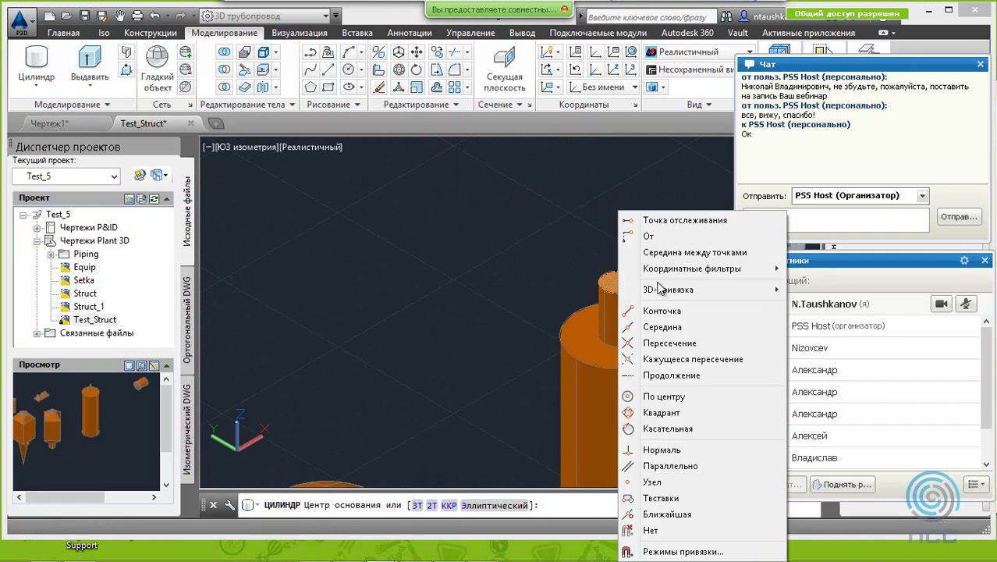
left_click(680, 395)
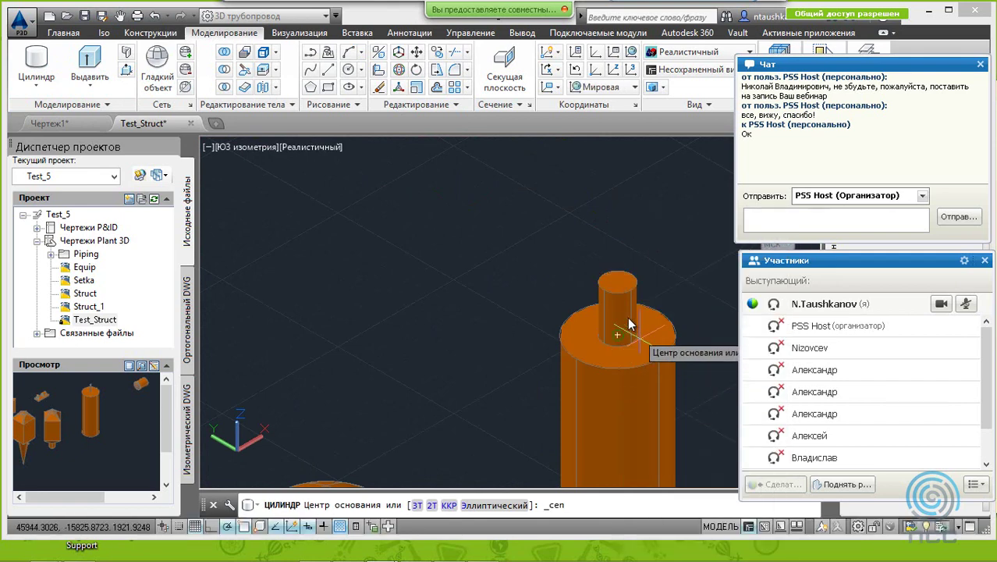
left_click(617, 277)
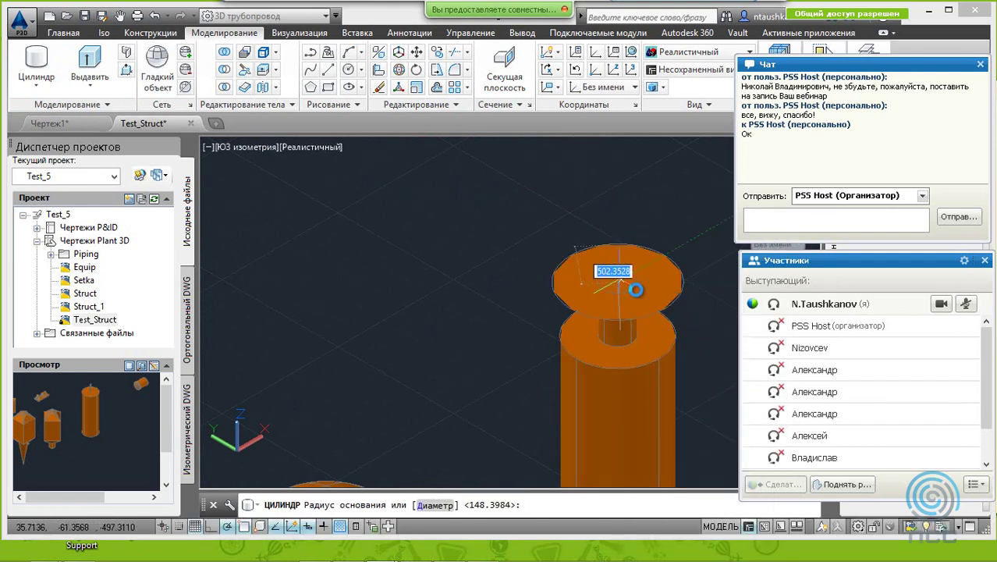
left_click(652, 282)
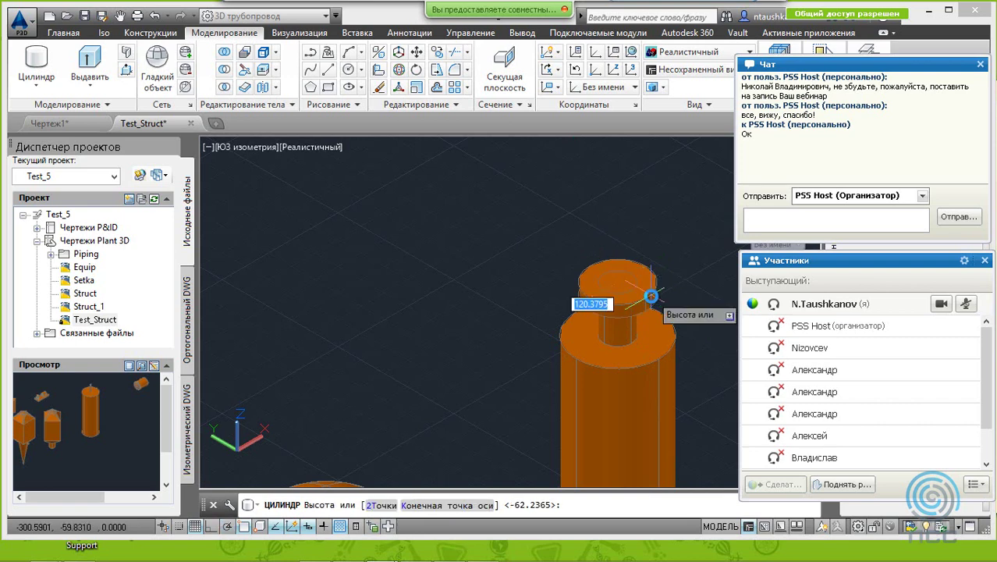
left_click(651, 297)
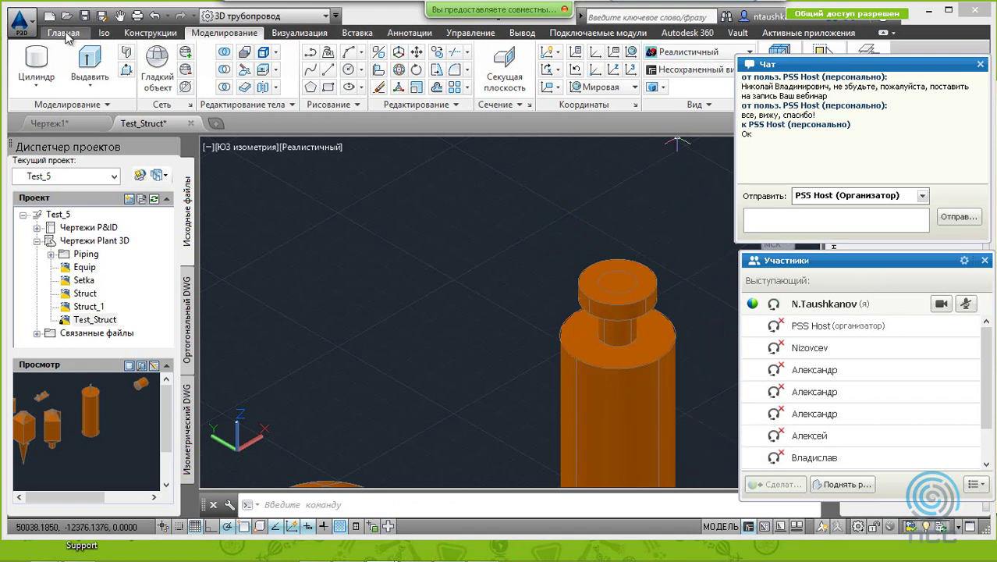
Step: Attach the top cylinders to TK-002, then open its nozzle's edit settings
left_click(69, 34)
mouse_move(535, 75)
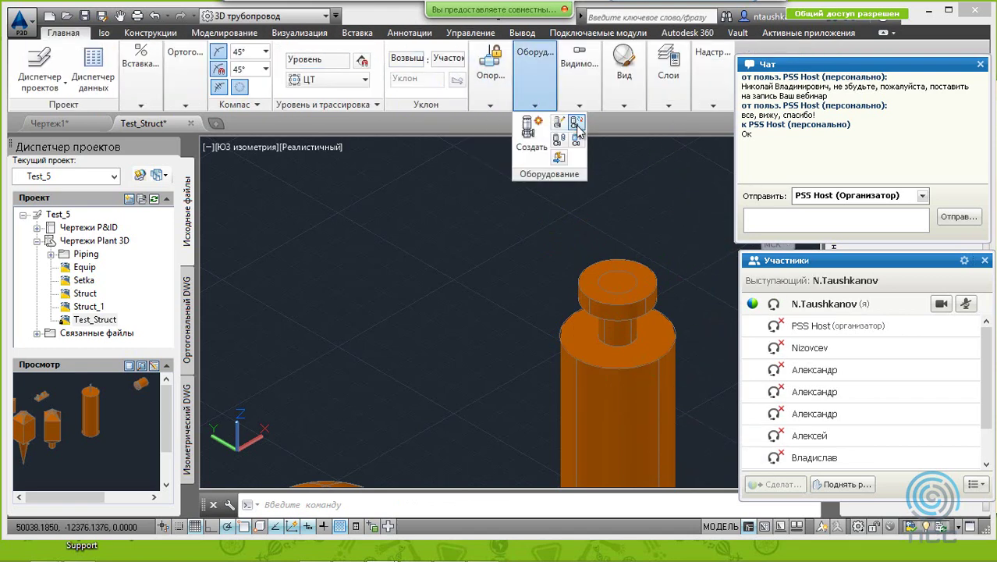
left_click(576, 125)
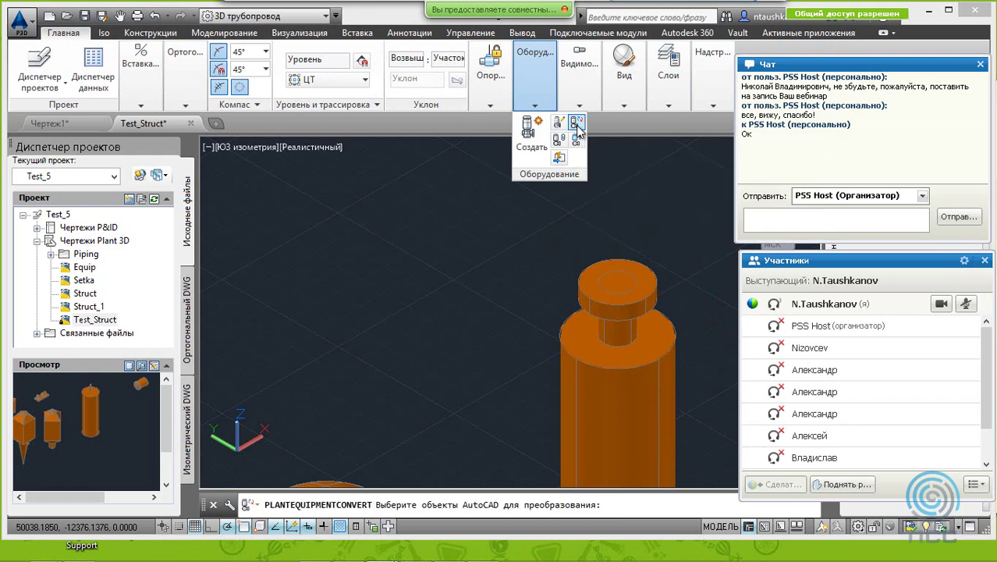
left_click(563, 139)
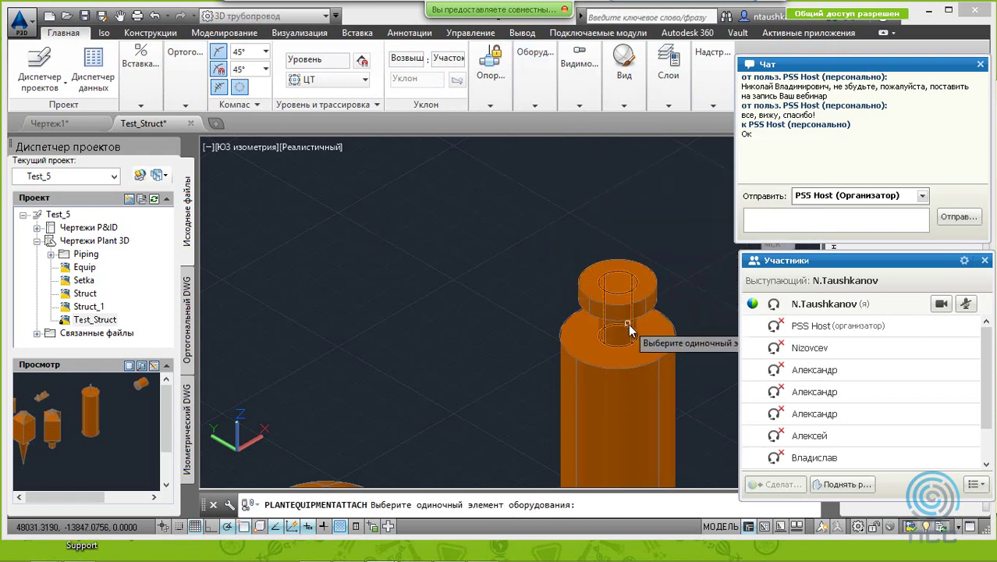
left_click(643, 373)
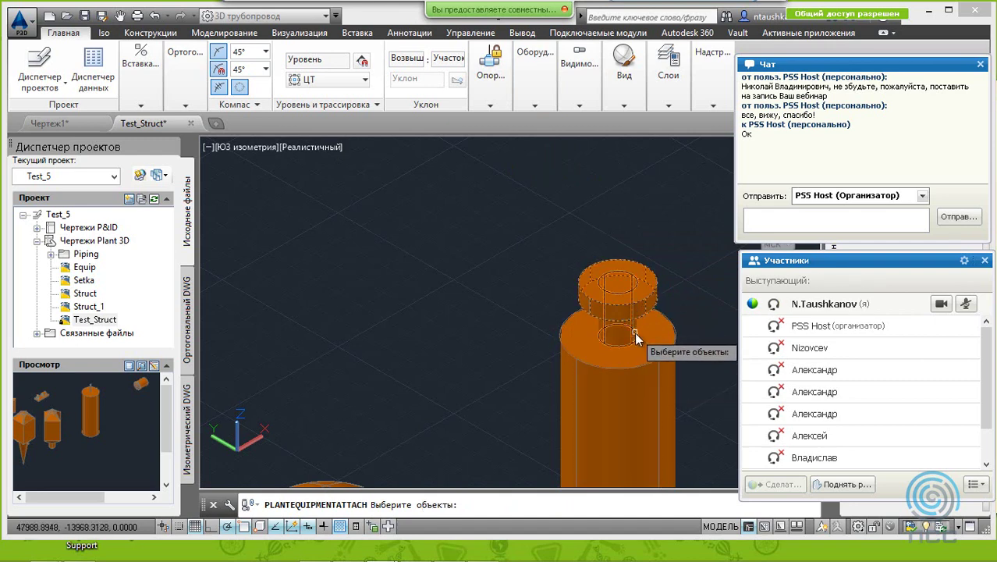
left_click(600, 287)
key("Return")
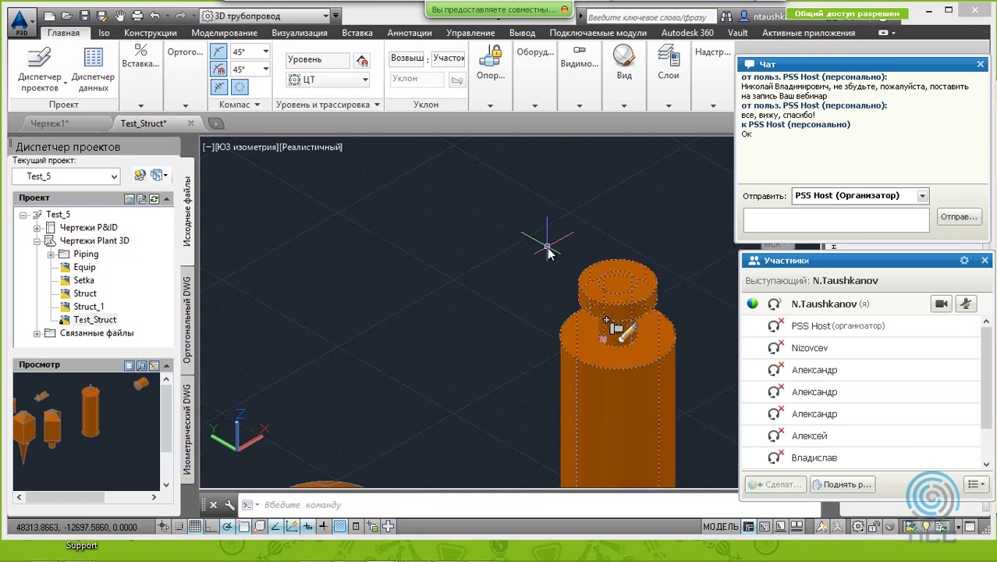
left_click(632, 356)
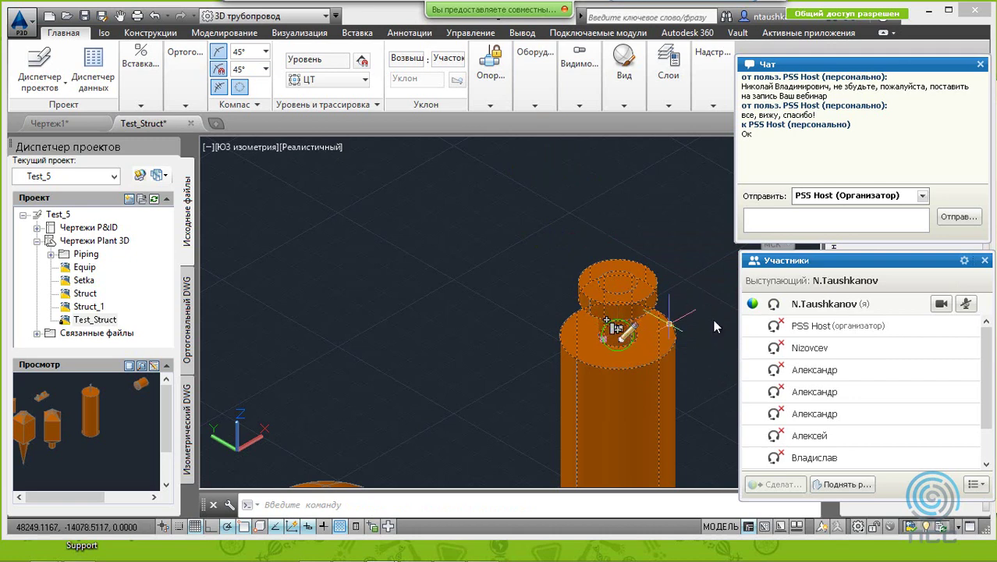
left_click(623, 331)
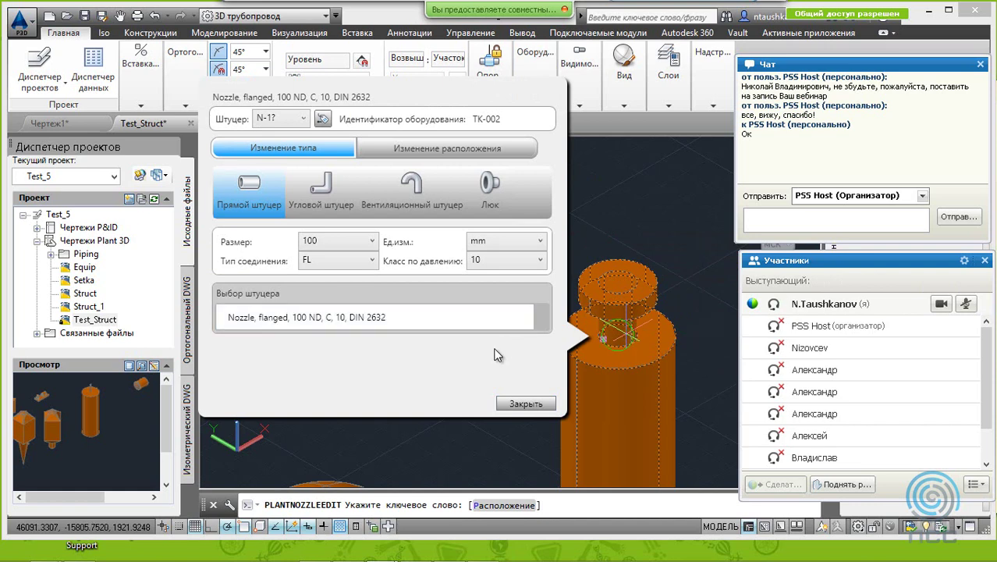
Step: Close the nozzle settings and abandon the vessel reselection with an empty window
left_click(528, 403)
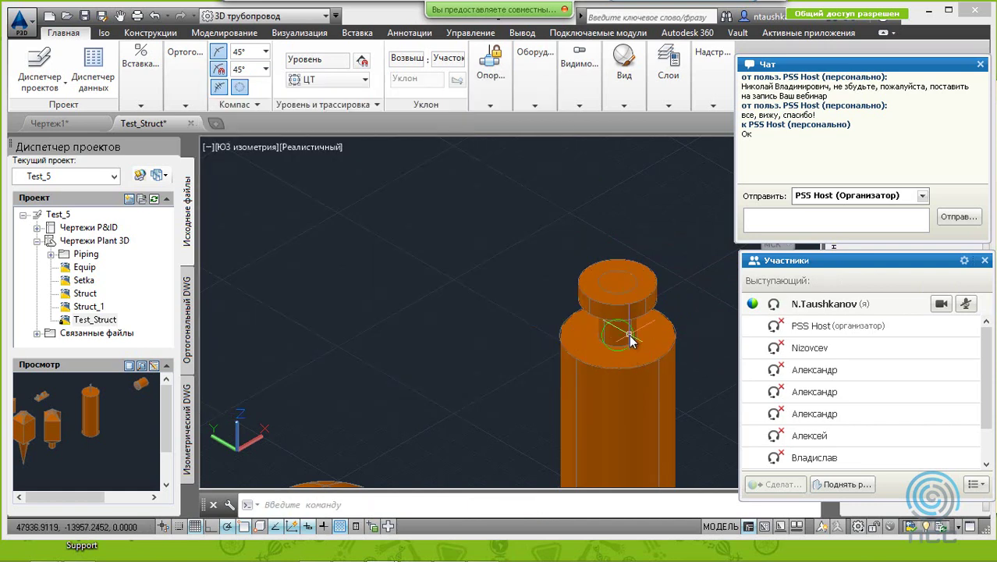
left_click(638, 337)
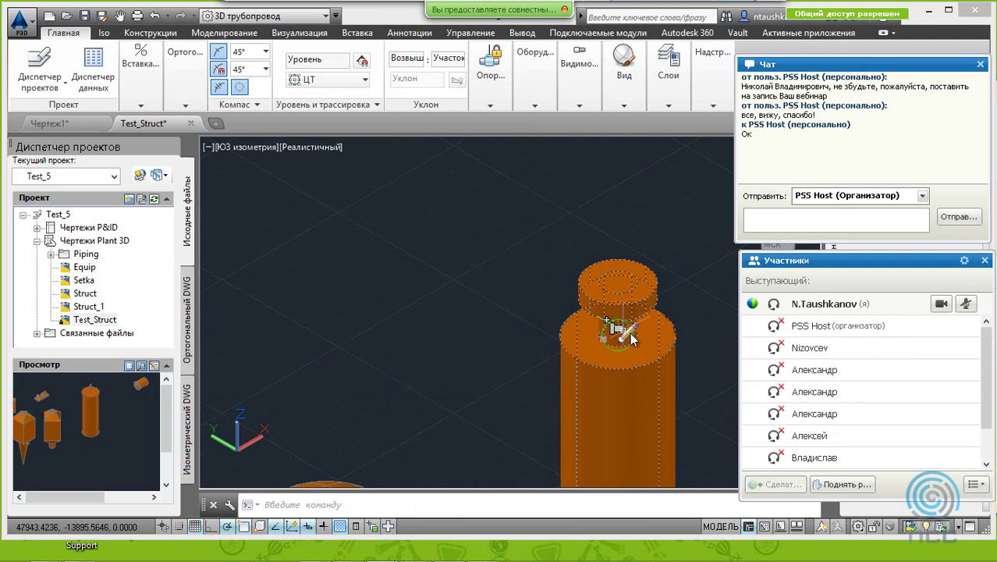
right_click(632, 336, "shift")
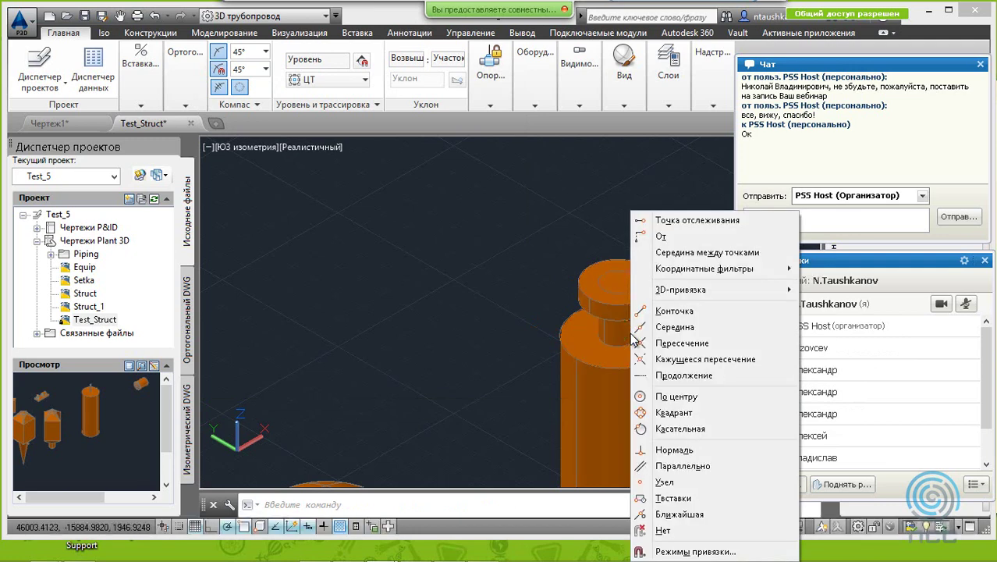
left_click(682, 175)
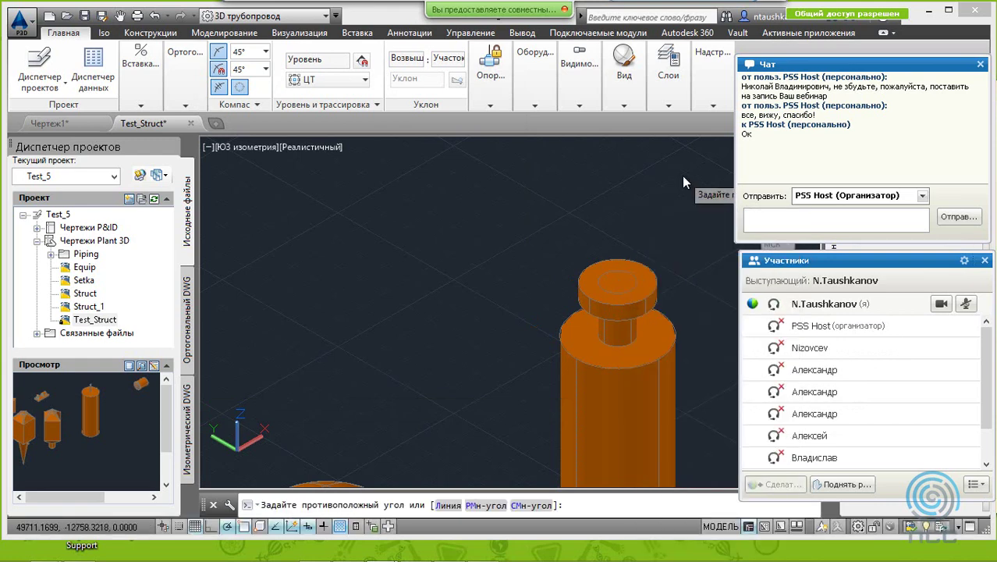
left_click(441, 165)
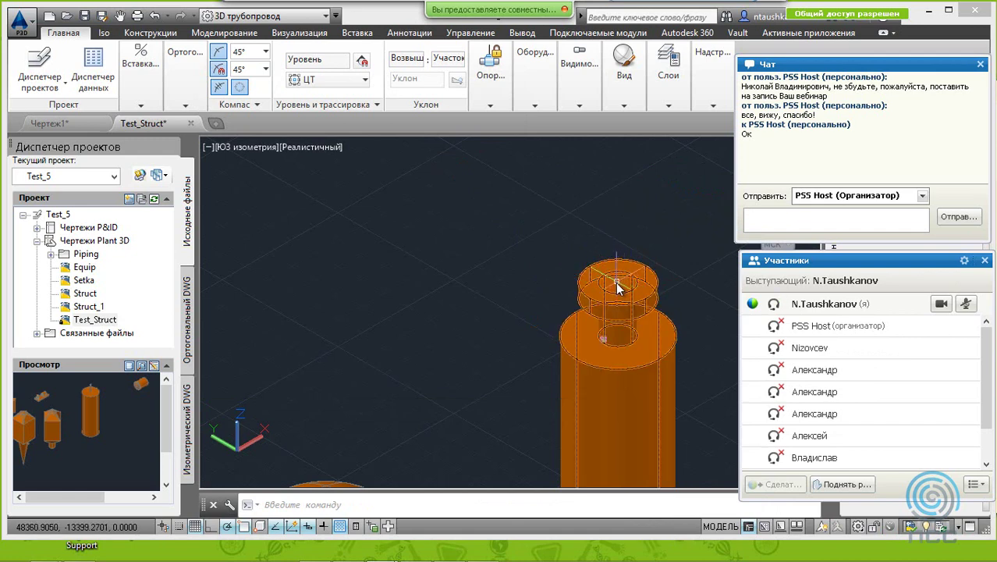
mouse_move(616, 285)
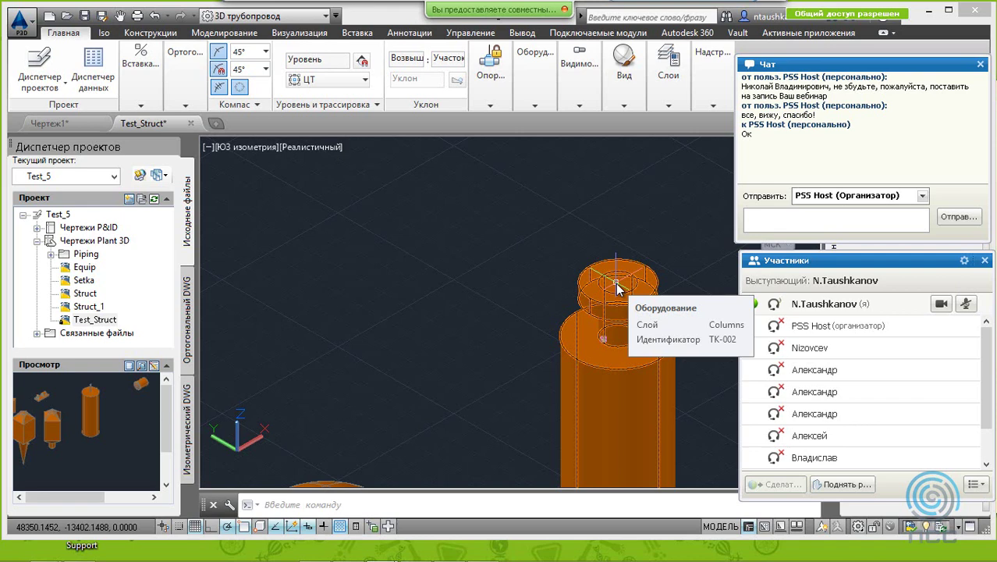
Step: Choose Насос_millMax_16x14_7515.adsk for Inventor import as equipment
scroll(608, 280, "down", 5)
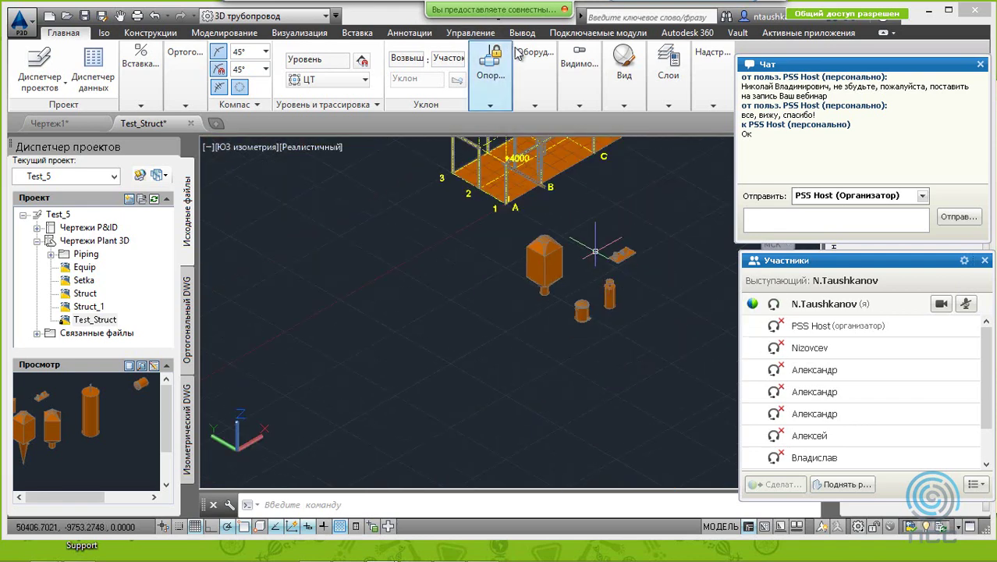
left_click(537, 86)
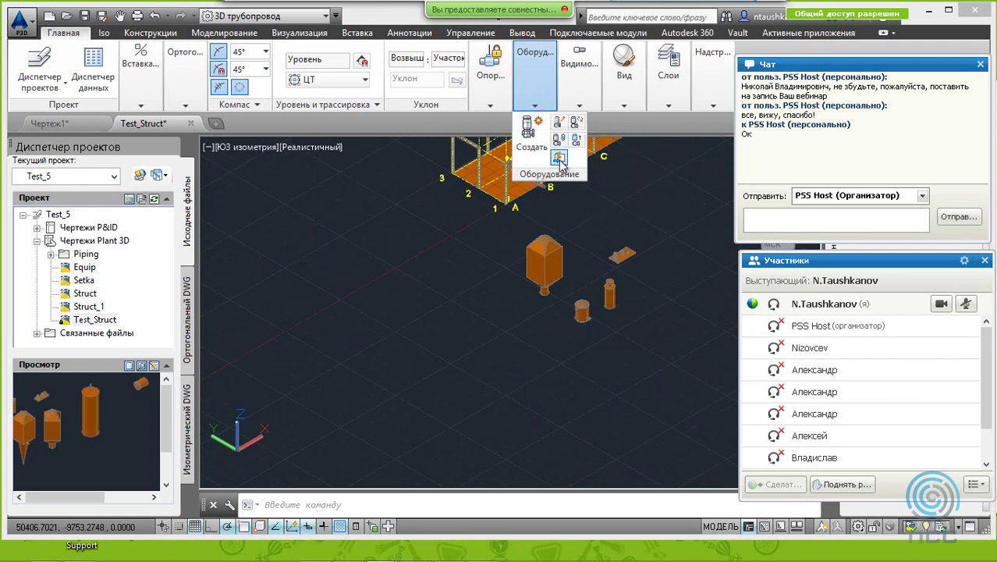
left_click(559, 160)
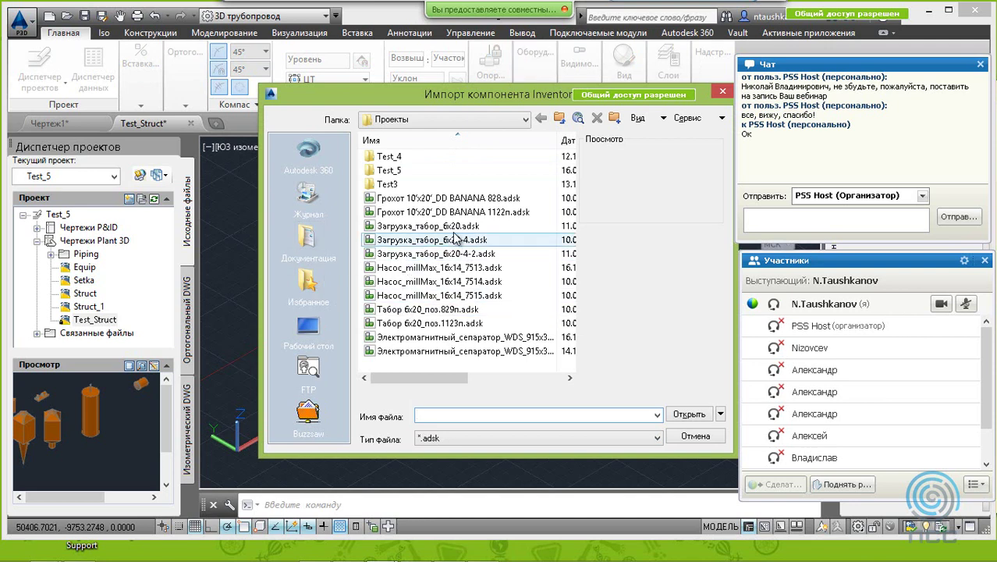
left_click(405, 296)
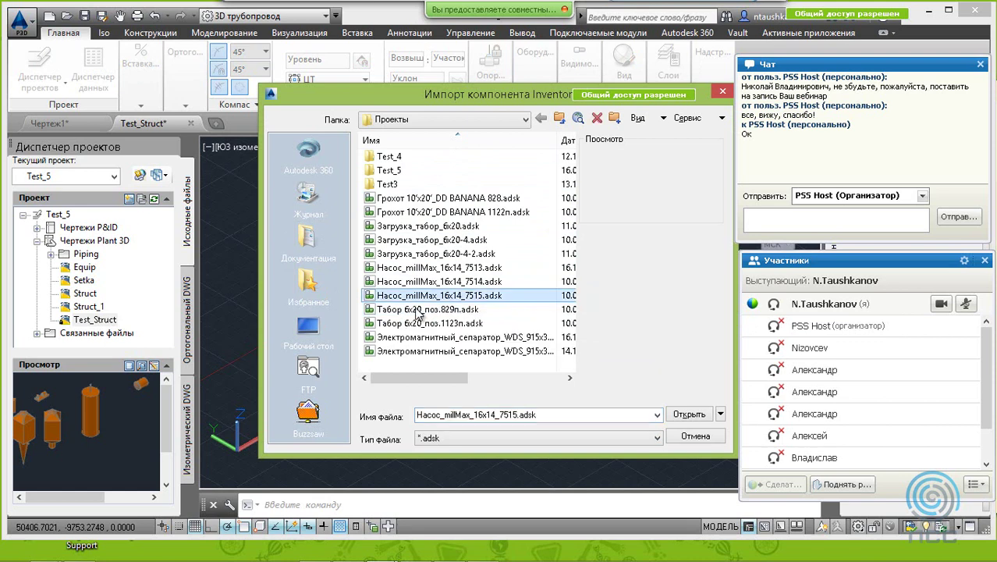
left_click(689, 414)
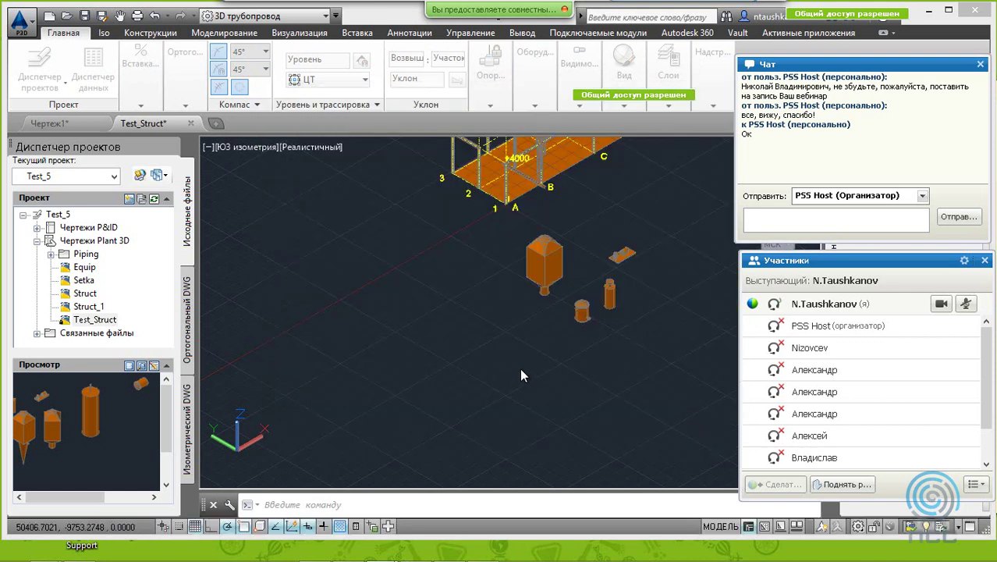
Step: Place the pump, keep its rotation, and classify it as Насос
left_click(460, 357)
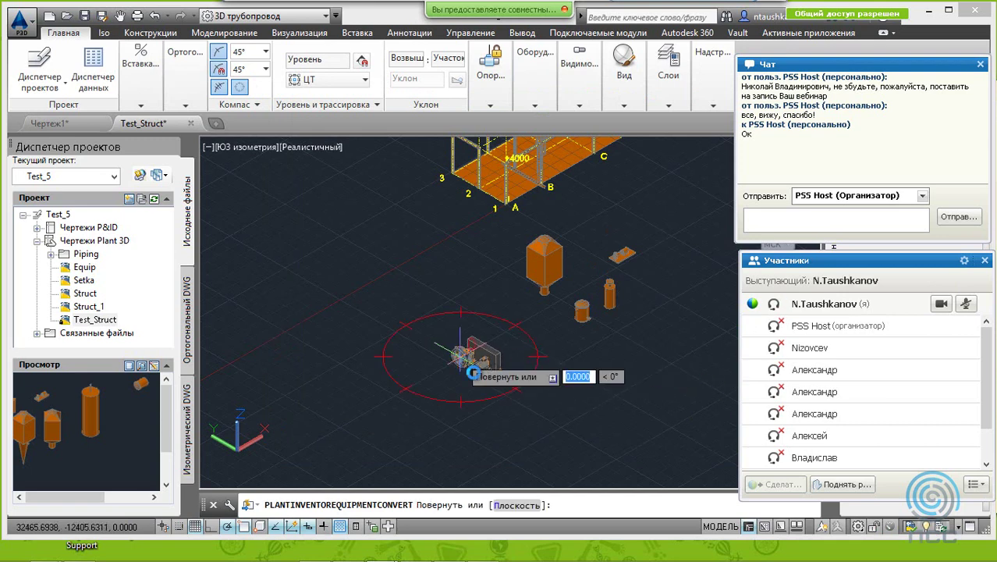
left_click(343, 269)
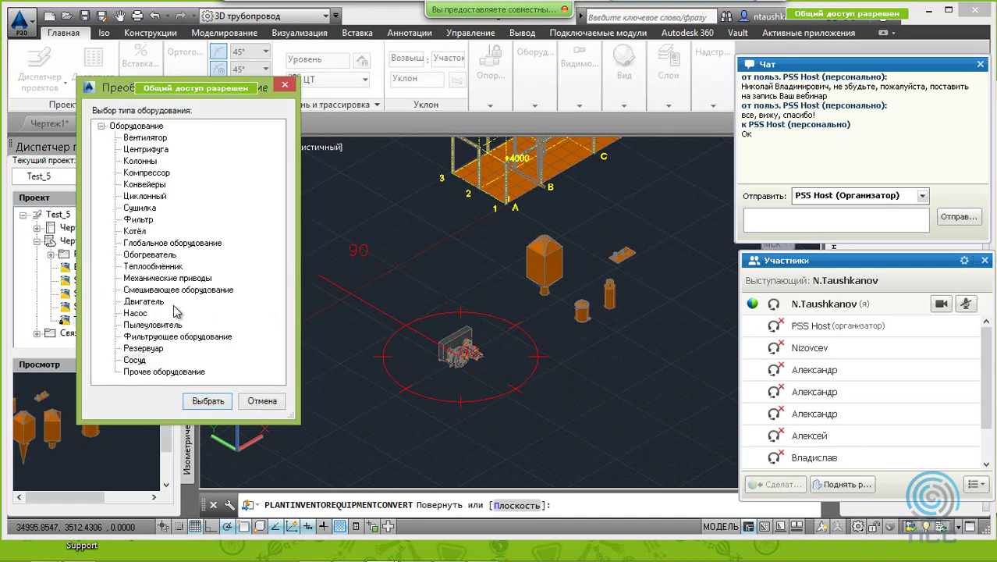
left_click(135, 314)
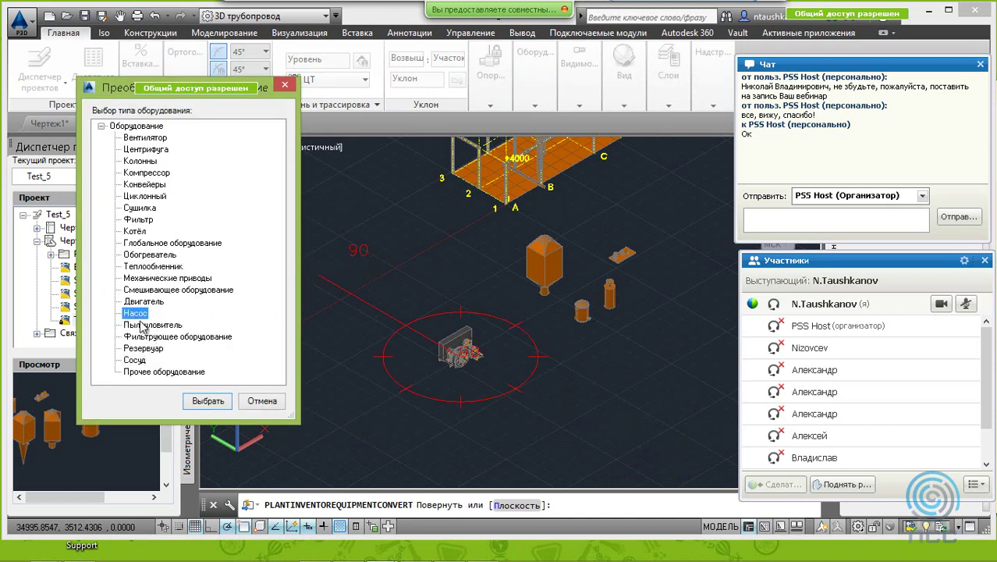
left_click(205, 401)
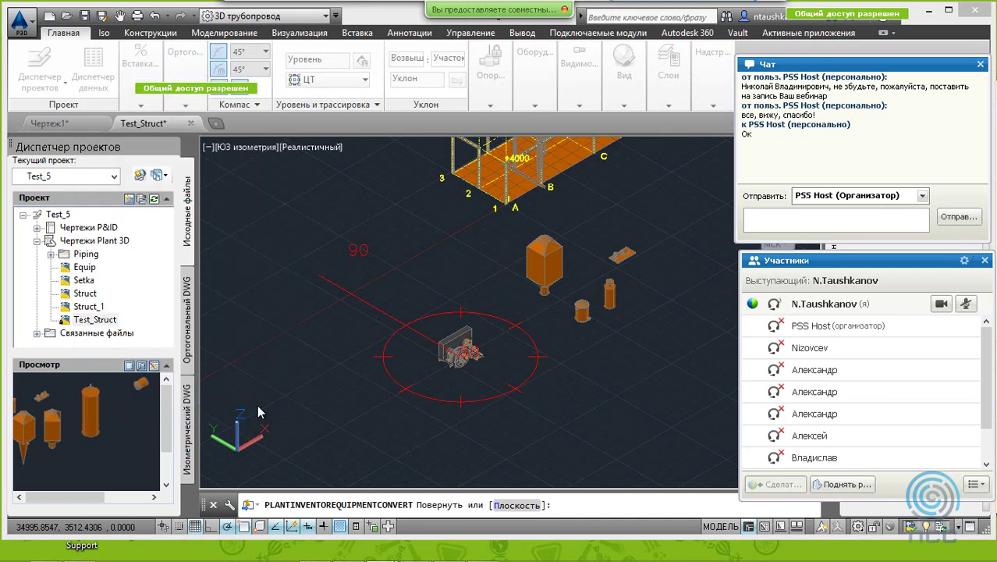
Step: Select the new pump and zoom and pan to view the whole pump assembly
left_click(449, 356)
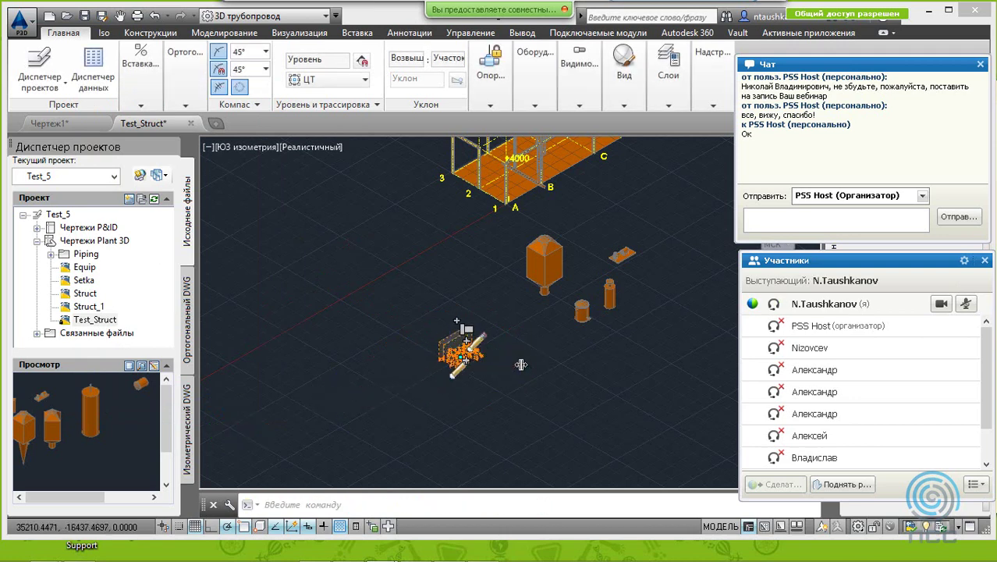
scroll(512, 367, "up", 2)
scroll(443, 350, "up", 2)
scroll(443, 350, "up", 3)
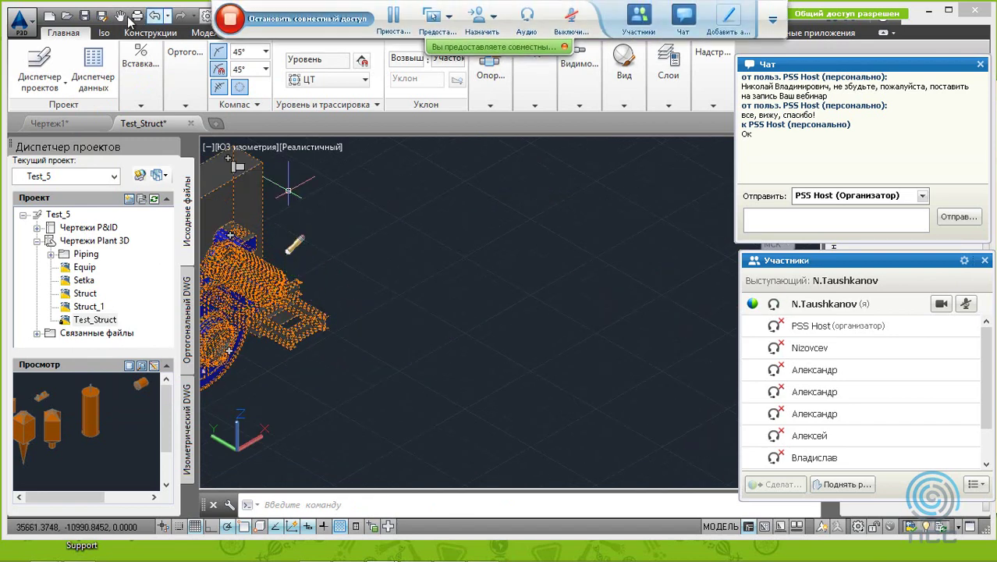
middle_click_drag(345, 205, 527, 237)
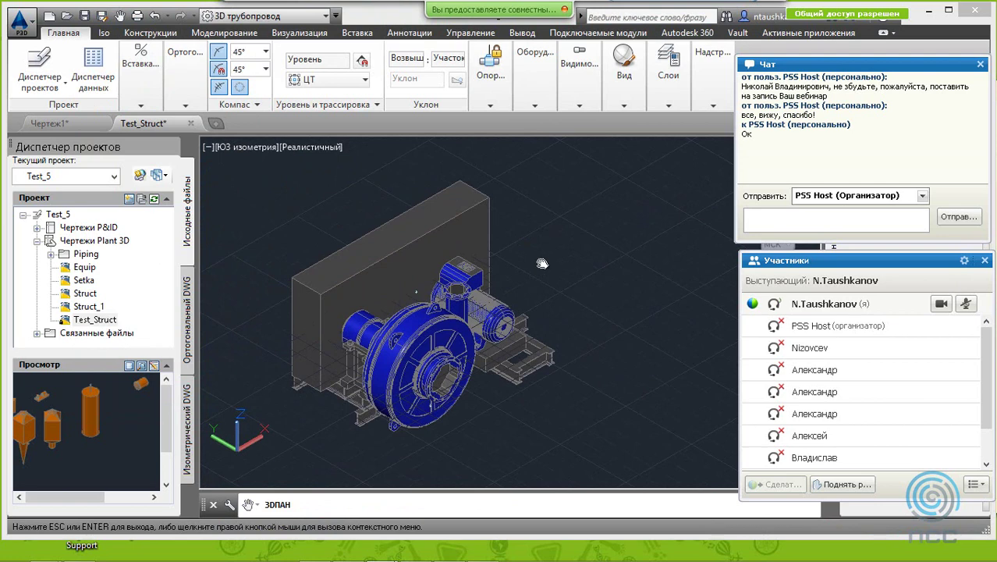
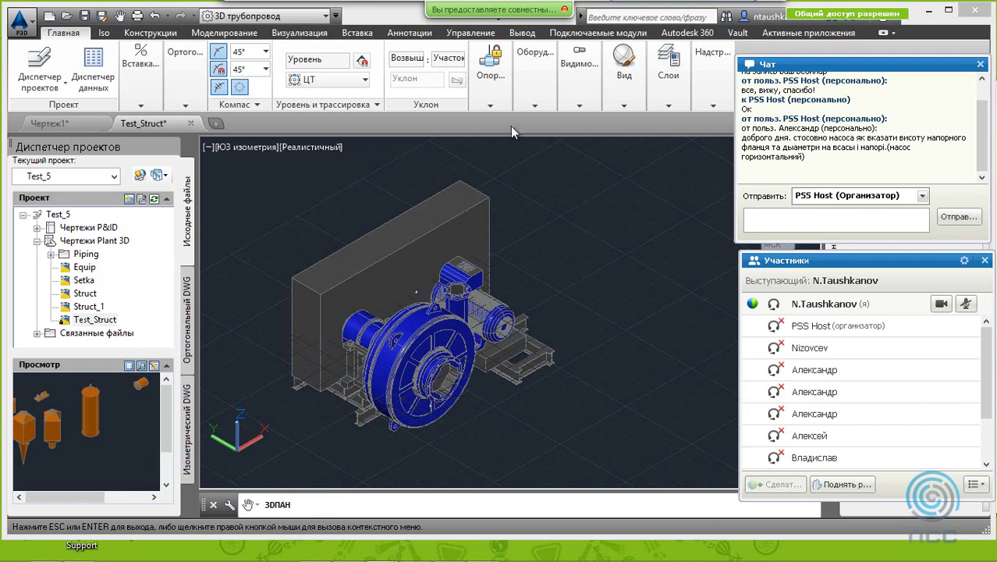
Step: Zoom out and 3D-pan until the steel frame, vessels and pump are all visible, then exit pan
scroll(467, 230, "down", 3)
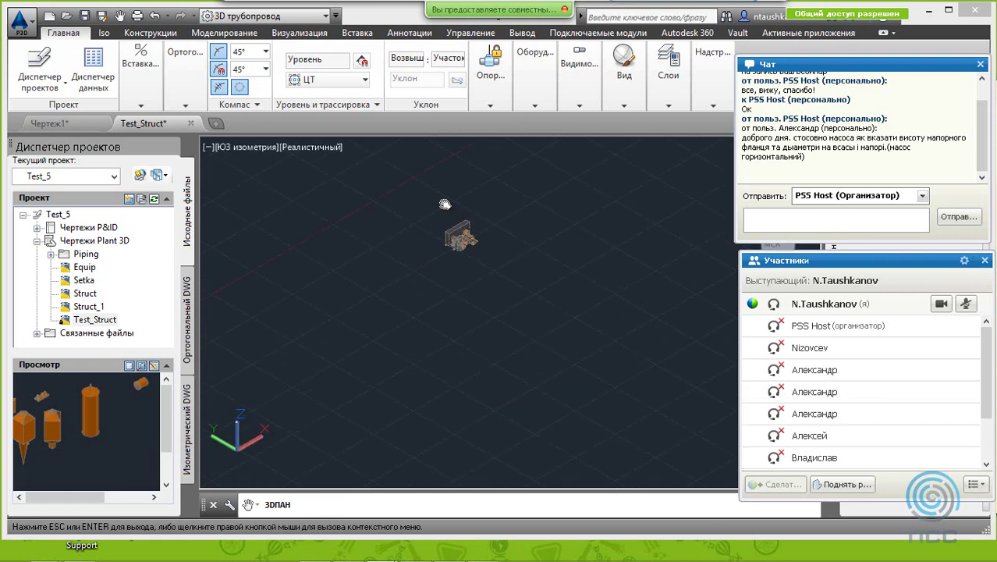
left_click(119, 16)
mouse_move(446, 187)
left_mouse_down()
mouse_move(380, 416)
mouse_move(621, 279)
mouse_move(474, 309)
left_mouse_up()
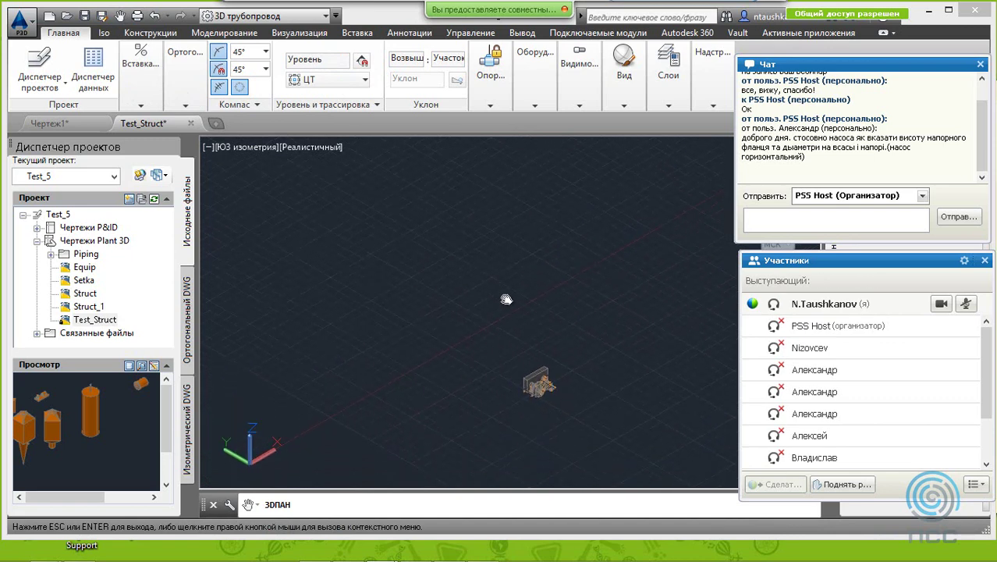
scroll(473, 310, "down", 3)
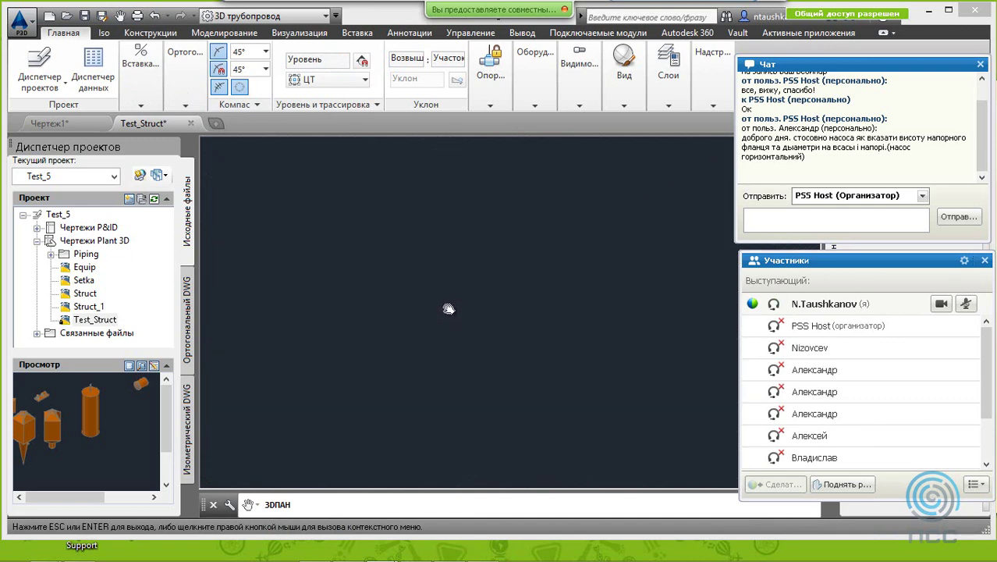
scroll(449, 286, "up", 2)
scroll(448, 287, "up", 1)
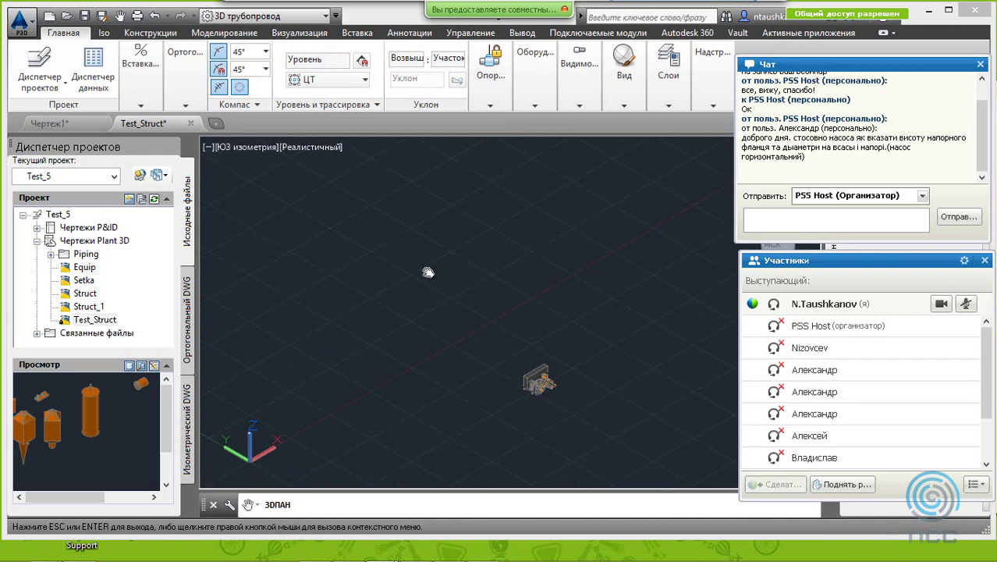
right_click(428, 278)
left_click(476, 280)
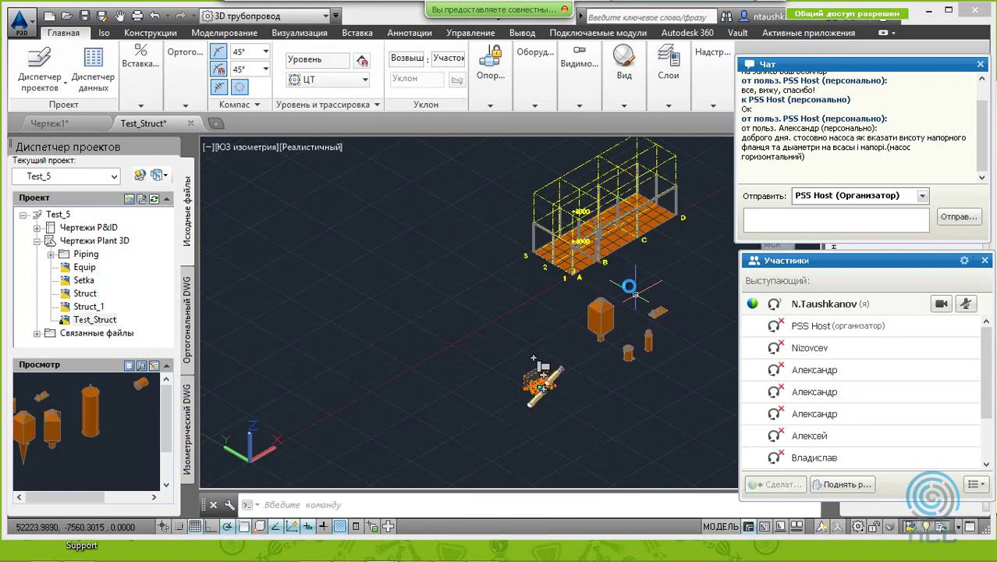
Step: Show the Оборудование table in the Data Manager, listing P-007, TK-002, K-002 and other equipment
left_click(141, 70)
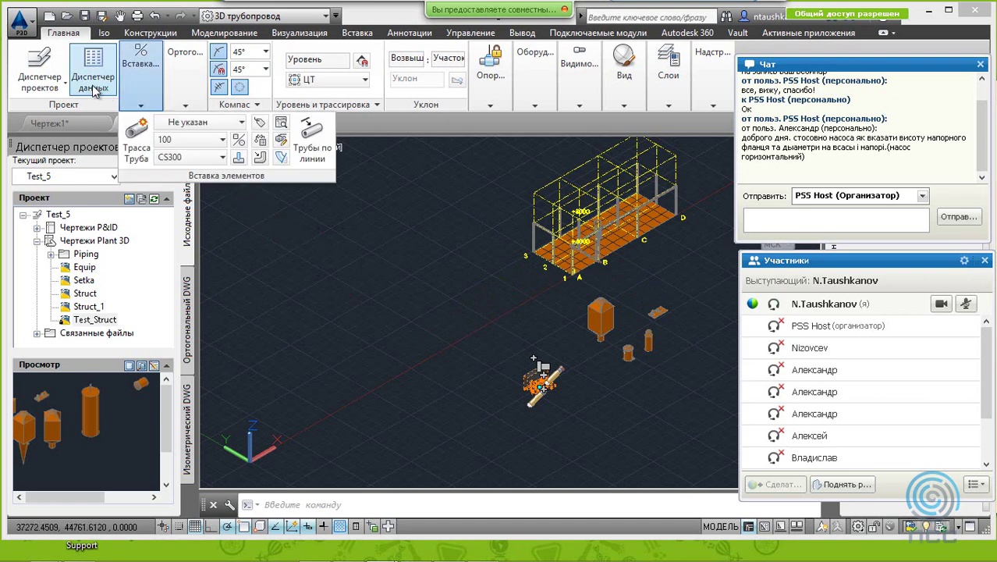
left_click(94, 88)
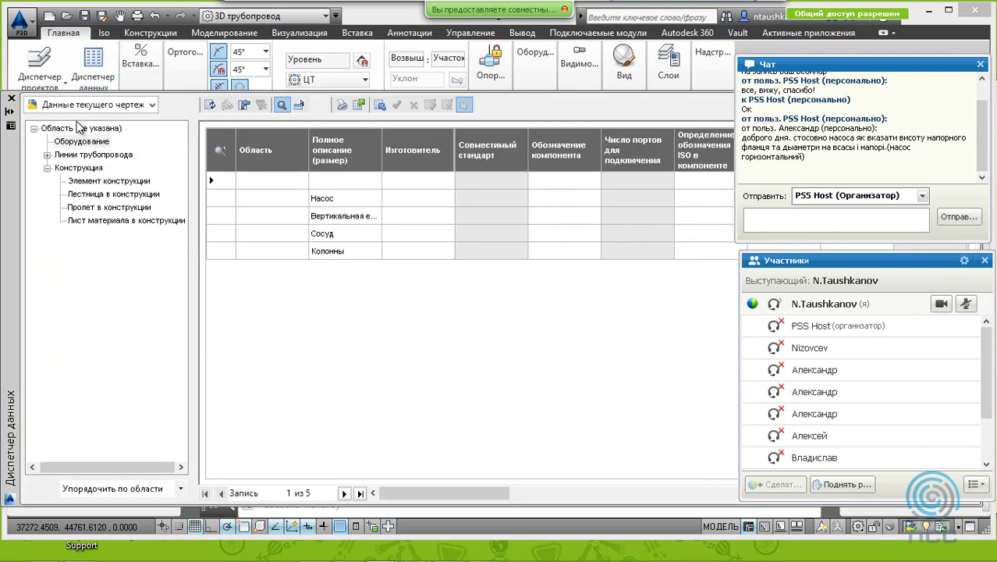
left_click(80, 146)
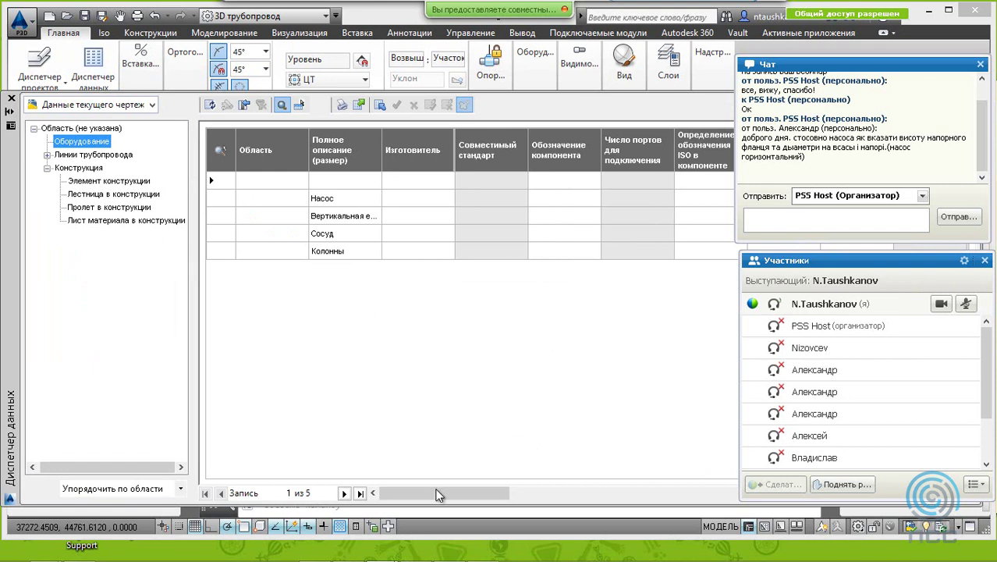
left_click_drag(440, 496, 466, 498)
mouse_move(485, 497)
left_mouse_down()
mouse_move(769, 561)
mouse_move(866, 561)
left_mouse_up()
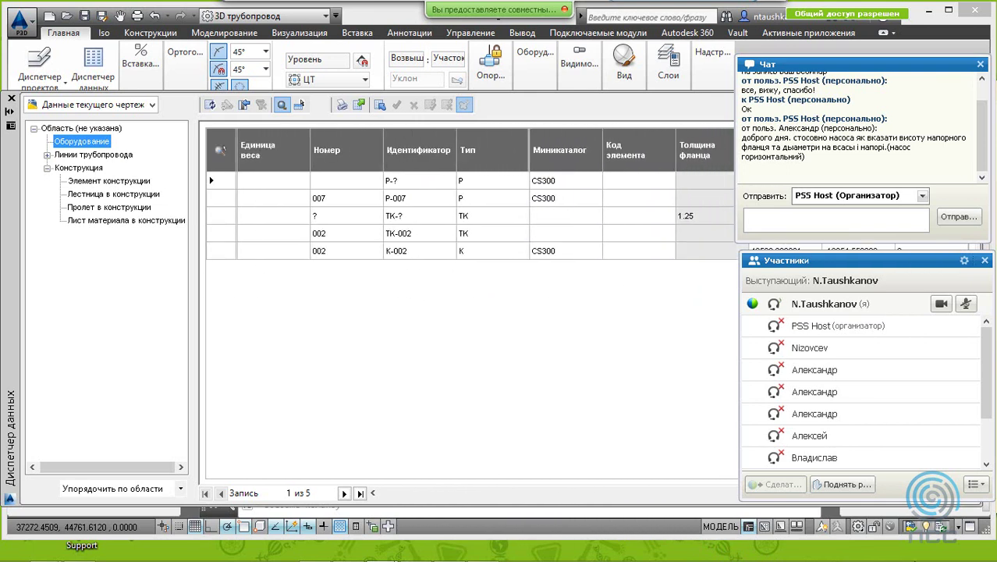
left_click(603, 257)
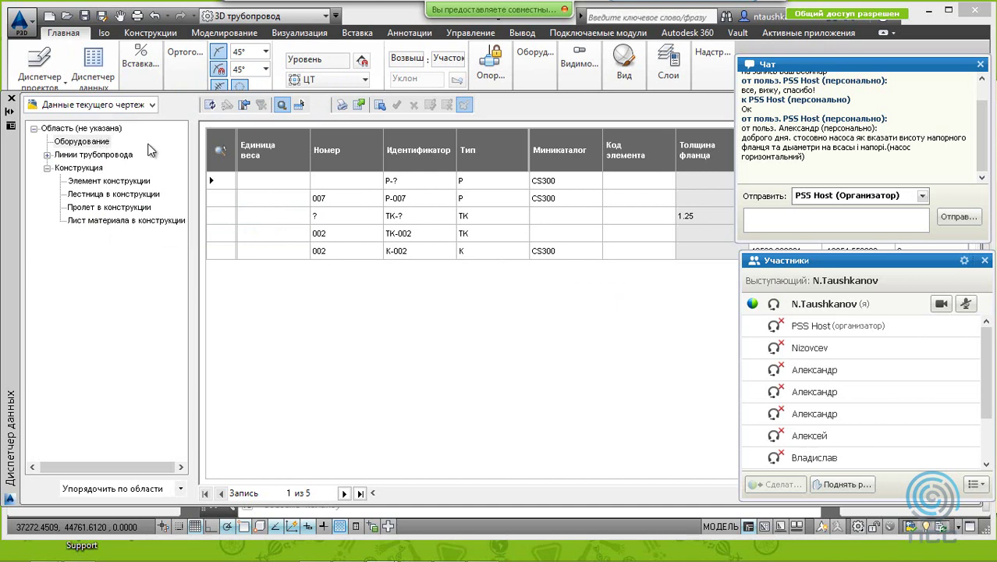
left_click(148, 144)
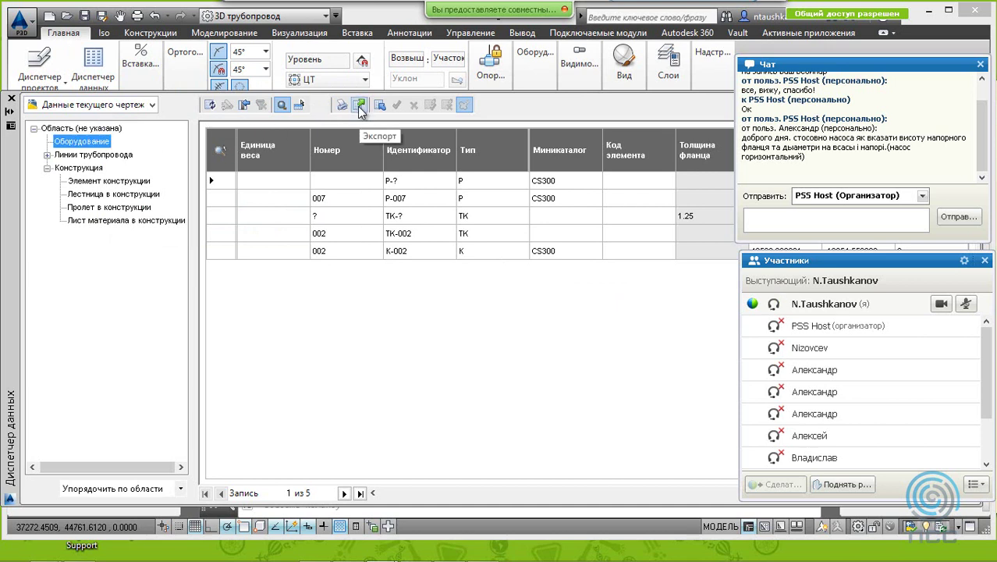
Step: Target the equipment export at Plant3D\Проекты\Test_5\Report as Данные текущего чертежа-Оборудование.xls
left_click(359, 107)
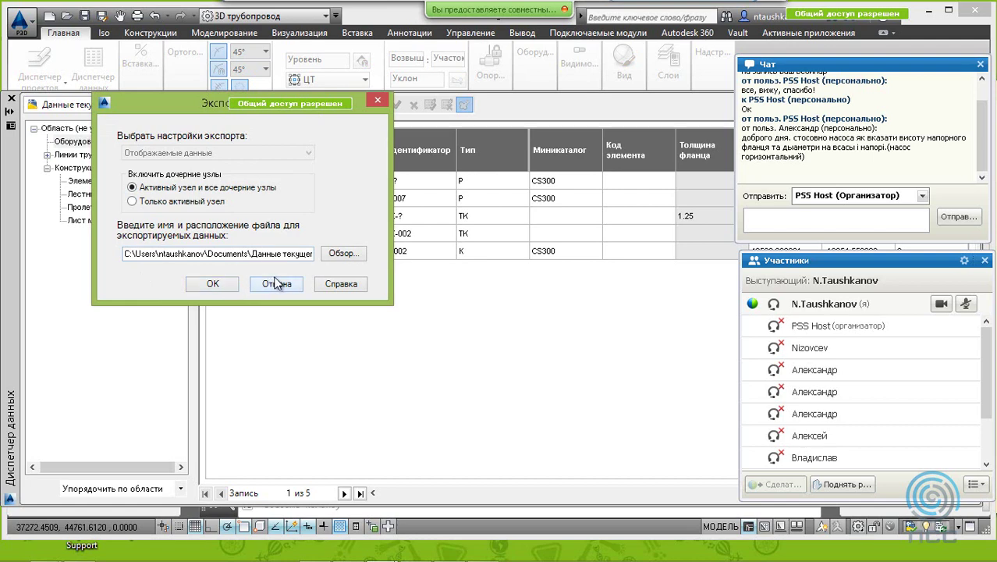
left_click(341, 254)
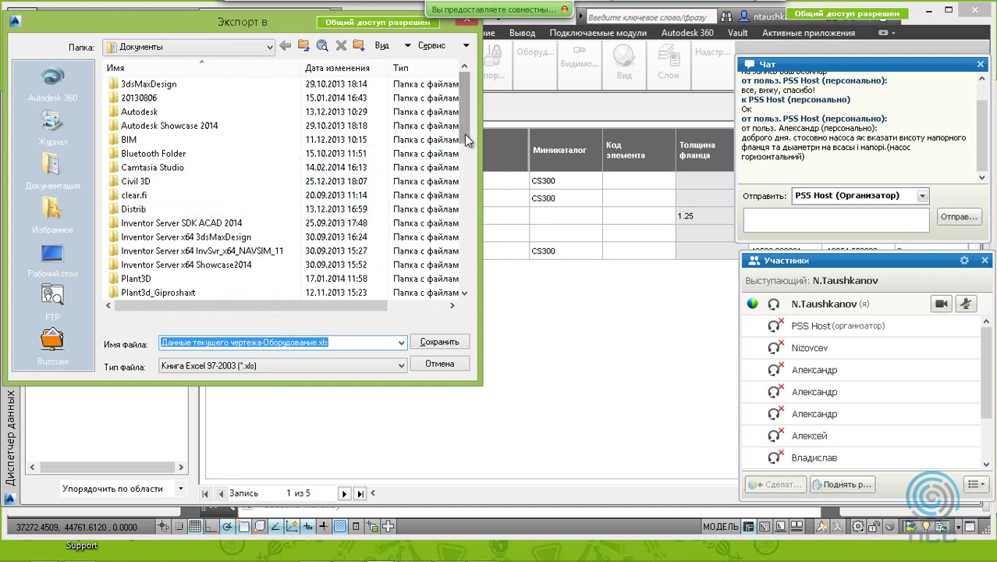
left_click_drag(464, 136, 461, 149)
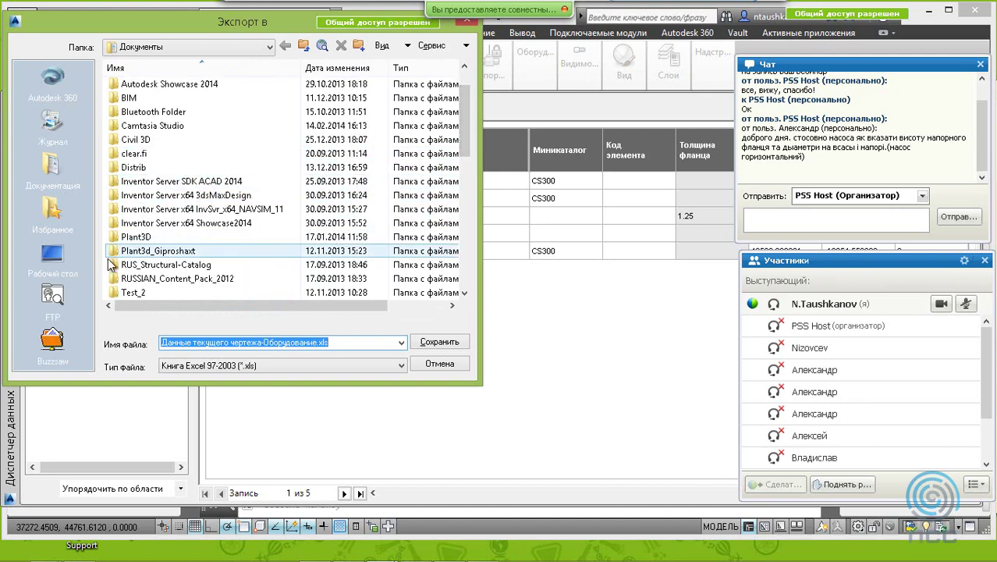
double_click(137, 236)
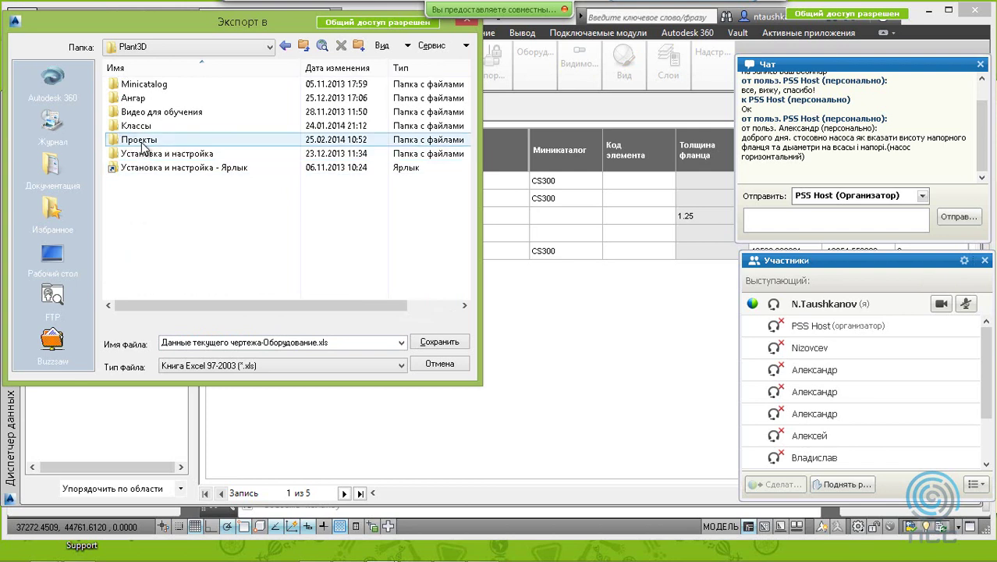
double_click(140, 140)
double_click(133, 98)
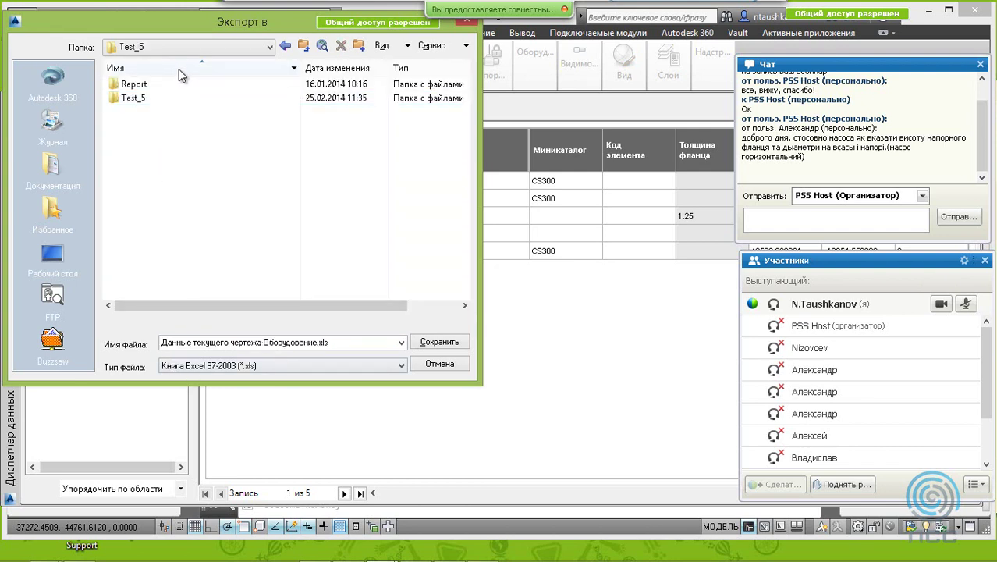
left_click(173, 80)
double_click(174, 81)
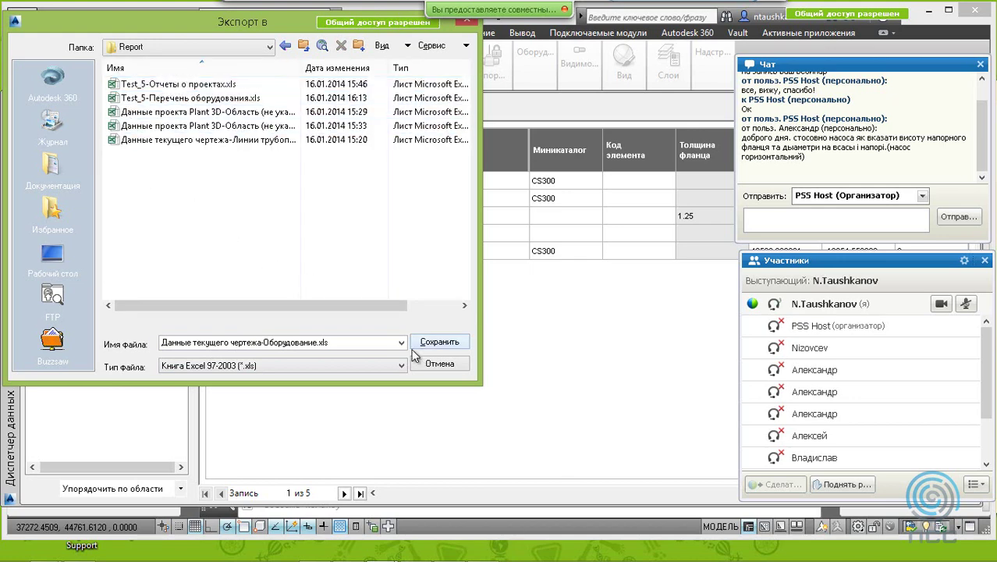
left_click(450, 346)
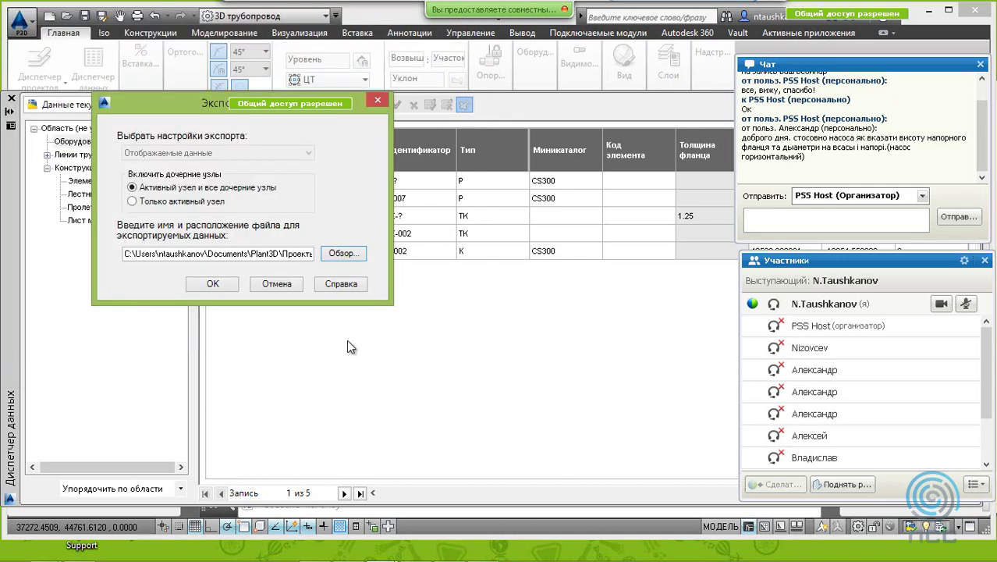
Step: Confirm the export settings to write the equipment .xls file
left_click(216, 284)
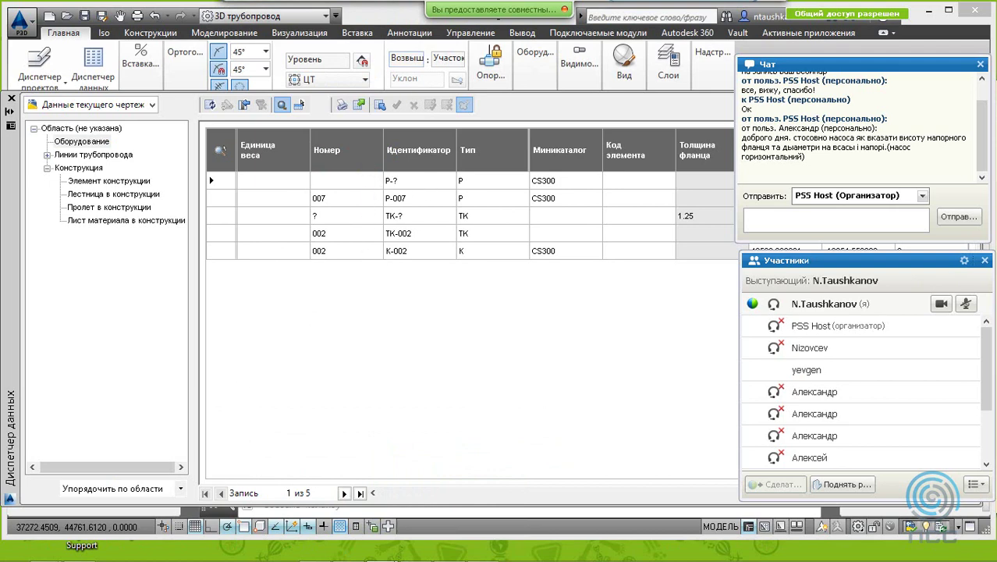
Step: Open Test_5-Перечень оборудования.xls from the Test_5\Report folder in File Explorer
left_click(78, 552)
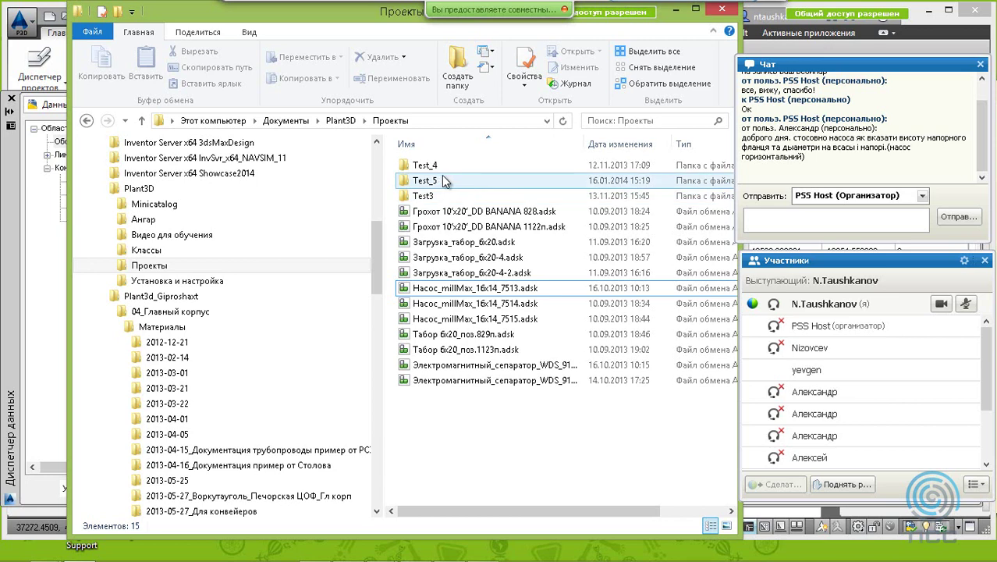
double_click(441, 182)
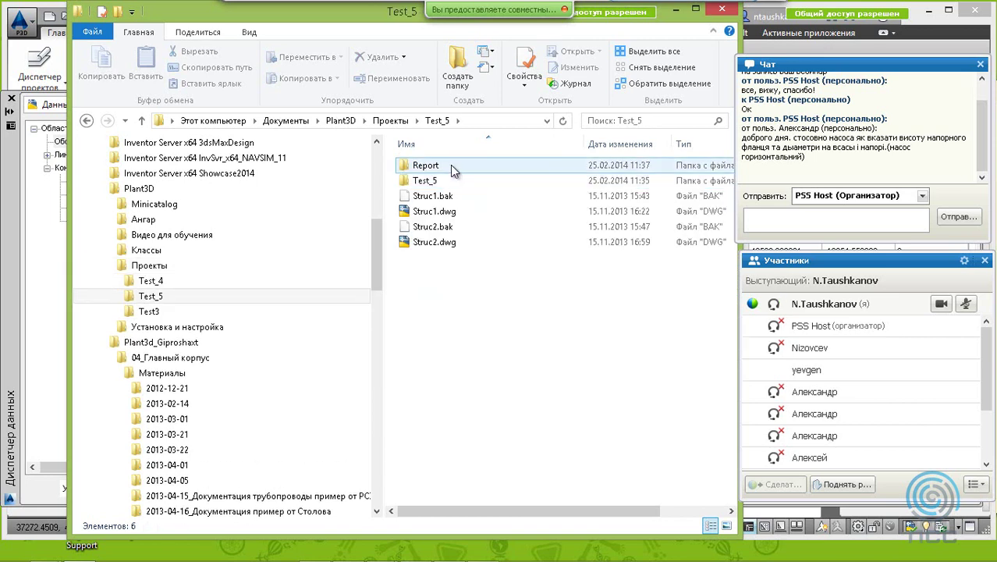
double_click(451, 166)
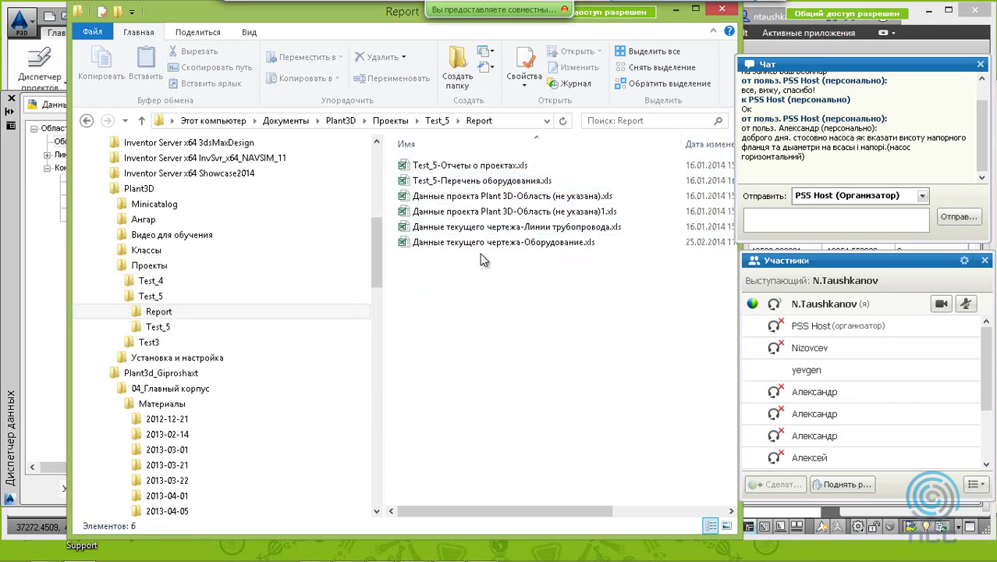
left_click(472, 185)
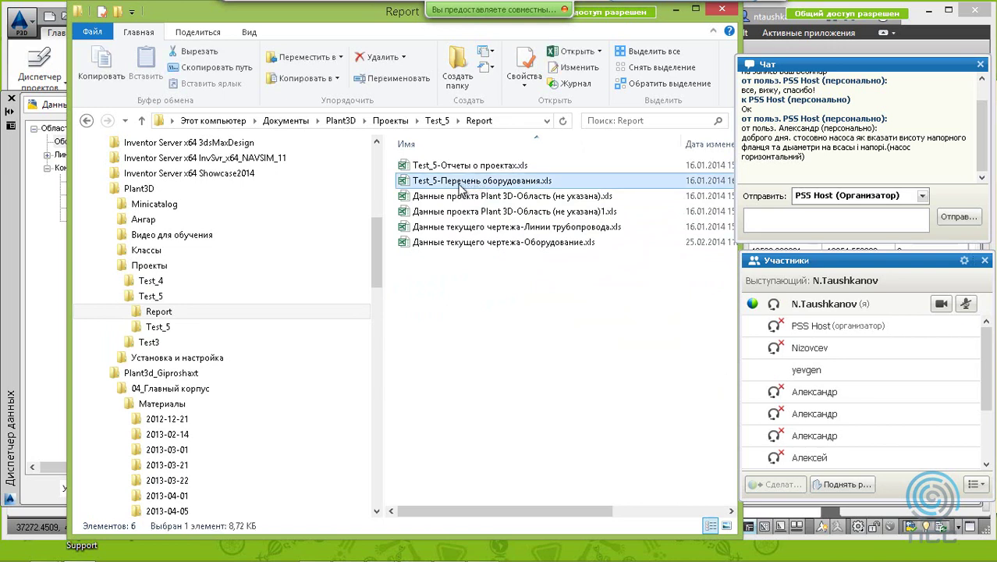
double_click(460, 184)
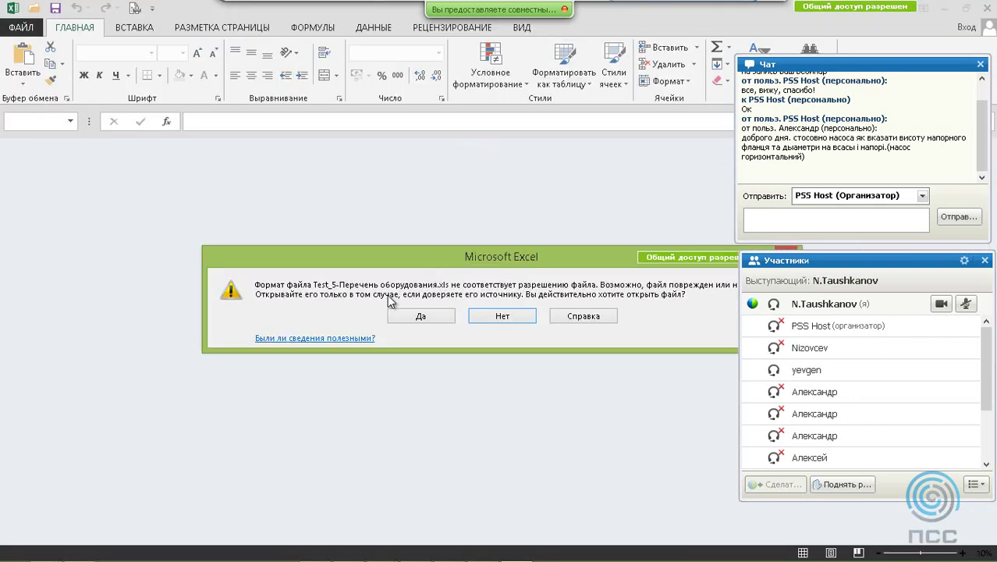
Step: Accept the format warning, review the pumps, tank and exchangers, then close Excel
left_click(445, 317)
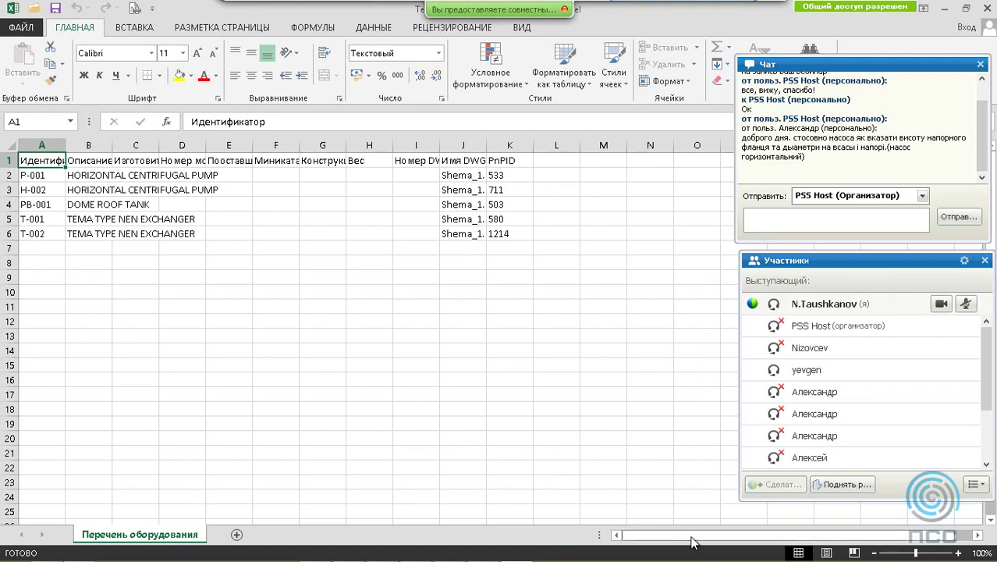
left_click_drag(788, 537, 803, 537)
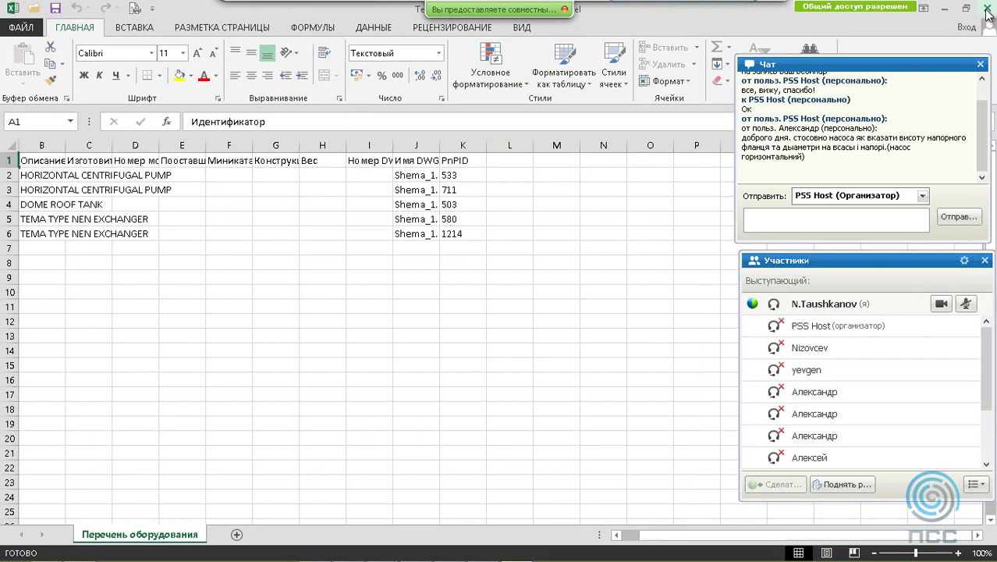
left_click(987, 10)
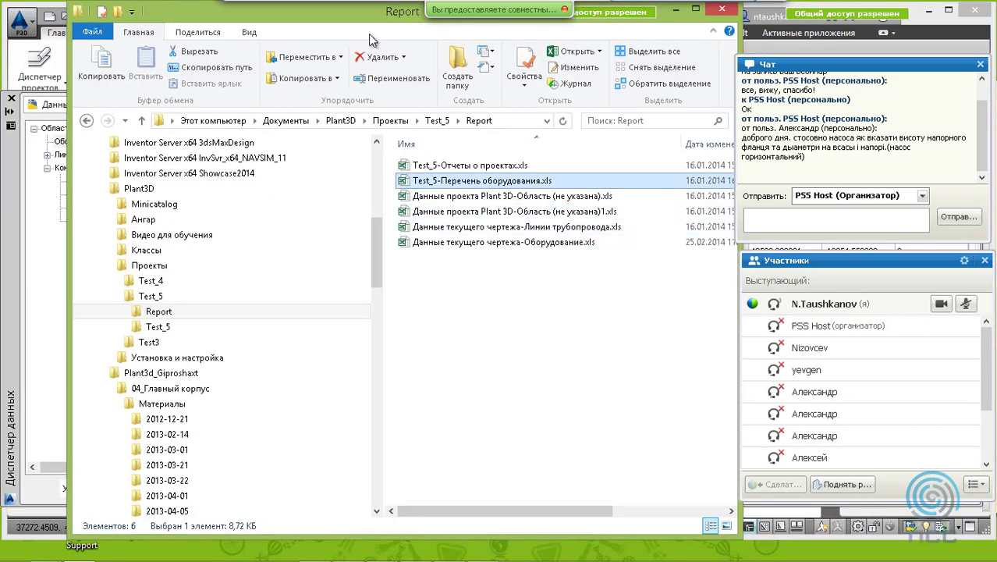
Step: Close the File Explorer Report folder window
left_click(678, 11)
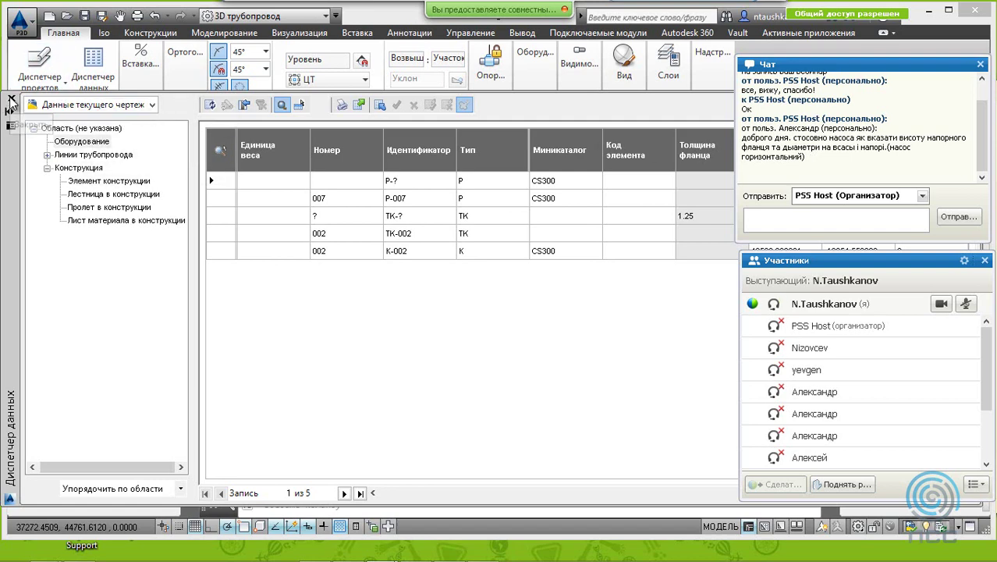
Step: Close the Data Manager and zoom in on the Test_Struct model
left_click(11, 100)
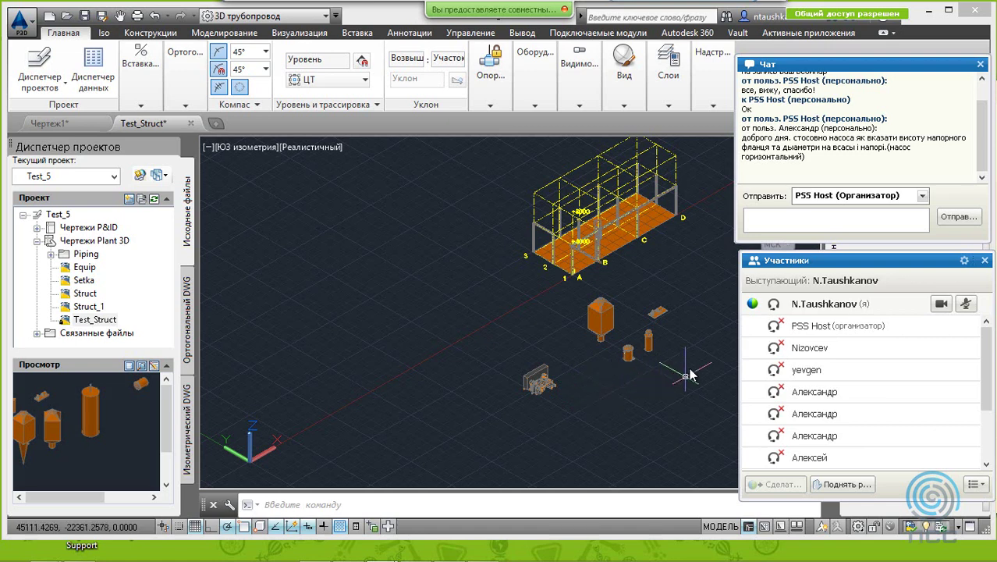
scroll(672, 344, "up", 3)
scroll(673, 344, "up", 3)
scroll(667, 340, "up", 3)
scroll(662, 334, "down", 3)
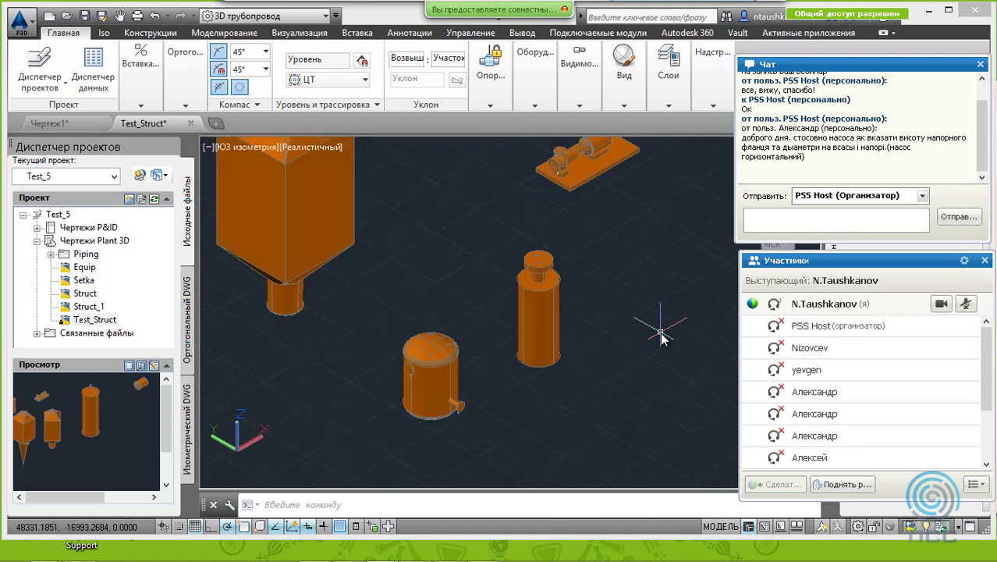
scroll(662, 334, "down", 2)
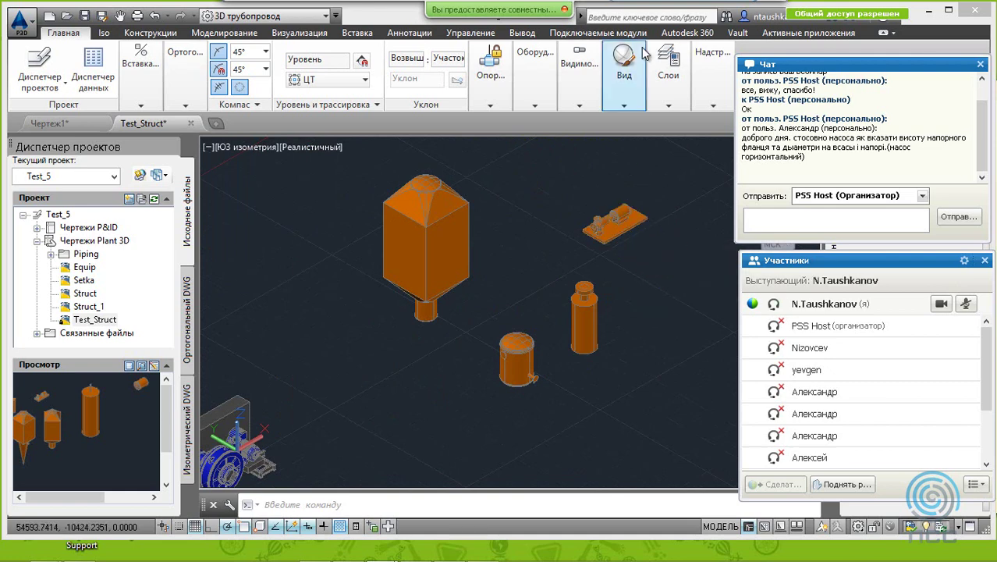
Step: Pan the view onto the pump on its baseplate, exit pan, and select the pump
left_click(624, 86)
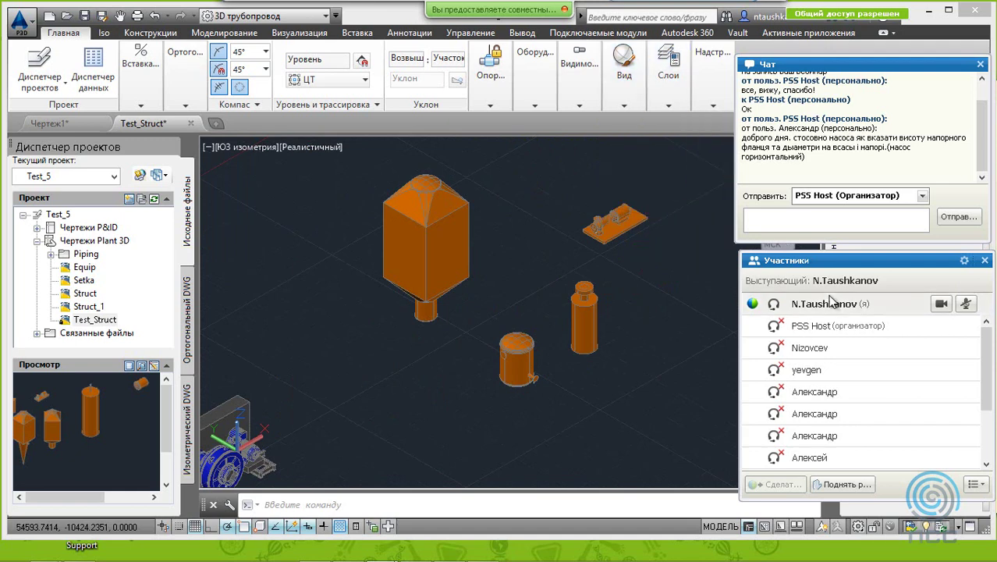
scroll(650, 250, "up", 3)
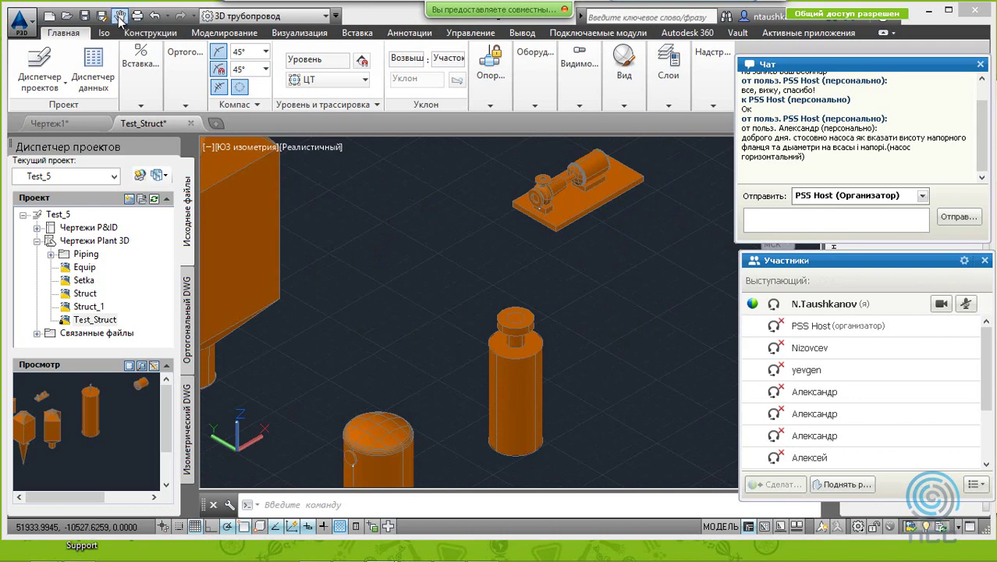
middle_click_drag(465, 167, 465, 167)
left_click_drag(465, 167, 419, 264)
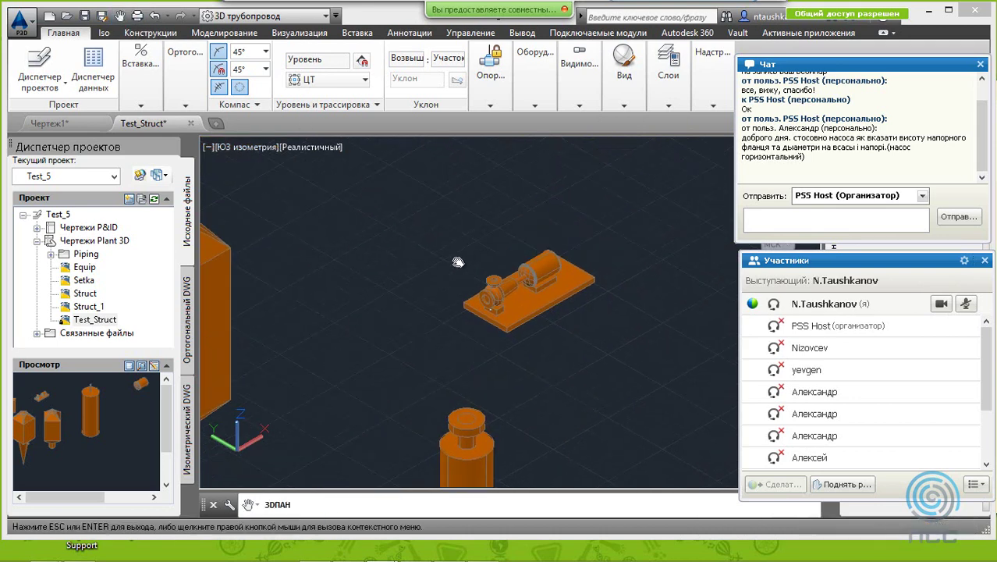
right_click(544, 277)
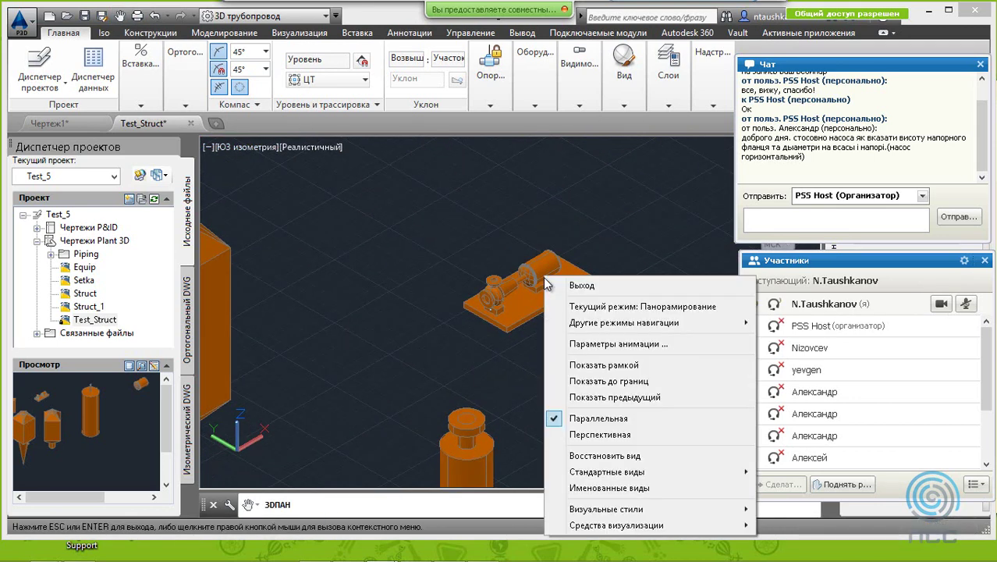
left_click(531, 269)
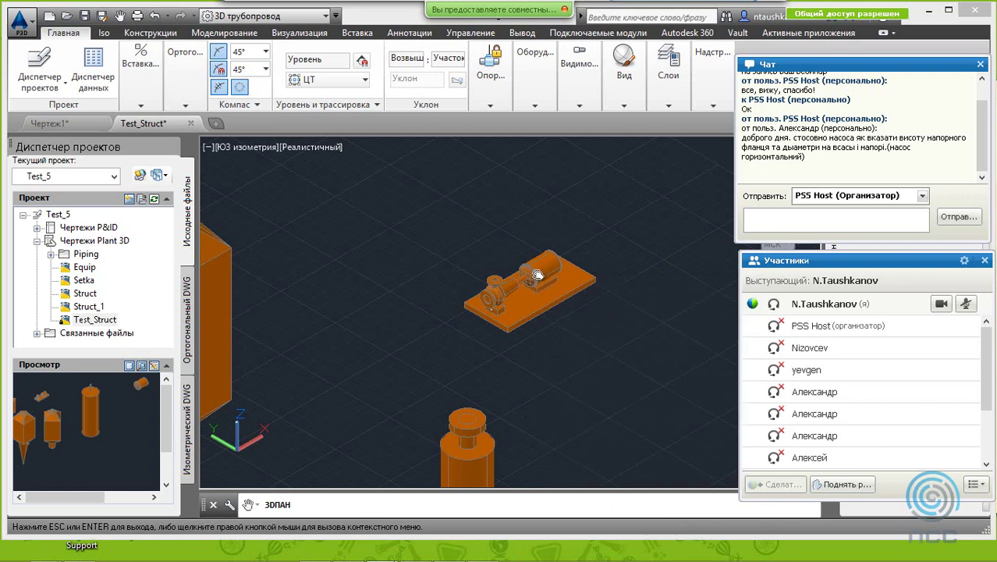
right_click(545, 275)
left_click(454, 241)
left_click(195, 50)
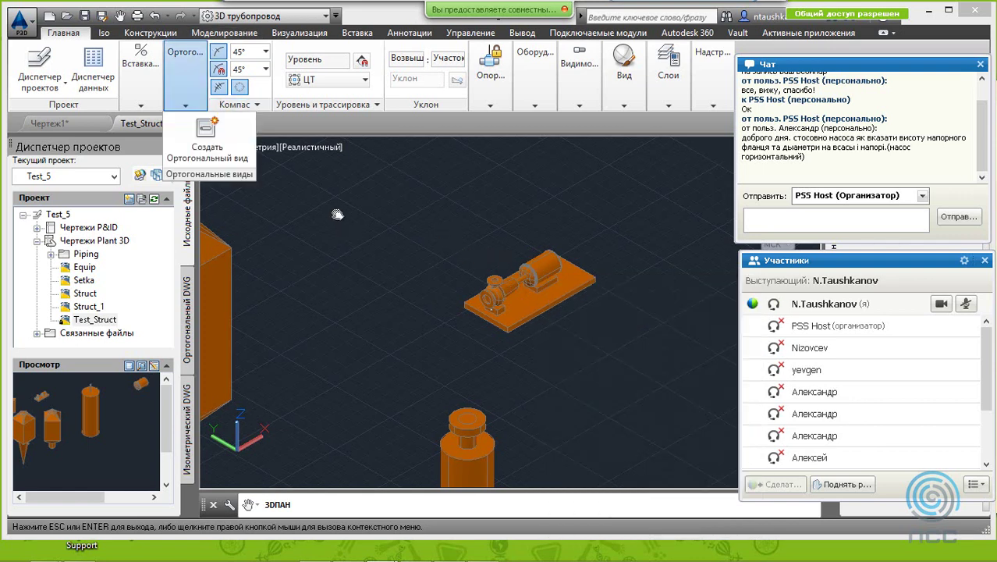
right_click(338, 214)
left_click(343, 223)
left_click(532, 281)
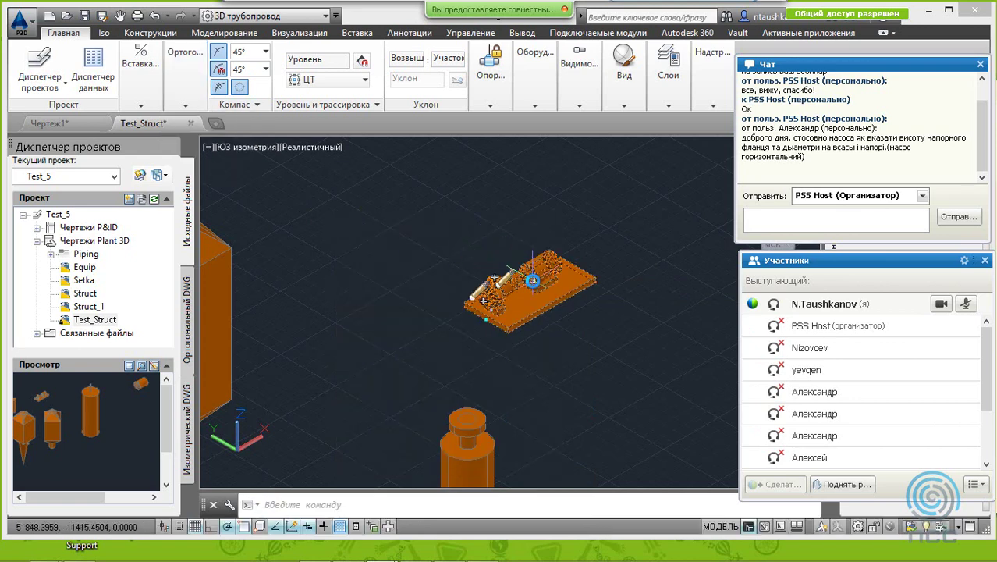
Step: Review the pump's nozzle properties in Modify Equipment, then close without changes
right_click(533, 280)
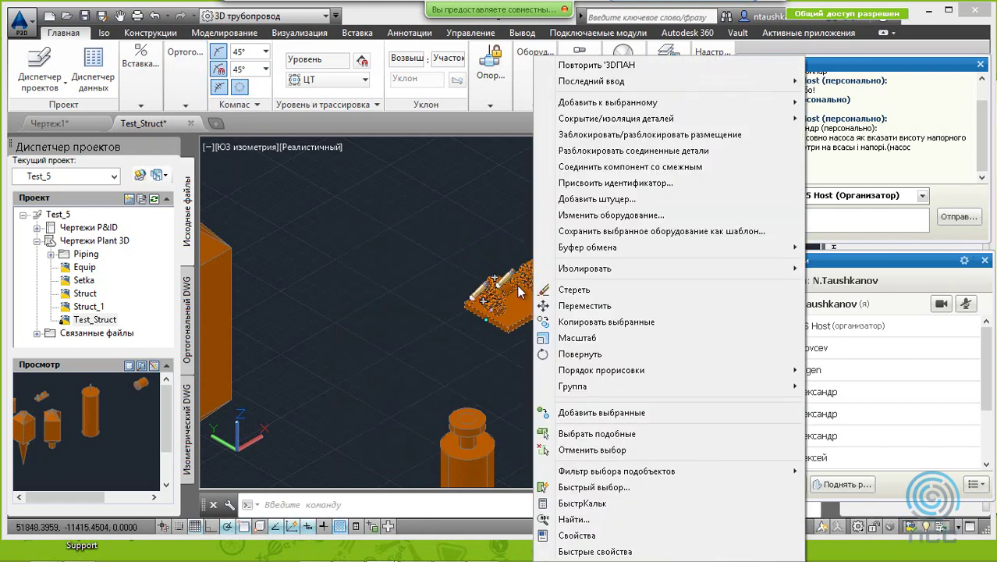
left_click(584, 215)
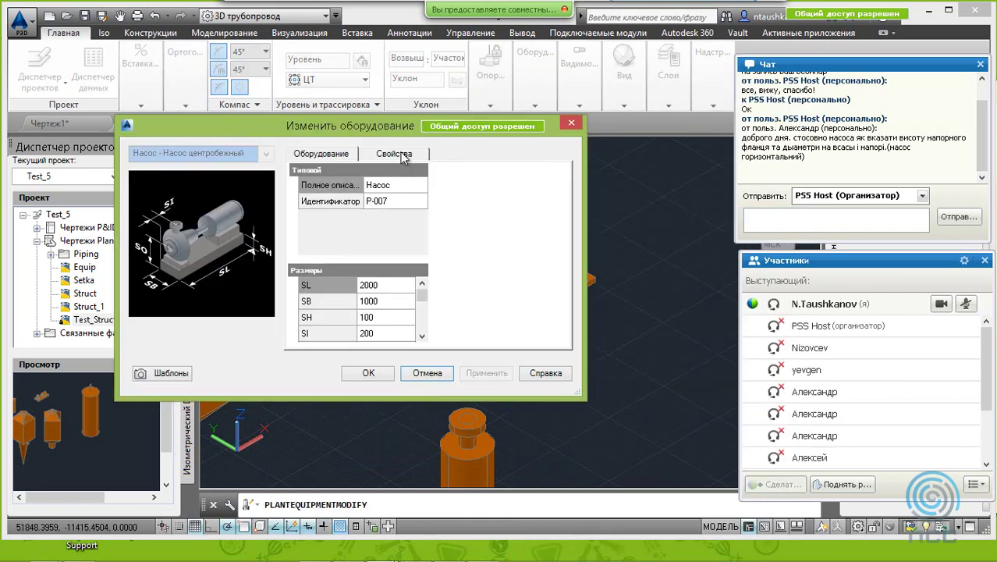
left_click(398, 155)
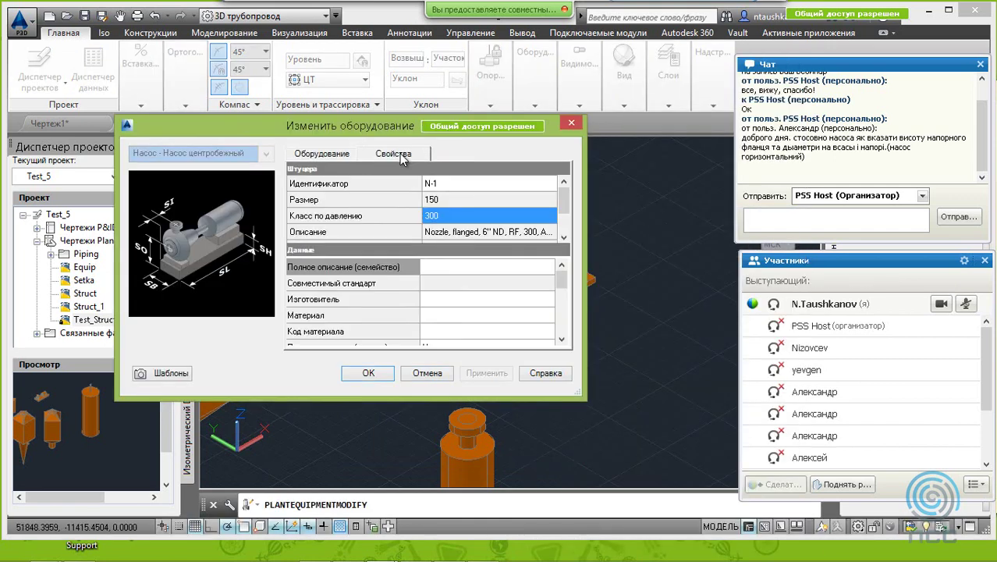
left_click(475, 204)
left_click(507, 220)
left_click(508, 208)
left_click(489, 184)
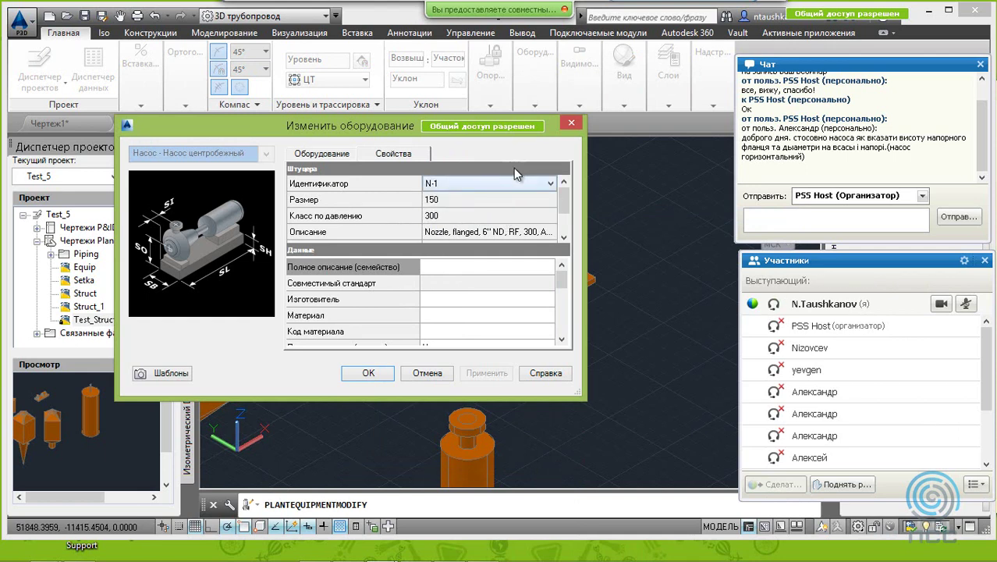
left_click(571, 125)
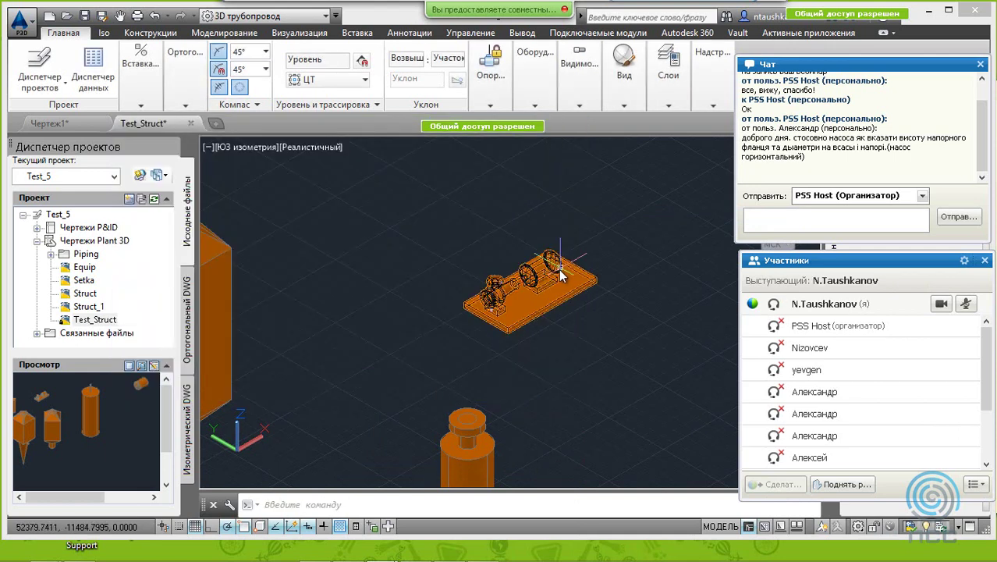
Step: Edit pump P-007's nozzle N-2 and change its size to 200
left_click(507, 277)
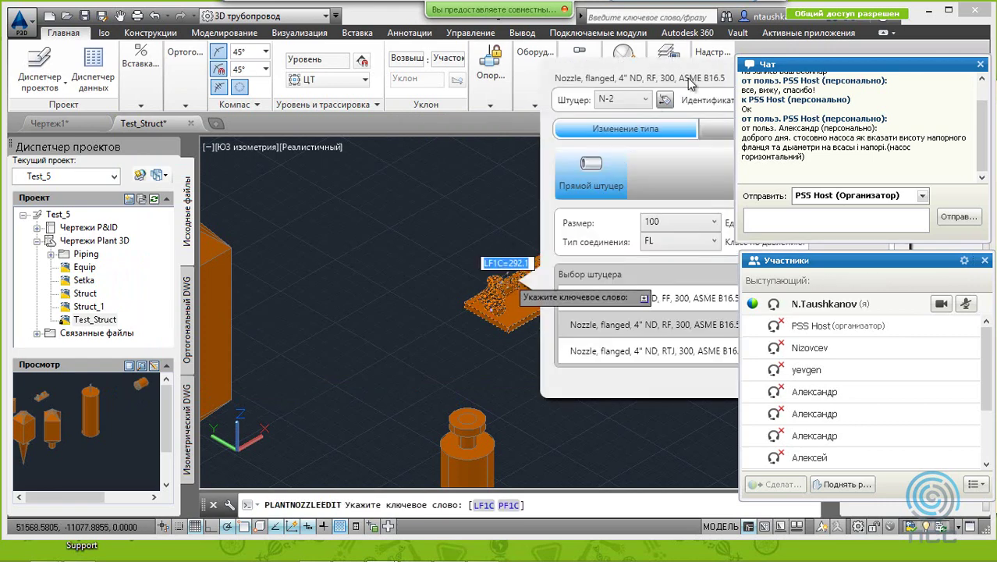
left_click_drag(687, 65, 482, 65)
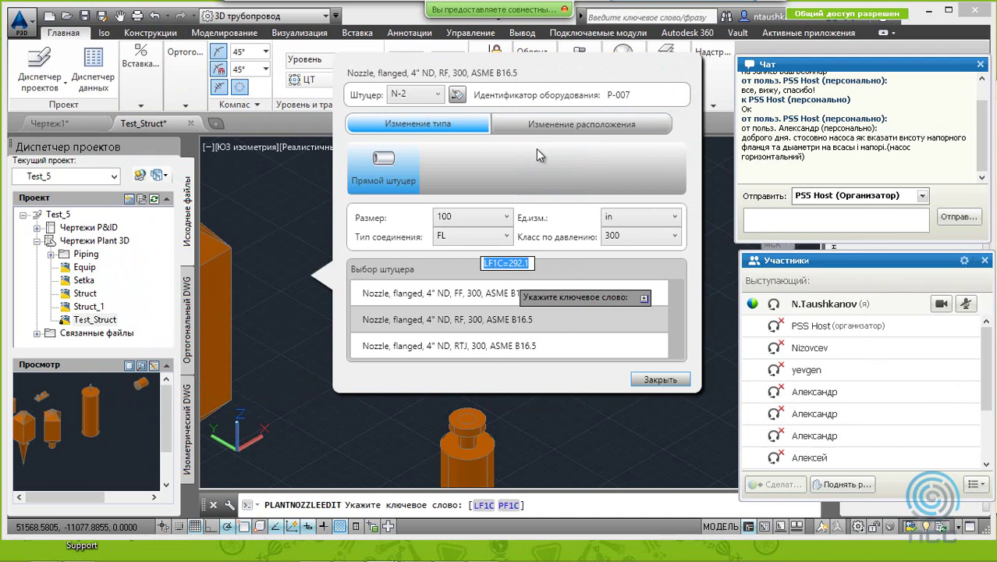
left_click(544, 128)
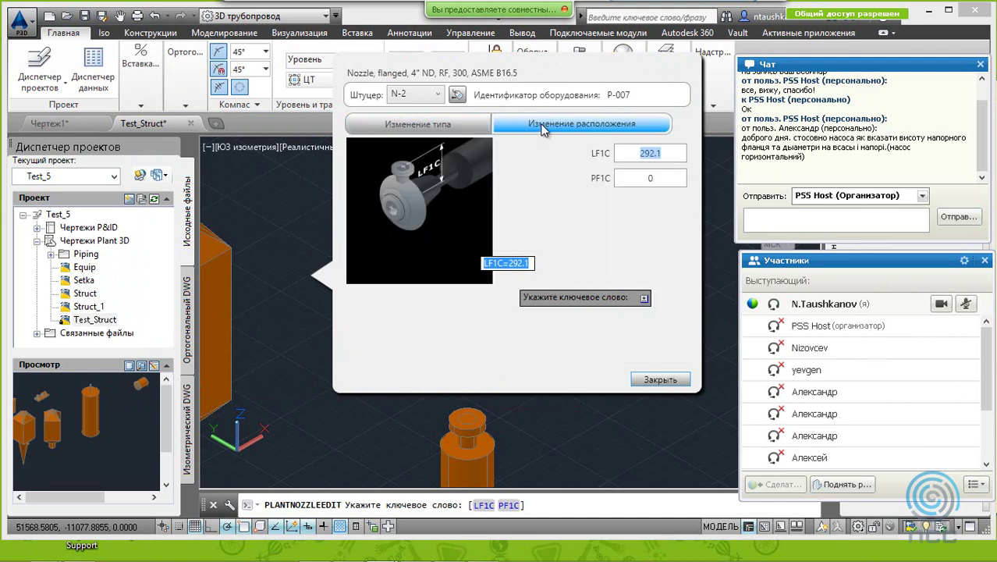
left_click(467, 128)
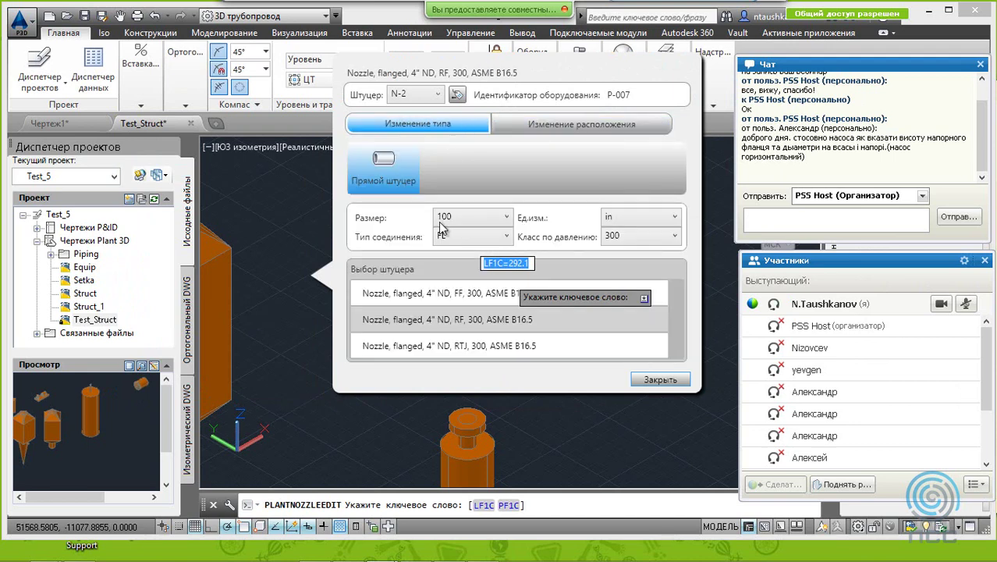
left_click(465, 221)
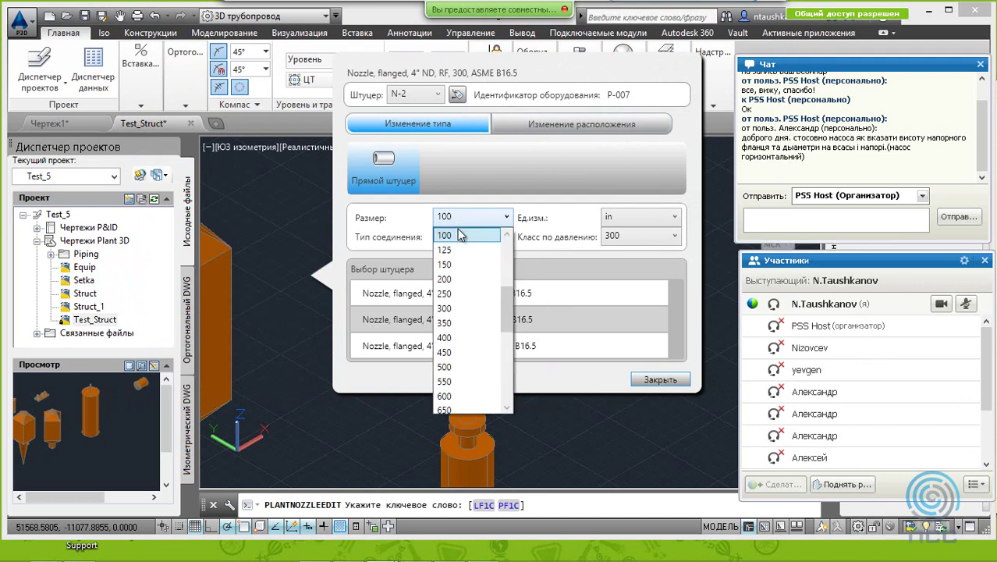
left_click(467, 280)
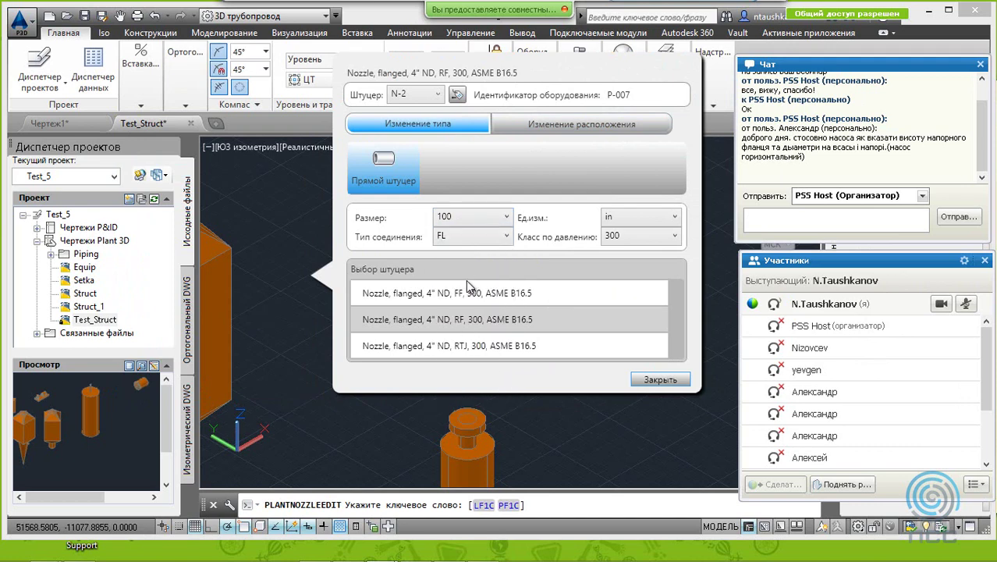
left_click(645, 380)
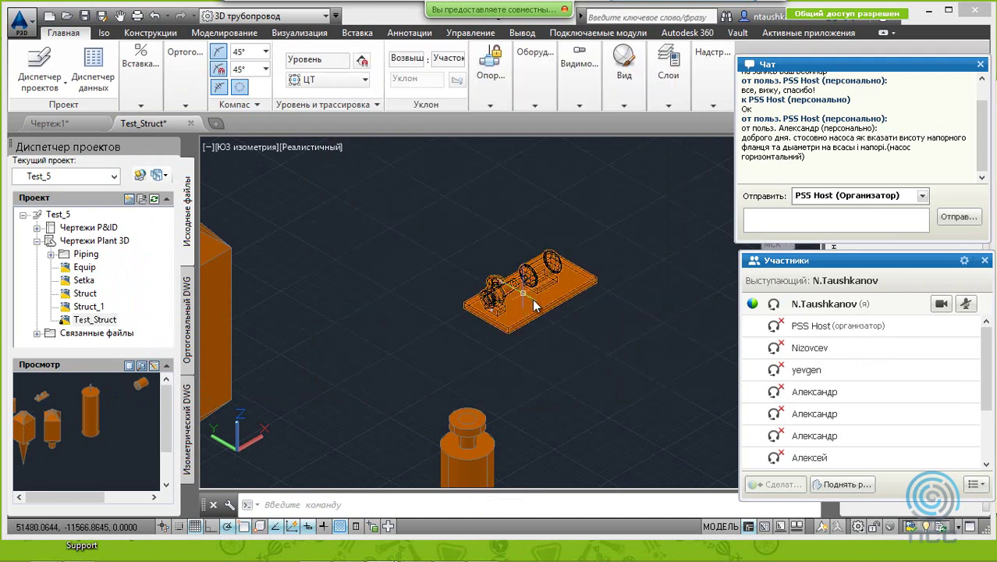
right_click(496, 285)
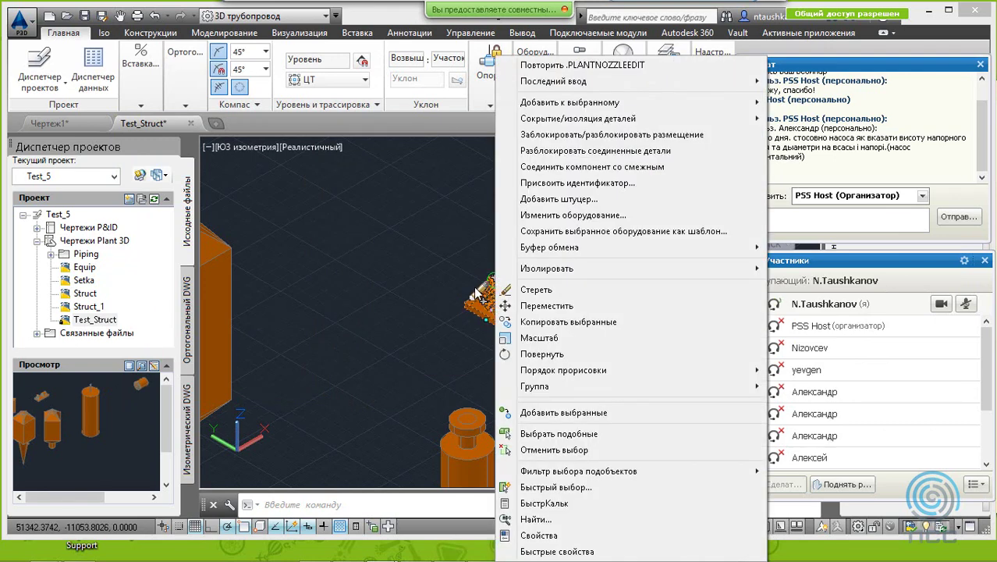
left_click(476, 295)
left_click(479, 294)
double_click(482, 297)
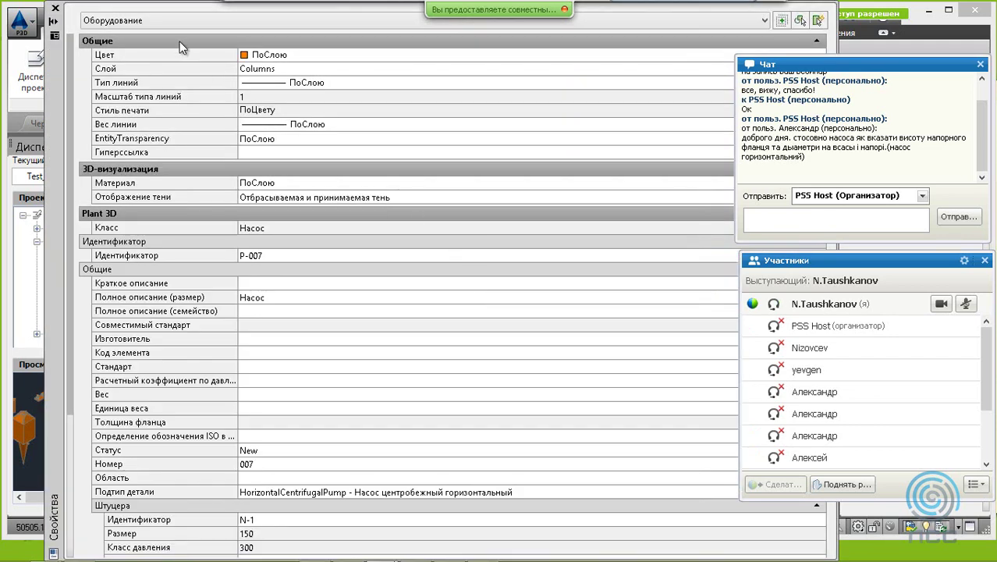
left_click(55, 8)
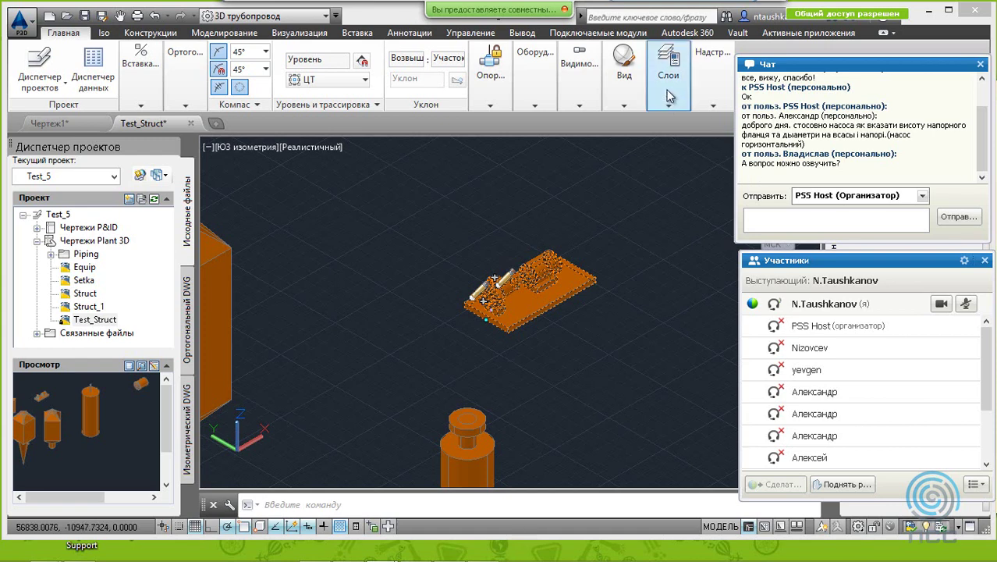
Step: Edit nozzle N-2 to size 200, units mm and pressure class 16 (DIN 2633)
left_click(505, 279)
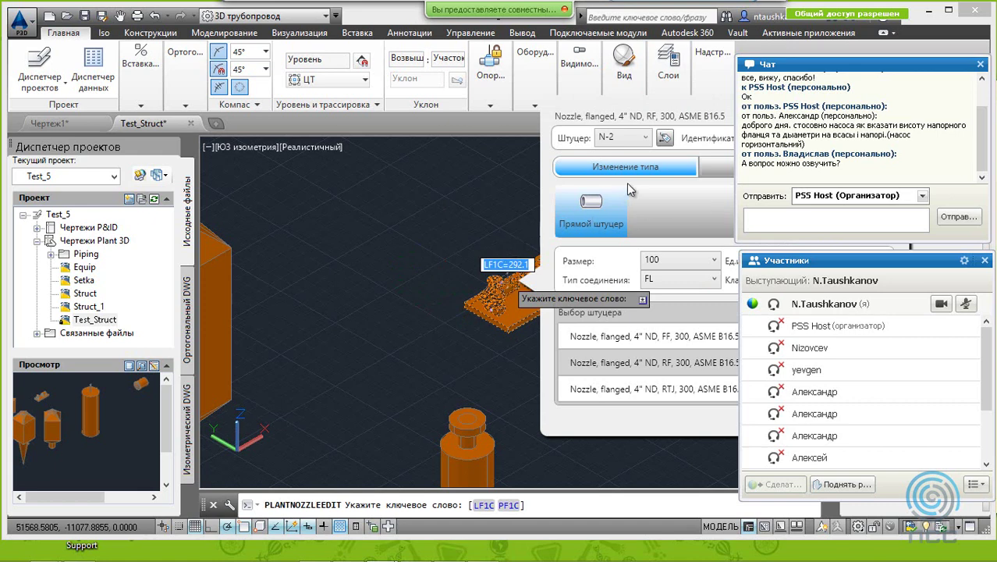
left_click_drag(673, 106, 484, 105)
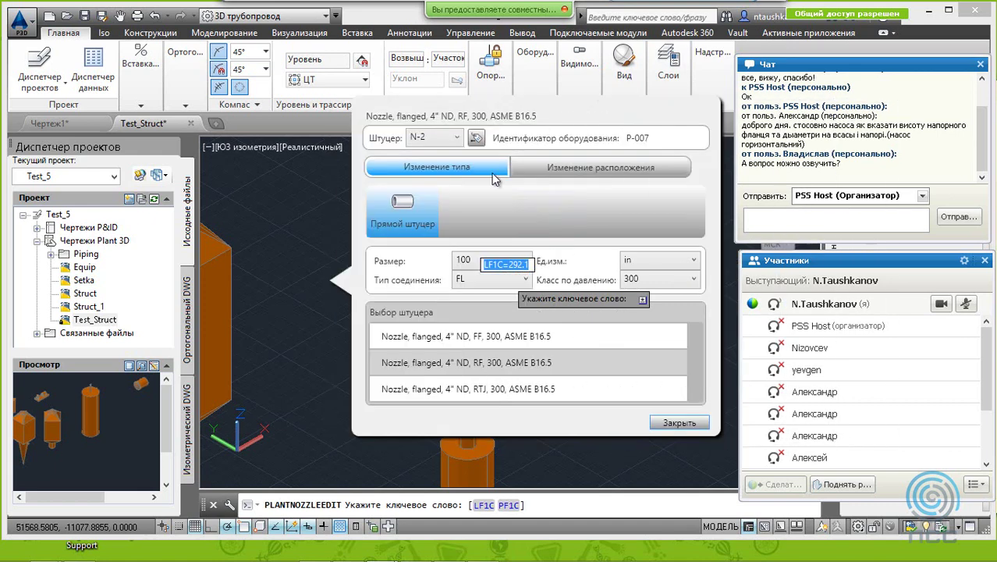
left_click(487, 265)
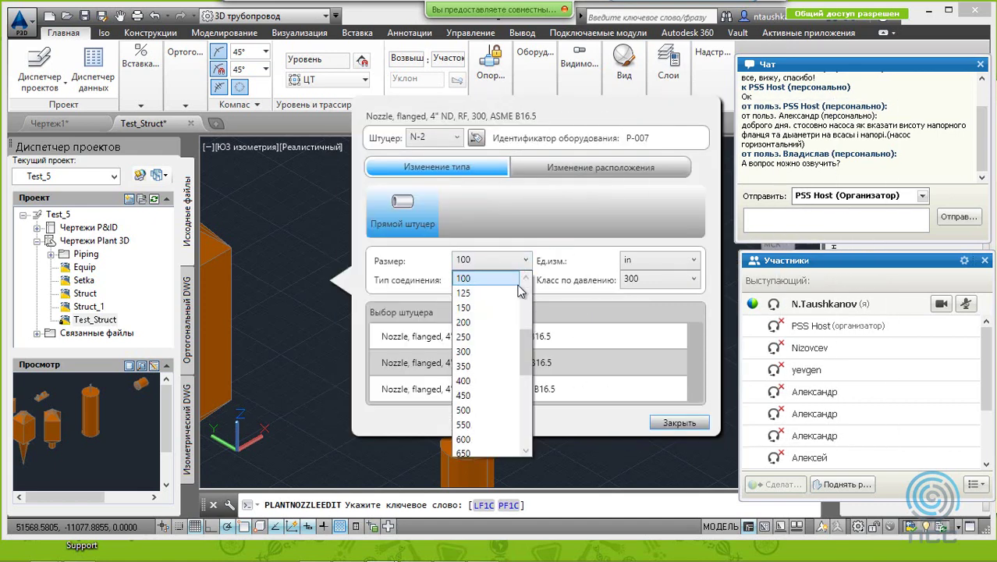
left_click(489, 322)
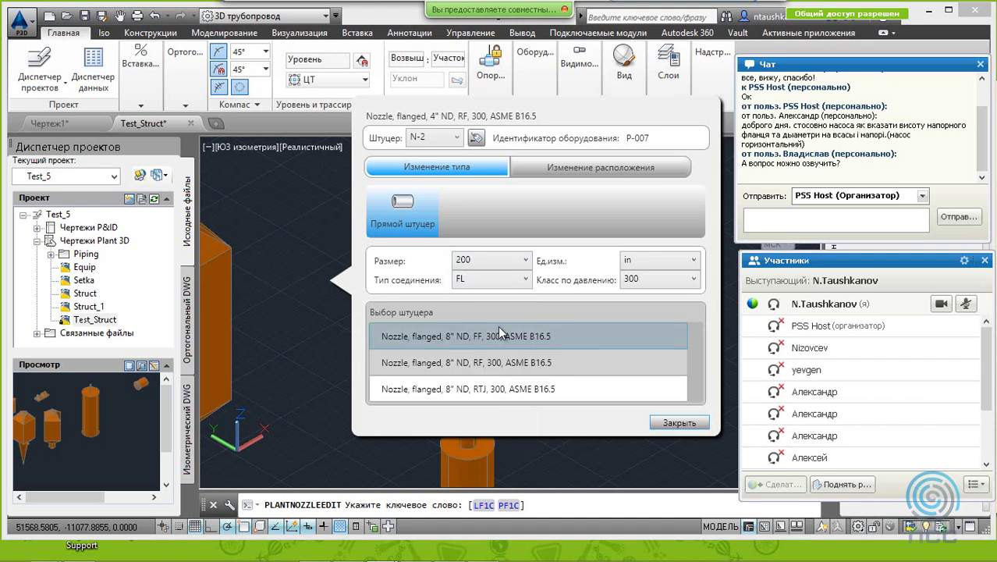
left_click(659, 267)
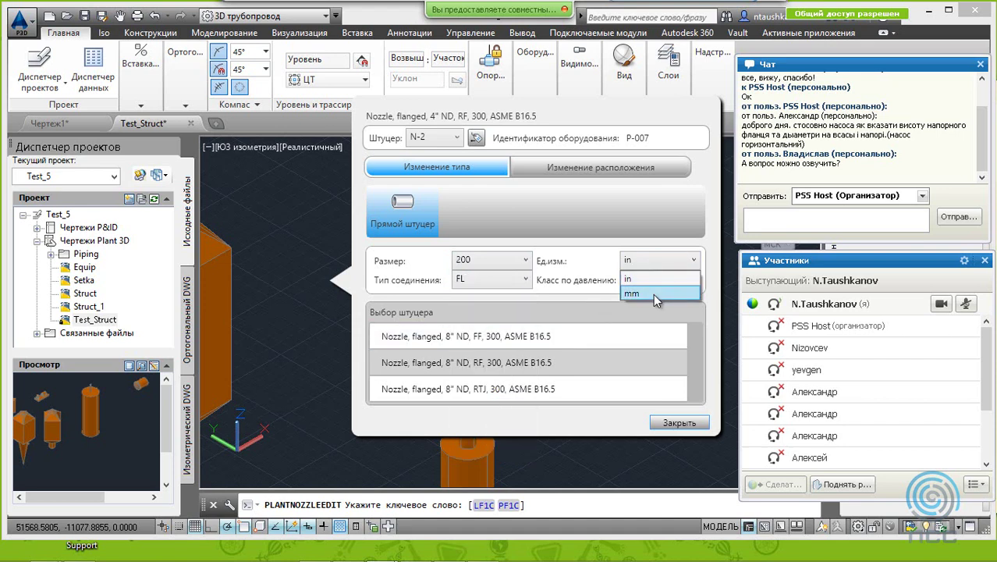
left_click(655, 295)
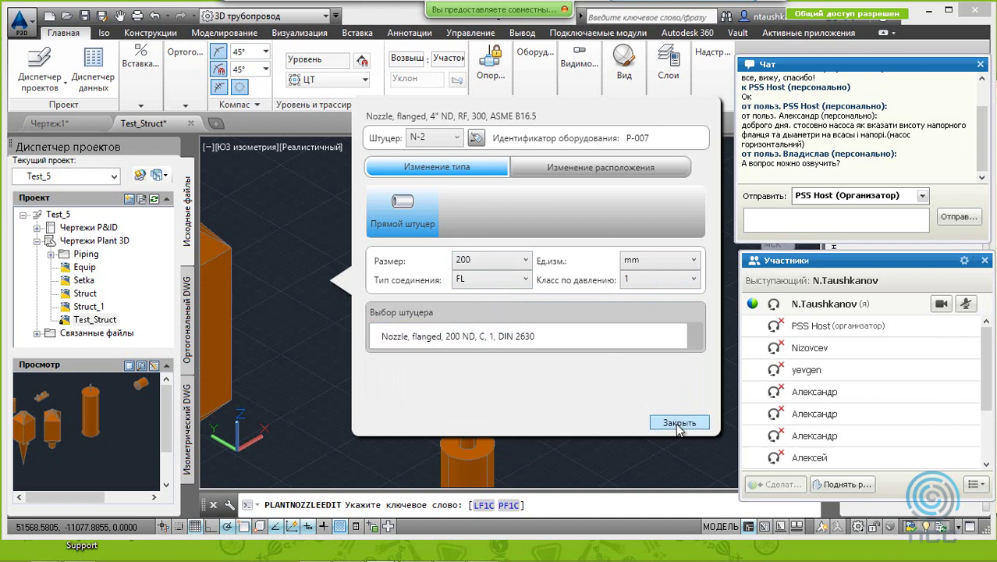
left_click(671, 283)
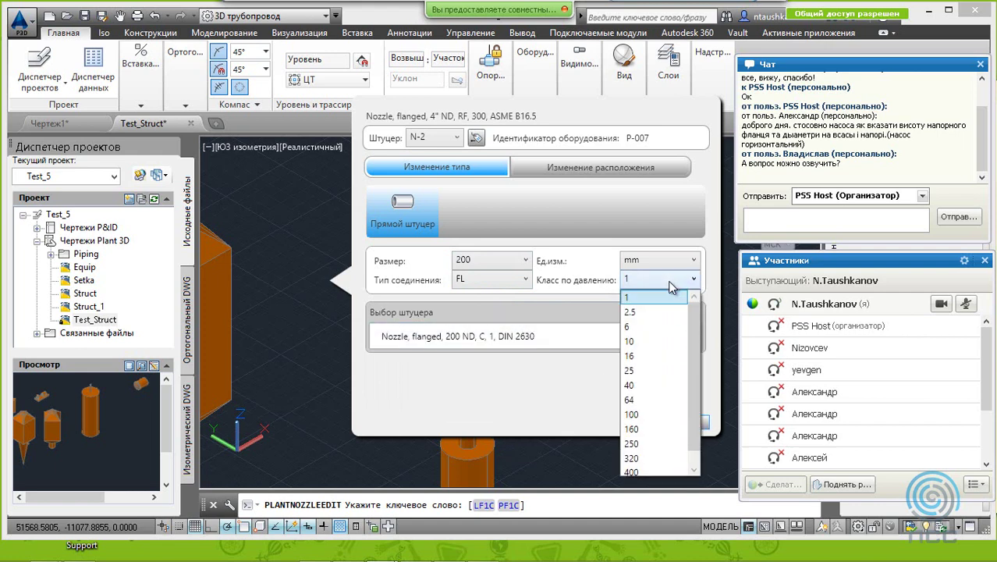
left_click(655, 356)
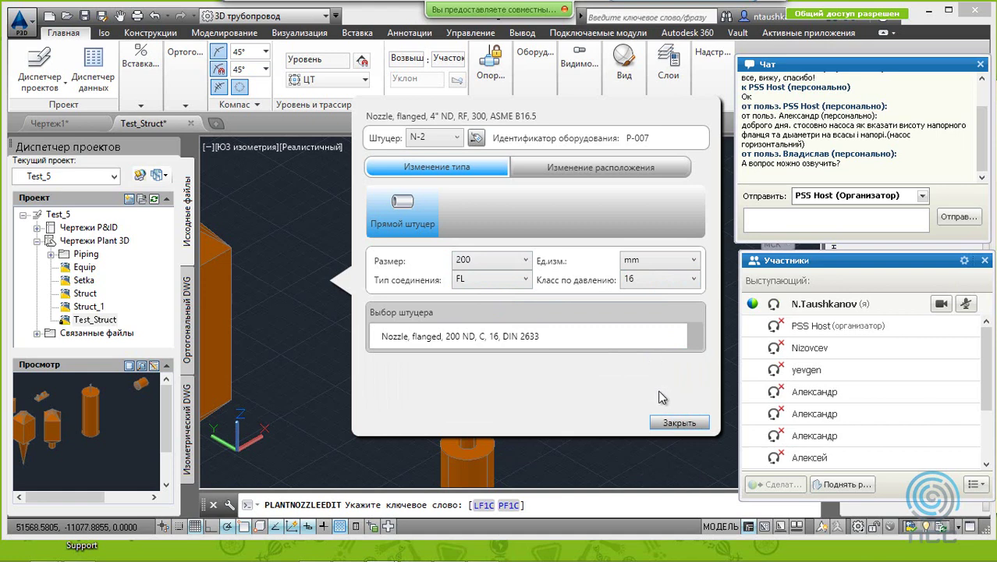
left_click(702, 423)
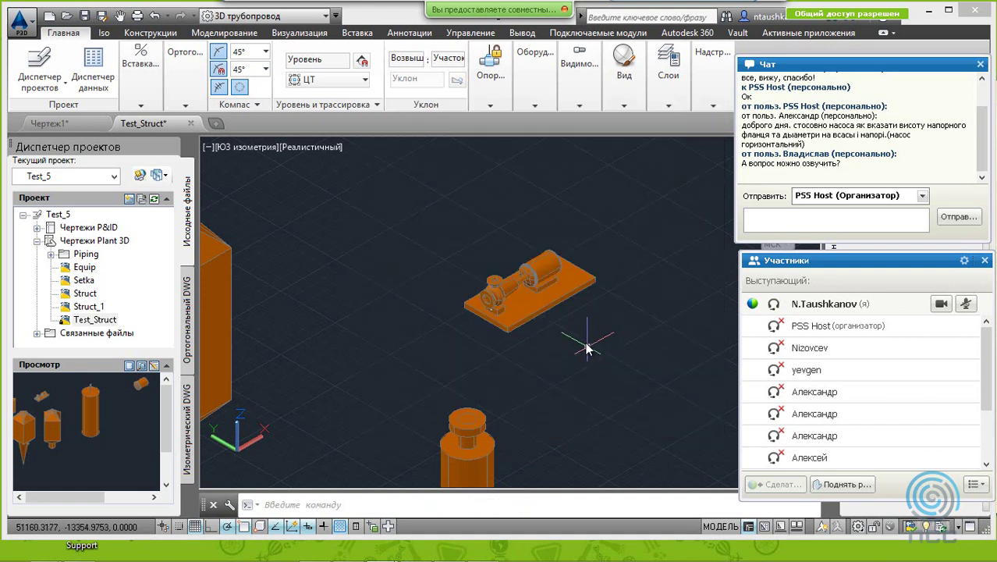
Step: Select the pump and open the nozzle editor on its top nozzle, then close it
left_click(521, 319)
scroll(485, 296, "up", 3)
scroll(484, 262, "up", 2)
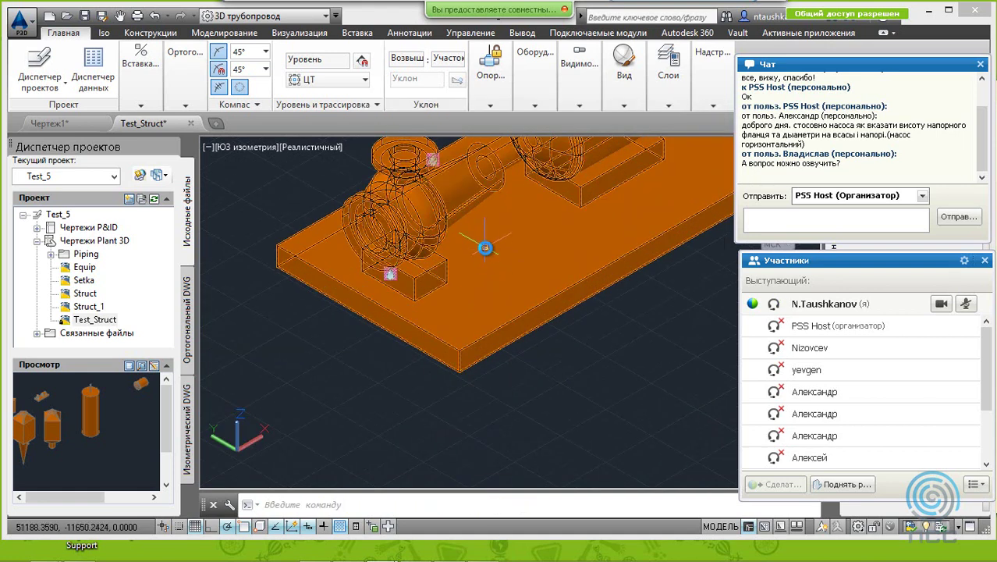
key("Escape")
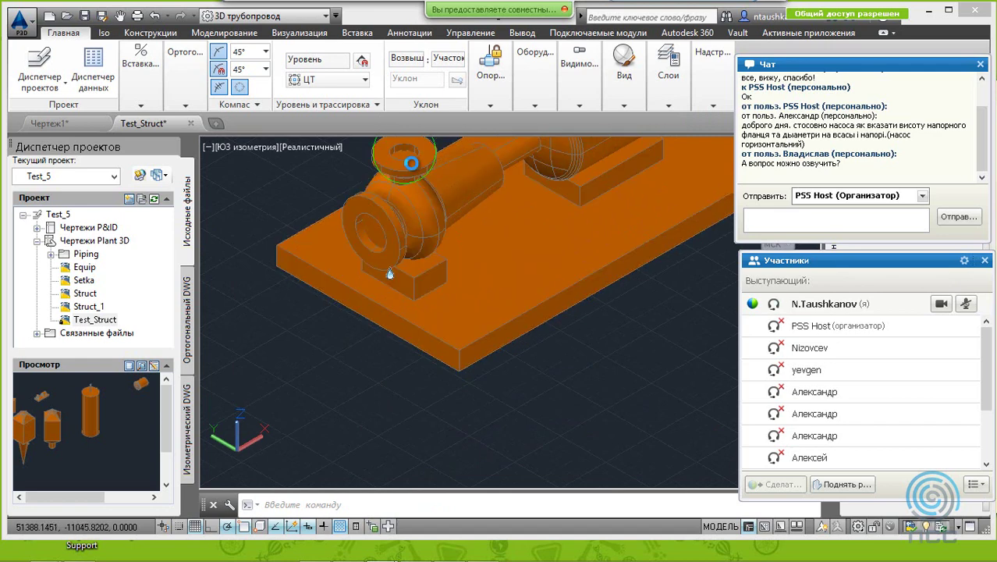
left_click(412, 162)
left_click(415, 159)
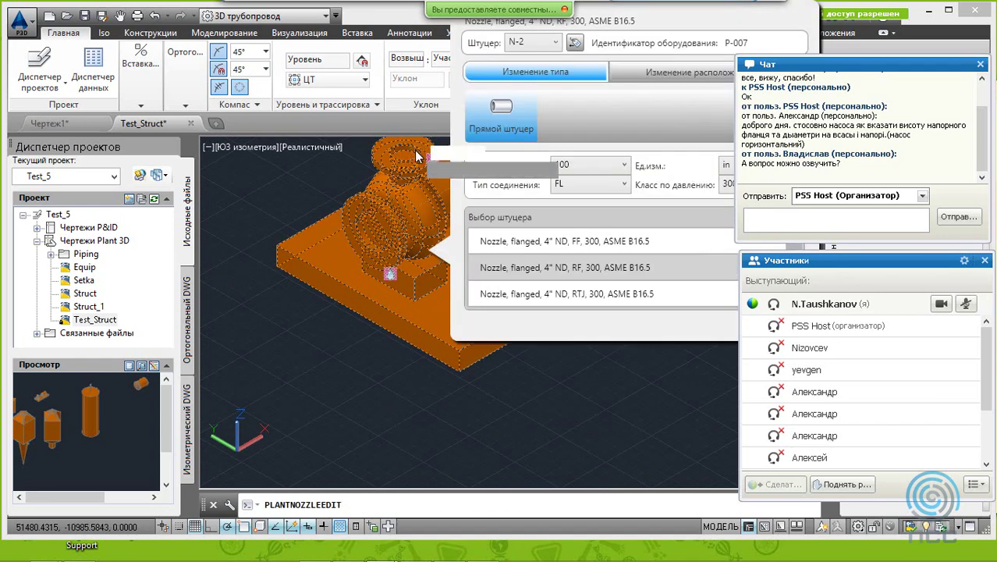
left_click(483, 251)
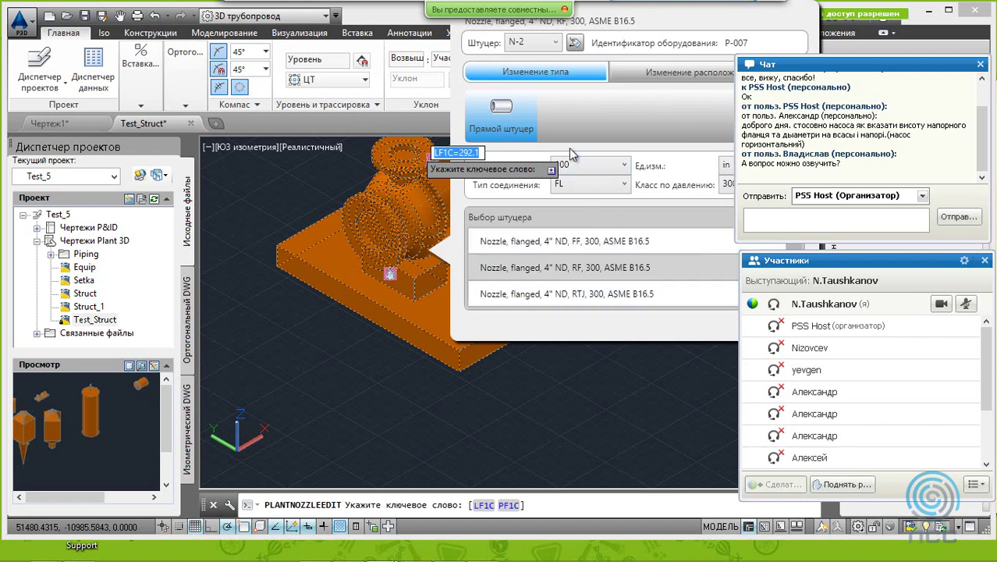
left_click_drag(693, 17, 460, 103)
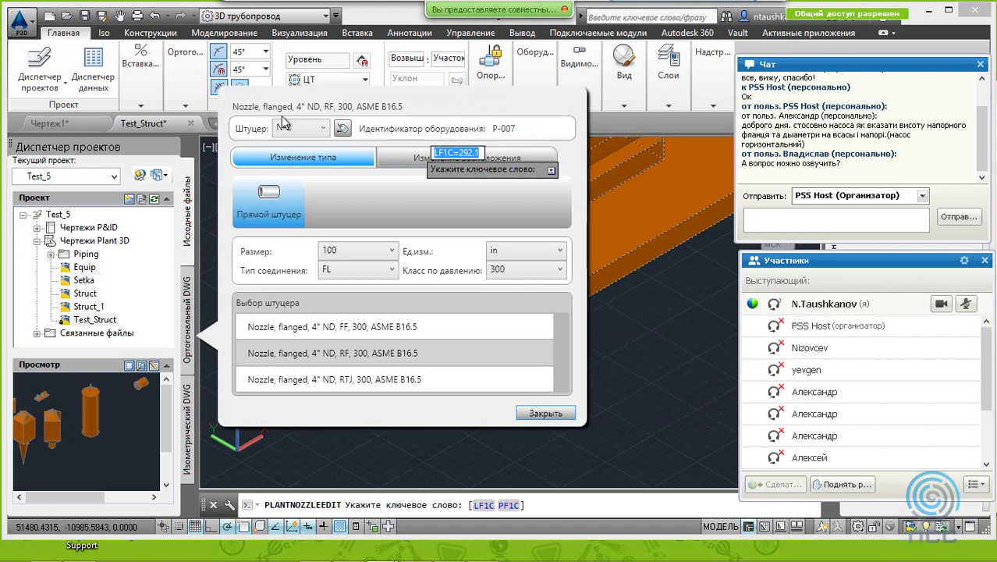
left_click(539, 414)
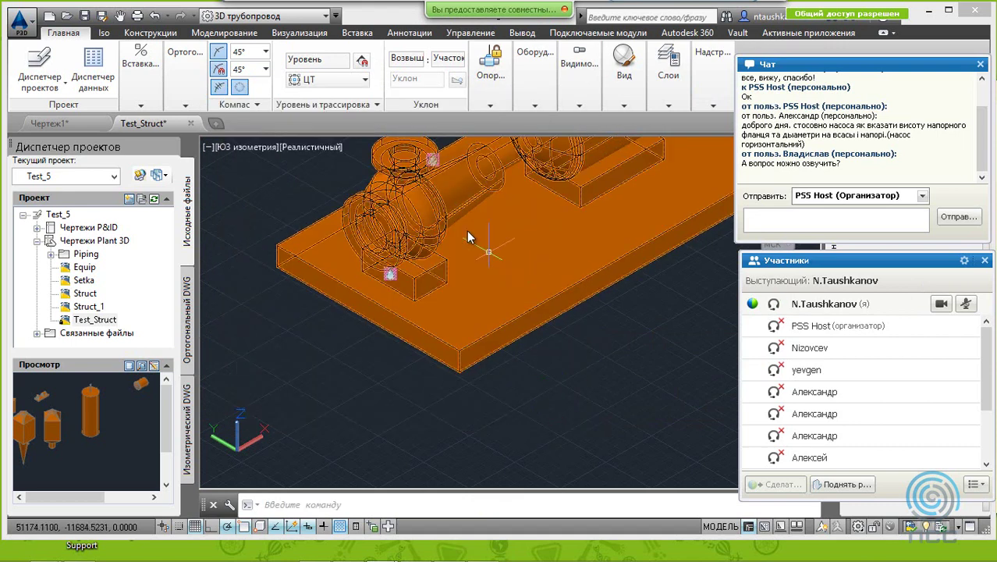
Step: Make nozzle N-2 a 200 mm DIN 2630 flanged nozzle and close the editor
left_click(433, 177)
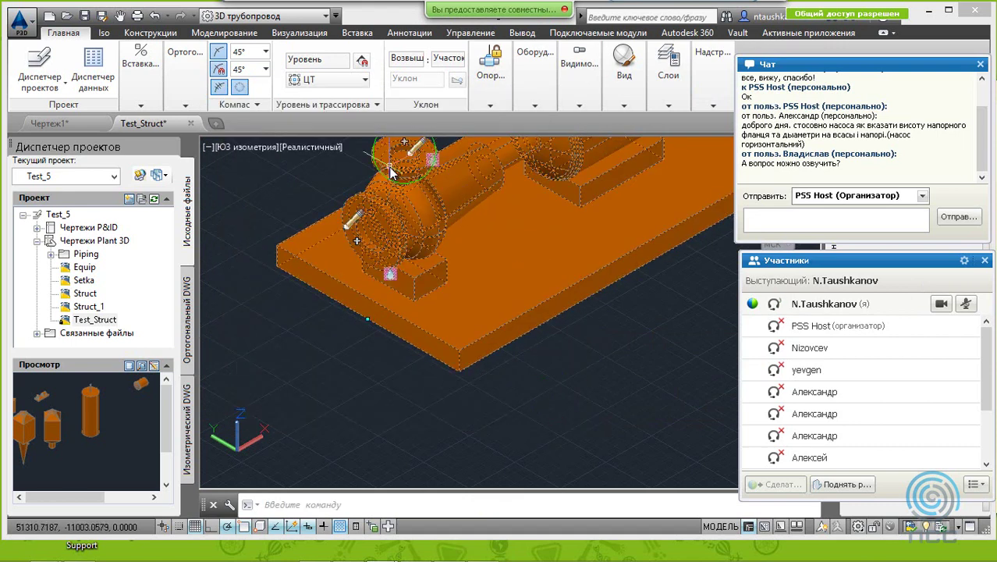
left_click(430, 157)
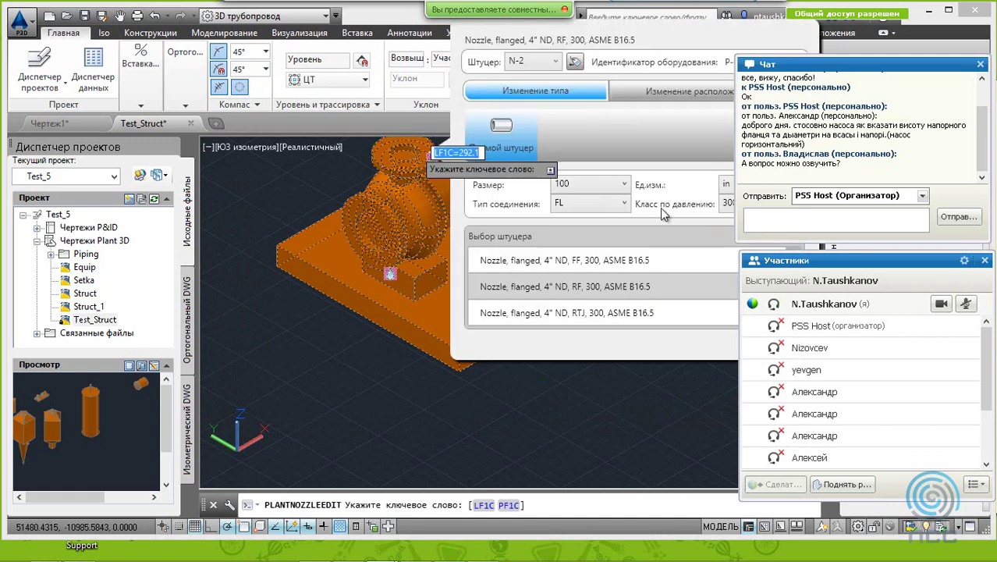
left_click(621, 185)
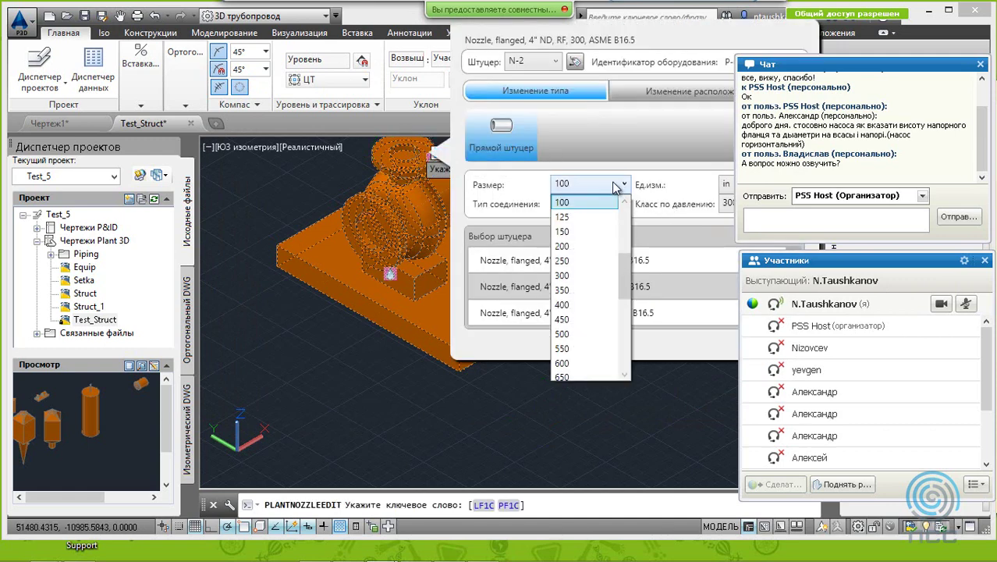
left_click(574, 247)
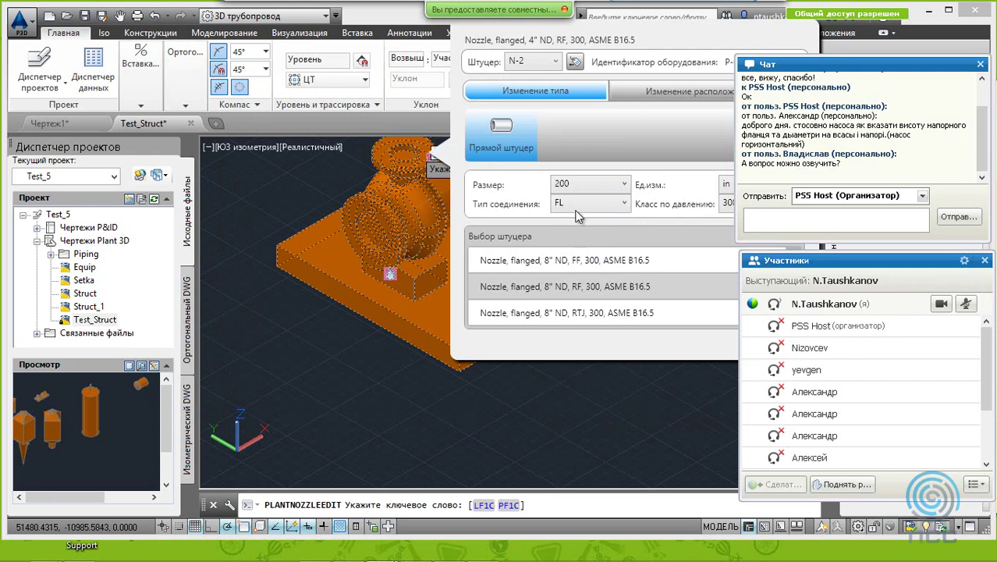
left_click_drag(691, 35, 352, 61)
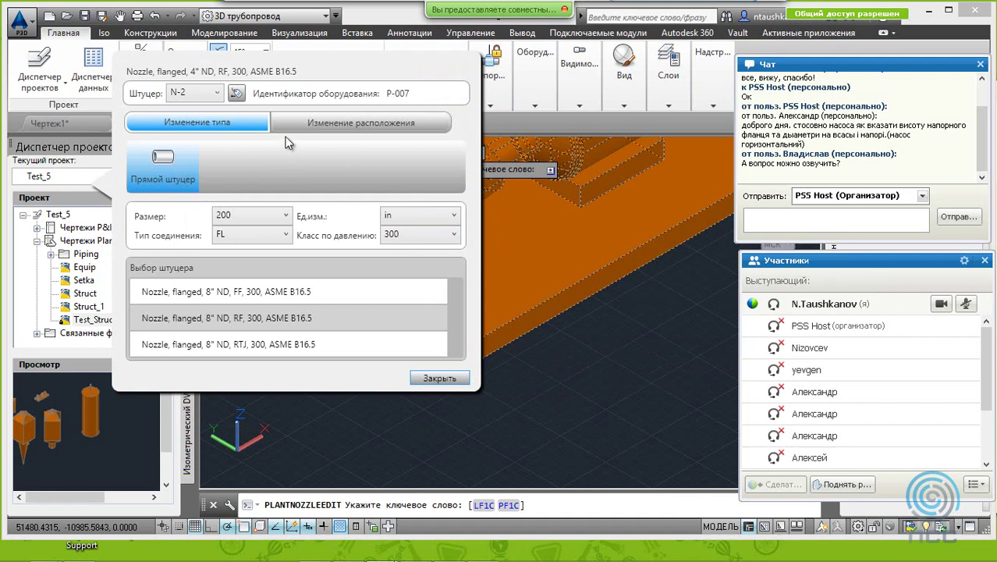
left_click(214, 94)
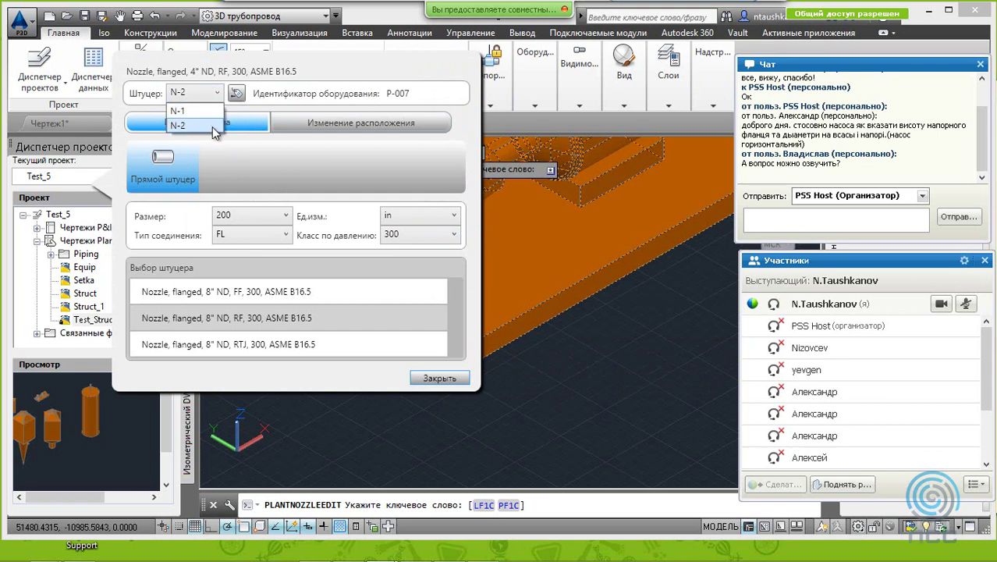
left_click(416, 217)
left_click(418, 220)
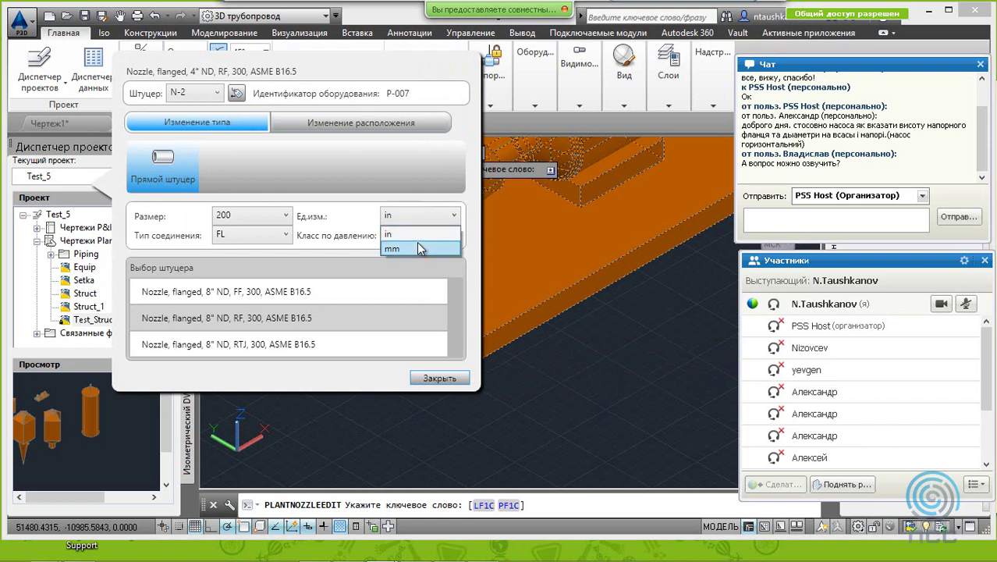
left_click(418, 247)
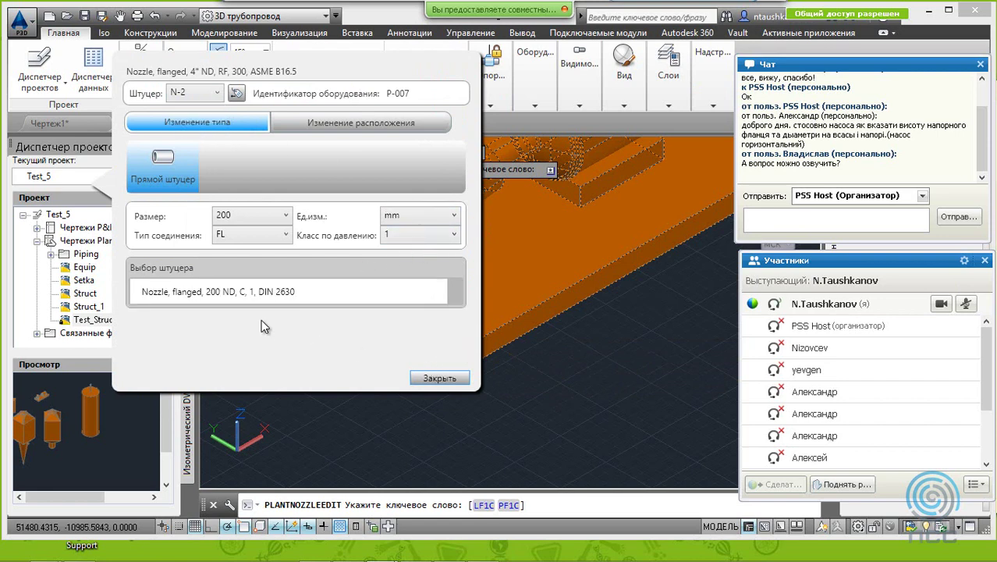
left_click(253, 298)
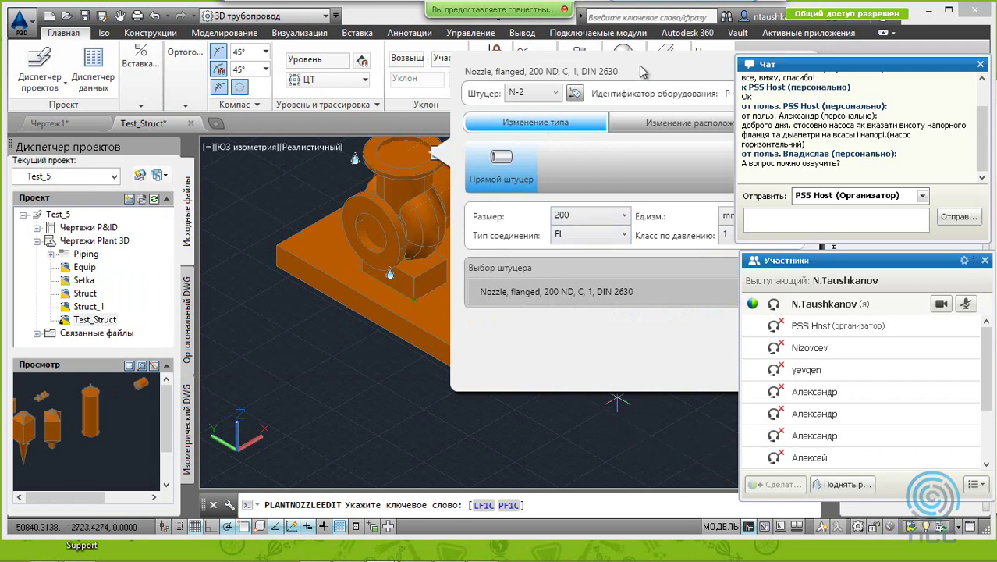
left_click_drag(643, 72, 421, 72)
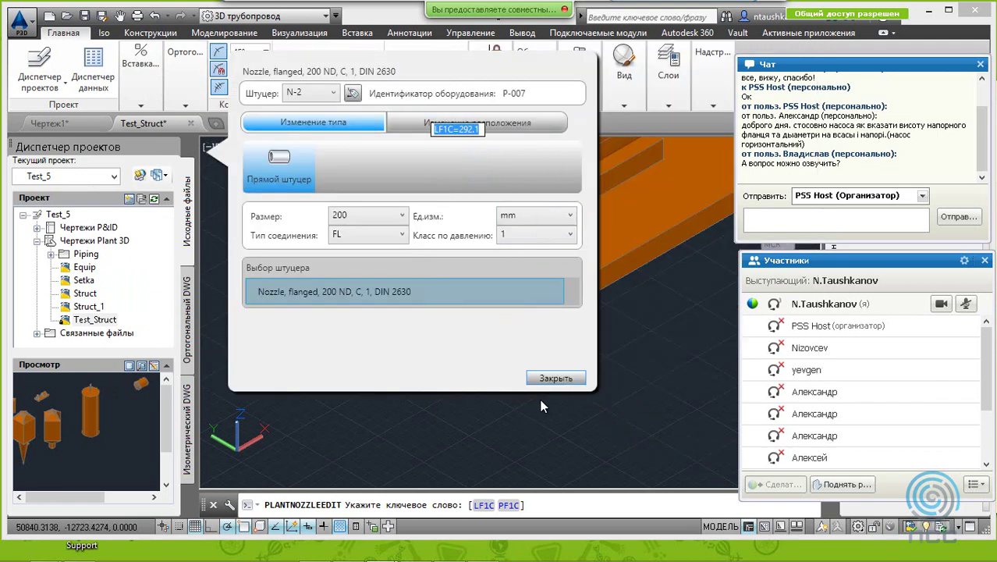
left_click(552, 378)
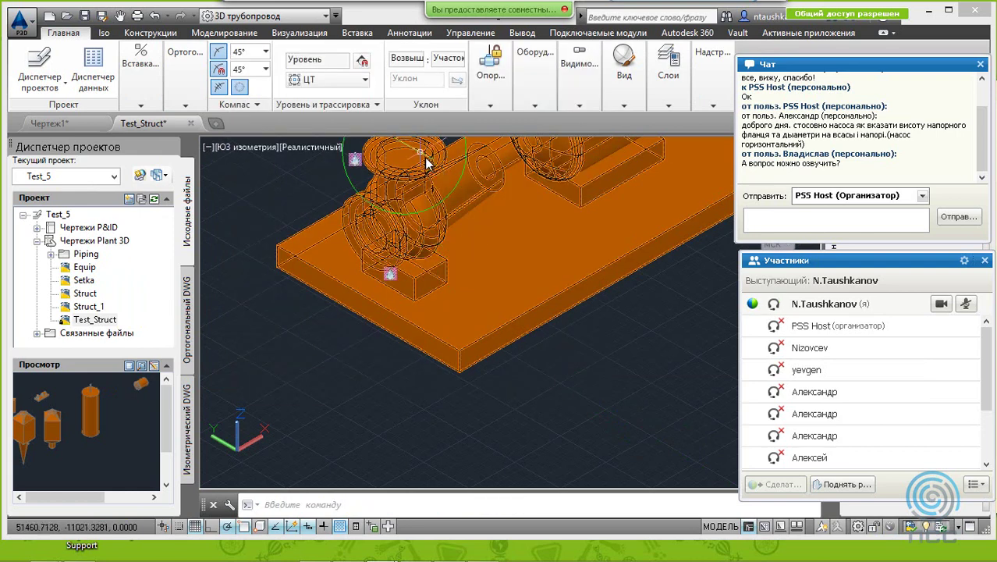
key("Escape")
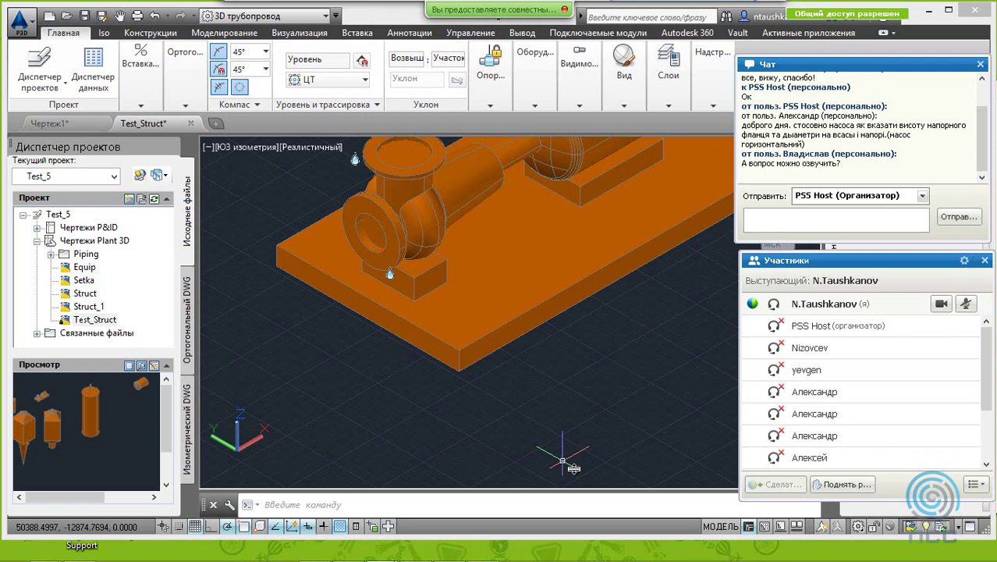
left_click(466, 201)
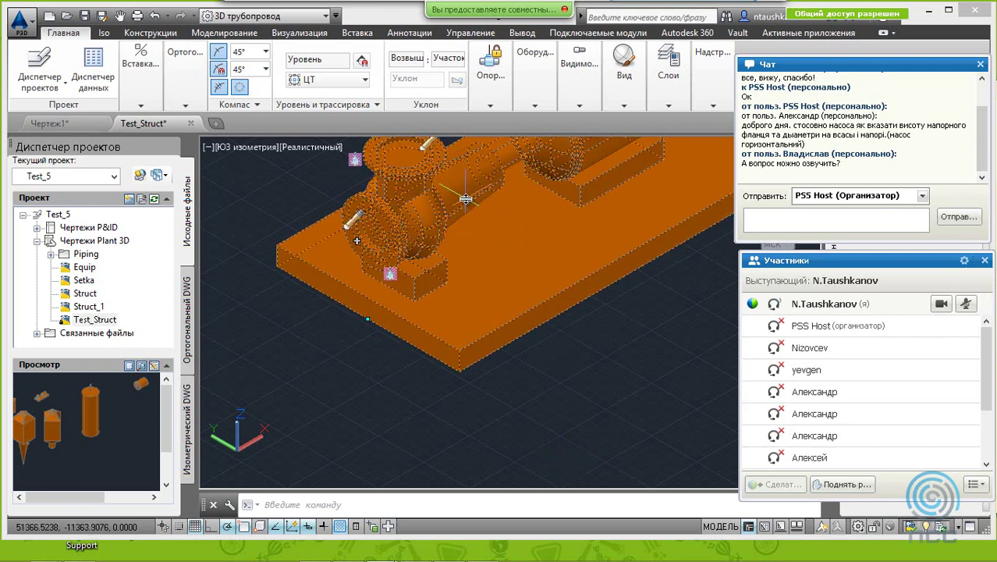
right_click(465, 202)
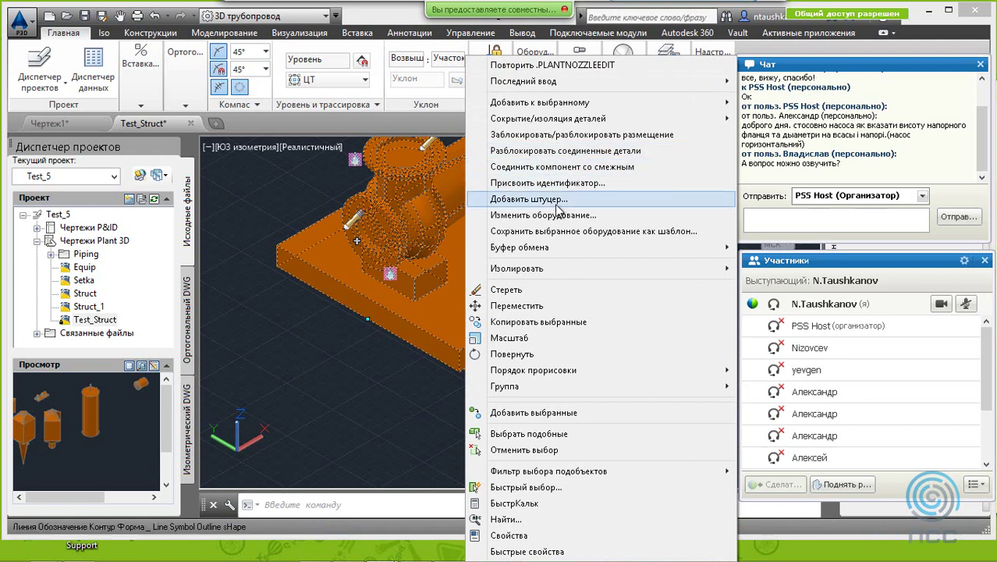
left_click(562, 217)
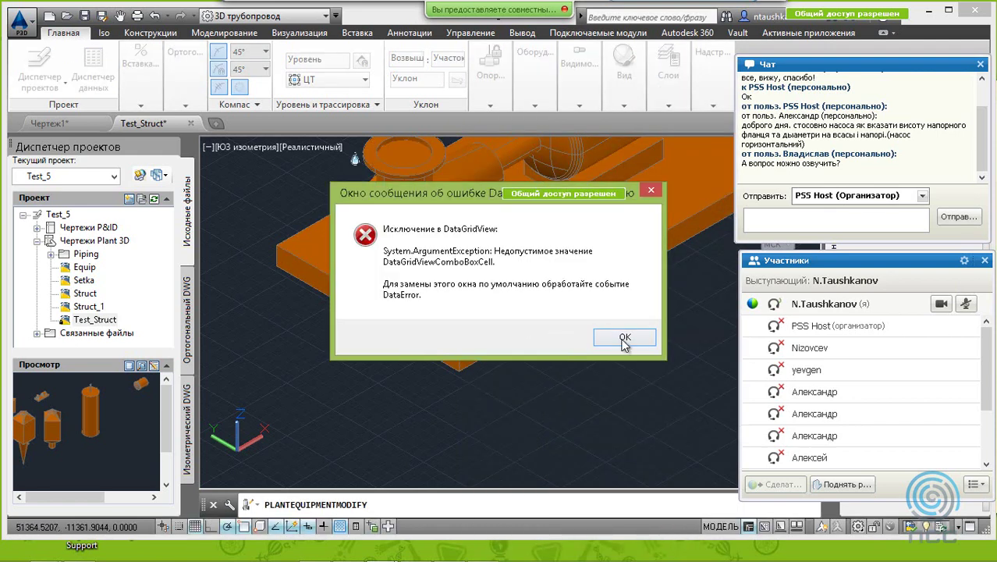
left_click(628, 338)
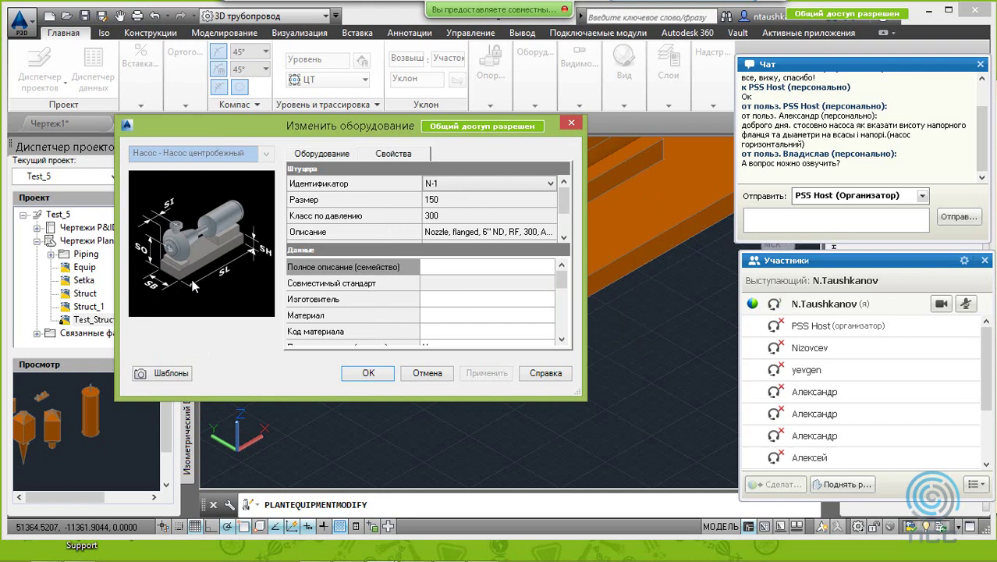
left_click(429, 373)
scroll(476, 398, "down", 5)
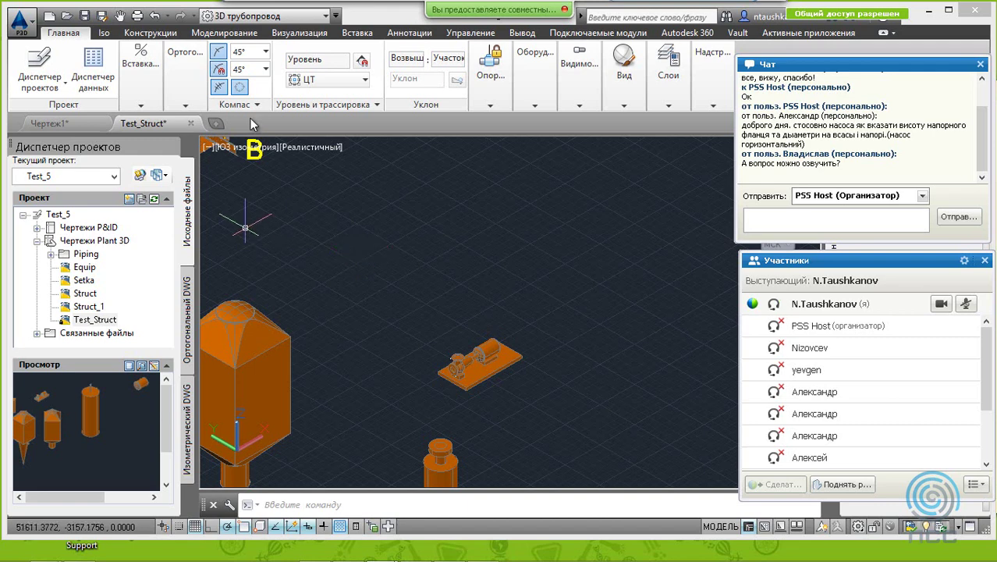
Step: Start converting Inventor equipment and open Загрузка_табор_6x20-4-2.adsk
left_click(490, 78)
left_click(534, 78)
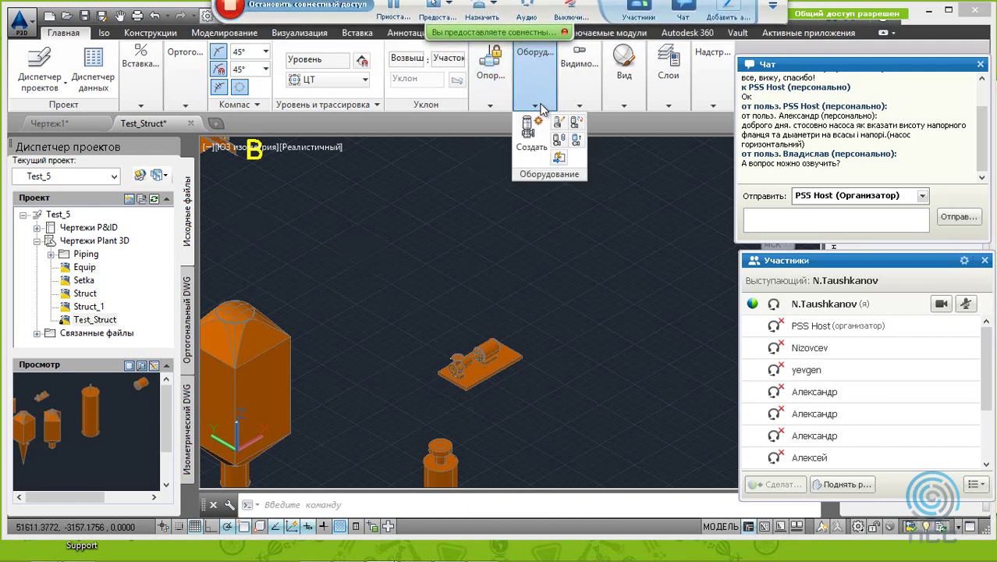
left_click(560, 165)
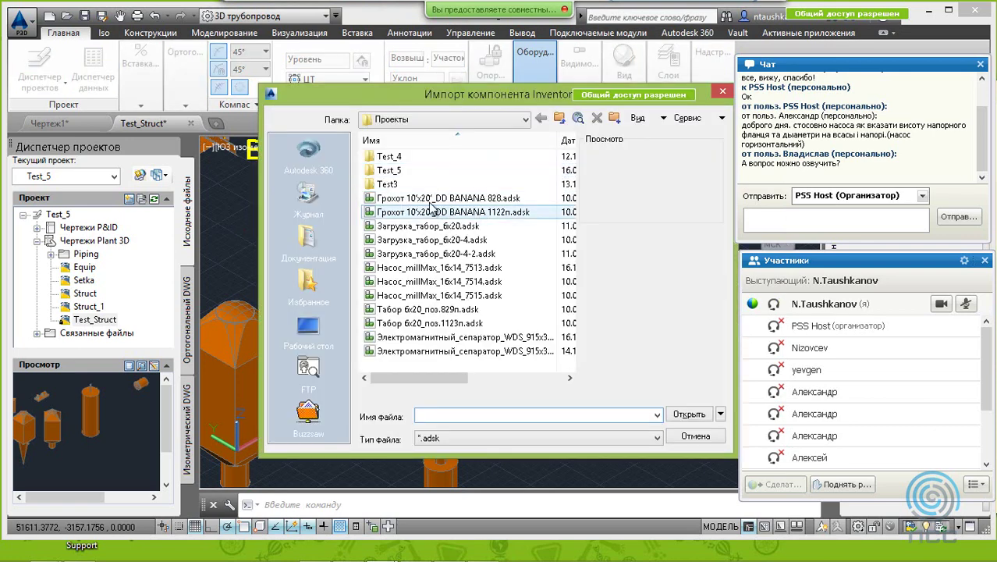
left_click(419, 253)
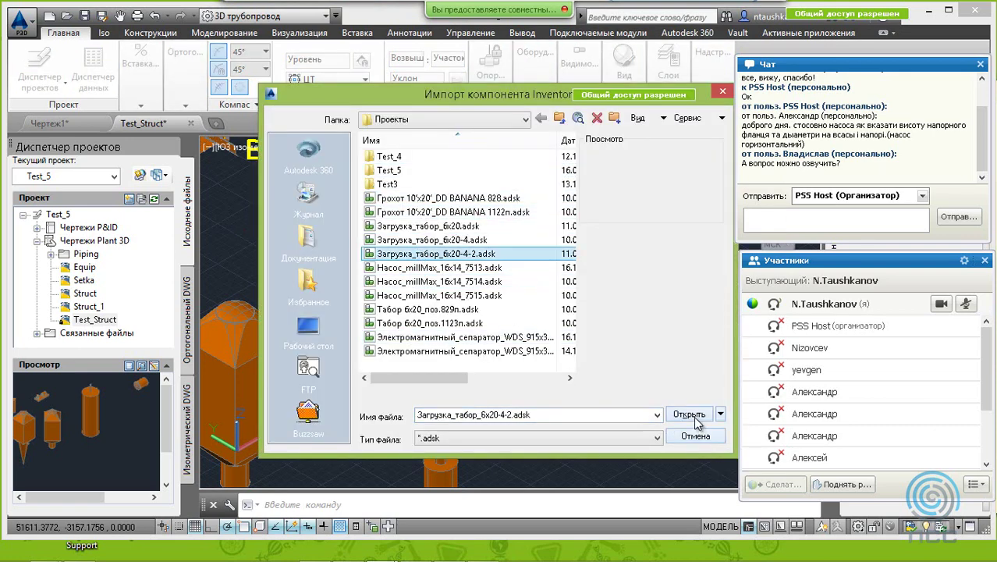
left_click(691, 416)
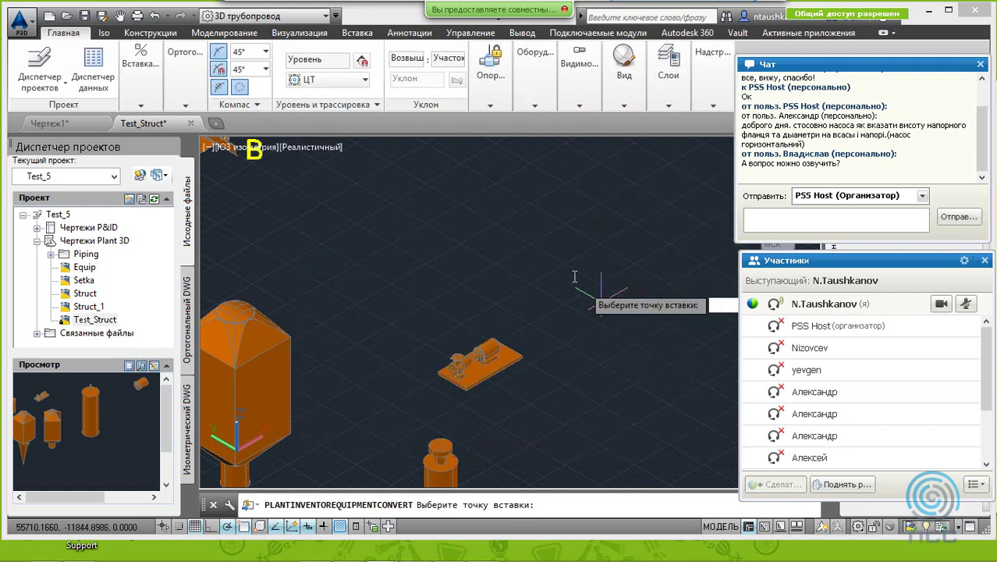
Step: Place the component above the pump, set its rotation, and assign type Прочее оборудование
left_click(534, 261)
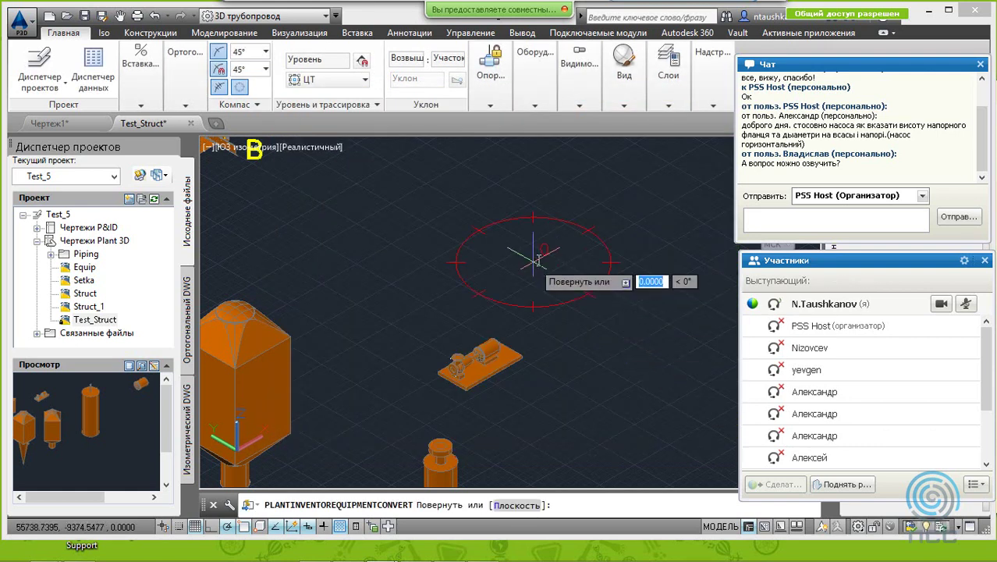
left_click(619, 213)
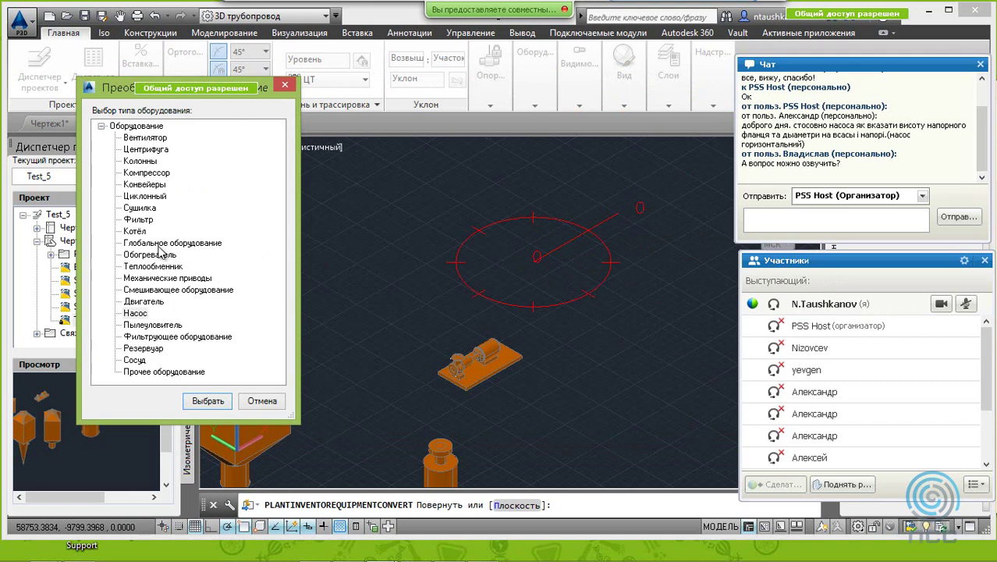
left_click(160, 371)
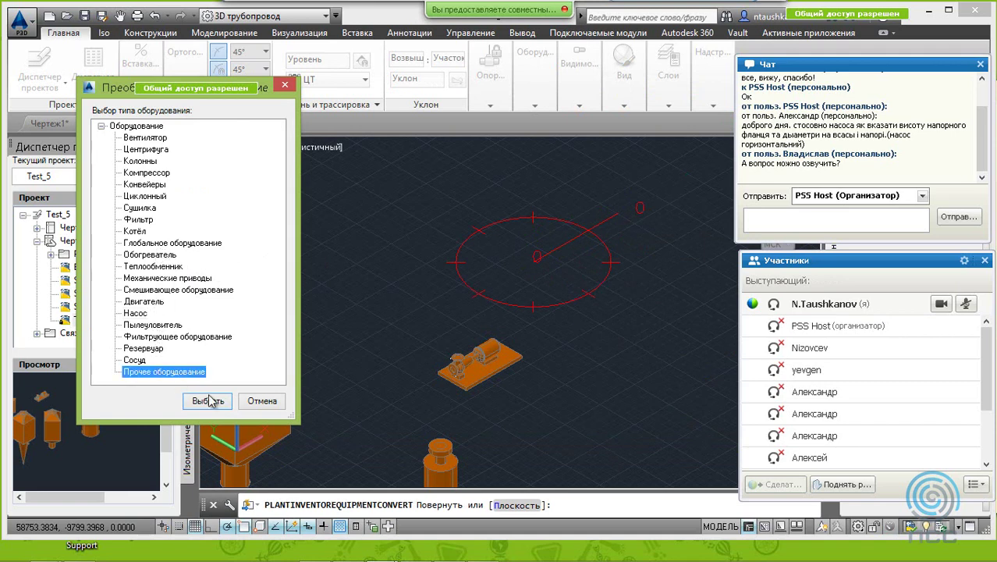
left_click(208, 400)
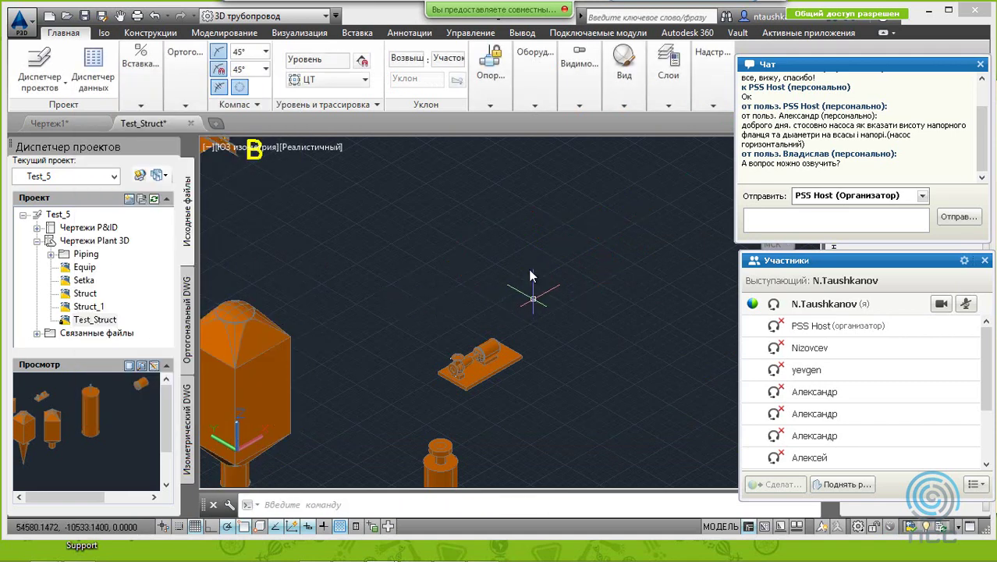
scroll(510, 234, "down", 2)
scroll(512, 236, "down", 3)
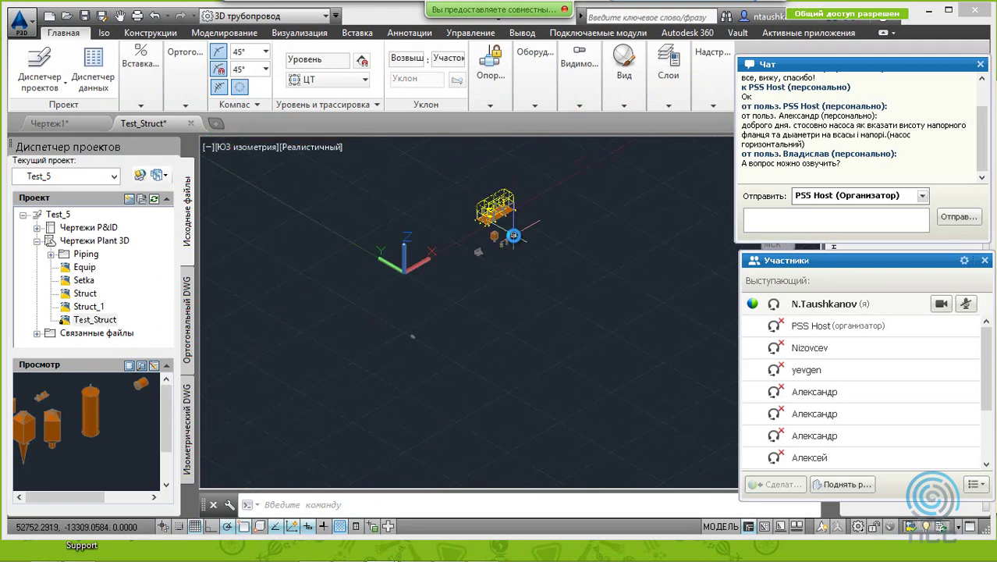
scroll(515, 234, "up", 1)
scroll(515, 234, "up", 1)
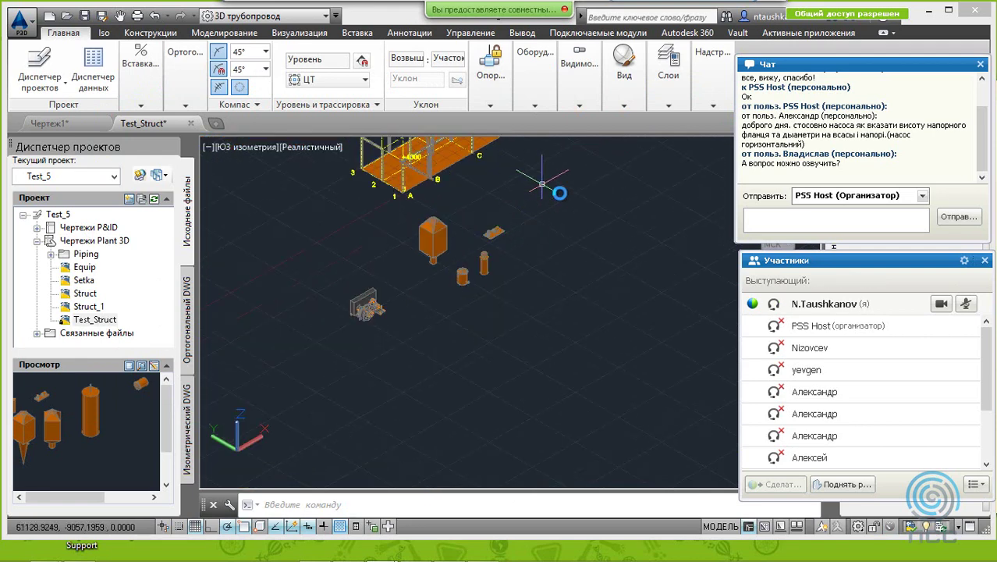
Step: Convert the Электромагнитный_сепаратор_WDS_915x3050_поз.1035п Inventor file, place it, and type it Прочее оборудование
left_click(625, 78)
left_click(535, 78)
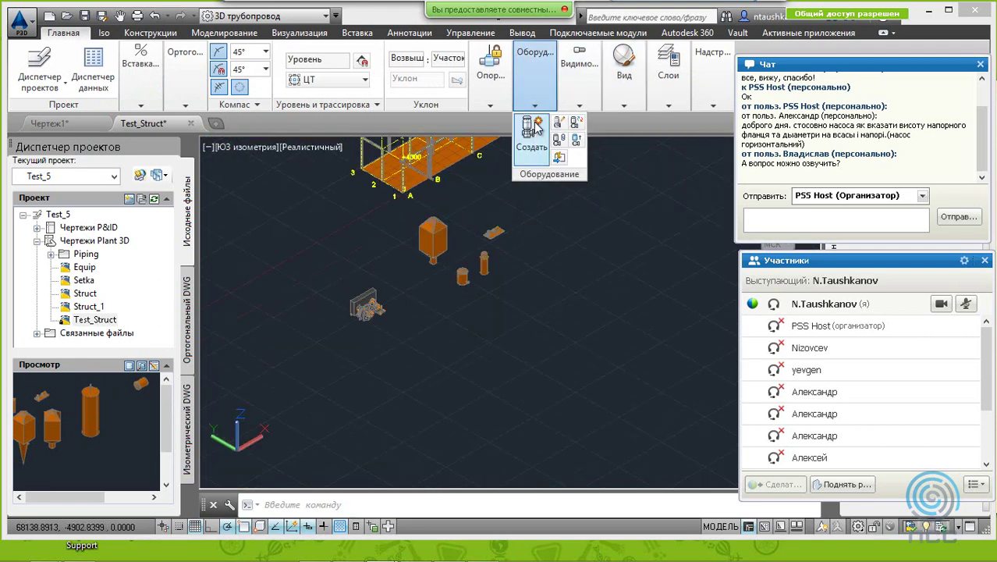
left_click(560, 159)
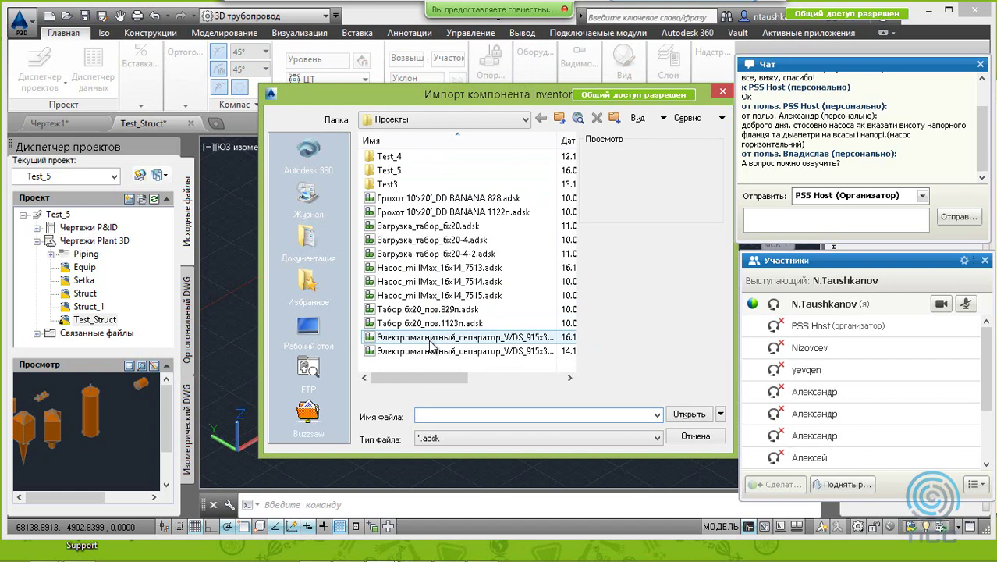
left_click(433, 337)
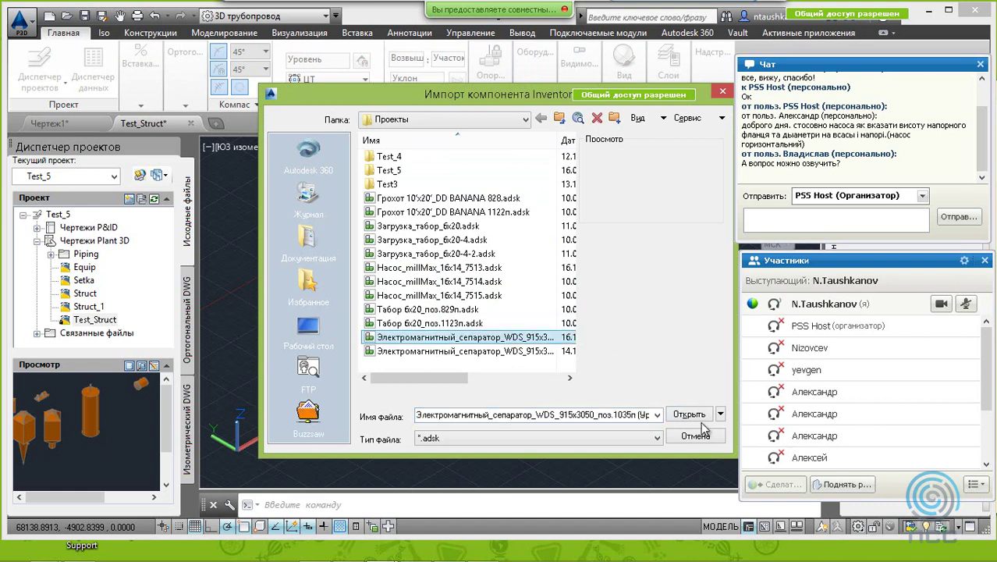
left_click(690, 419)
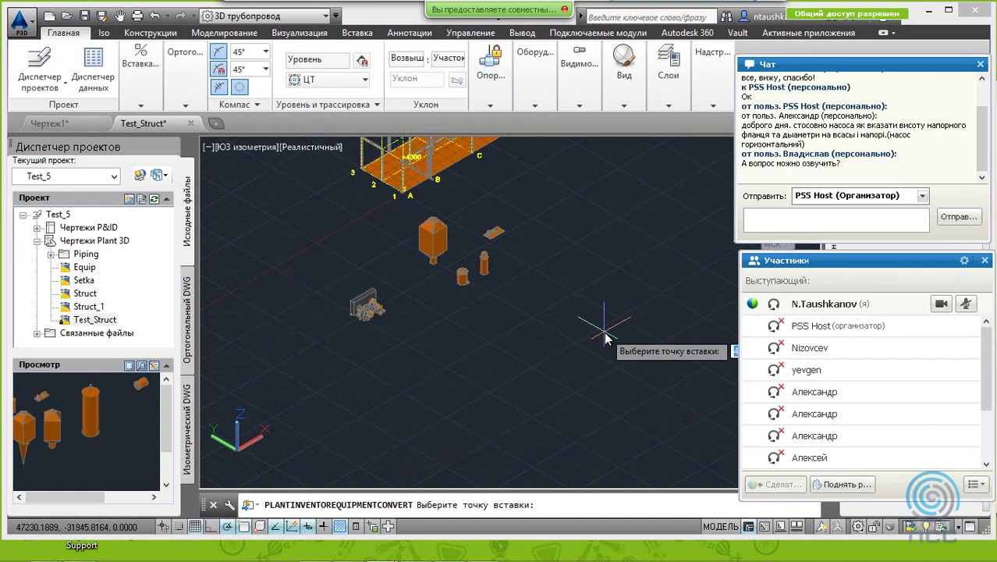
left_click(575, 295)
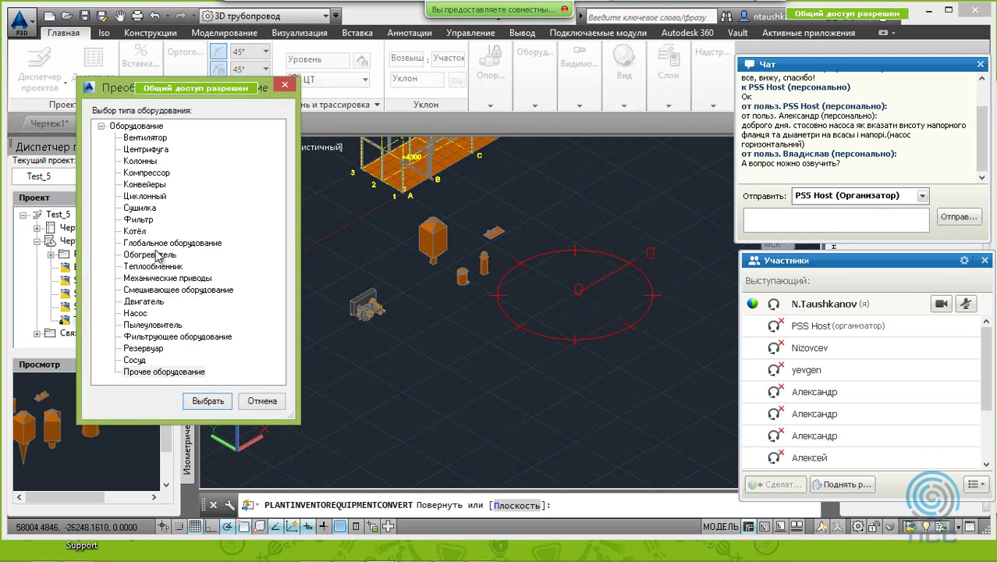
left_click(164, 372)
left_click(207, 401)
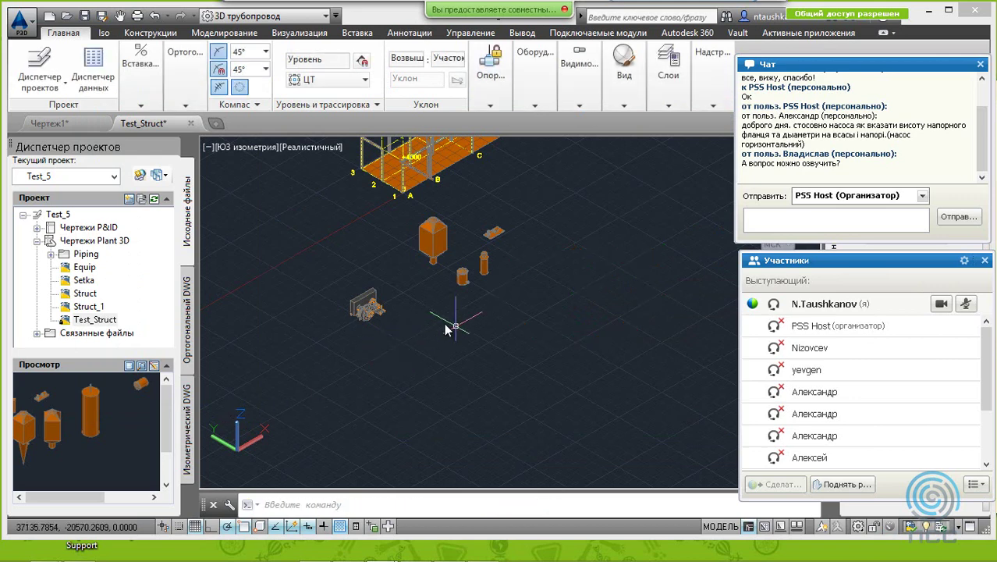
Step: Zoom out and back in to locate the distant grey separator block
scroll(334, 275, "down", 5)
scroll(335, 274, "down", 2)
scroll(335, 275, "up", 2)
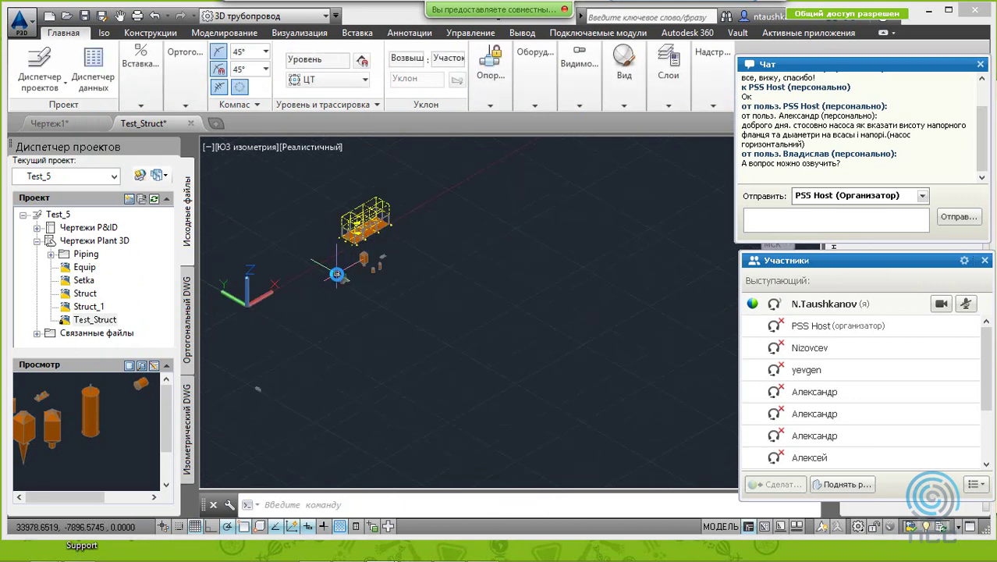
scroll(335, 275, "down", 3)
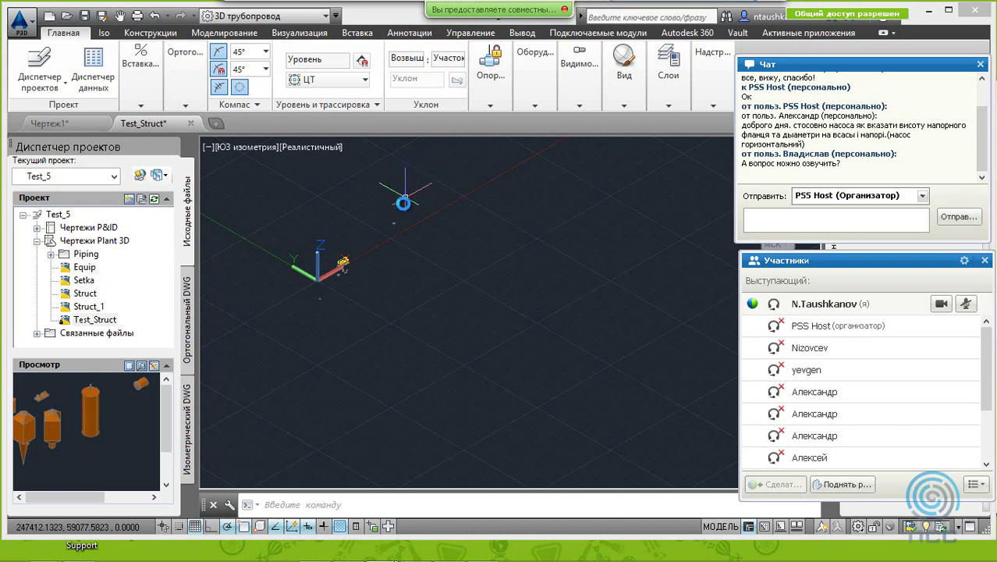
scroll(402, 207, "up", 5)
scroll(342, 254, "up", 2)
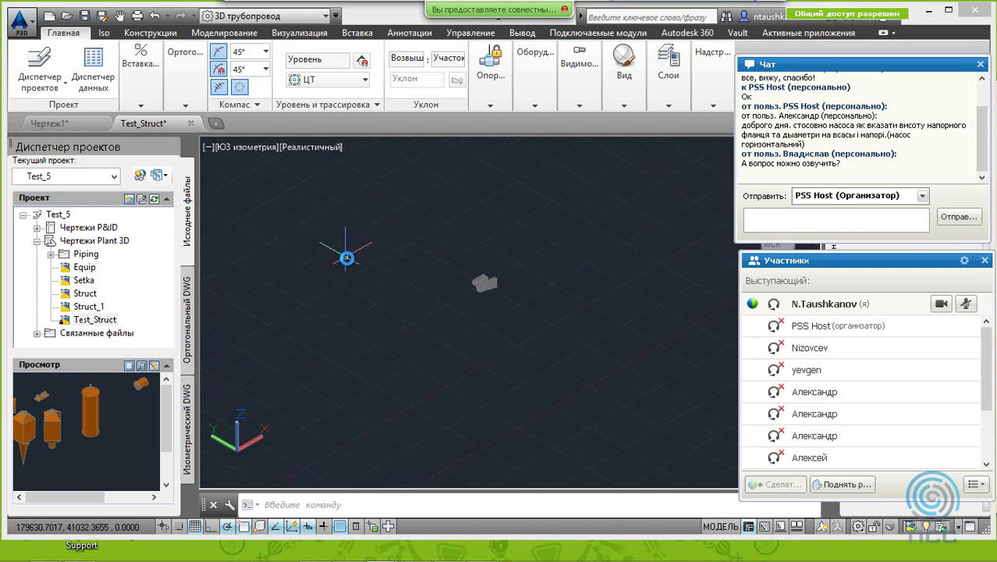
scroll(406, 277, "up", 3)
scroll(451, 293, "up", 3)
scroll(546, 287, "up", 2)
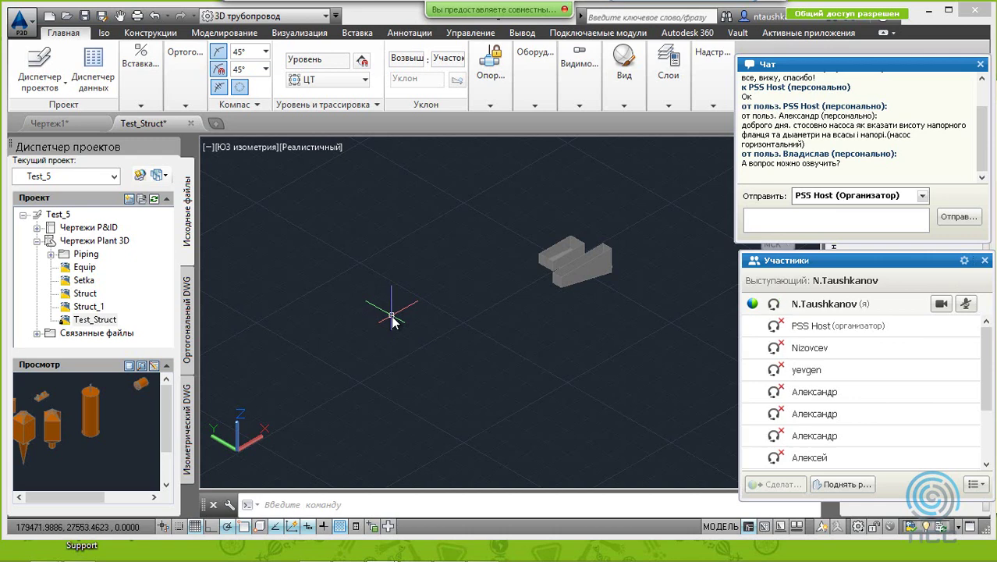
left_click(141, 63)
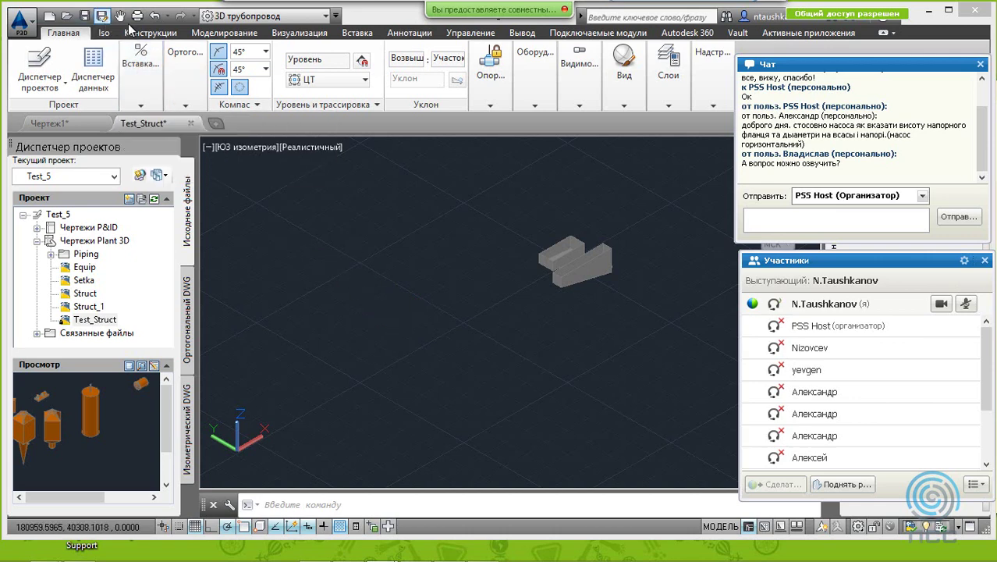
Step: Move the grey separator block beside the steel structure, panning mid-move to reach it
left_click(243, 34)
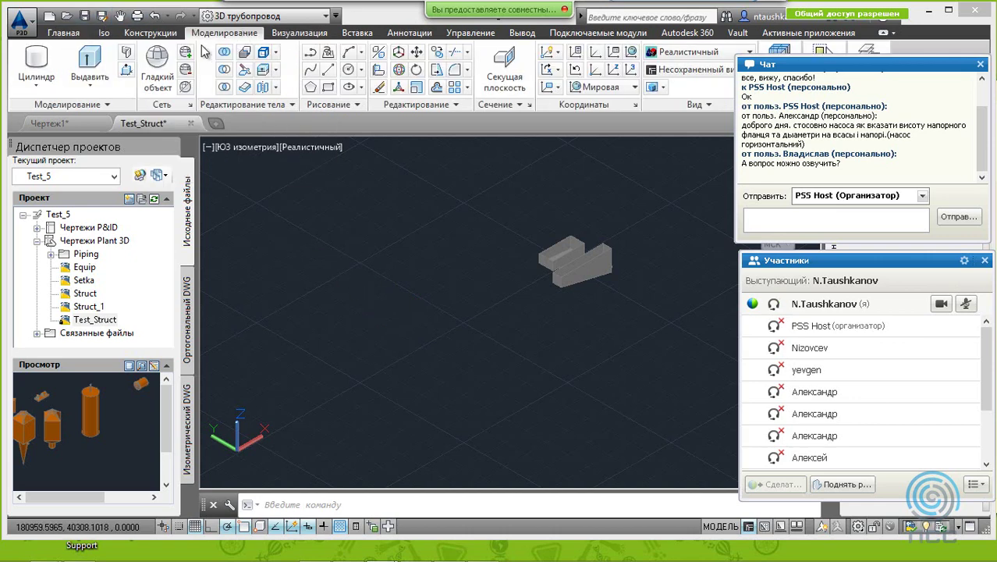
type("m")
key("Return")
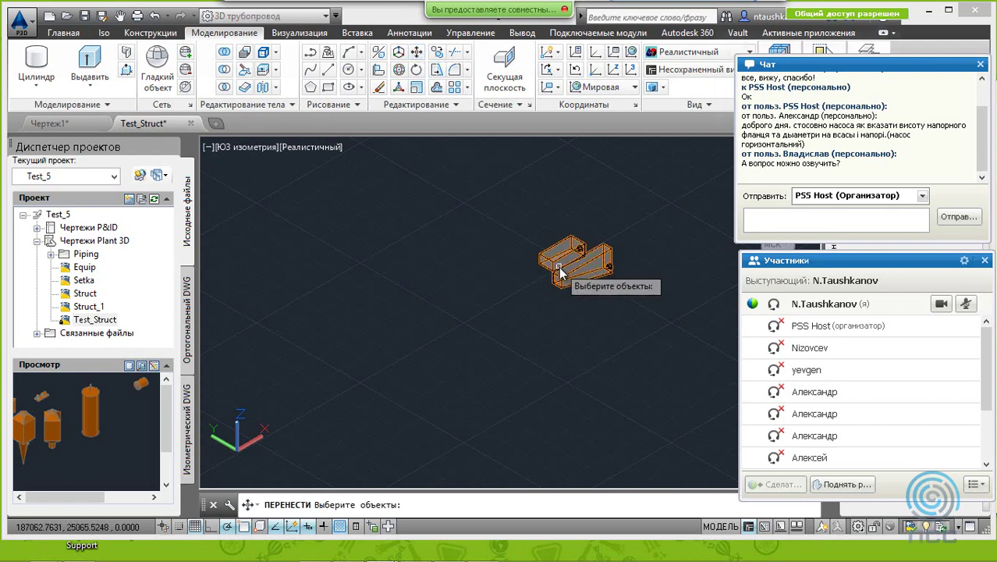
left_click(562, 269)
key("Return")
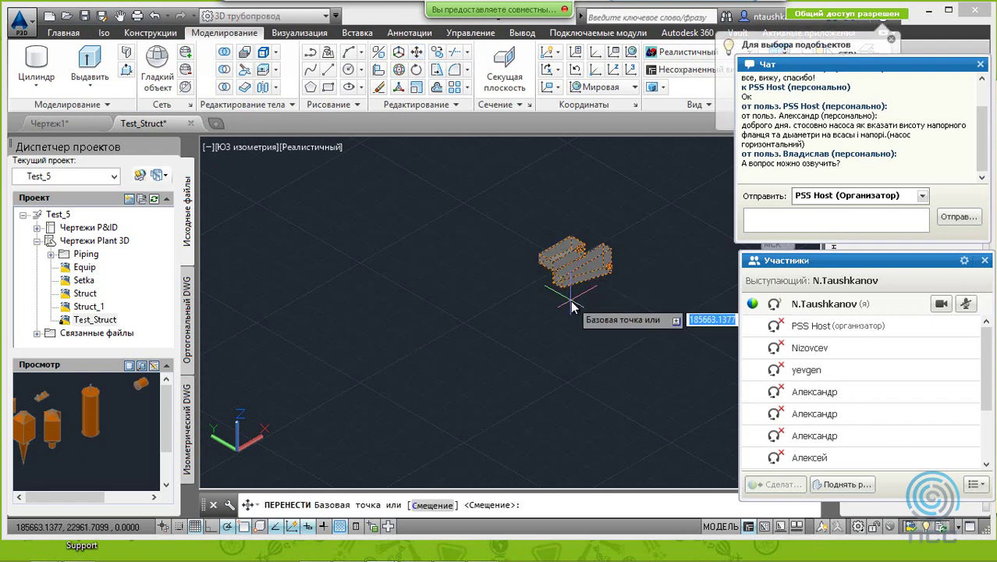
left_click(564, 301)
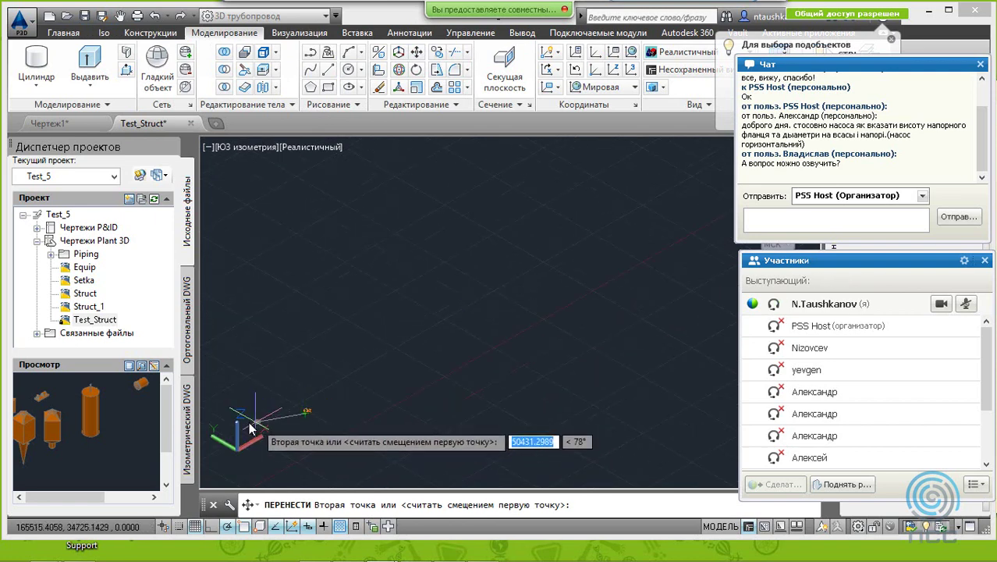
left_click(119, 16)
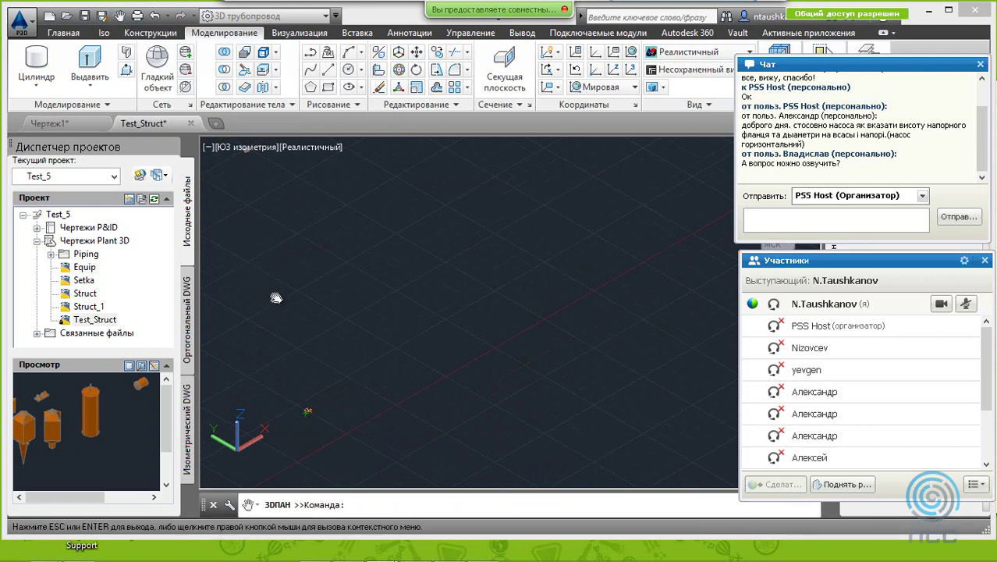
left_click_drag(274, 298, 535, 187)
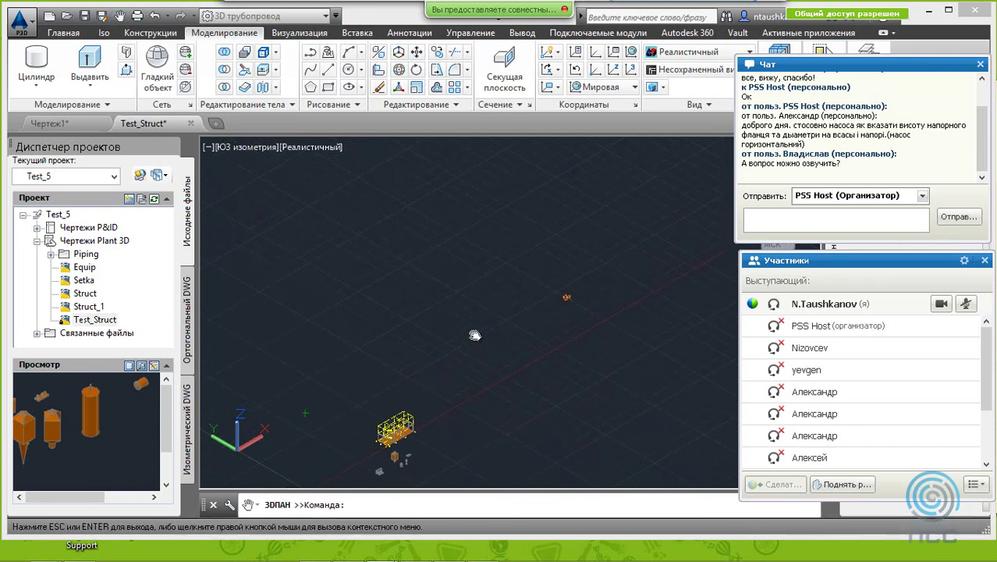
left_click_drag(398, 441, 427, 370)
right_click(436, 365)
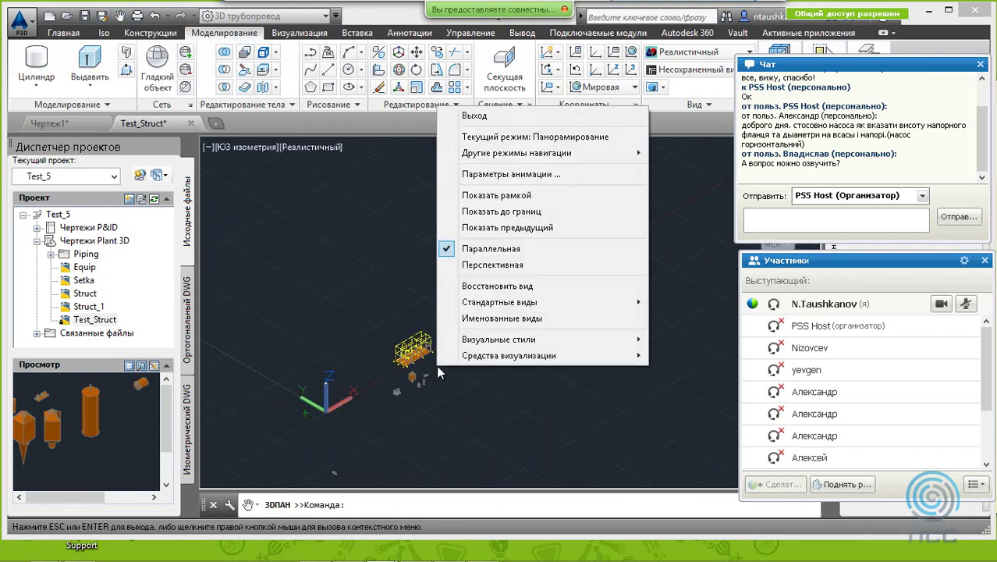
left_click(498, 117)
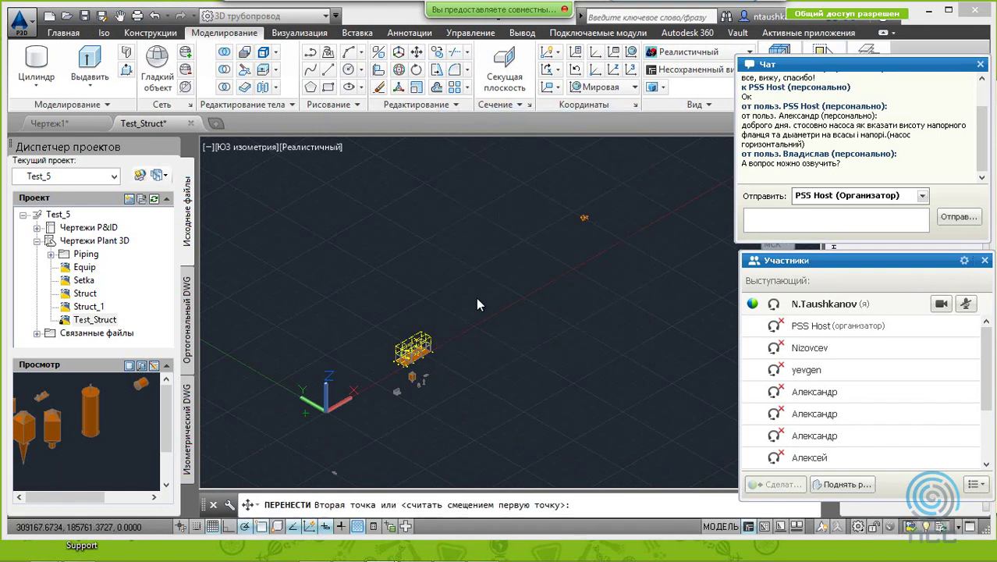
left_click(448, 369)
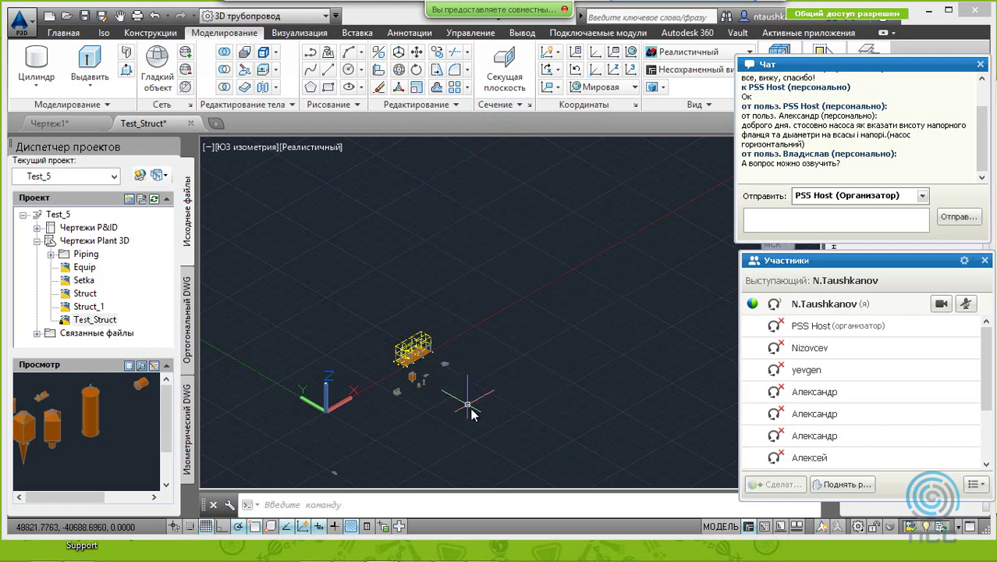
scroll(468, 410, "up", 3)
Step: Zoom in on the relocated separator among the pump and vessels
scroll(426, 388, "up", 4)
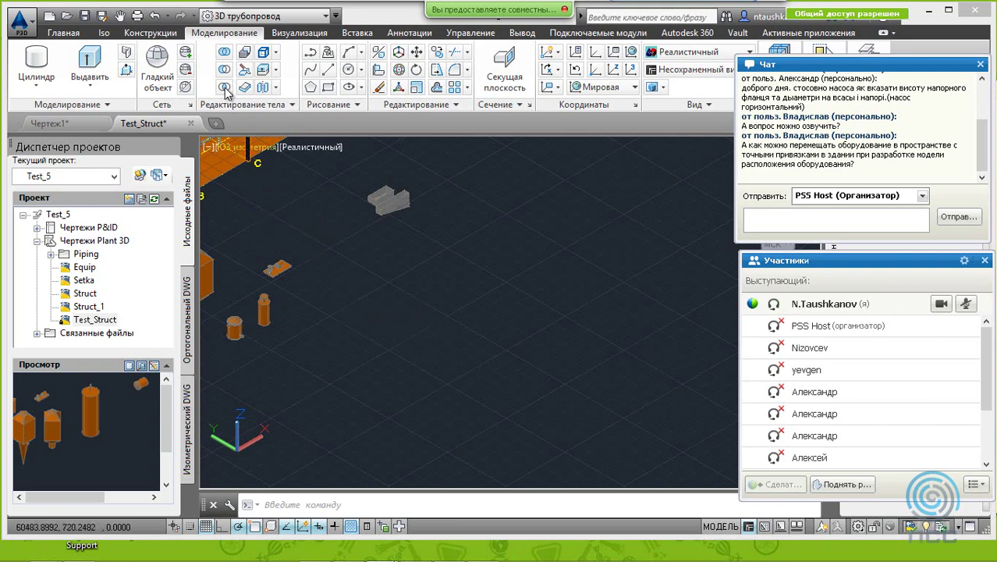
Step: Pan and zoom onto the steel frame's +4000/+8000 levels and orbit it slightly
left_click(119, 15)
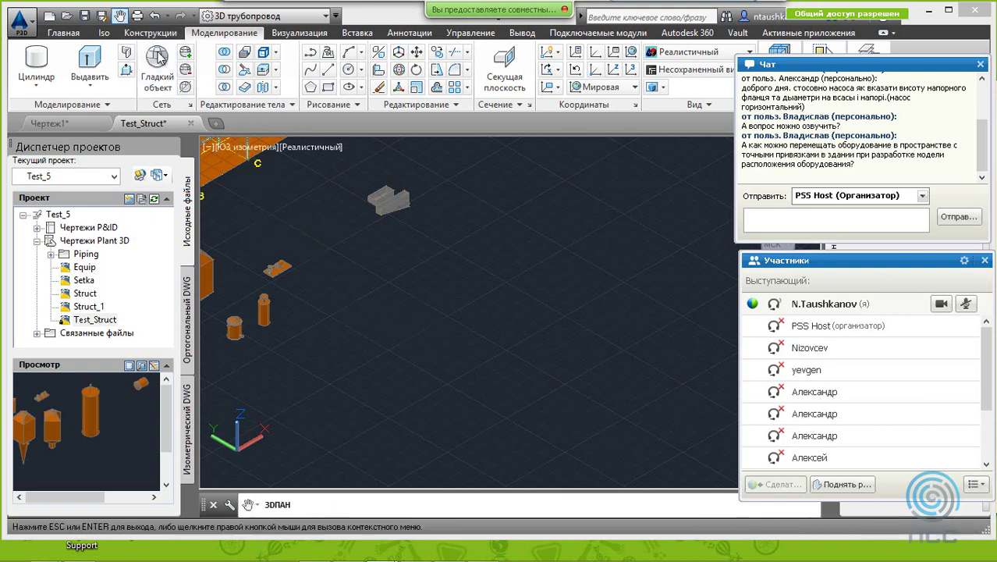
left_click_drag(282, 181, 568, 358)
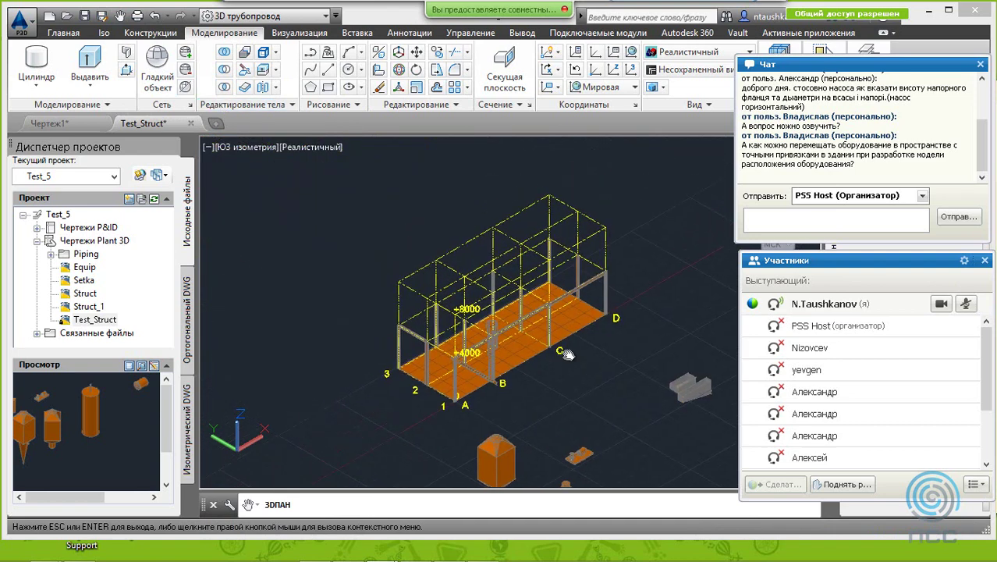
scroll(466, 436, "up", 1)
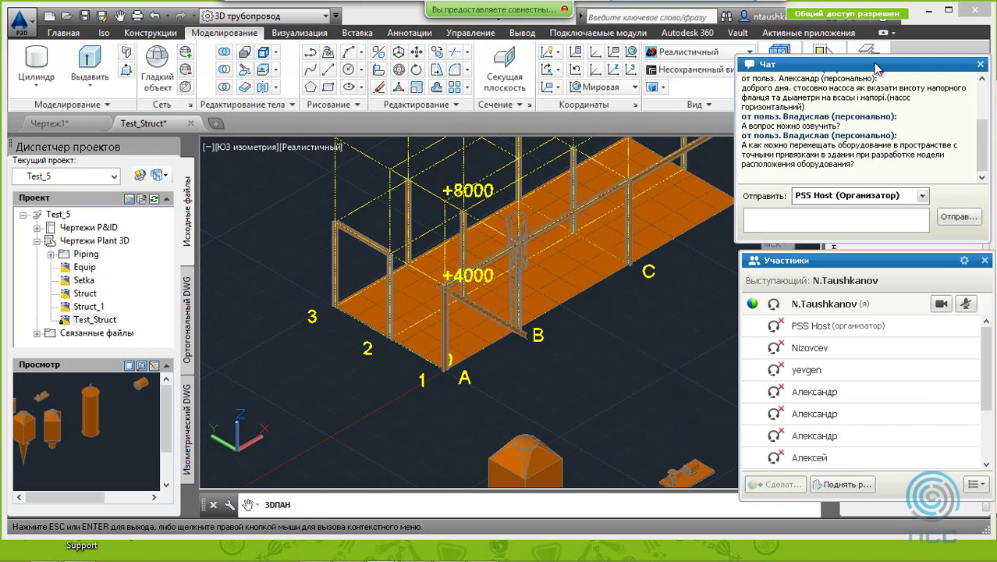
left_click(845, 69)
mouse_move(845, 68)
left_mouse_down()
mouse_move(821, 250)
mouse_move(847, 249)
left_mouse_up()
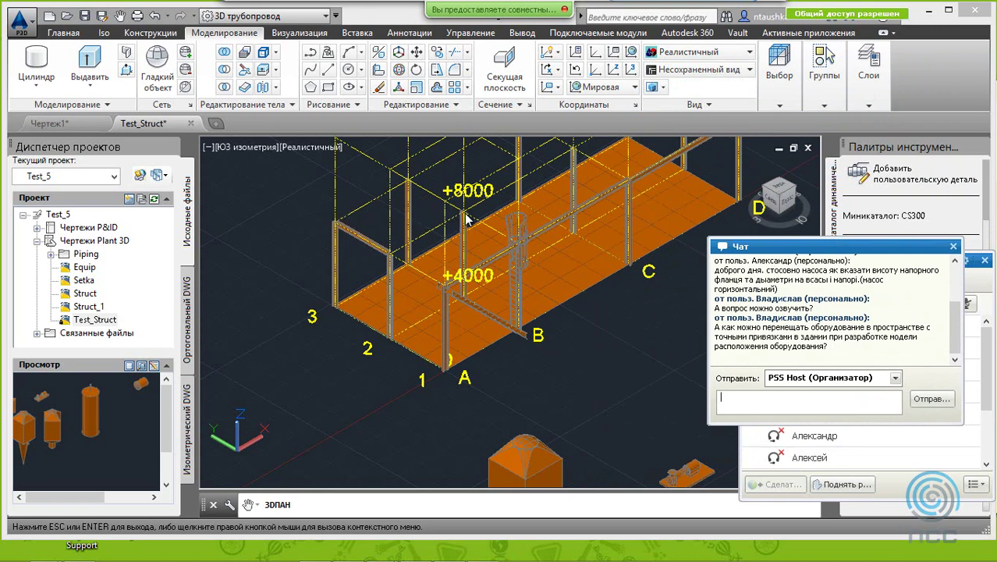
right_click(802, 212)
left_click(811, 217)
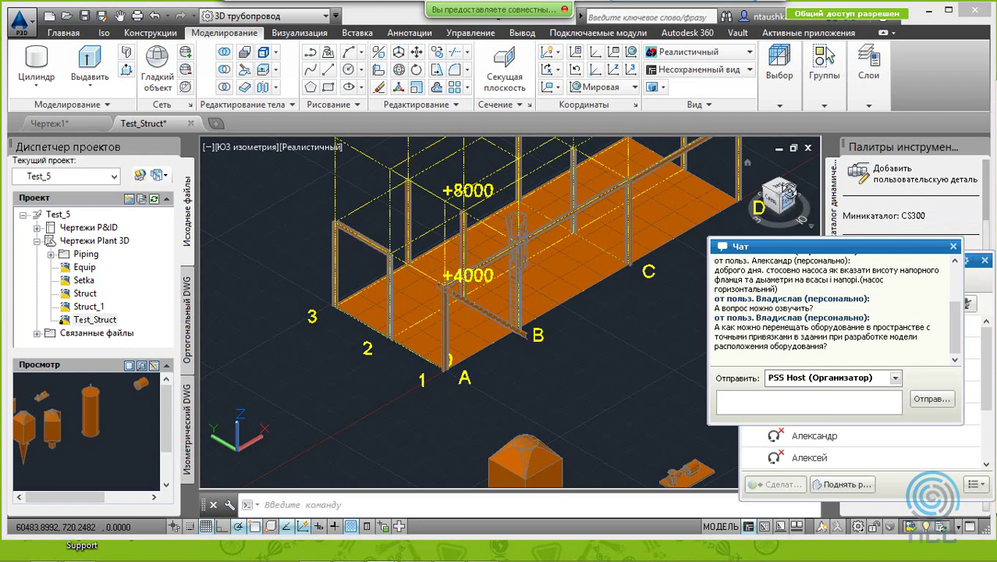
left_click_drag(791, 194, 798, 183)
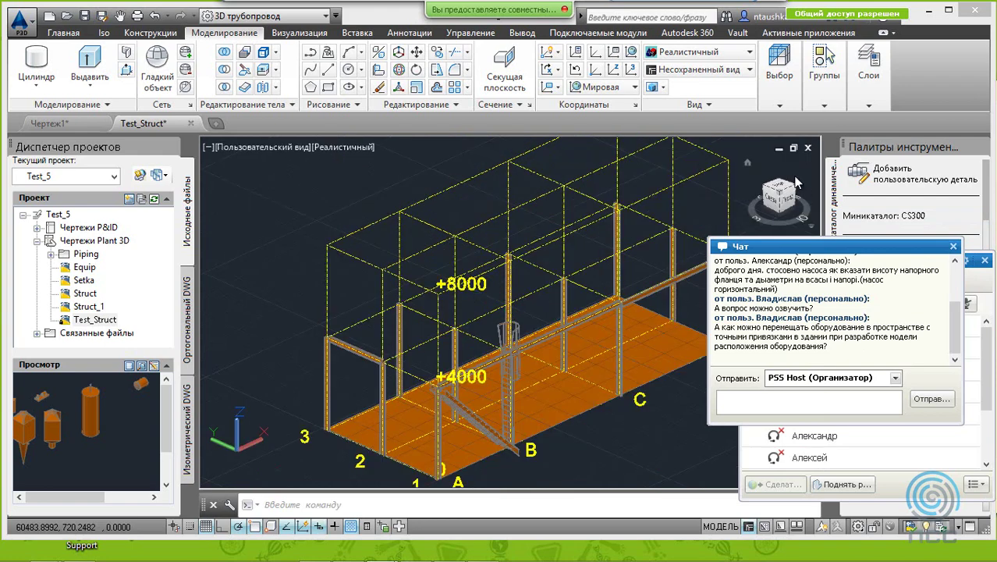
Step: Draw a line from the beam corner at level +4000 to the column top
left_click(355, 285)
key("Escape")
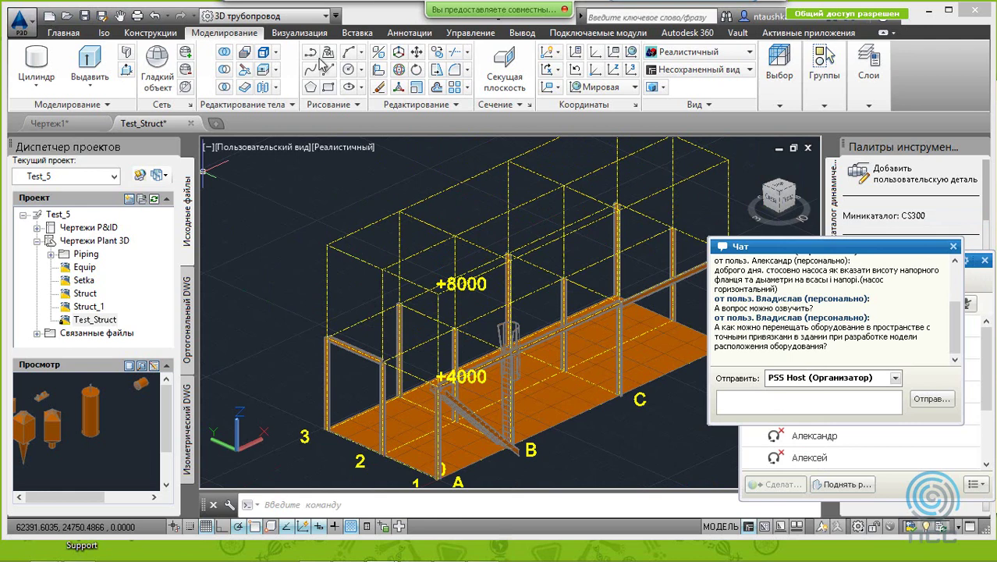
left_click(329, 71)
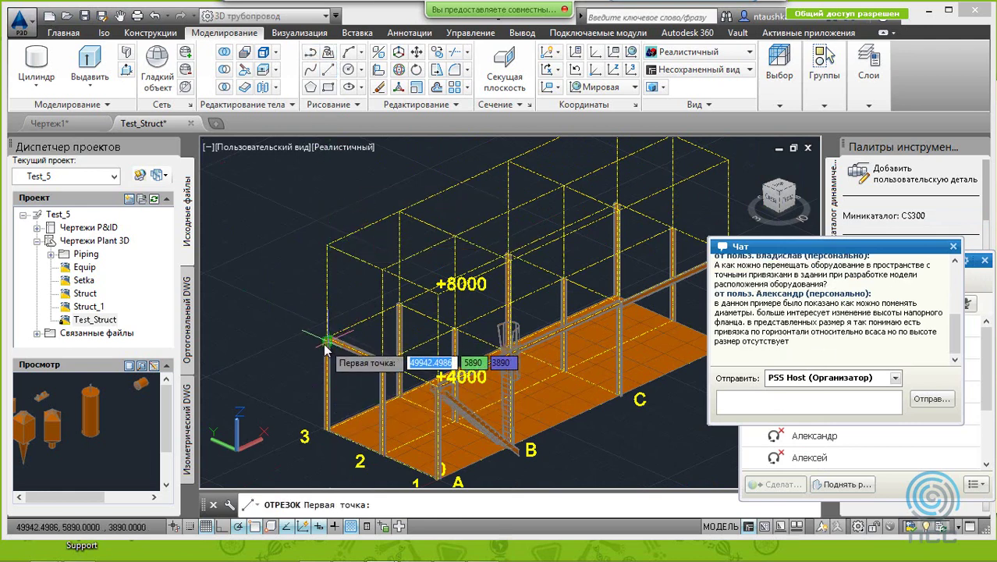
scroll(326, 347, "up", 4)
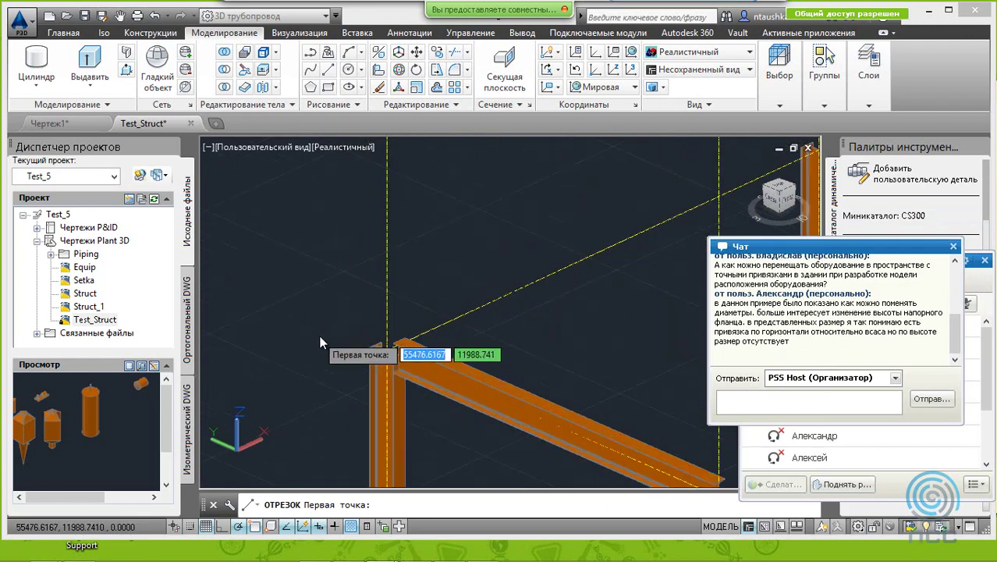
left_click(386, 353)
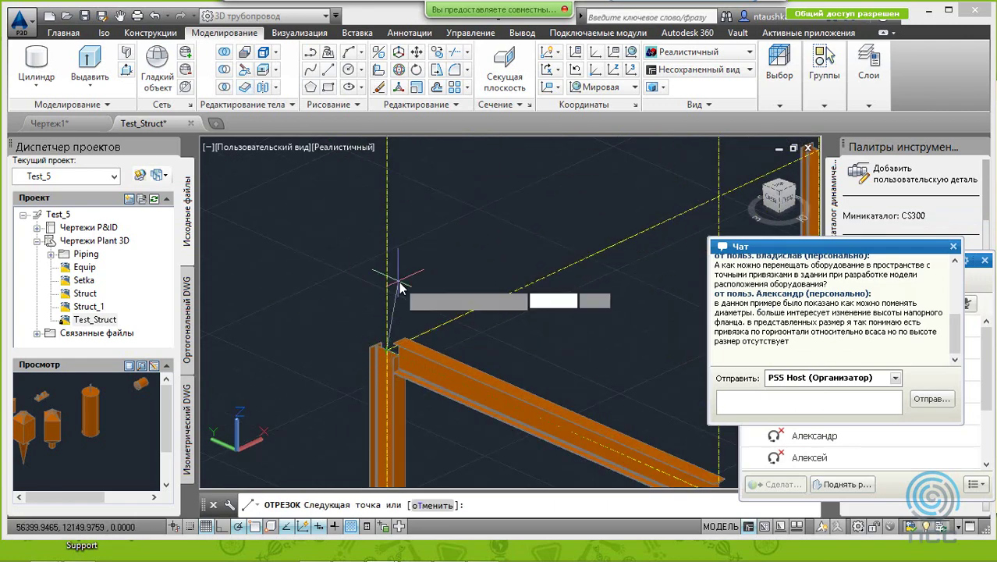
scroll(398, 285, "down", 4)
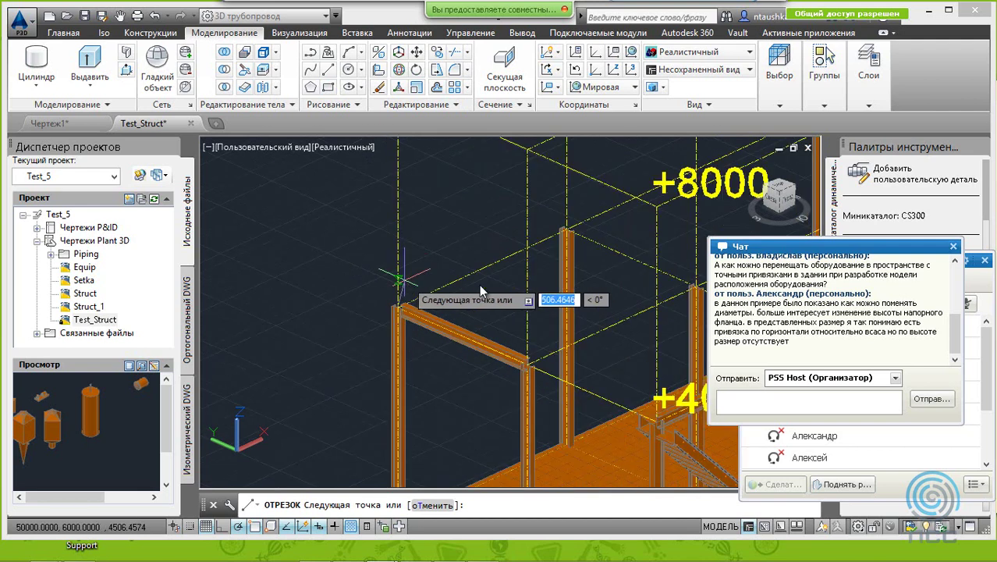
left_click(694, 289)
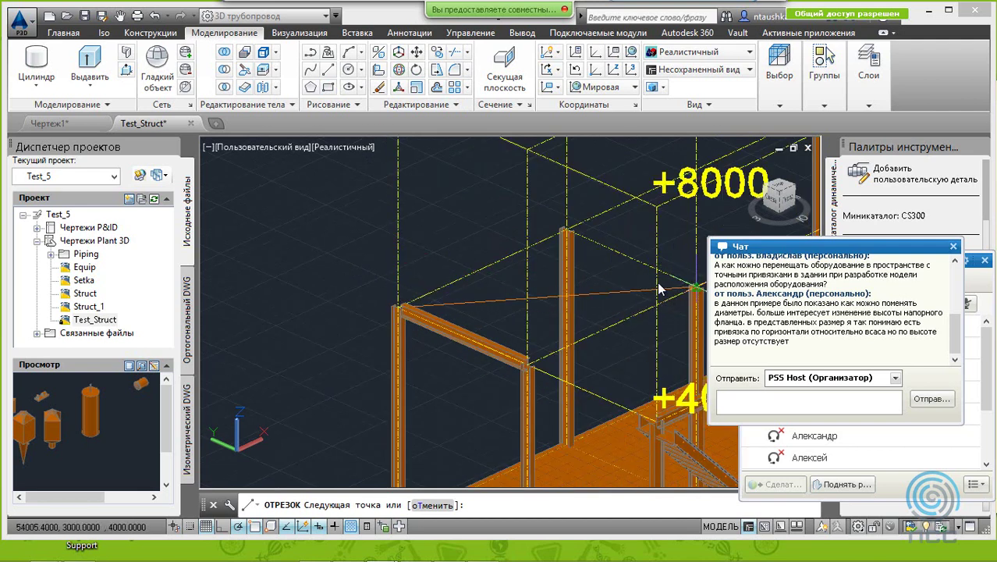
right_click(415, 207)
left_click(437, 217)
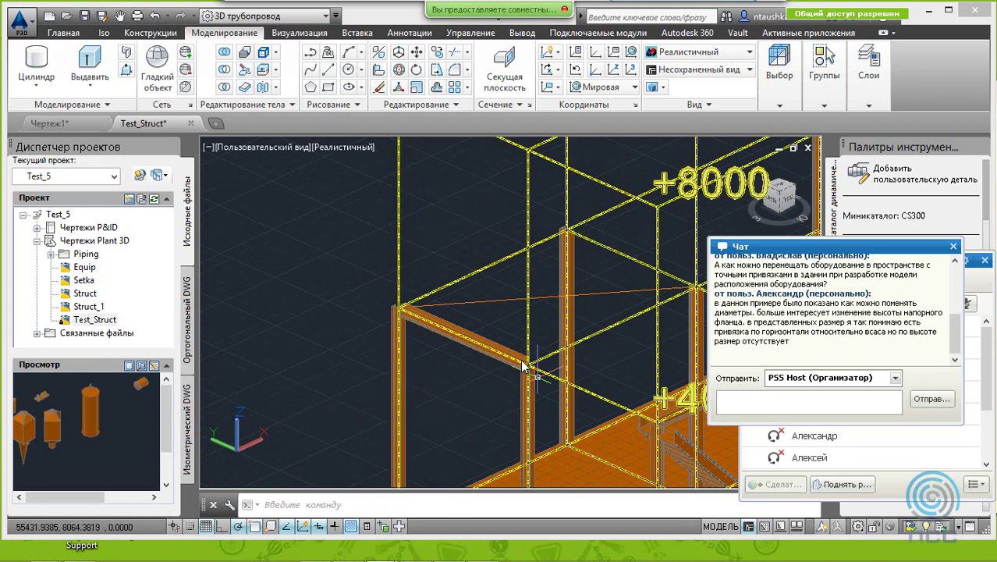
scroll(461, 316, "down", 5)
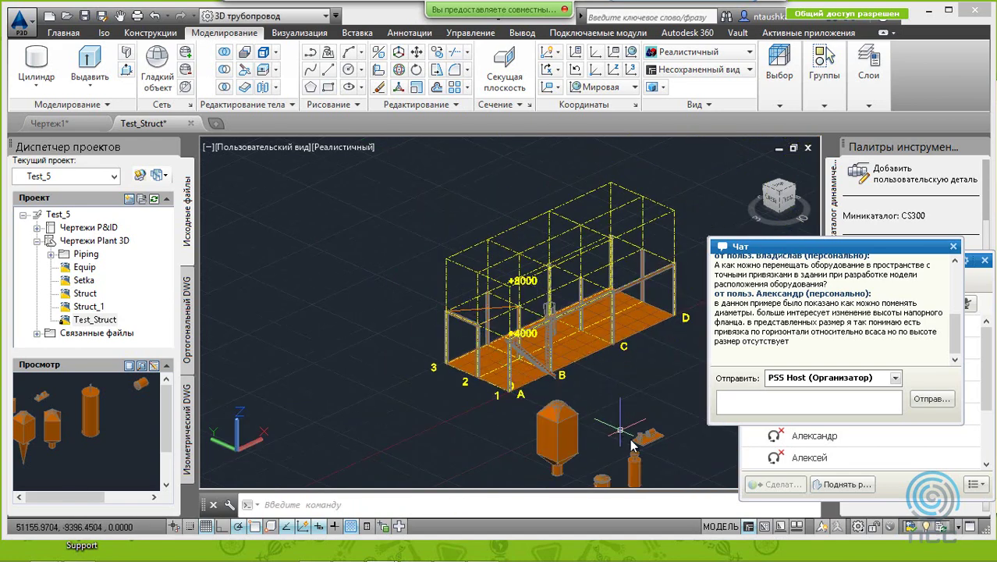
Step: Zoom in on the pump assembly and its baseplate
scroll(653, 446, "up", 5)
scroll(652, 446, "up", 2)
scroll(652, 446, "up", 1)
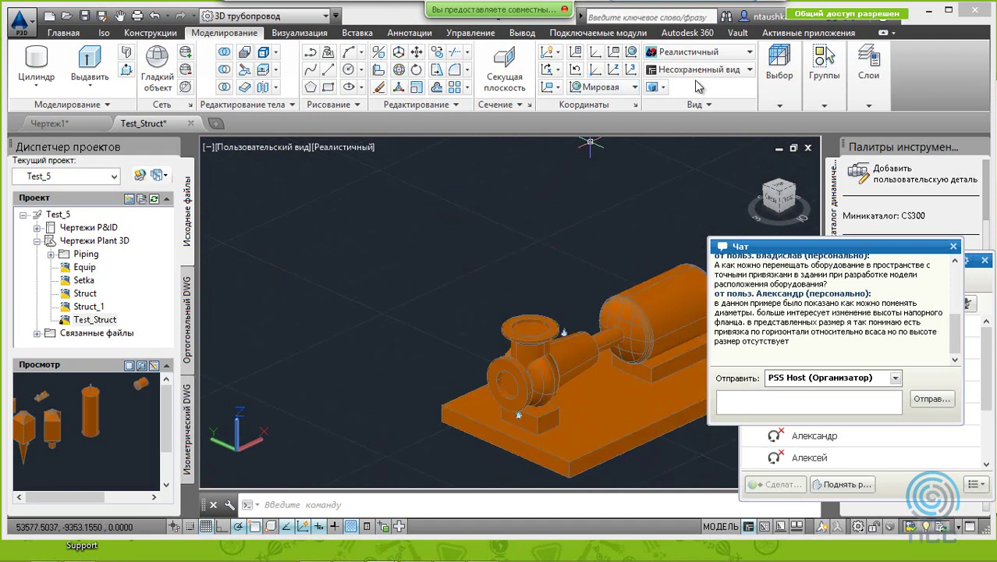
Step: Switch the visual style to 2D-каркас and shift the pump left in view
left_click(689, 53)
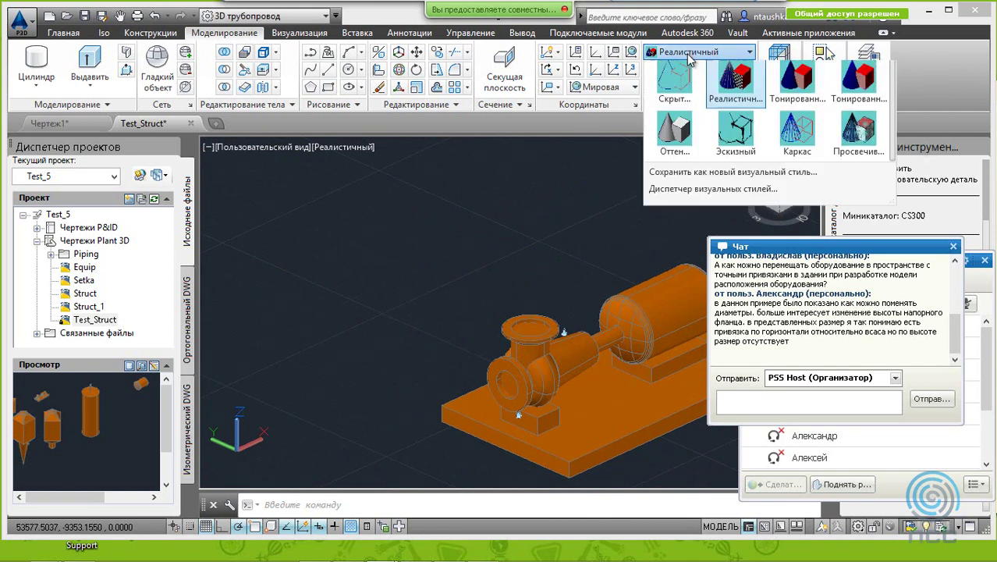
left_click(675, 81)
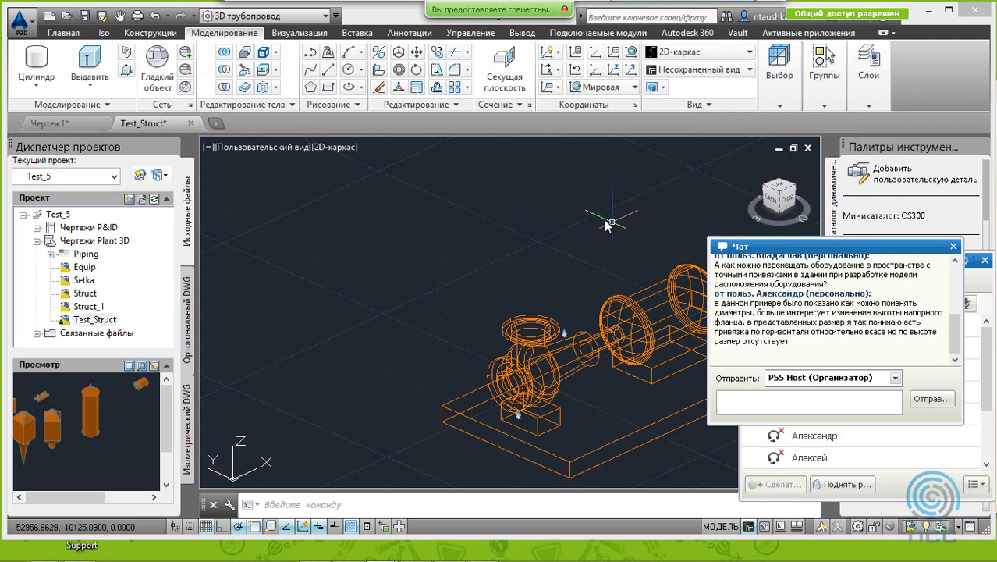
left_click(119, 16)
left_click_drag(586, 194, 452, 180)
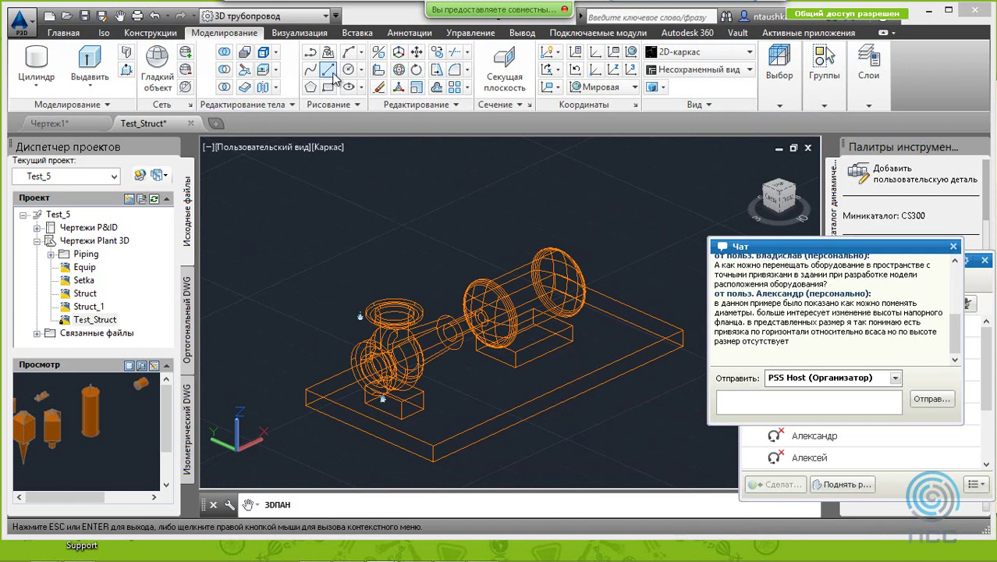
Step: Draw a line diagonally across the pump baseplate from left to right corner
left_click(310, 51)
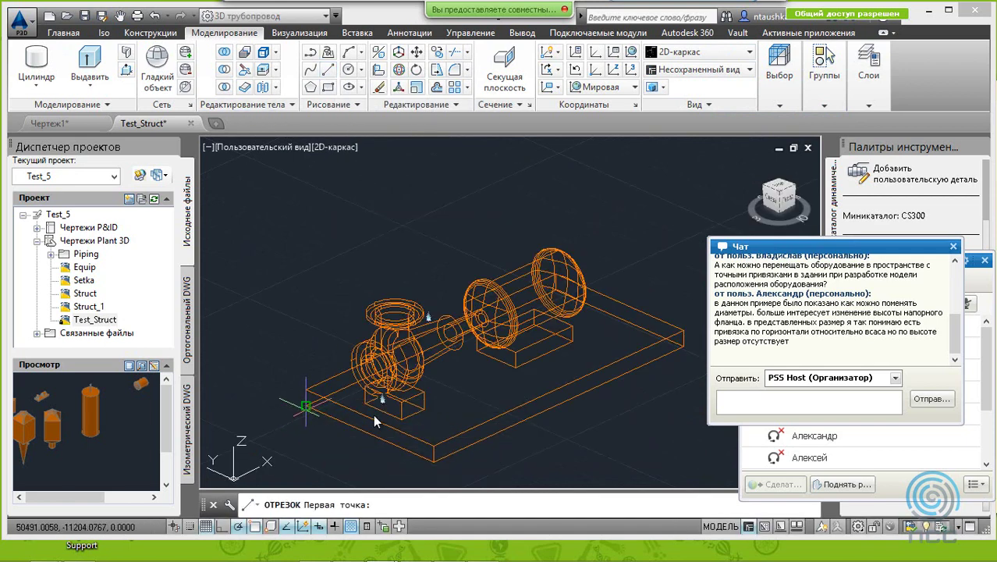
left_click(316, 419)
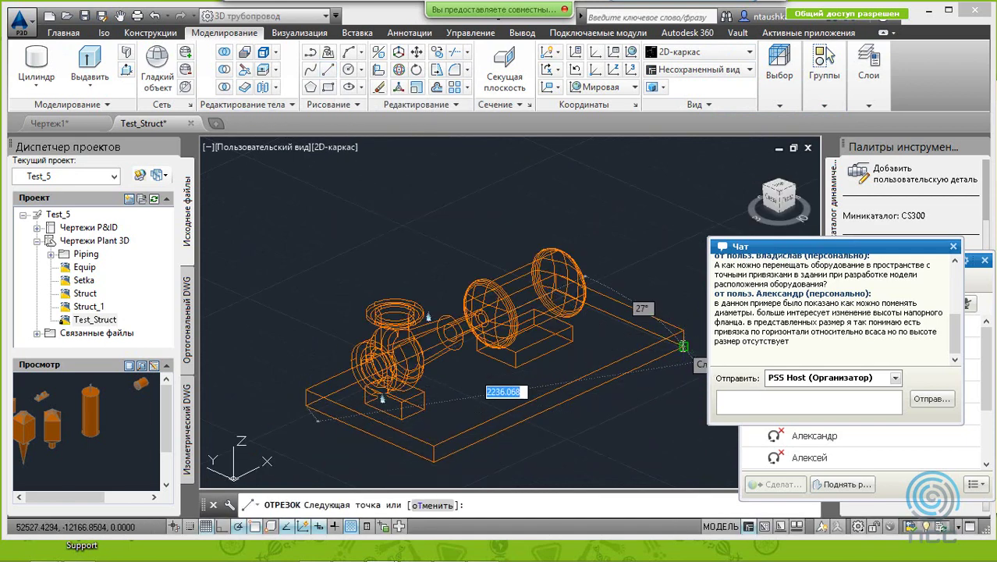
left_click(684, 343)
right_click(249, 231)
left_click(269, 241)
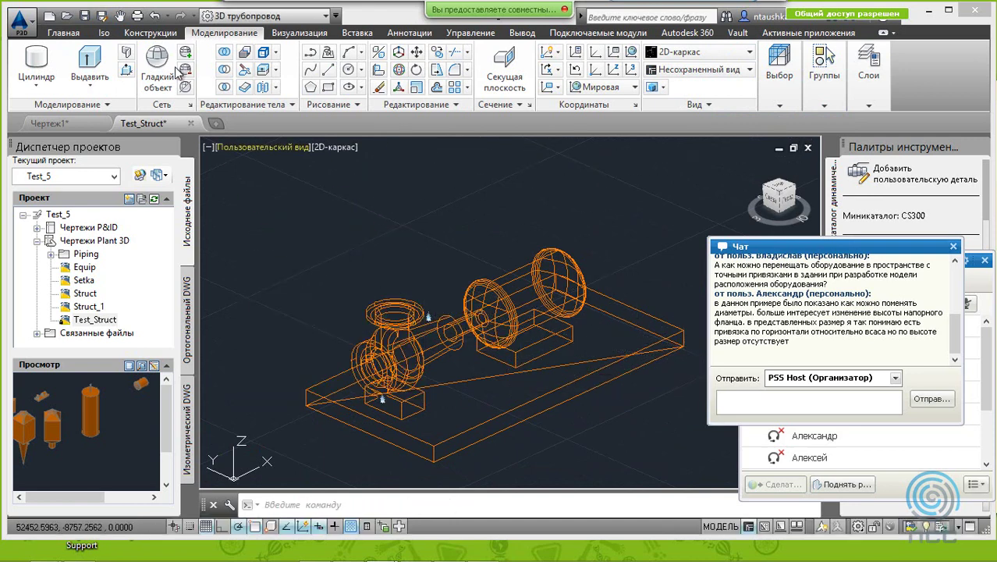
Step: Start moving the pump, using its base-plate diagonal midpoint as the base point
left_click(416, 70)
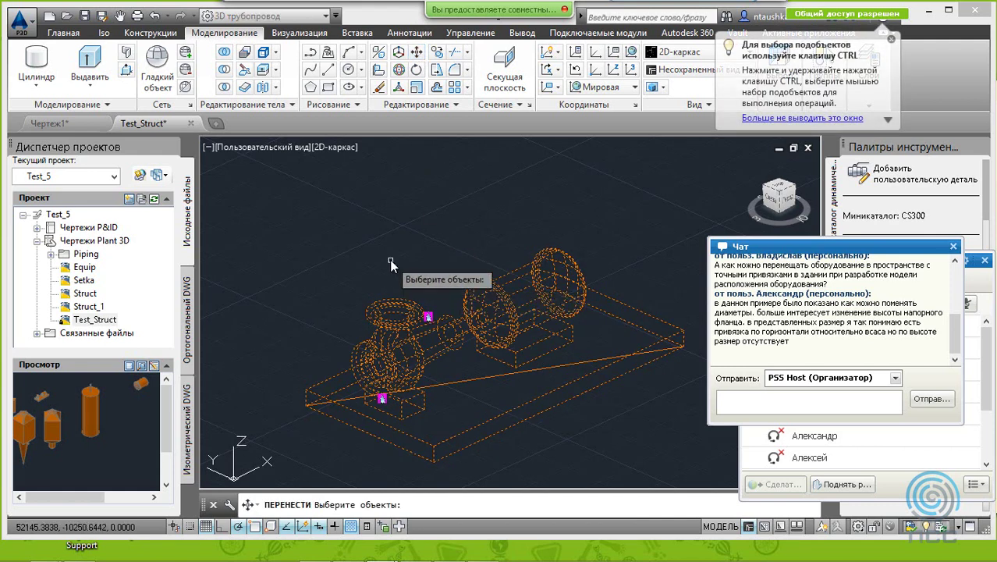
key("Return")
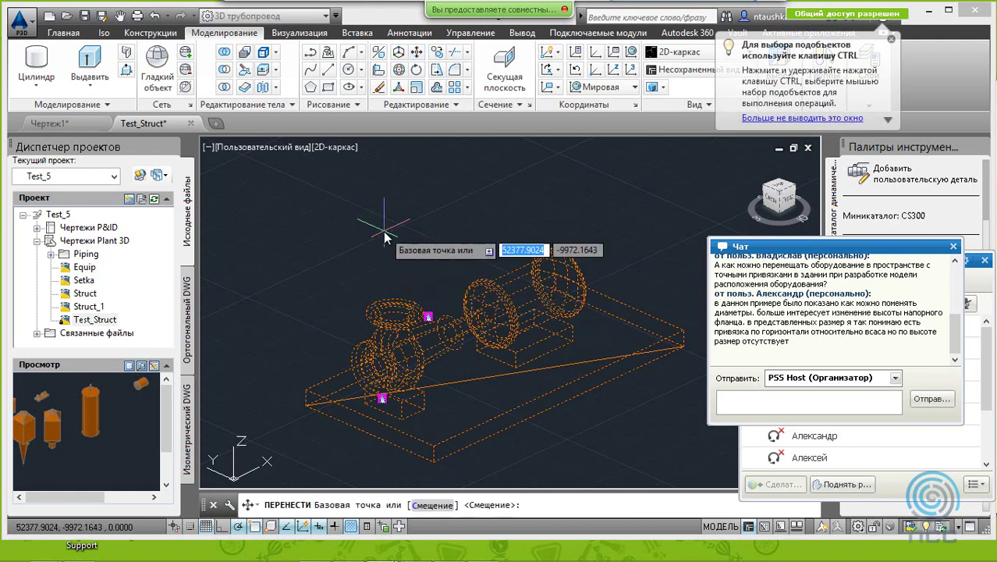
right_click(385, 241, "shift")
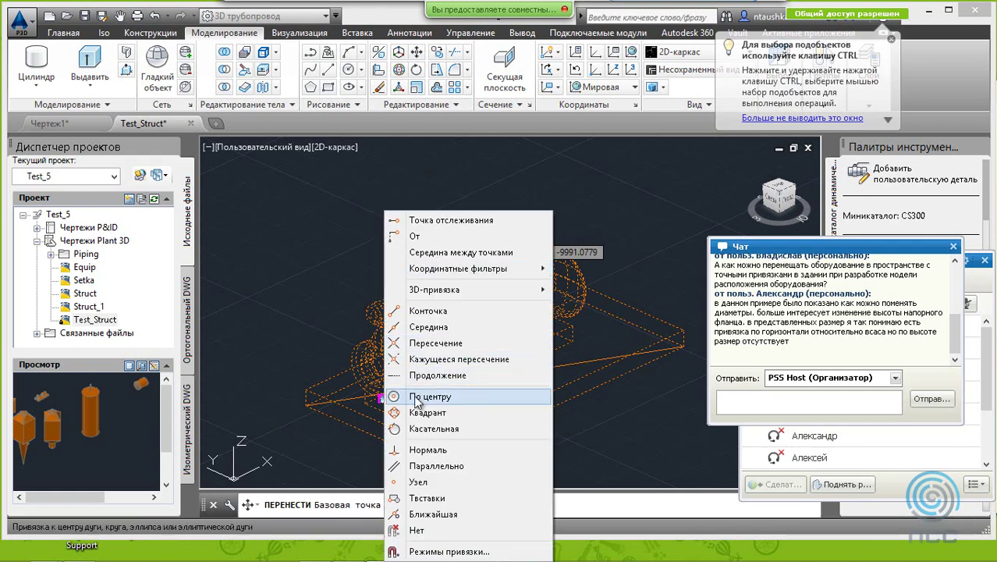
left_click(429, 327)
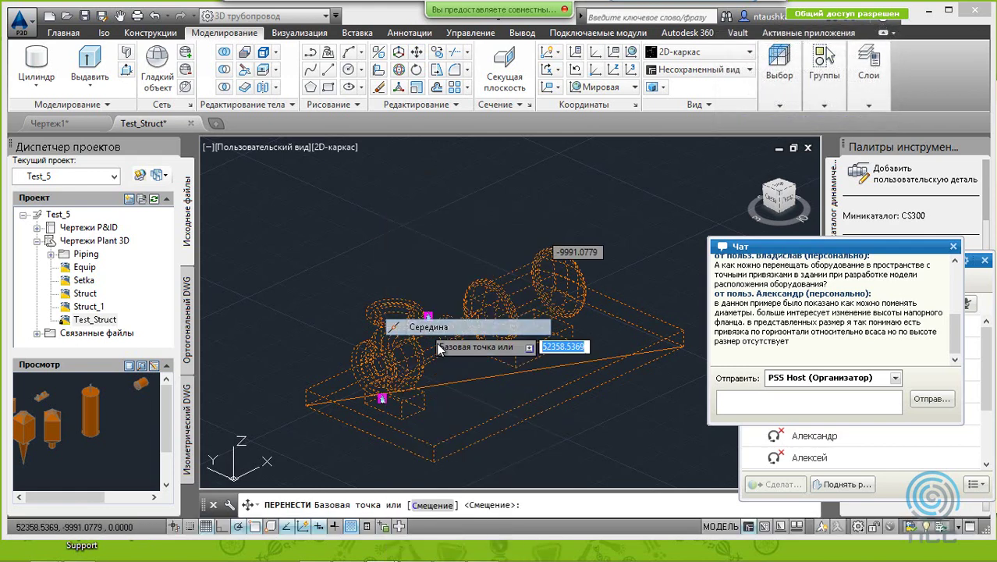
left_click(498, 378)
Step: Pan over to the steel frame and request a midpoint snap for the destination
scroll(460, 296, "down", 2)
scroll(446, 250, "down", 2)
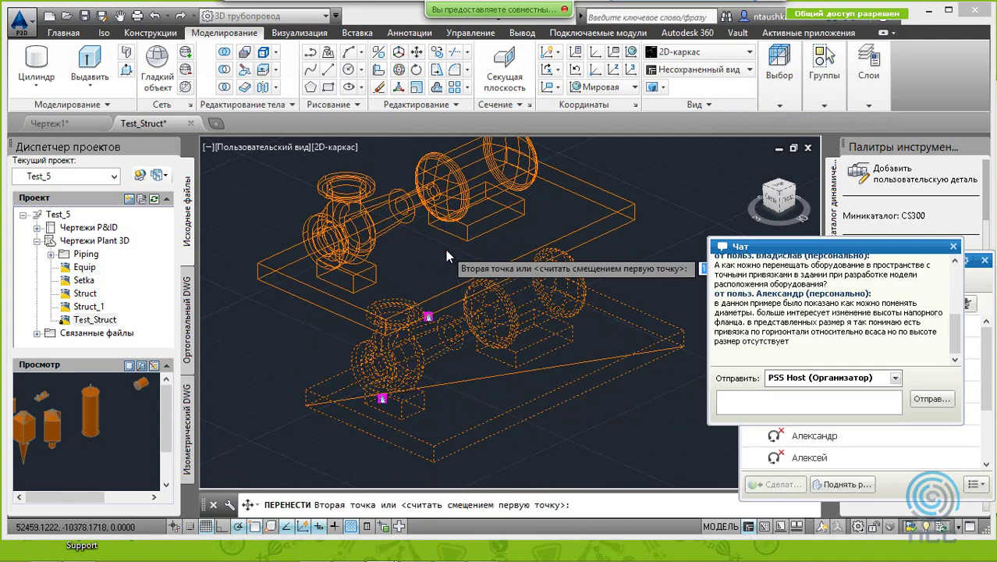
scroll(351, 257, "down", 3)
scroll(285, 238, "down", 2)
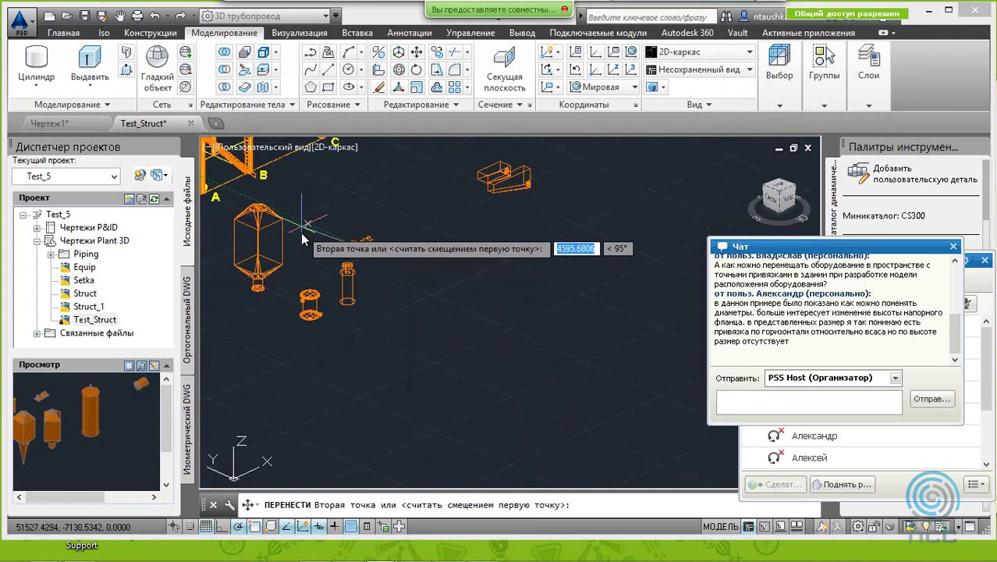
scroll(300, 246, "down", 2)
scroll(267, 217, "up", 2)
scroll(267, 218, "up", 3)
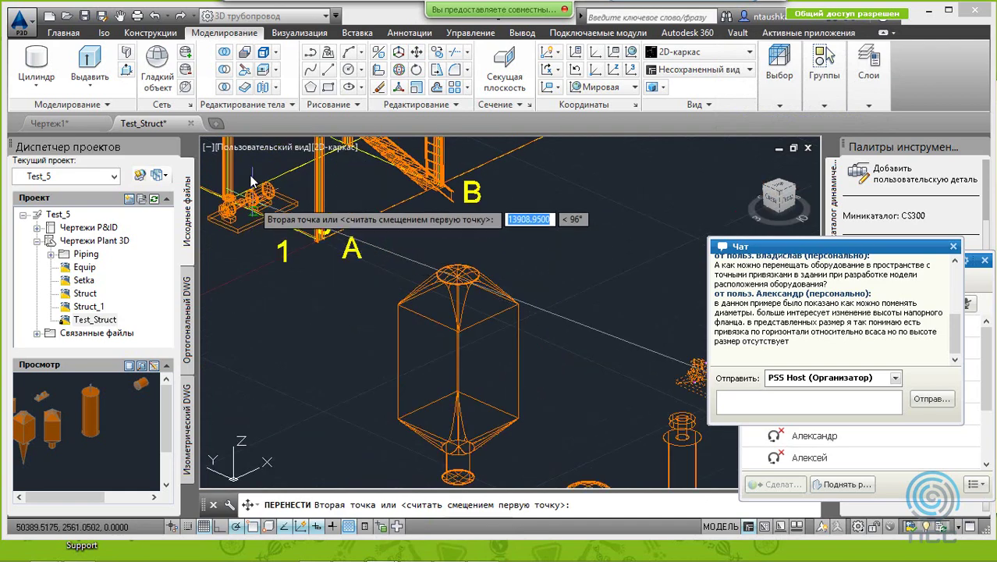
scroll(267, 218, "up", 2)
left_click(119, 15)
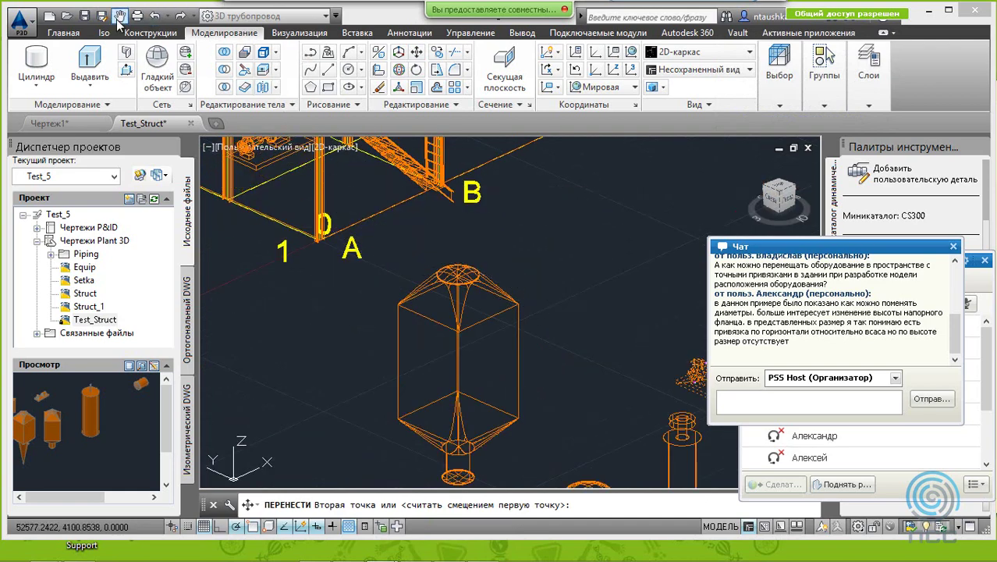
mouse_move(314, 265)
left_mouse_down()
mouse_move(327, 288)
mouse_move(509, 371)
left_mouse_up()
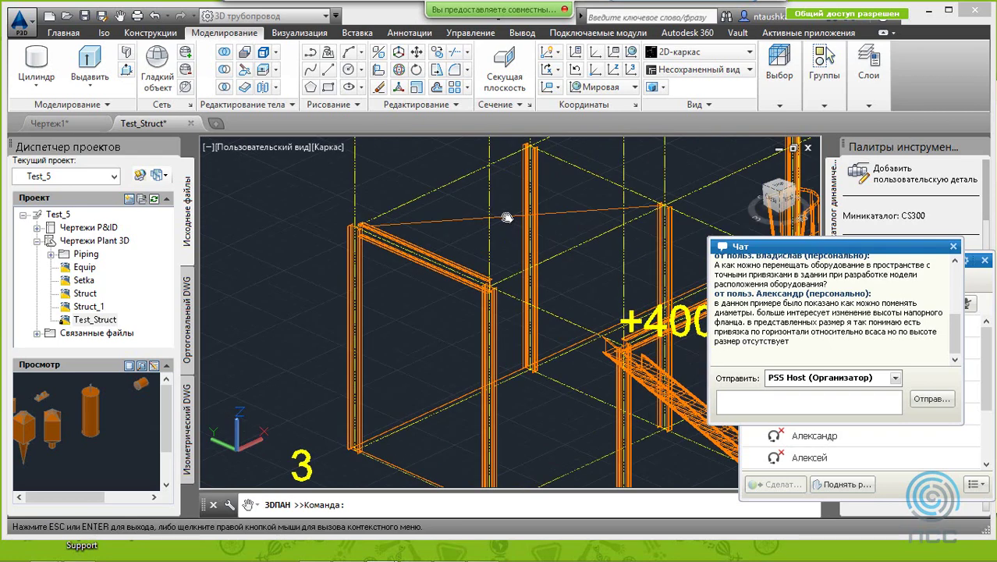
right_click(453, 207)
left_click(472, 211)
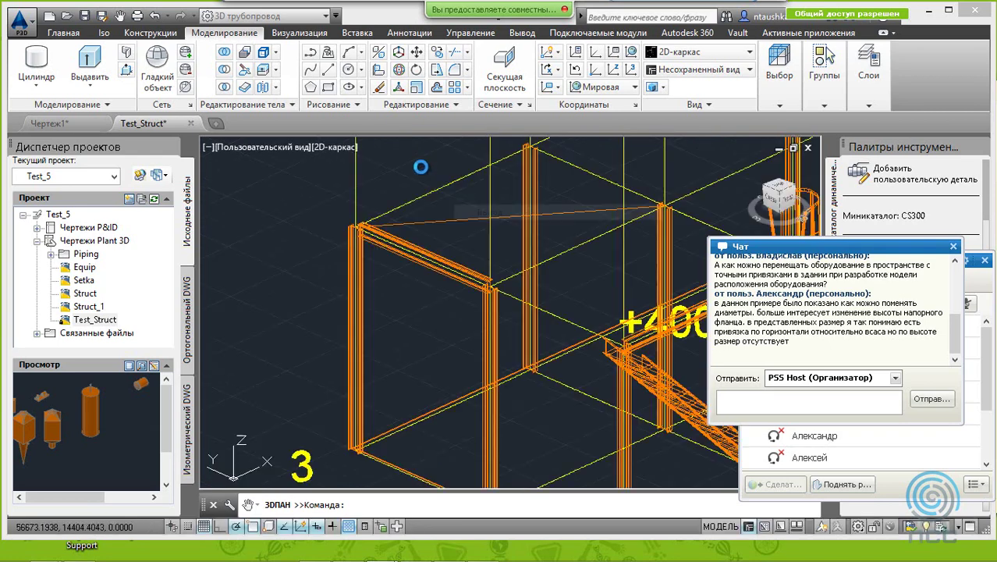
right_click(321, 183, "shift")
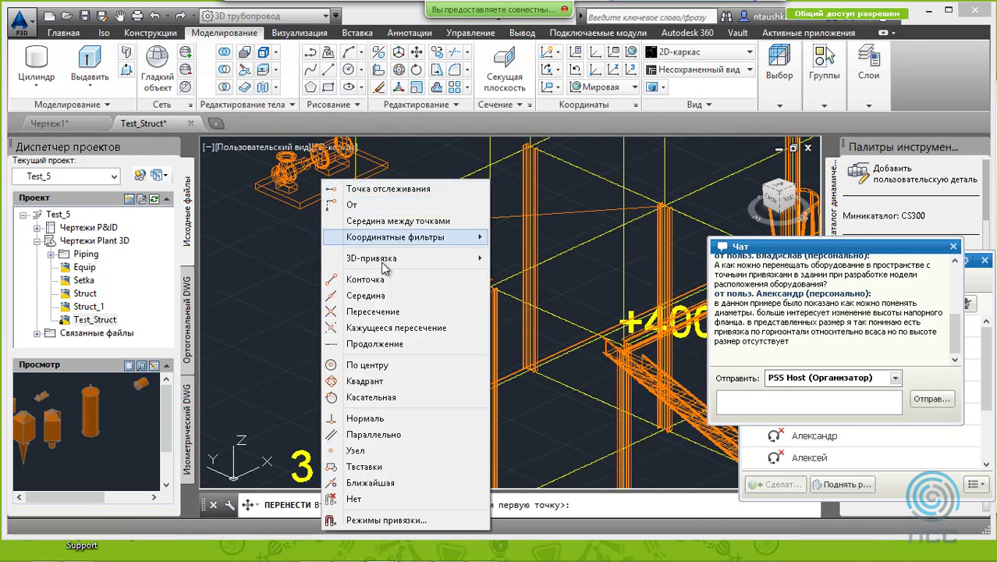
left_click(381, 300)
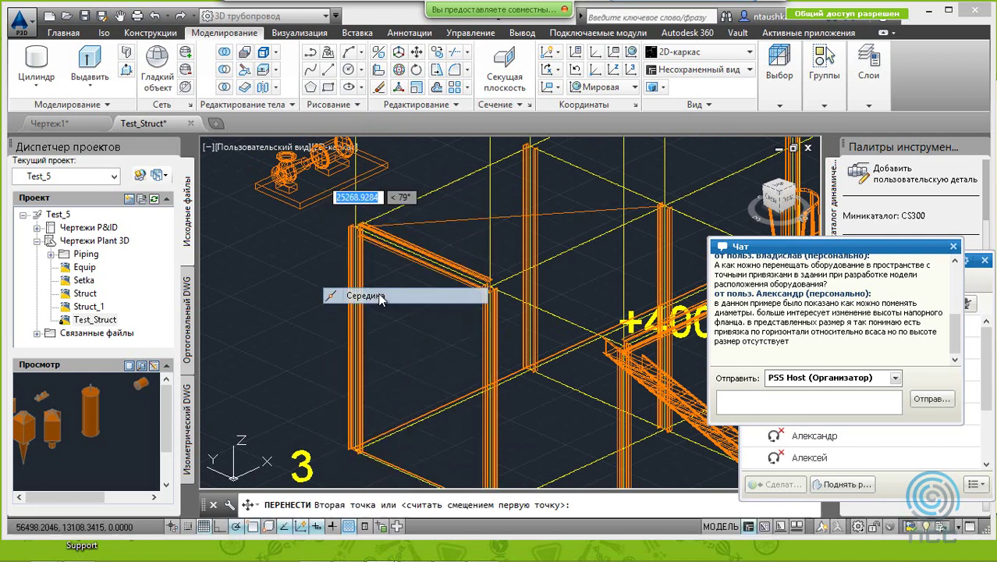
Step: Place the pump at the midpoint atop the frame and switch to the Realistic visual style
left_click(514, 216)
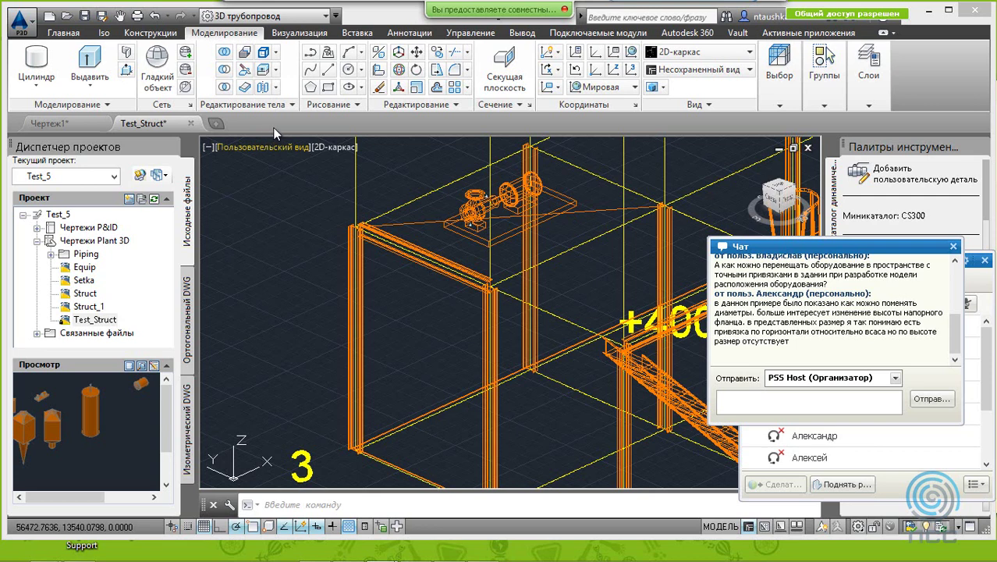
left_click(731, 53)
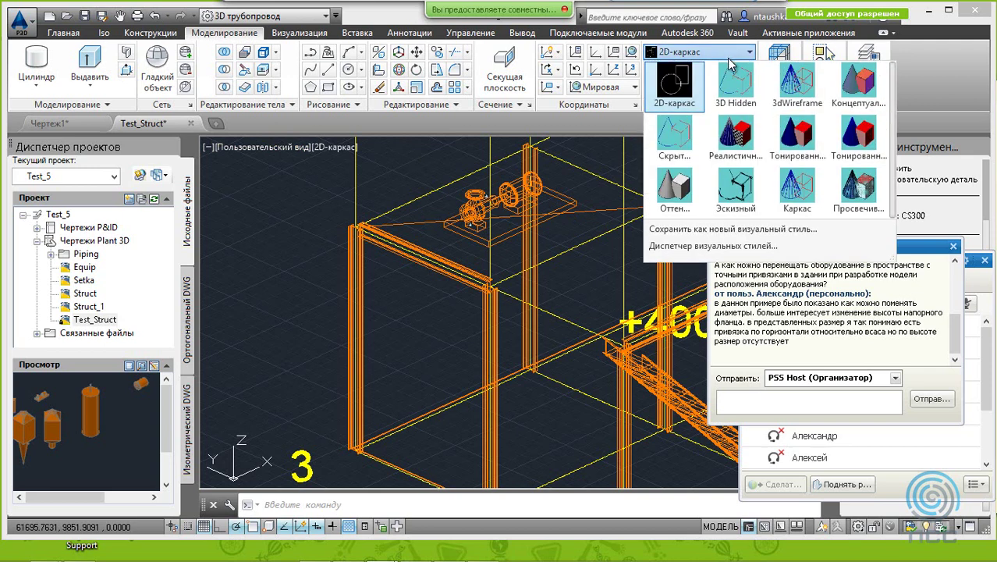
left_click(733, 136)
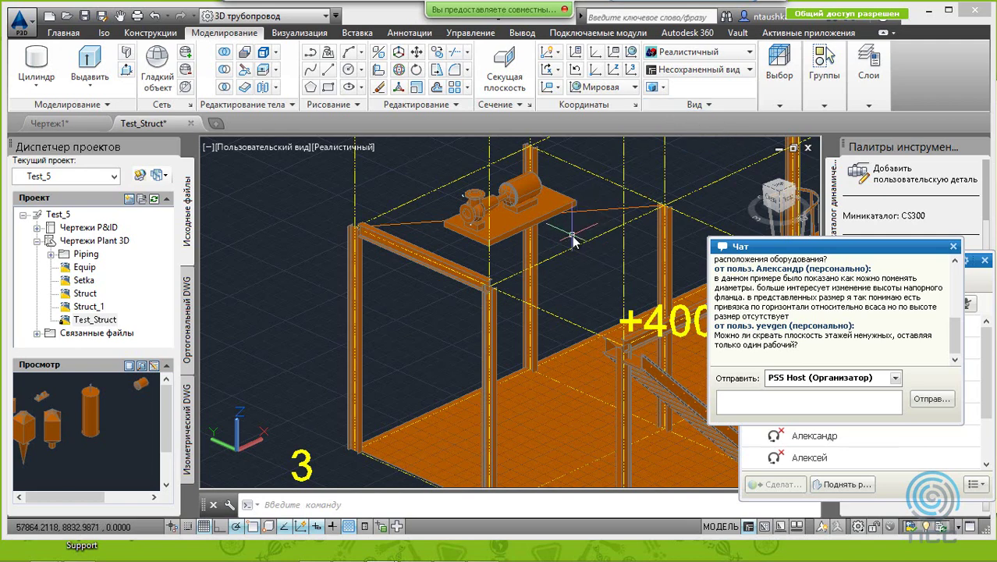
Step: Change the pump nozzle N-2's LF1C location offset from 292.1 to 400
left_click(521, 193)
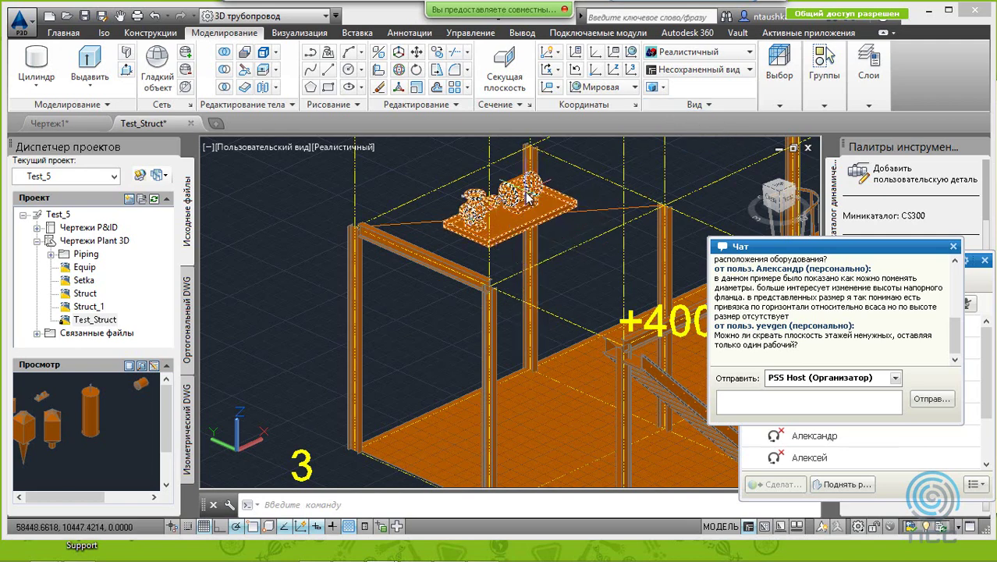
right_click(525, 192)
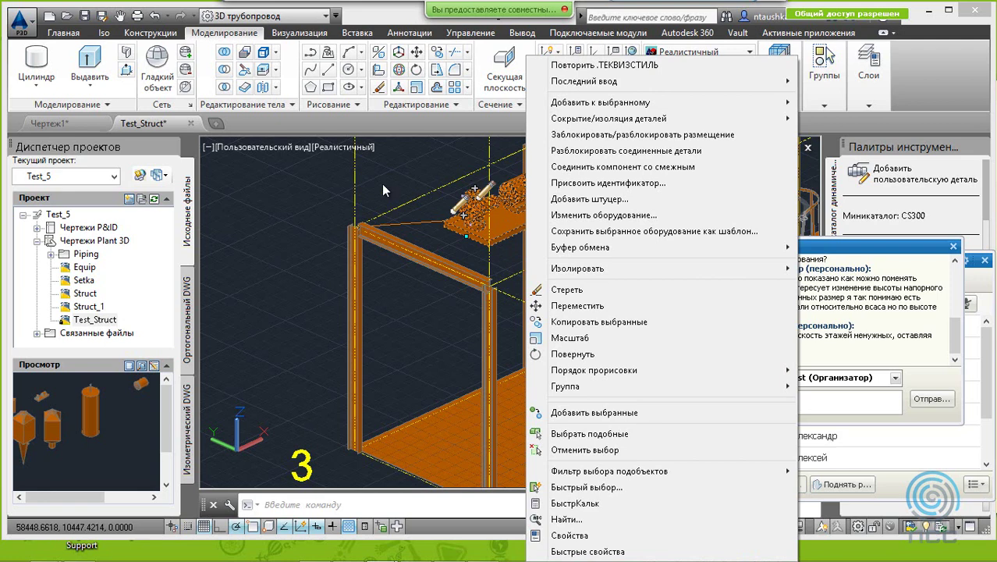
left_click(382, 183)
left_click(552, 196)
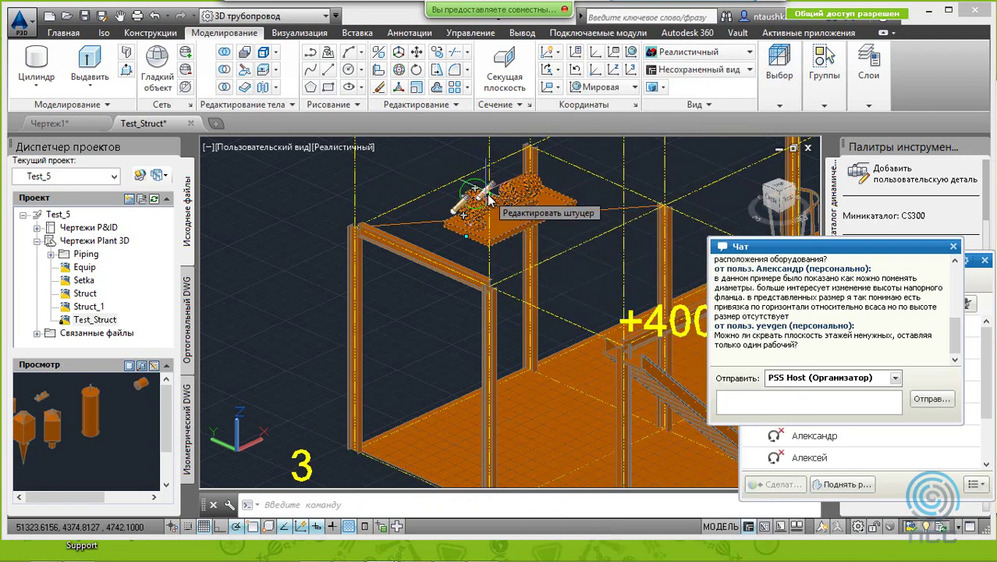
left_click(485, 195)
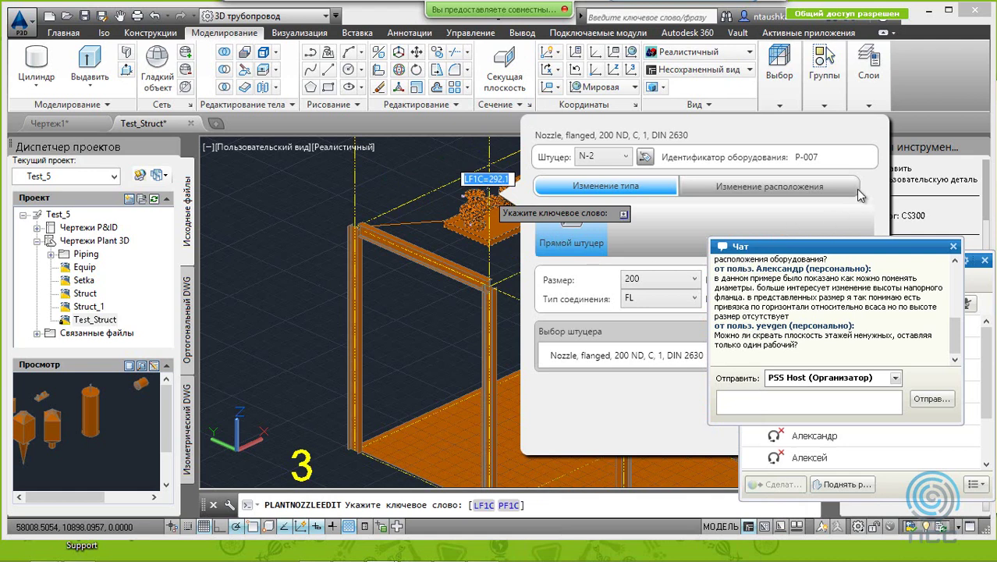
left_click_drag(799, 127, 451, 99)
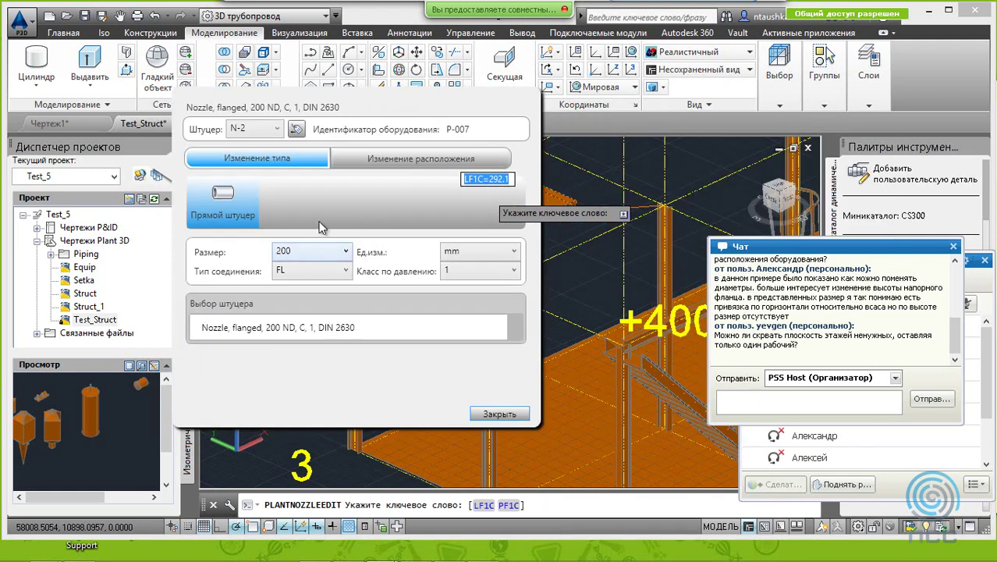
left_click(380, 162)
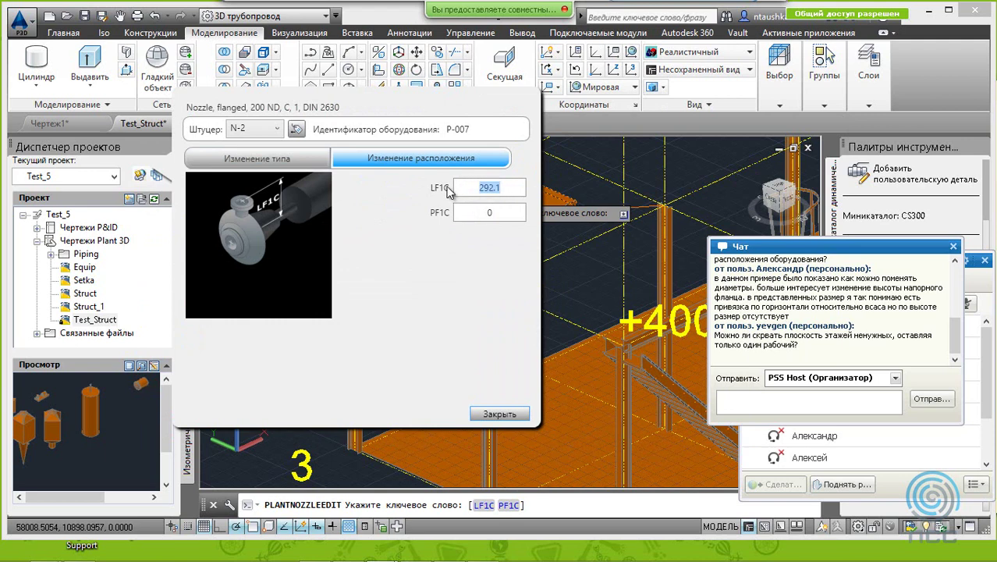
type("400")
key("Return")
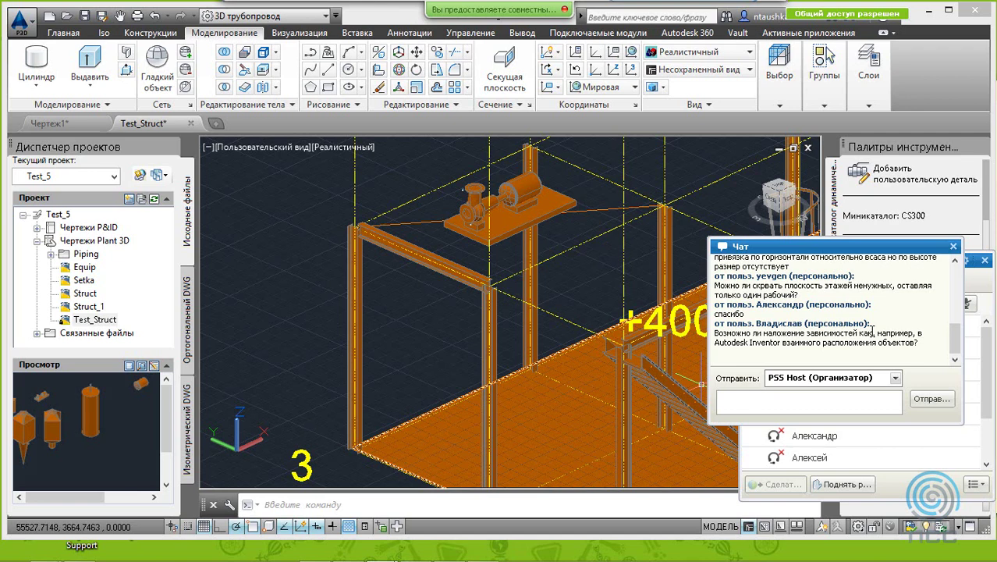
Step: Create layers Bim1 and Bim2 in the Layer Properties Manager, then close it
left_click(385, 233)
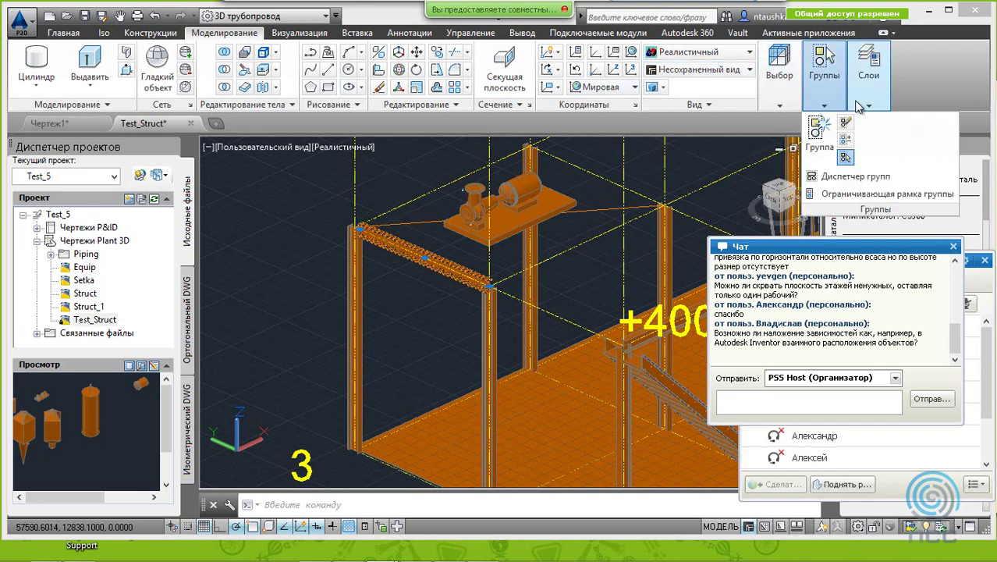
mouse_move(868, 76)
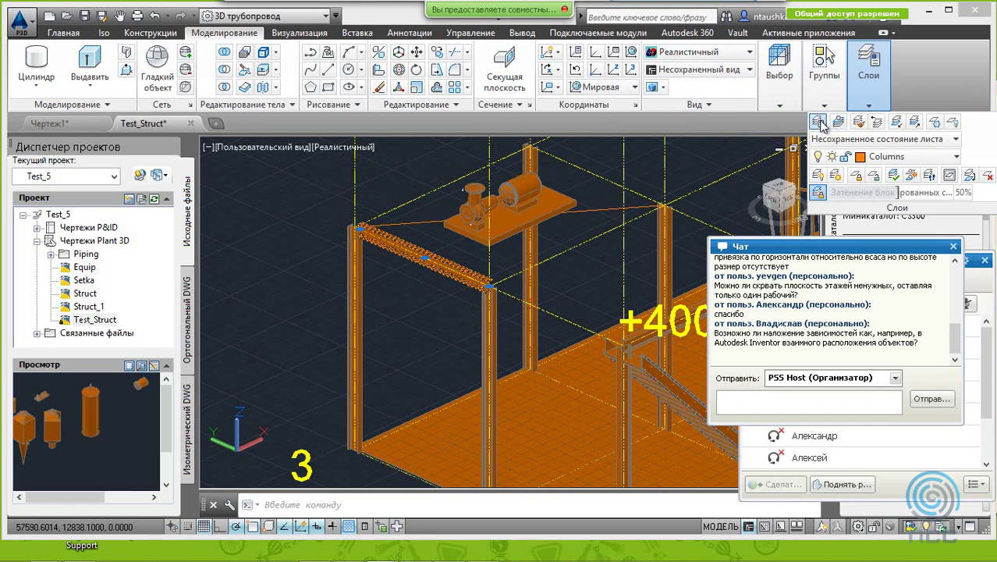
left_click(819, 124)
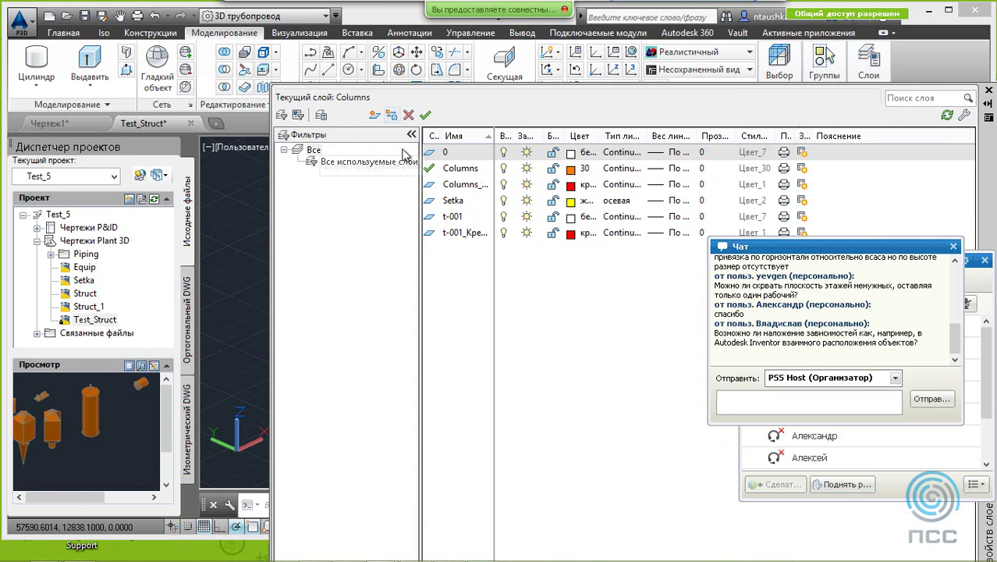
left_click(374, 115)
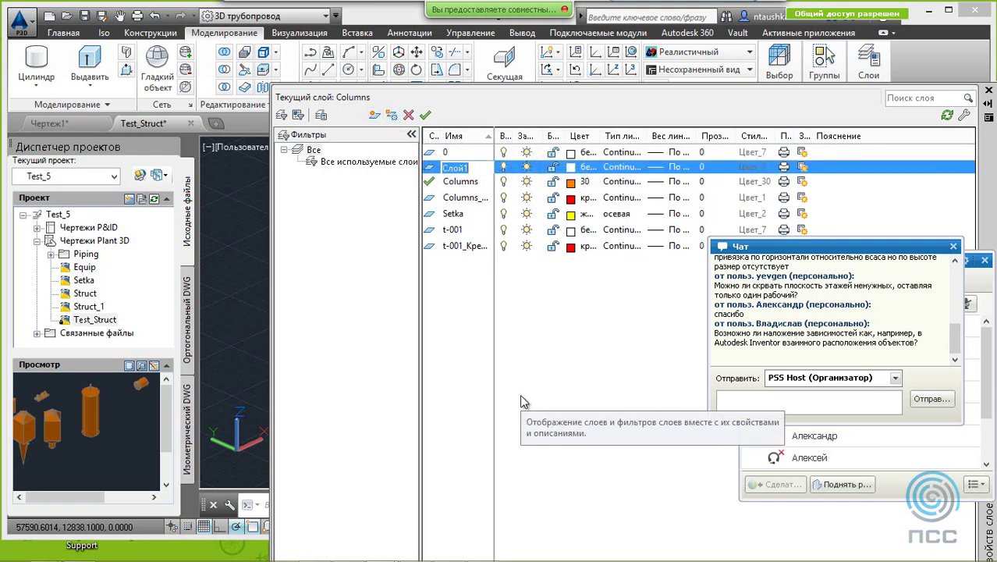
type("Иш")
key("BackSpace")
key("BackSpace")
type("Bim1")
left_click(376, 115)
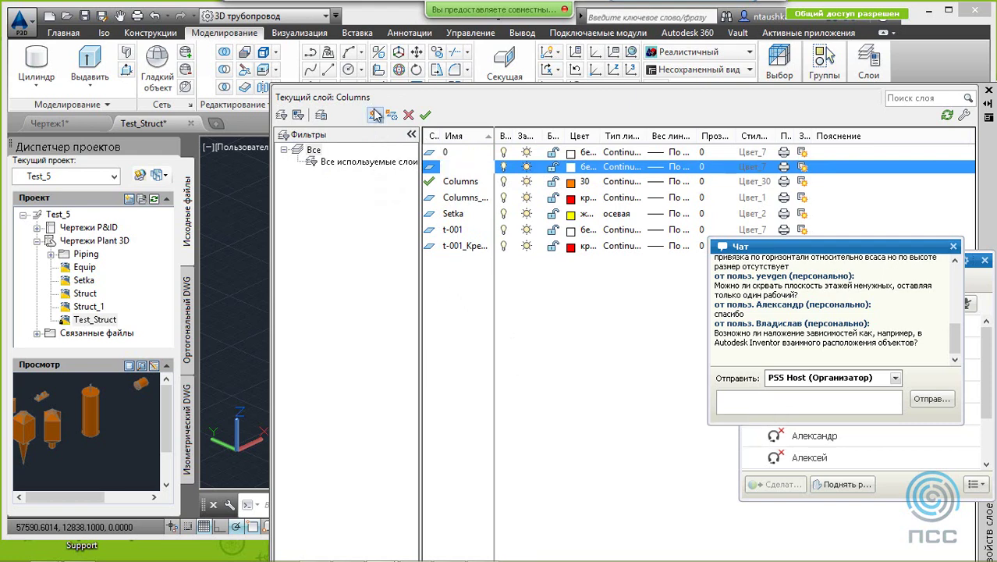
type("B")
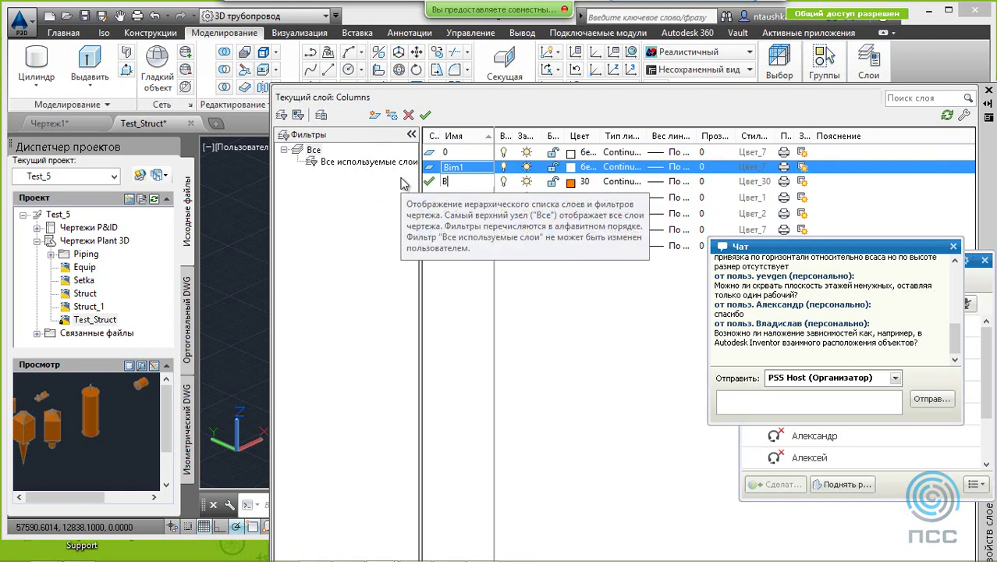
type("im2")
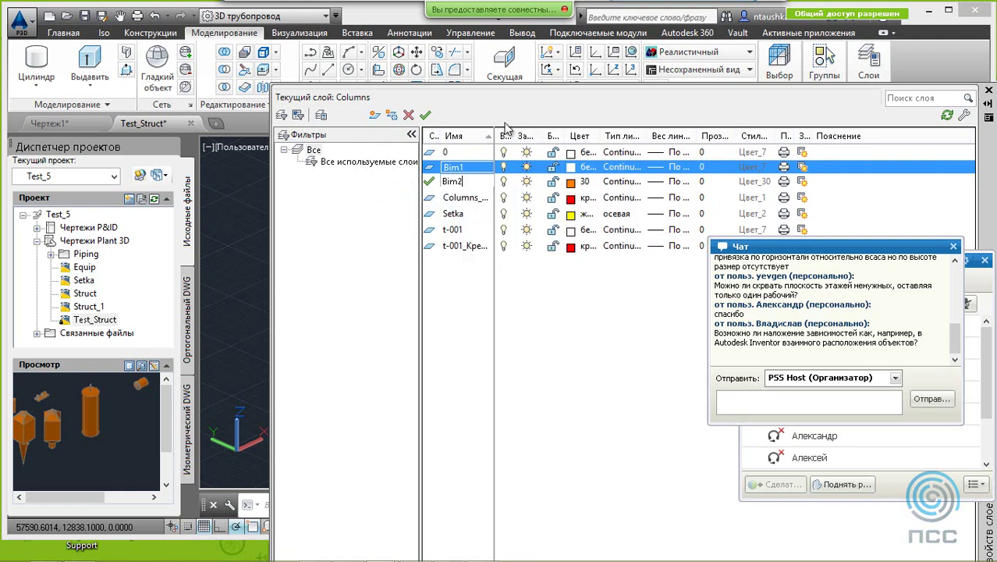
key("Return")
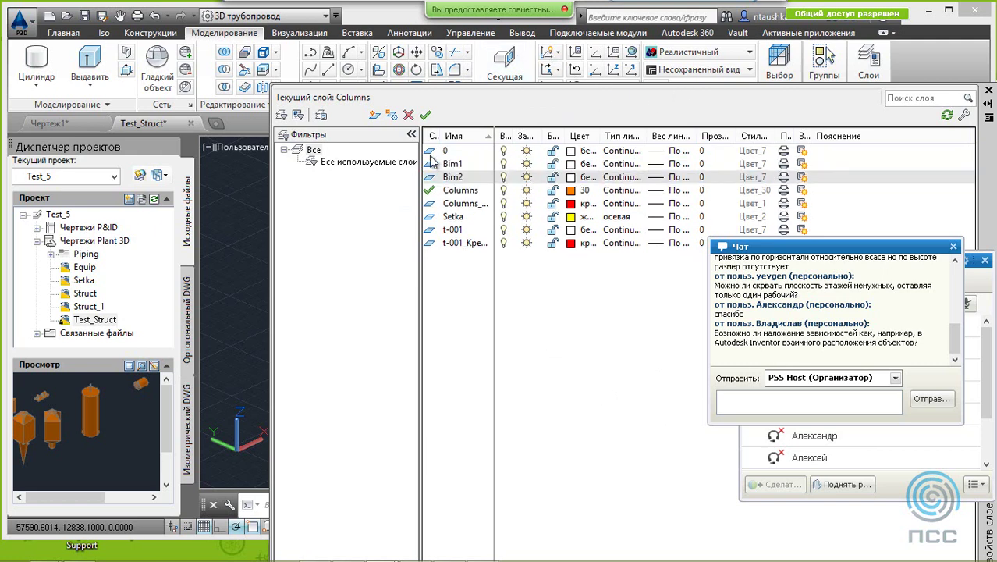
left_click(822, 93)
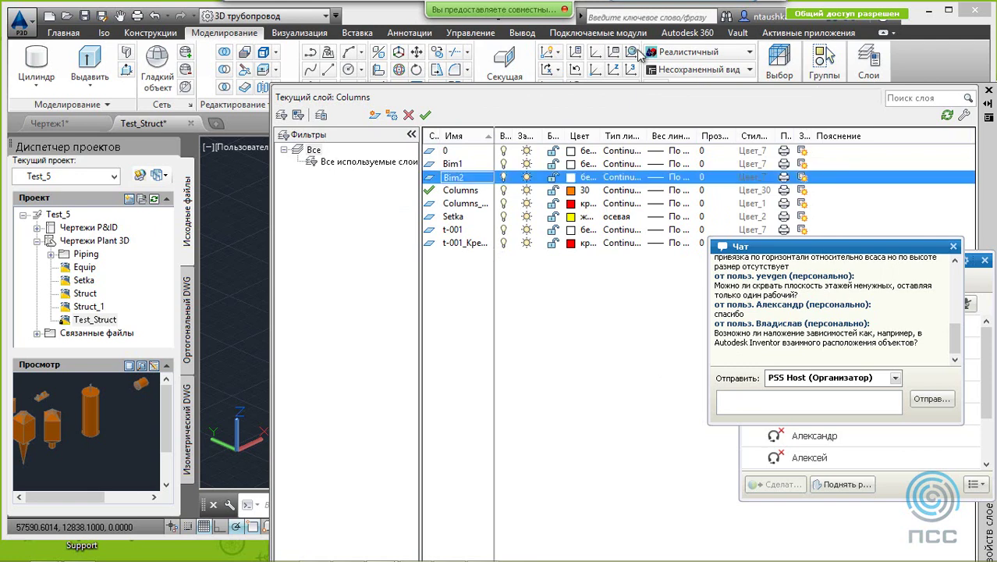
left_click(988, 92)
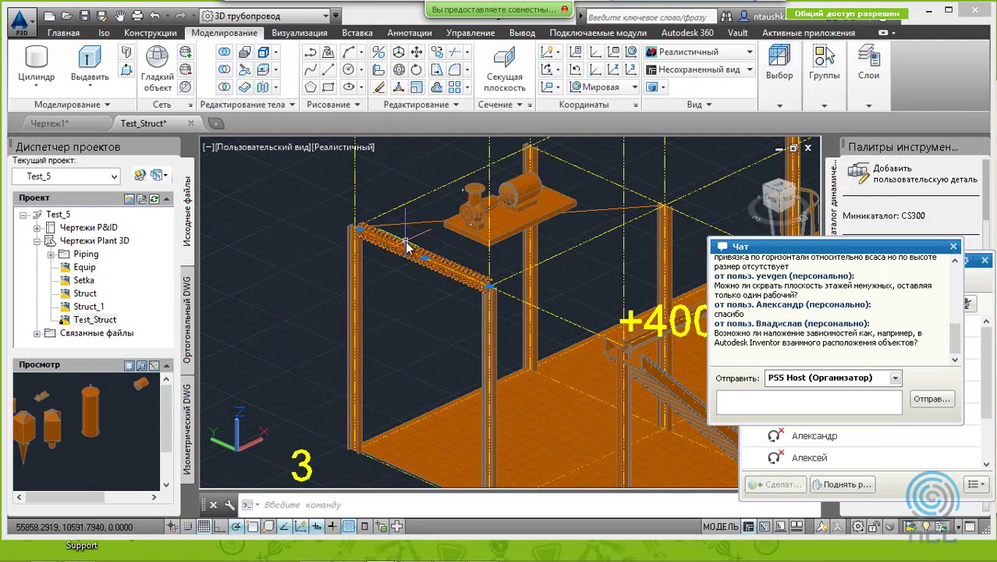
Step: Move the horizontal beam between the columns onto layer Bim2
left_click(869, 105)
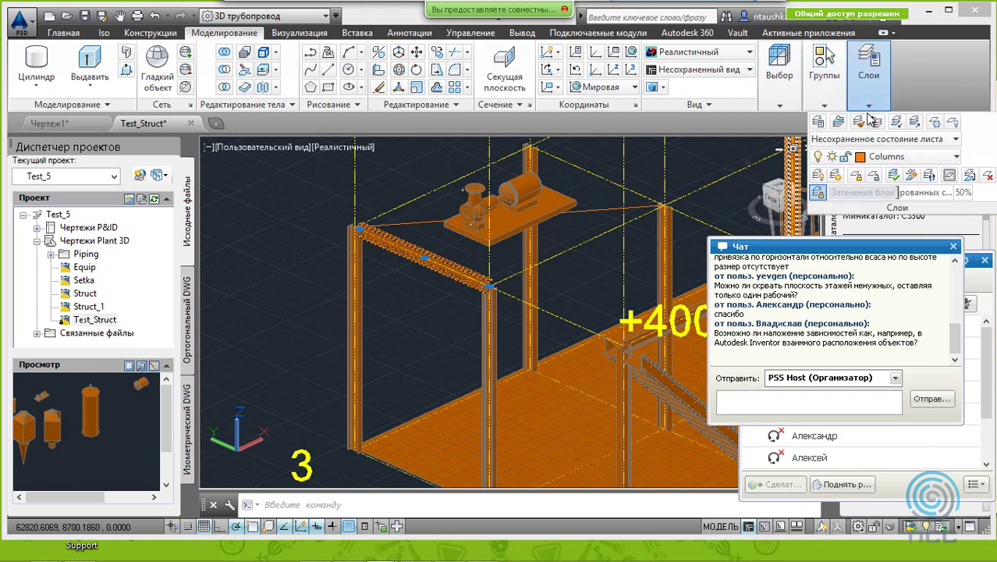
left_click(874, 157)
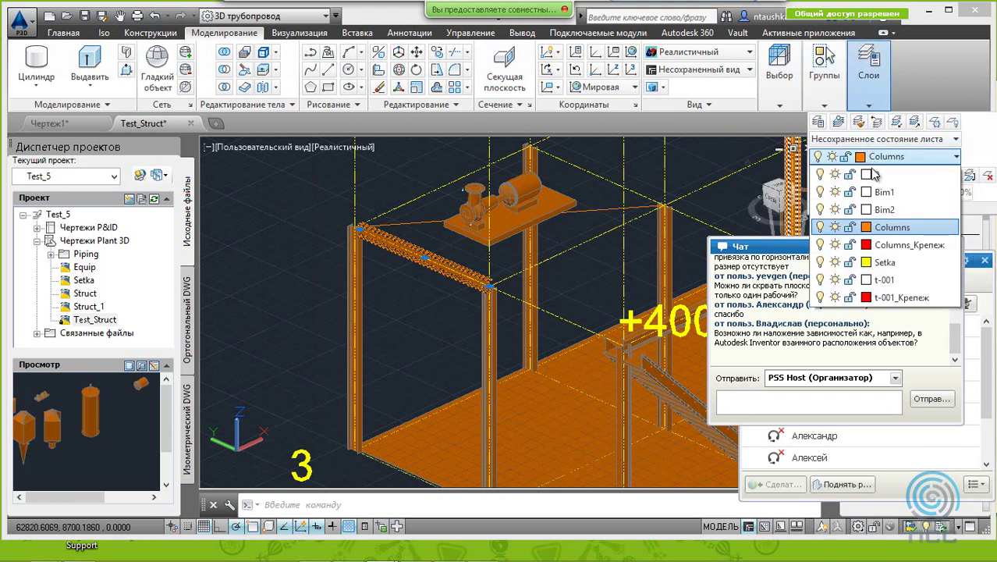
left_click(666, 228)
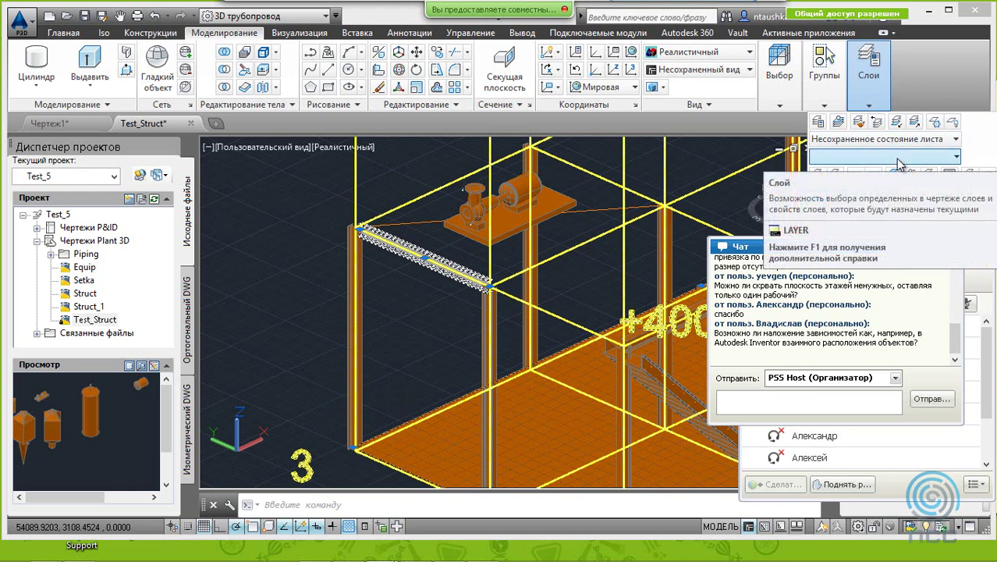
mouse_move(836, 175)
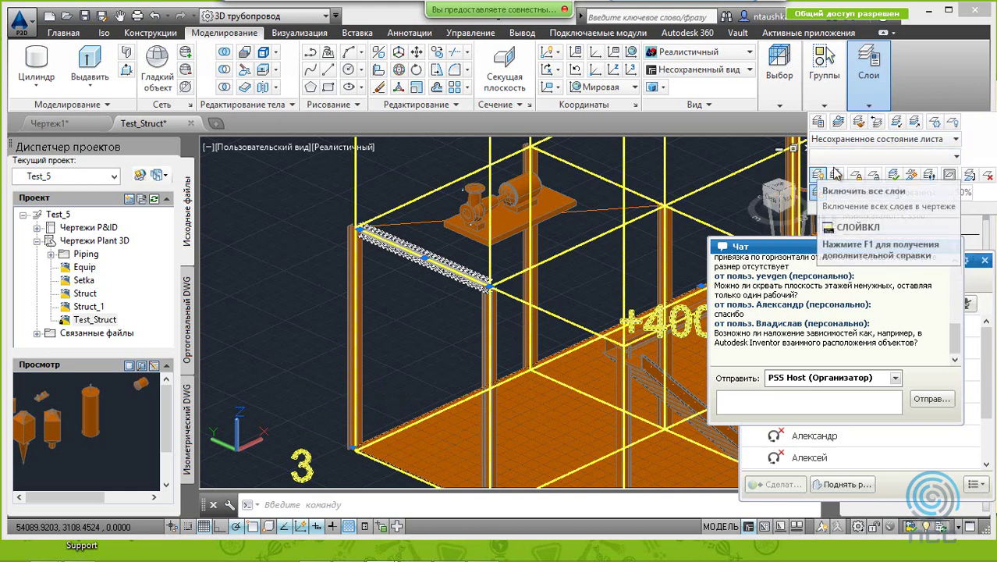
left_click(887, 163)
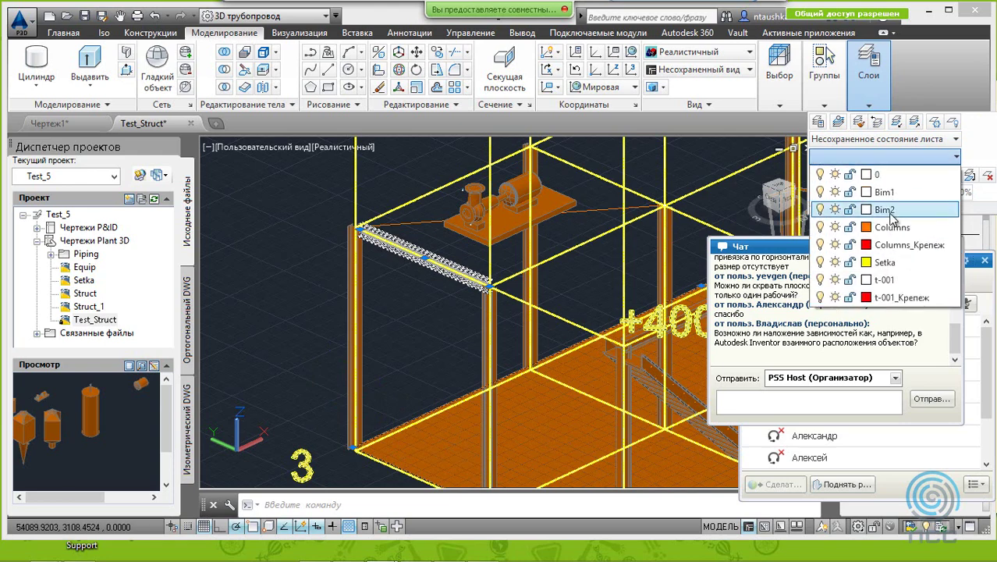
left_click(892, 215)
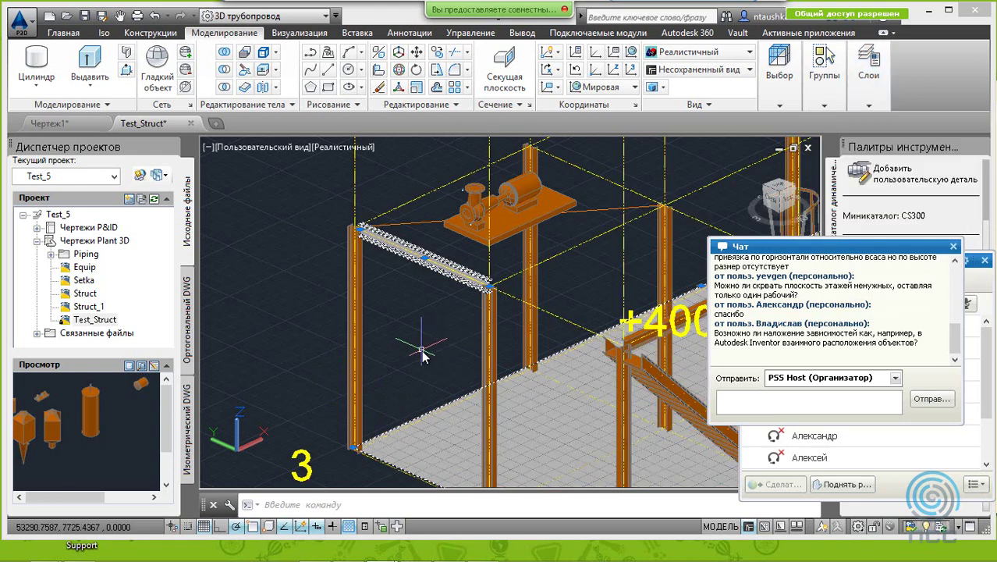
key("Escape")
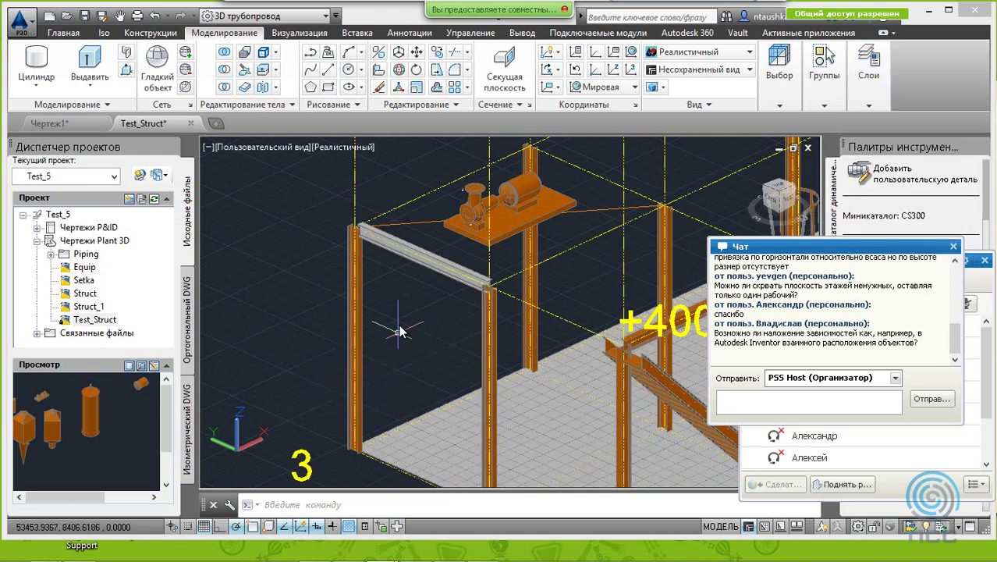
left_click(411, 250)
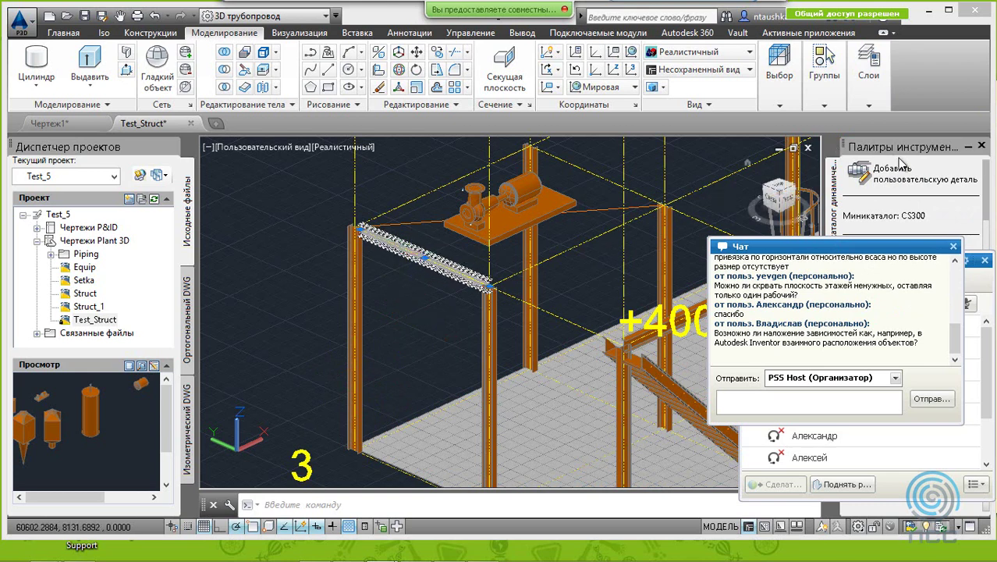
left_click(868, 74)
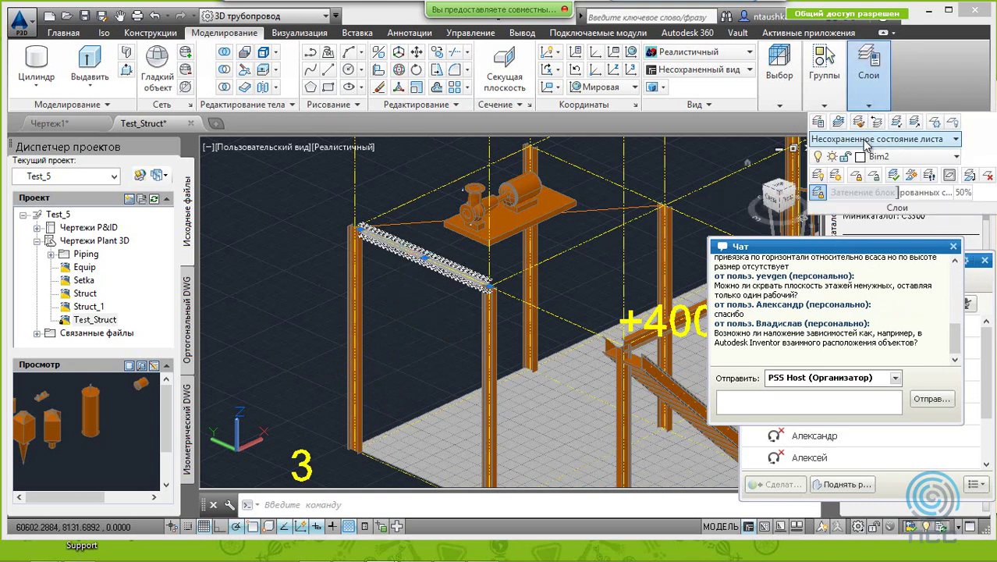
left_click(872, 157)
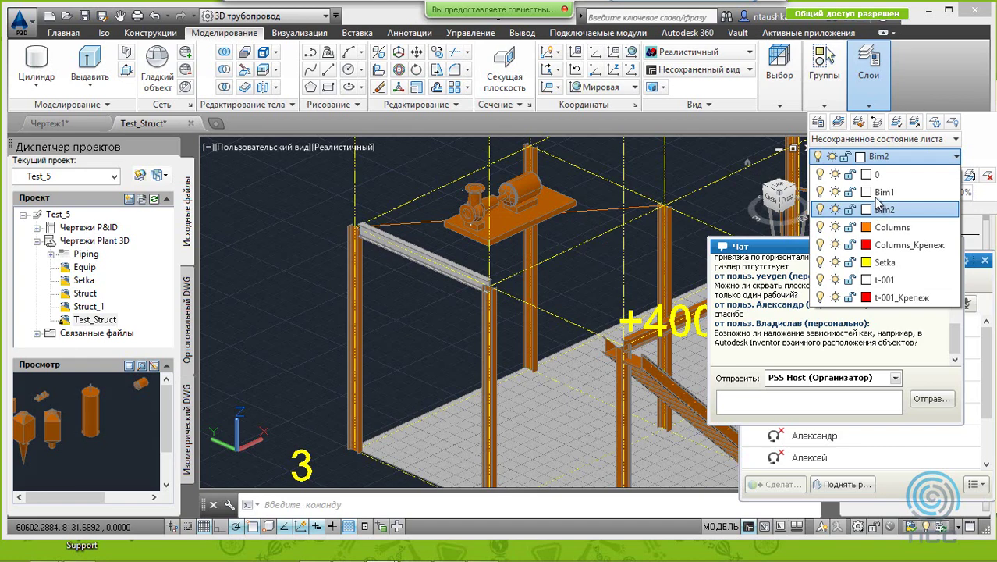
left_click(879, 195)
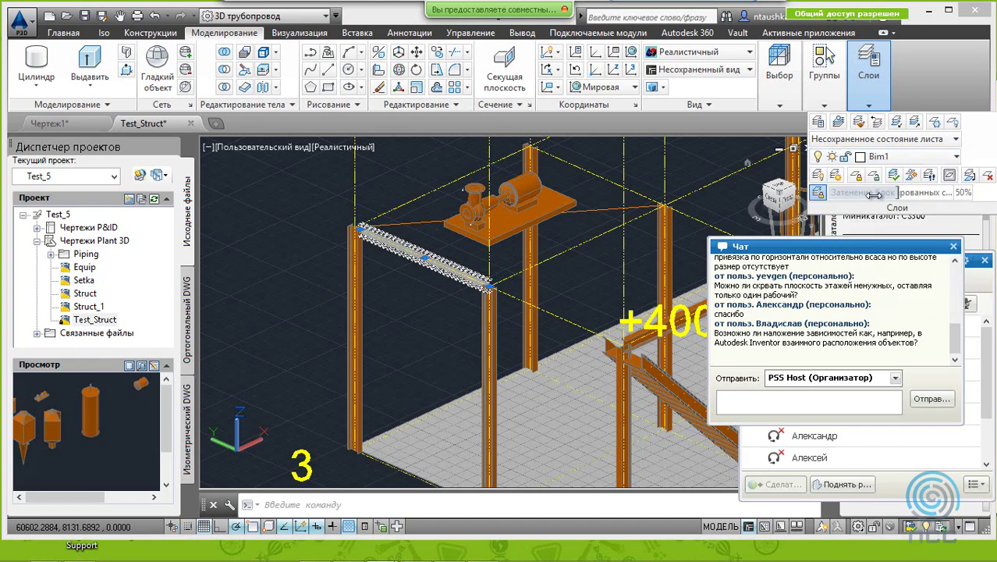
Step: Make Columns the current layer and freeze Bim2
left_click(560, 201)
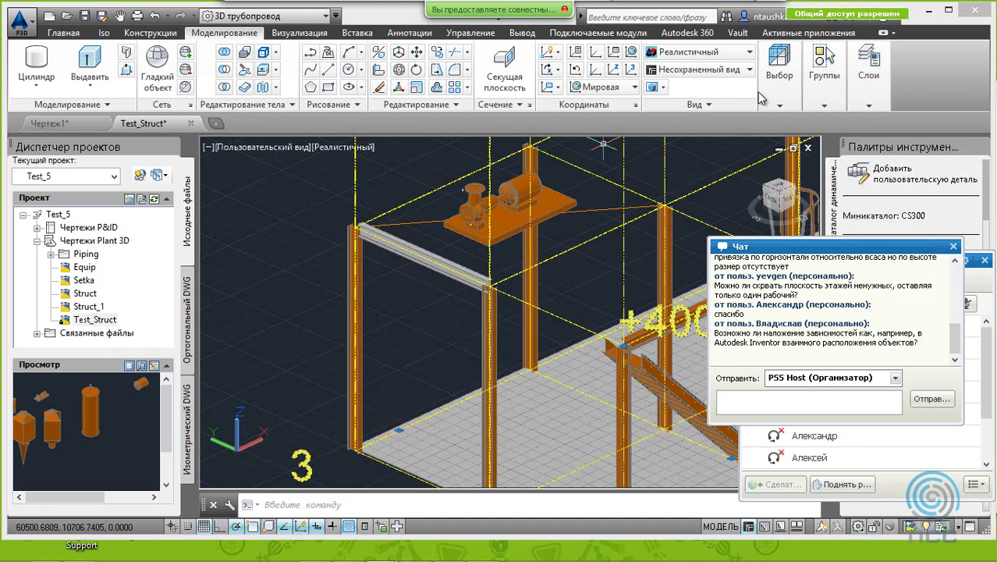
left_click(824, 77)
left_click(865, 101)
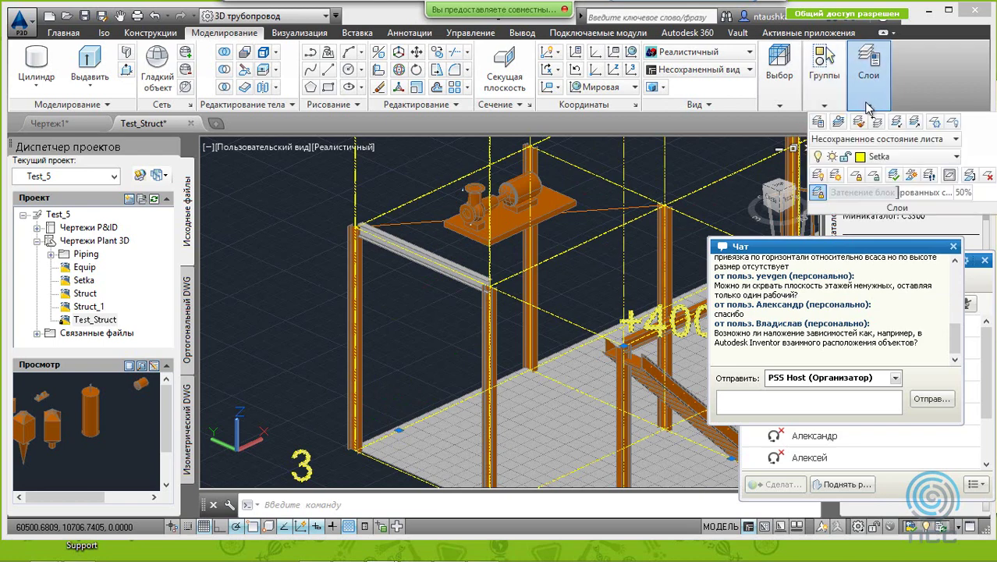
left_click(901, 158)
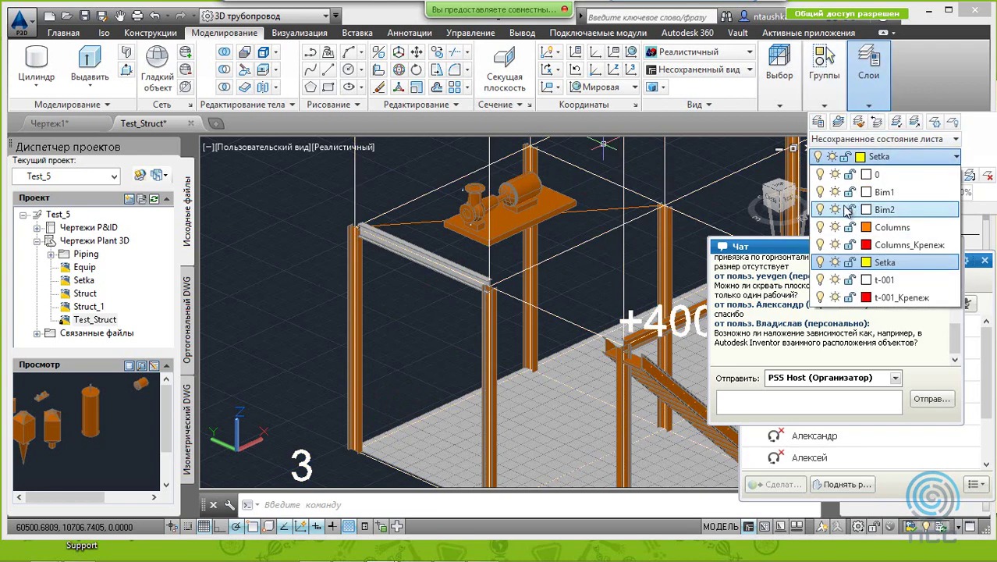
key("Down")
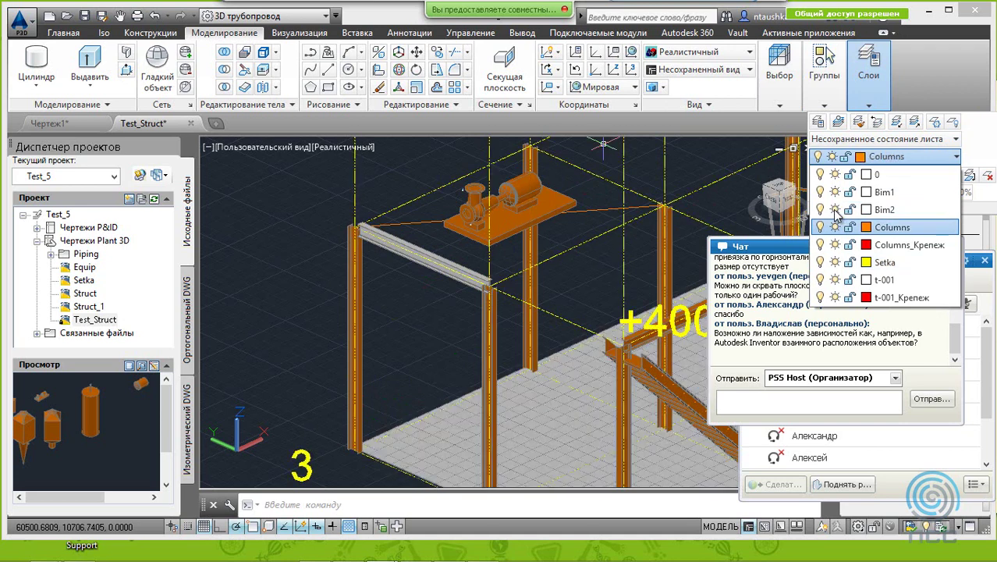
left_click(834, 210)
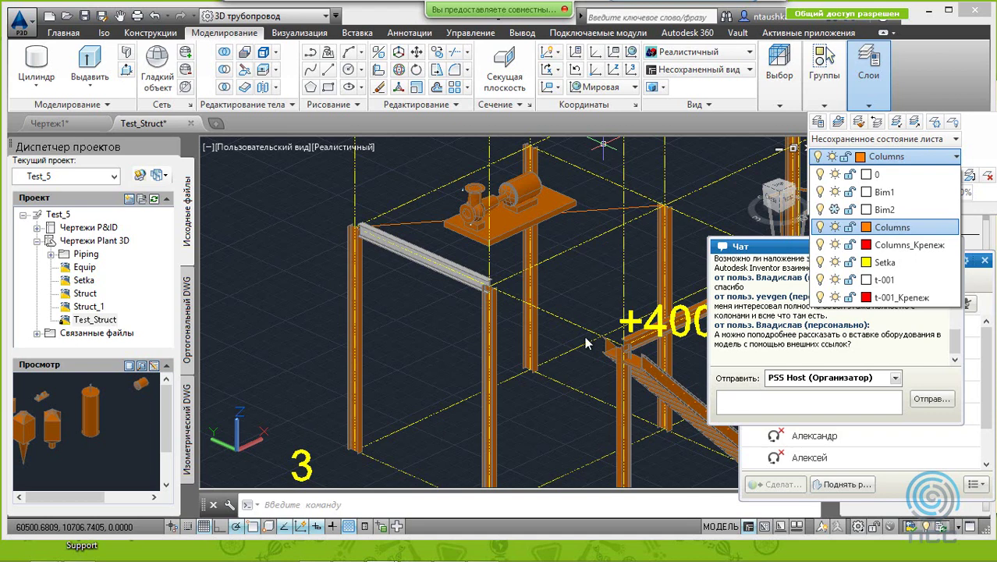
Step: Open the Equip drawing from Project Manager and show the Home ribbon tab
left_click(83, 267)
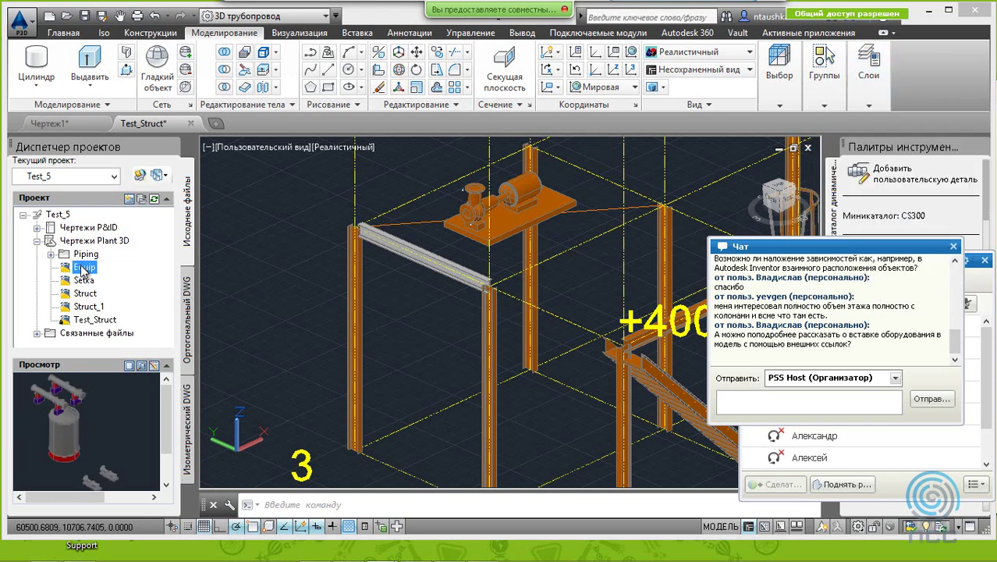
right_click(83, 269)
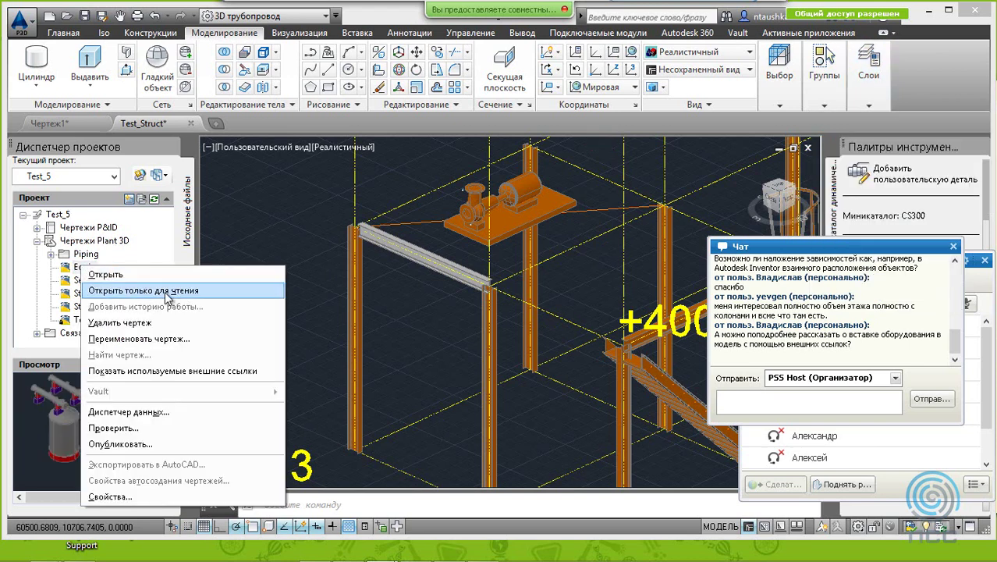
left_click(105, 273)
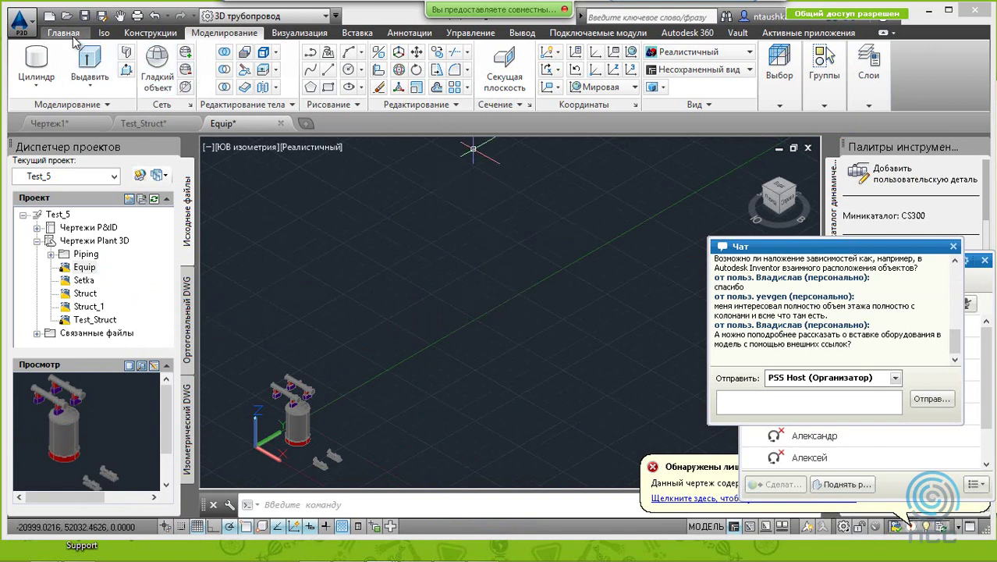
left_click(81, 35)
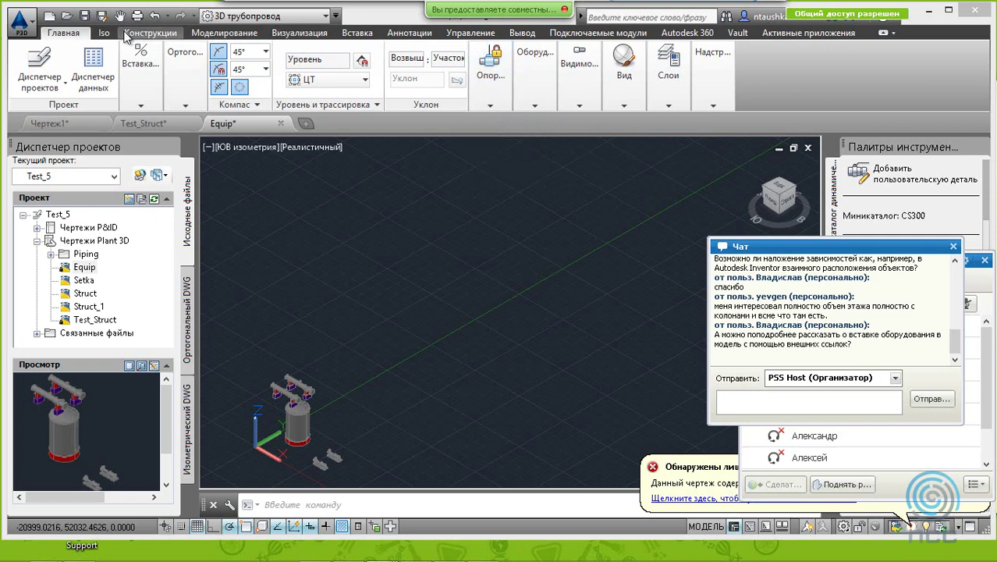
Step: Attach Test_Struct.dwg as an external reference at 0,0,0 with scale 1
left_click(224, 35)
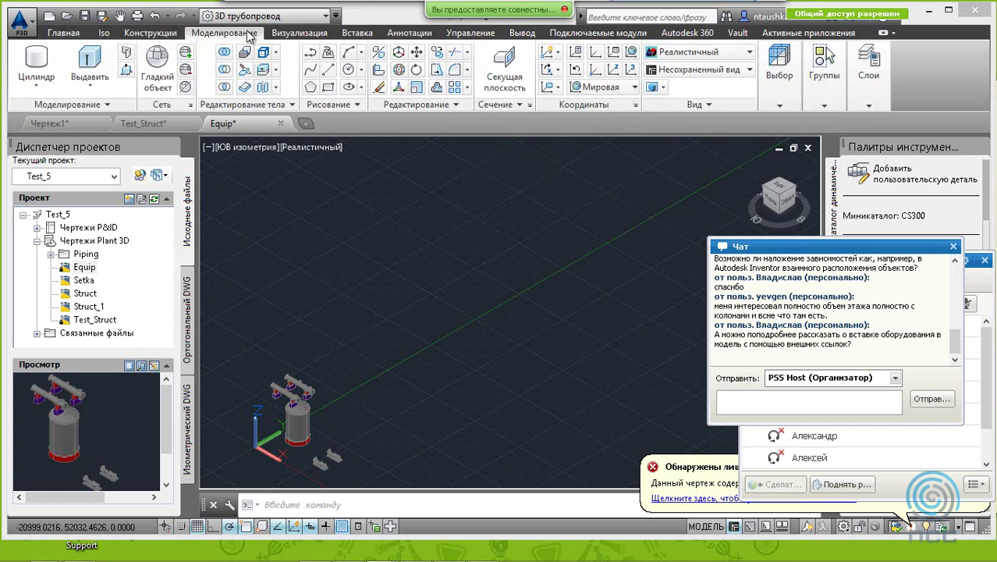
left_click(297, 36)
left_click(356, 39)
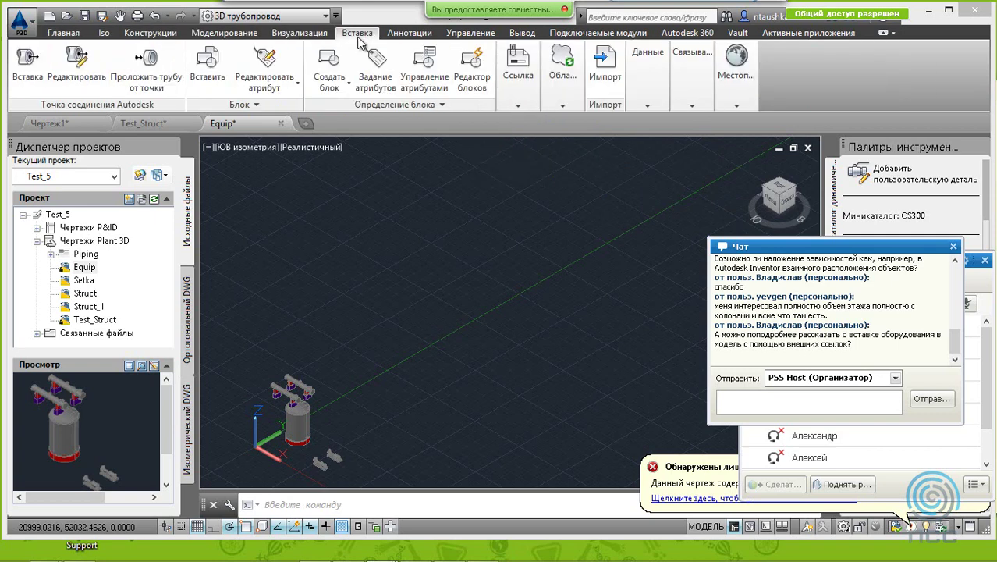
left_click(517, 105)
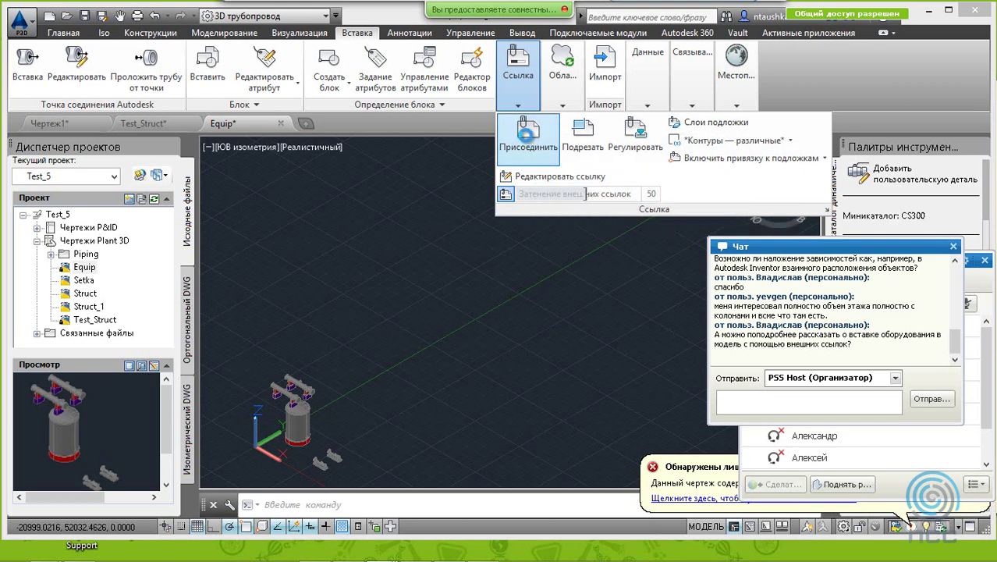
left_click(535, 144)
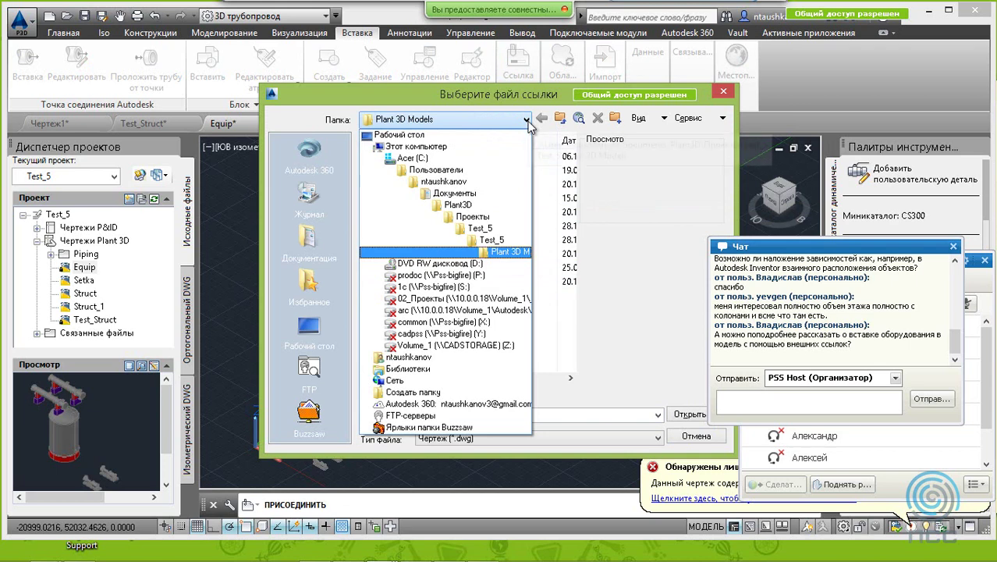
left_click(503, 253)
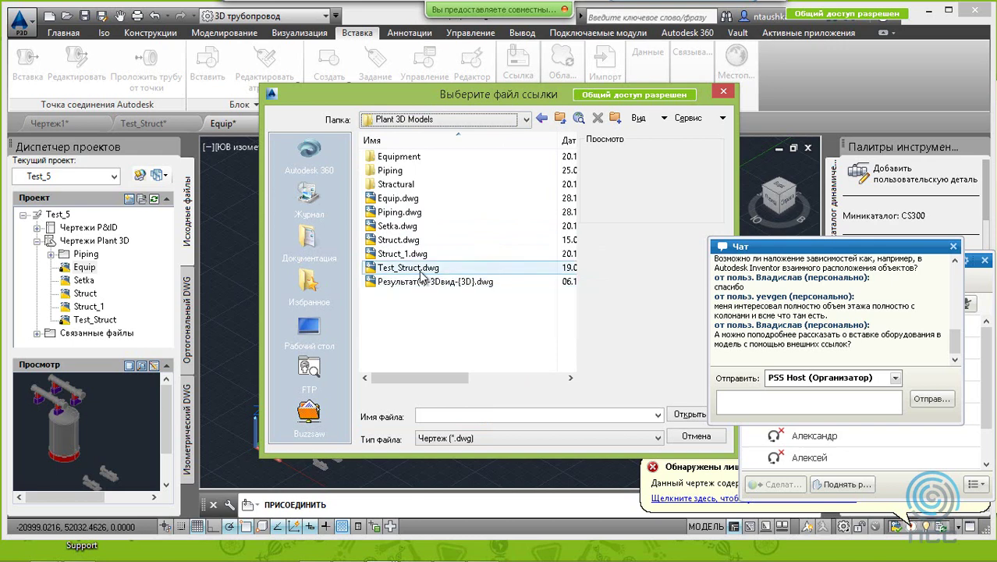
left_click(419, 270)
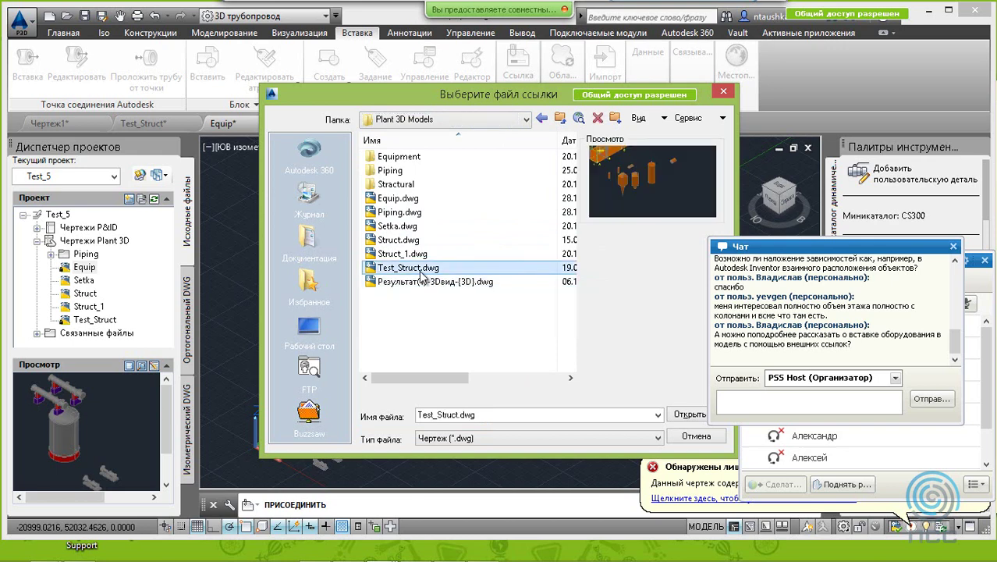
left_click(690, 414)
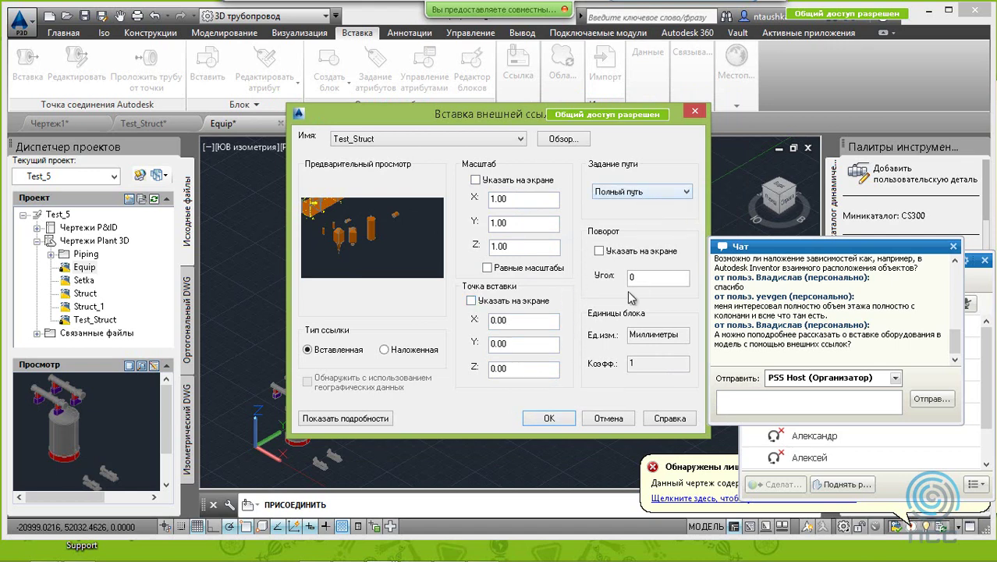
left_click(549, 419)
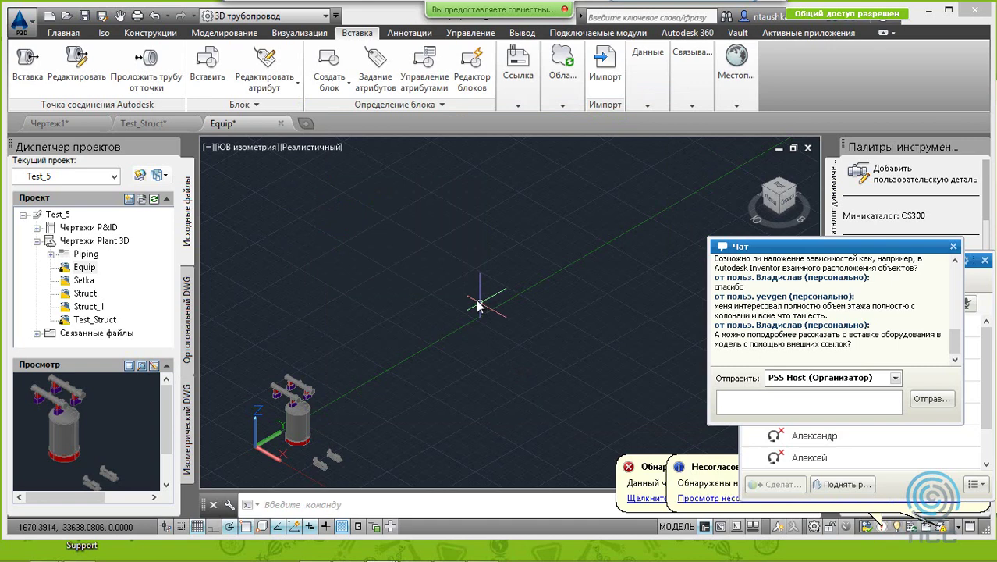
Step: Zoom out and back in to see the attached steel frame beside the vessels
scroll(435, 232, "down", 6)
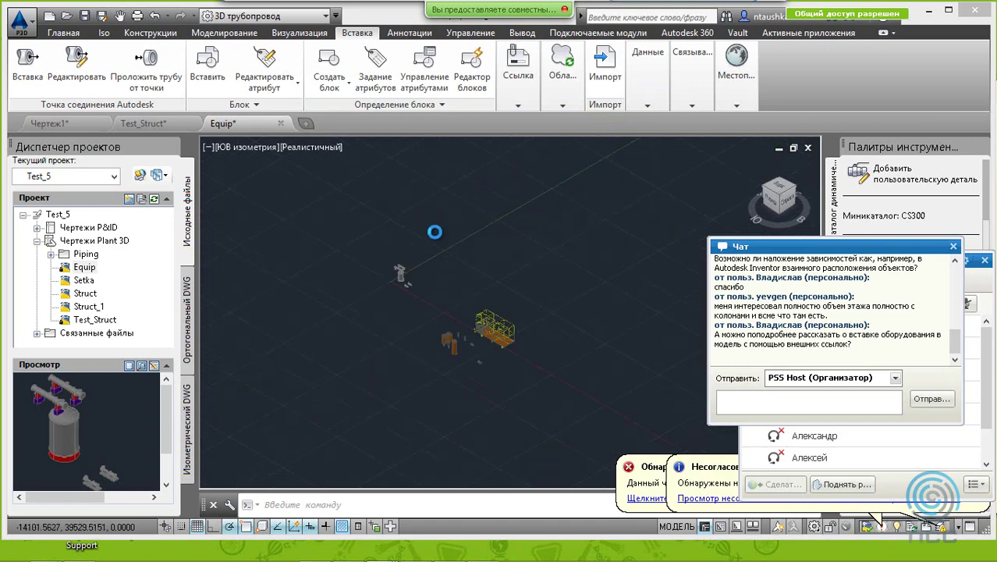
scroll(473, 296, "up", 3)
scroll(487, 413, "up", 2)
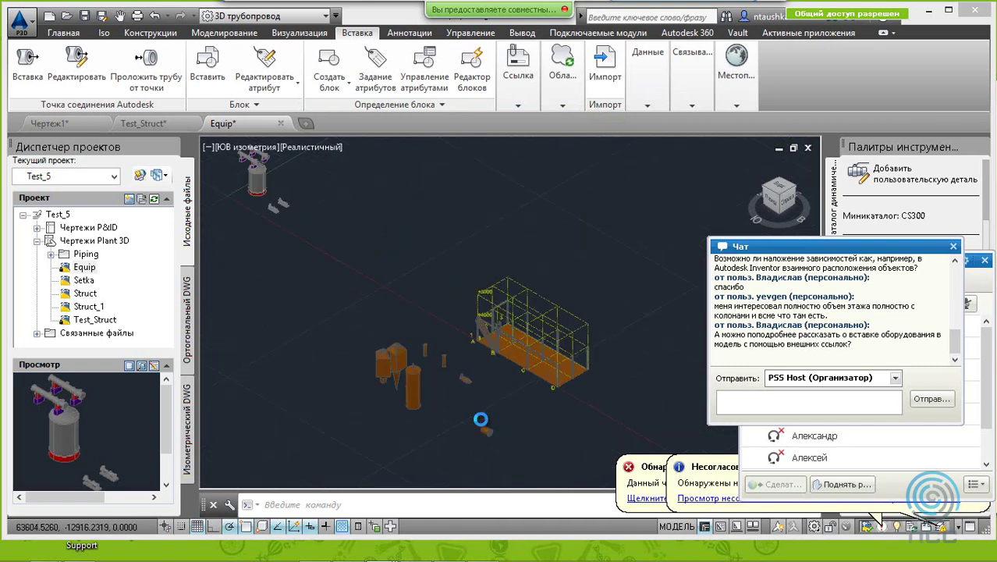
scroll(481, 420, "up", 3)
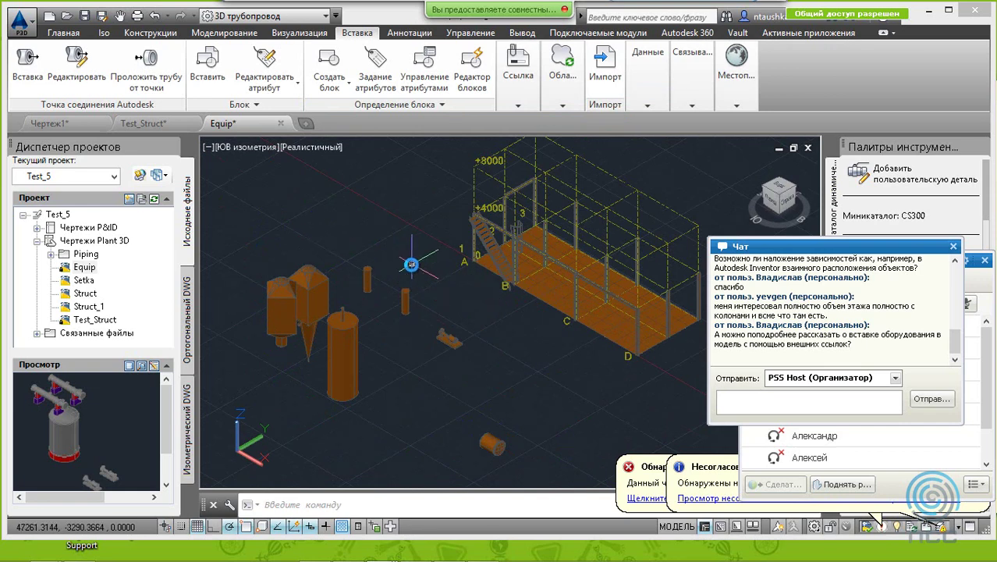
scroll(381, 222, "down", 5)
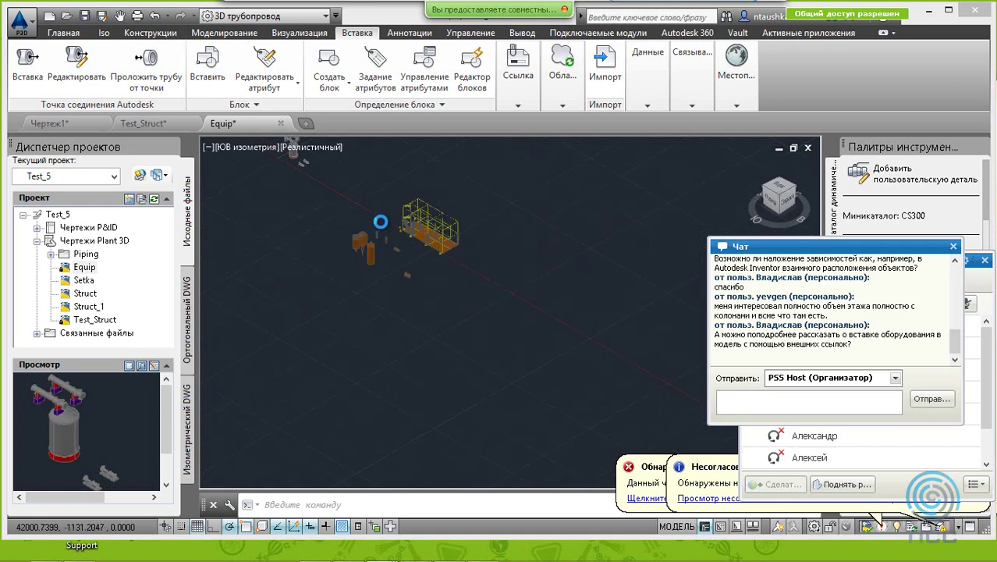
scroll(380, 223, "up", 2)
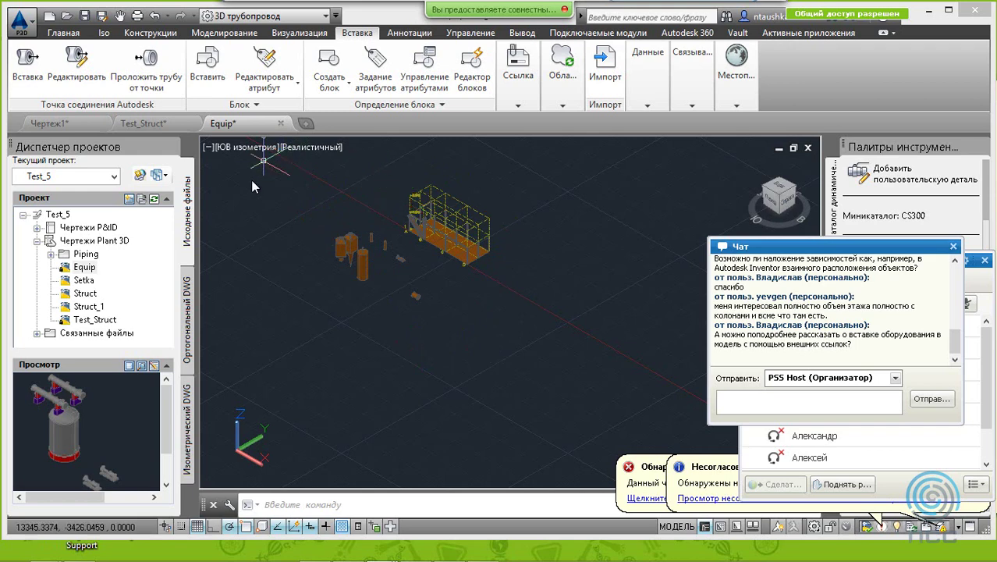
Step: Save the Test_Struct drawing and return to the Equip drawing
left_click(171, 124)
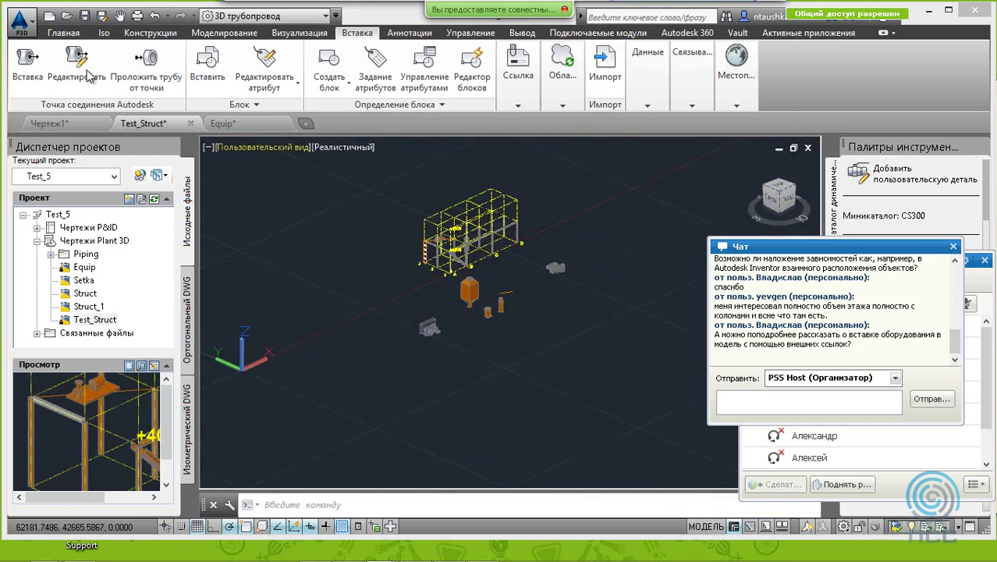
left_click(88, 15)
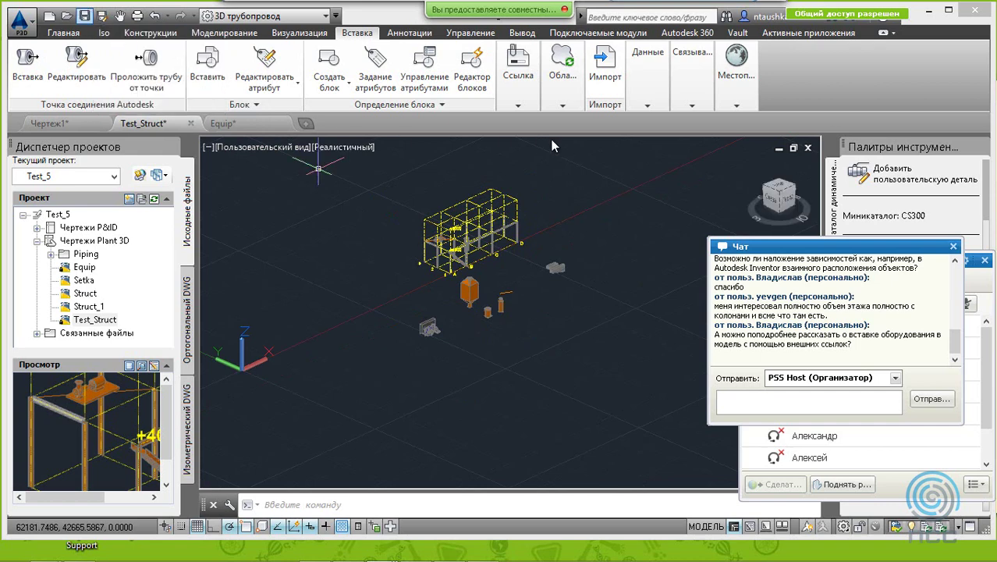
left_click(518, 106)
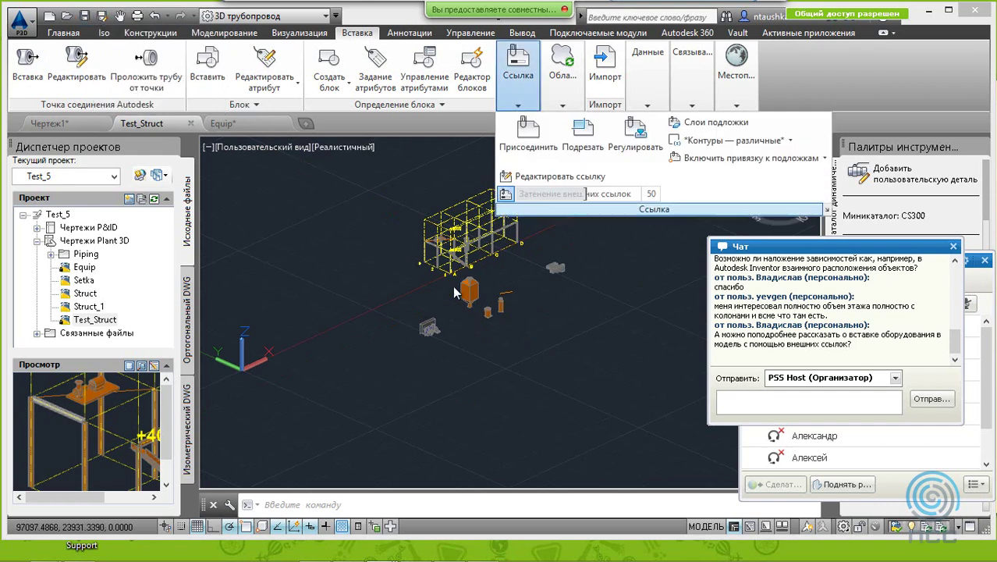
left_click(270, 123)
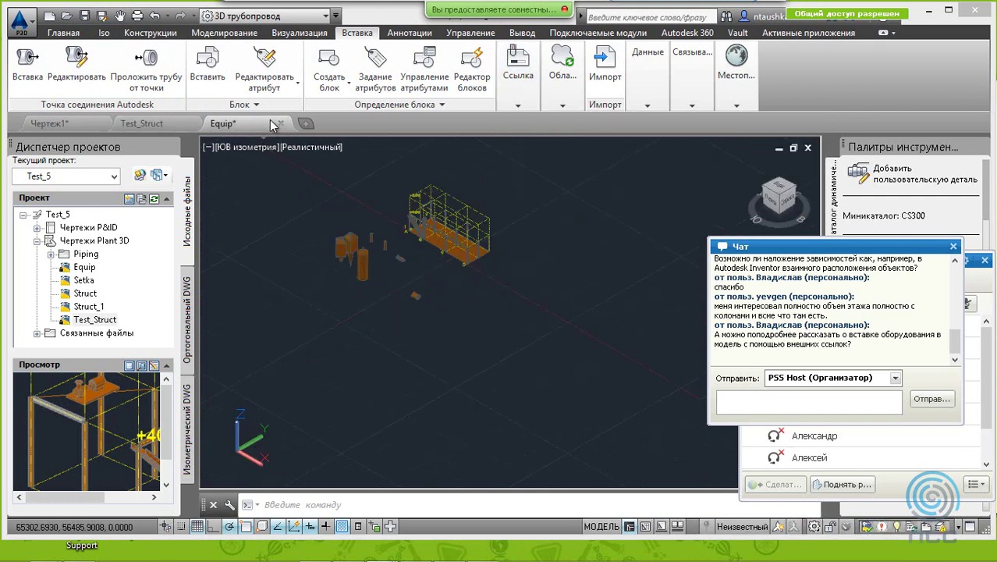
Step: Look through the external reference and point cloud options in Equip, then dismiss them
scroll(418, 267, "up", 2)
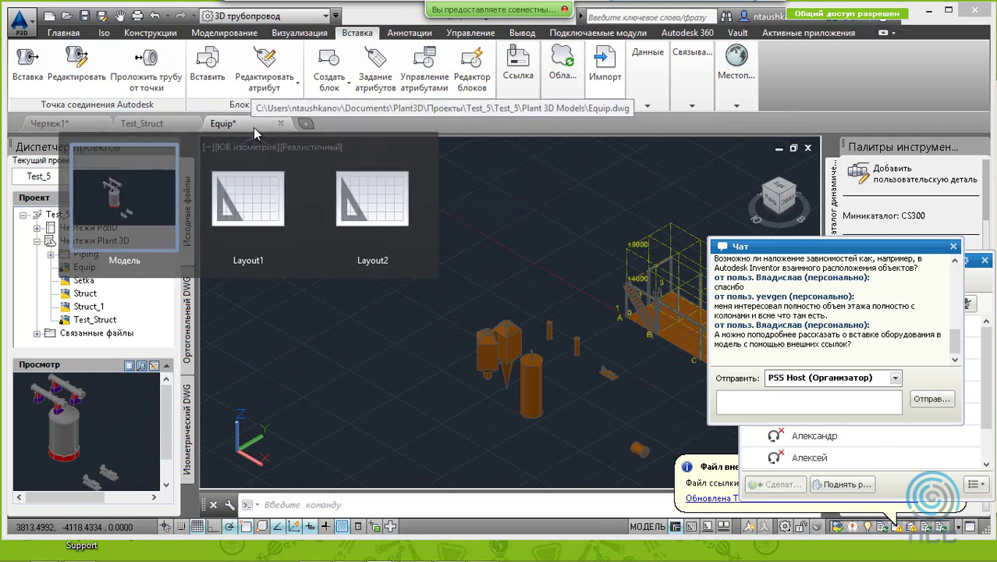
left_click(514, 108)
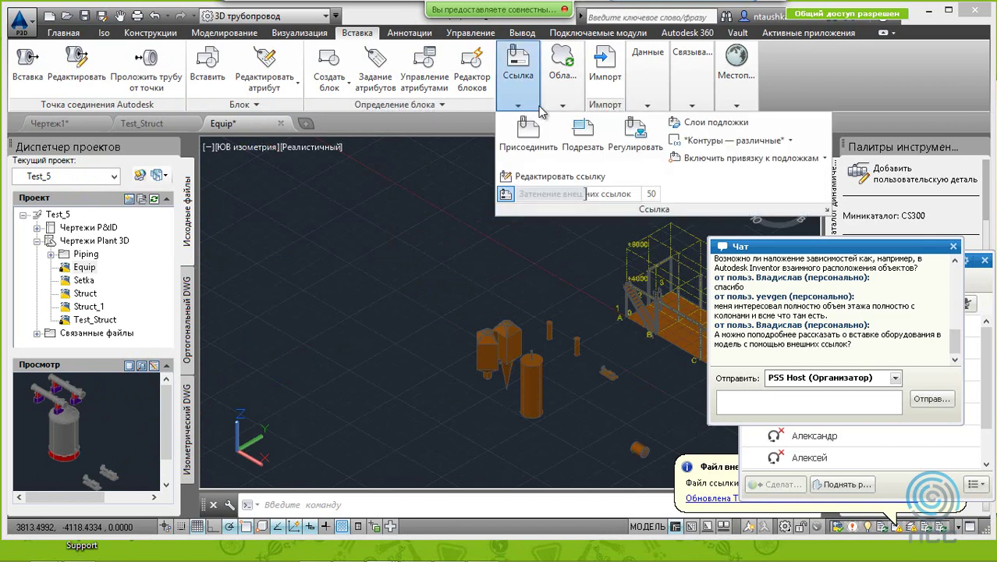
left_click(545, 107)
left_click(537, 108)
left_click(468, 272)
left_click(402, 269)
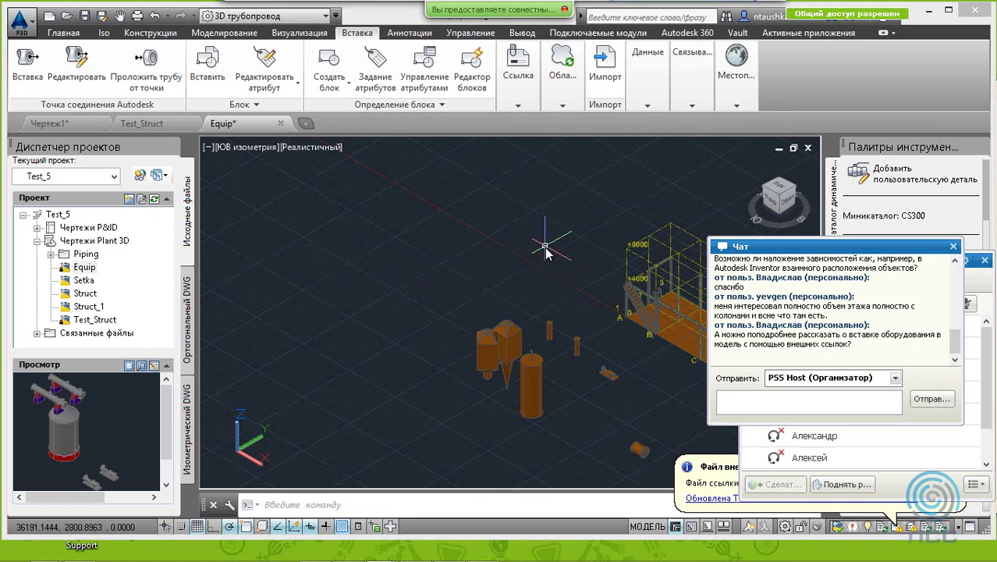
scroll(539, 266, "down", 1)
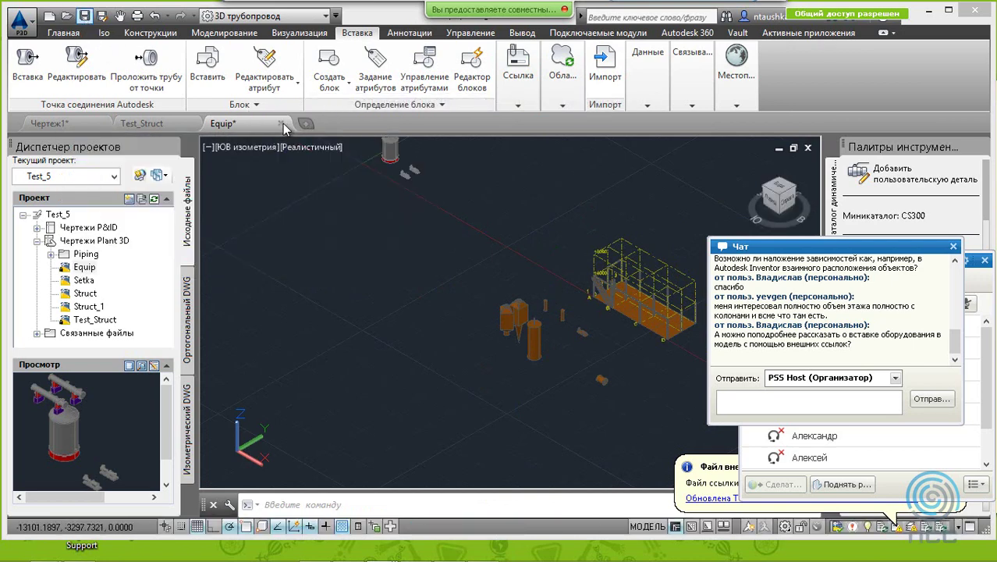
Step: Close Equip, reopen it from Project Manager, and zoom in on the model
left_click(282, 123)
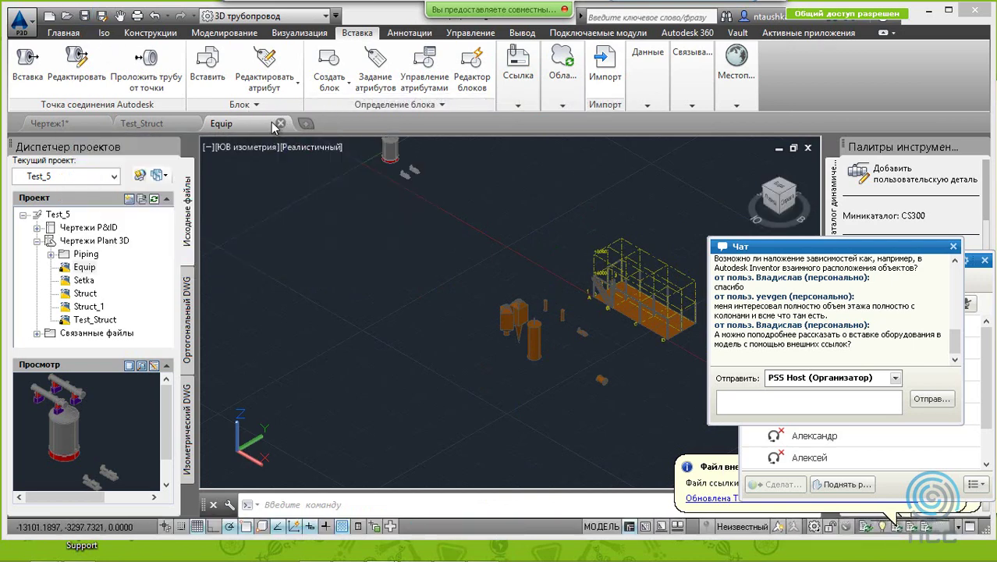
left_click(90, 269)
right_click(89, 264)
left_click(121, 273)
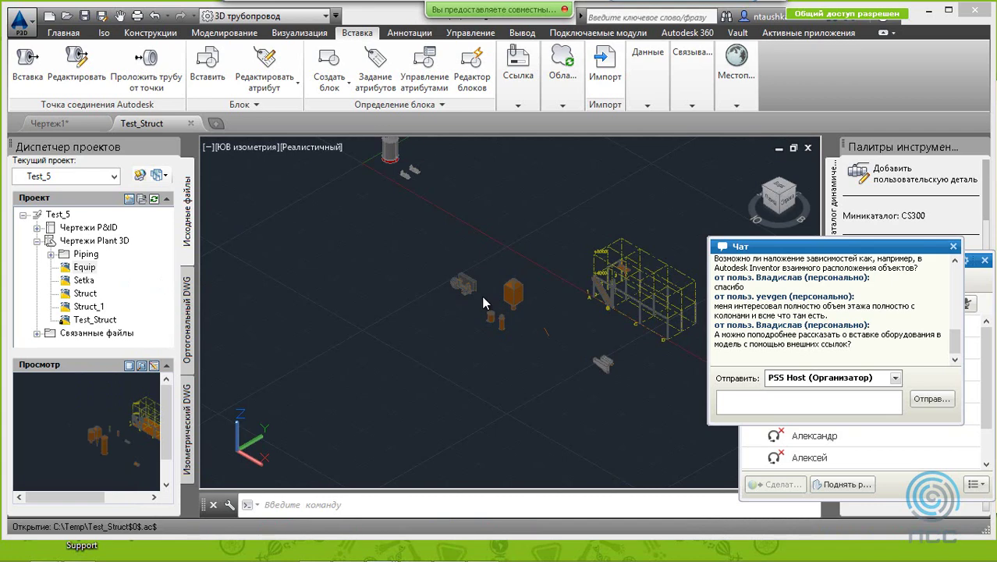
scroll(568, 317, "up", 1)
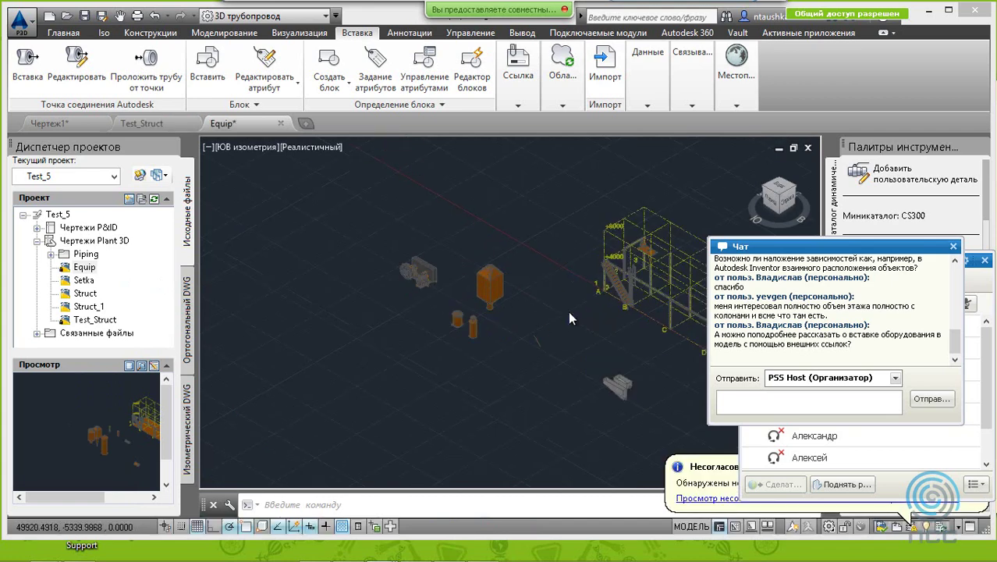
scroll(568, 311, "up", 1)
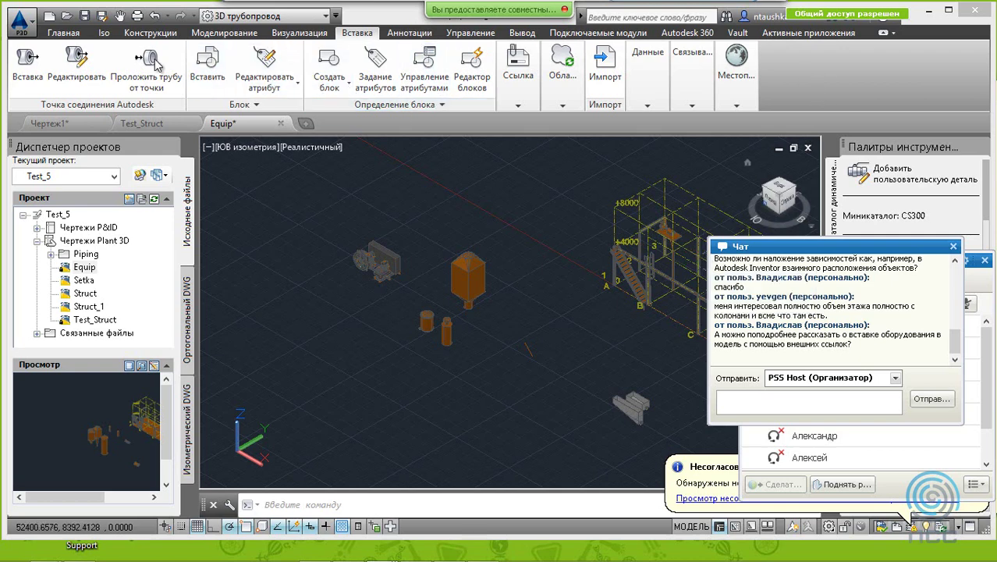
Step: Review the full Test_Struct| layer names in the Layer Properties Manager, then close it
left_click(69, 31)
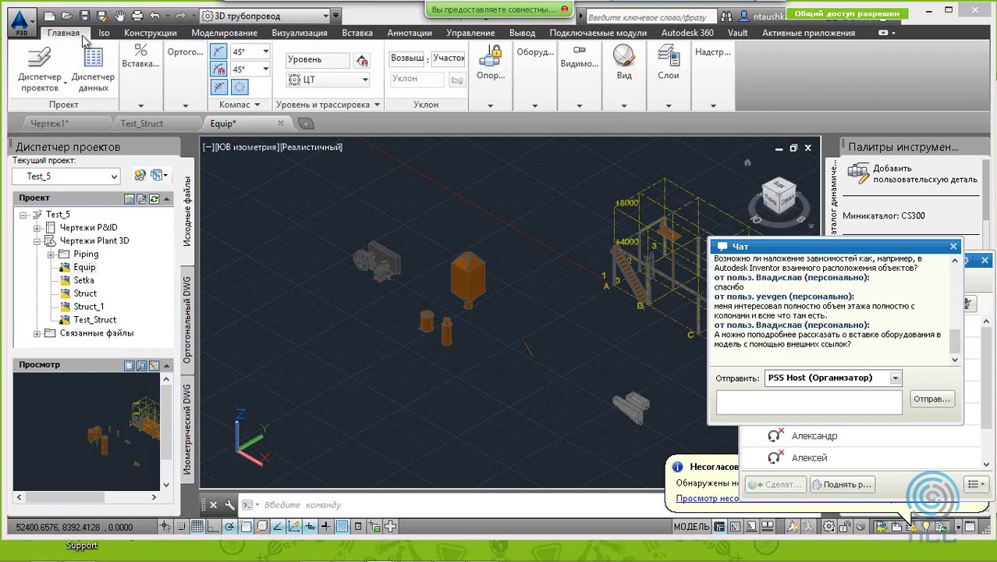
left_click(668, 85)
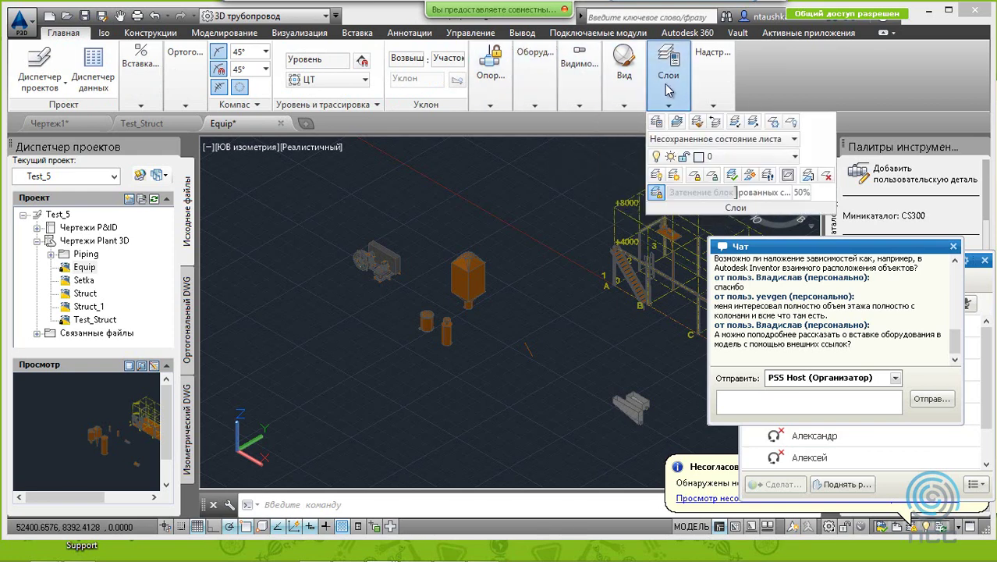
left_click(660, 123)
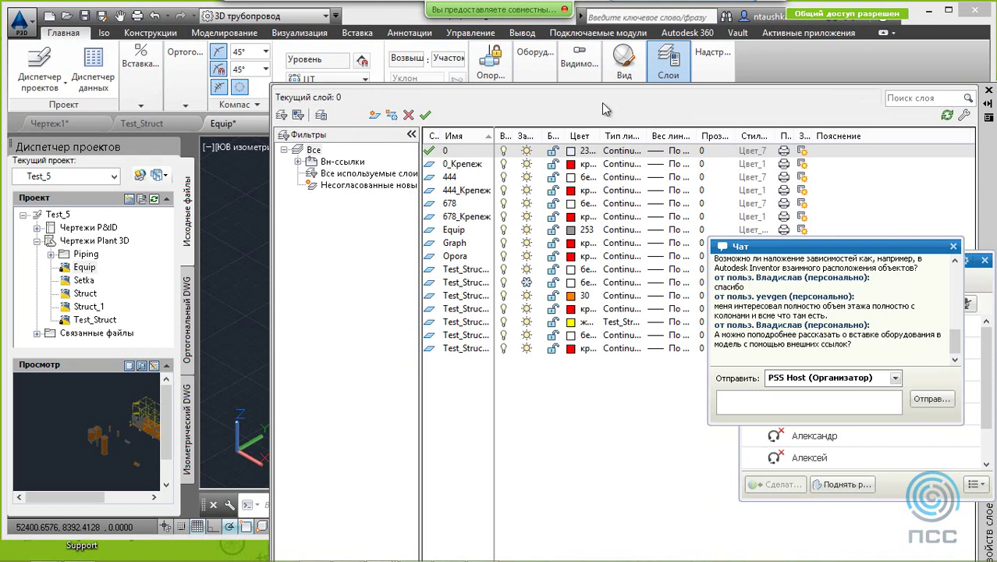
double_click(493, 140)
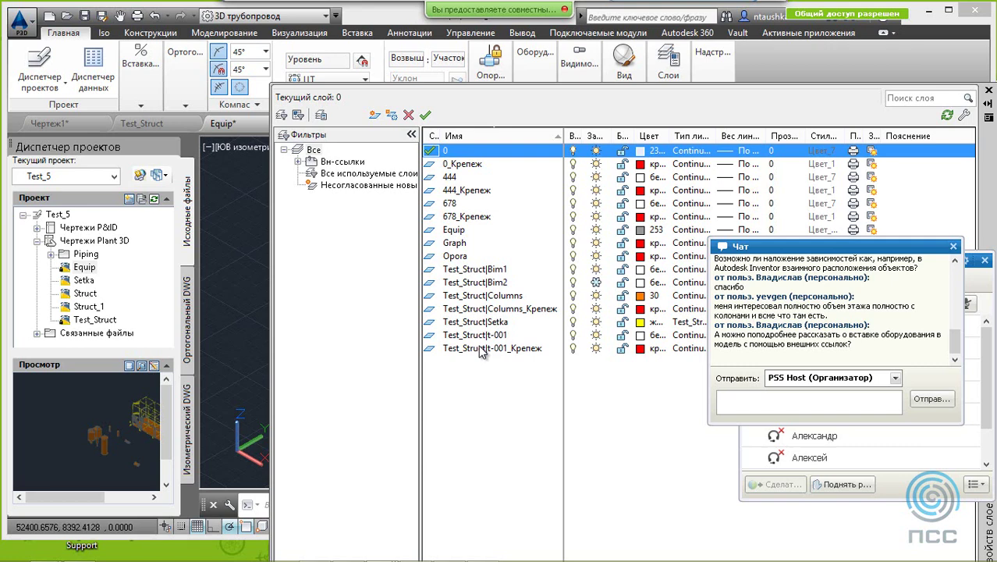
left_click(988, 92)
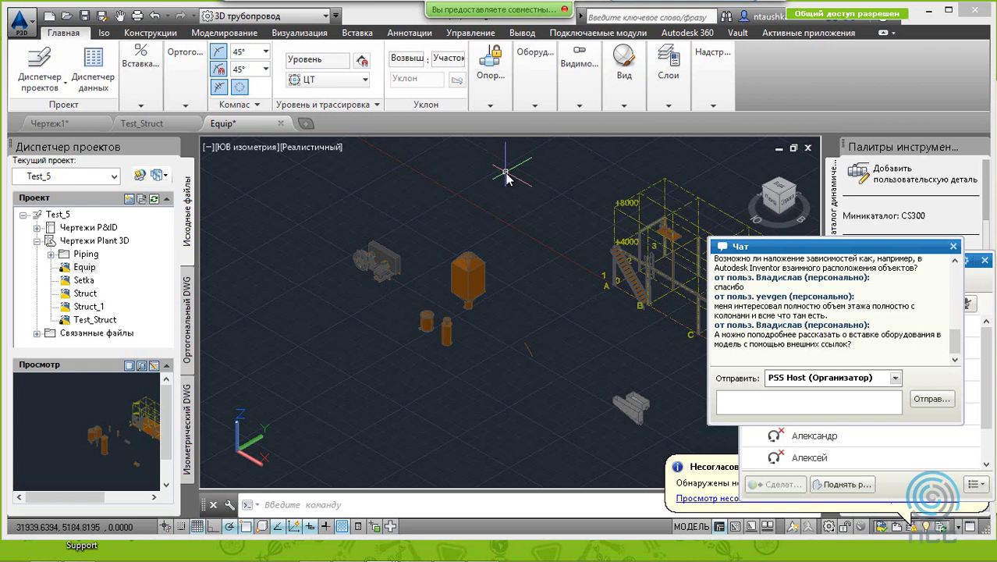
Step: Expand the Insert tab's Reference panel to reveal the Attach option
left_click(357, 33)
left_click(509, 70)
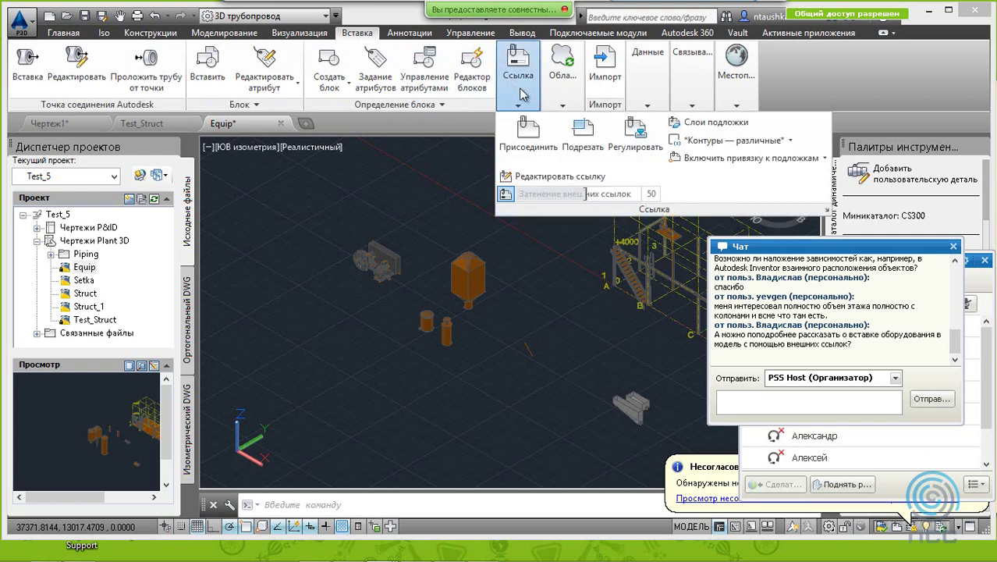